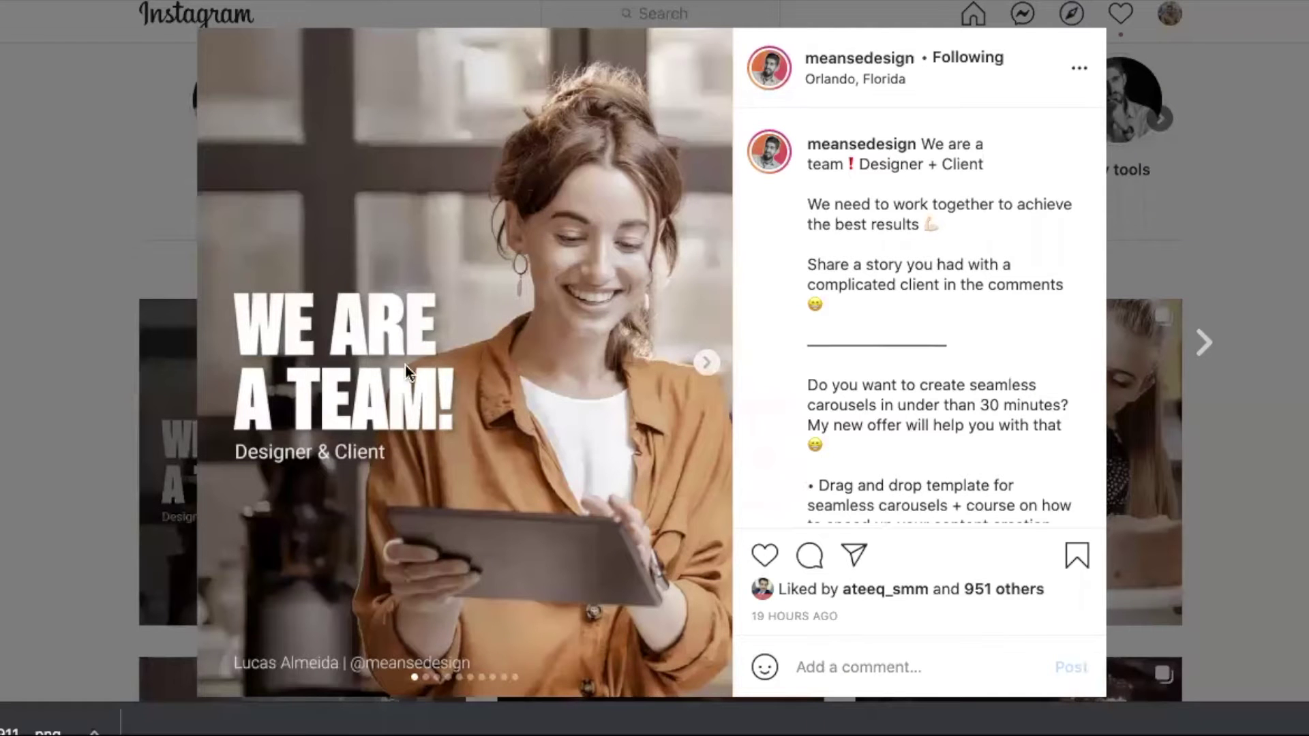
# Step: Look through the slides of the "We are a team!" carousel post to examine its seamless transitions, and close the post
pyautogui.click(709, 364)
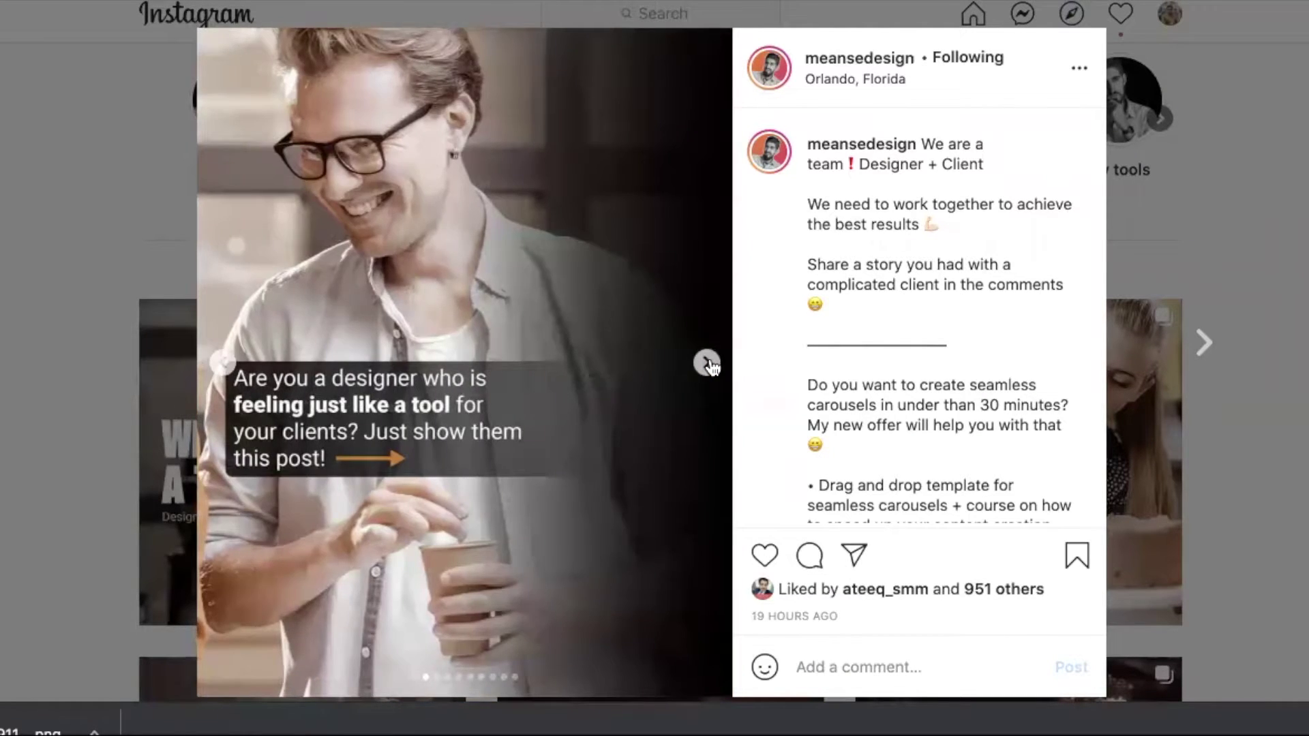
pyautogui.click(709, 364)
pyautogui.click(708, 364)
pyautogui.click(709, 364)
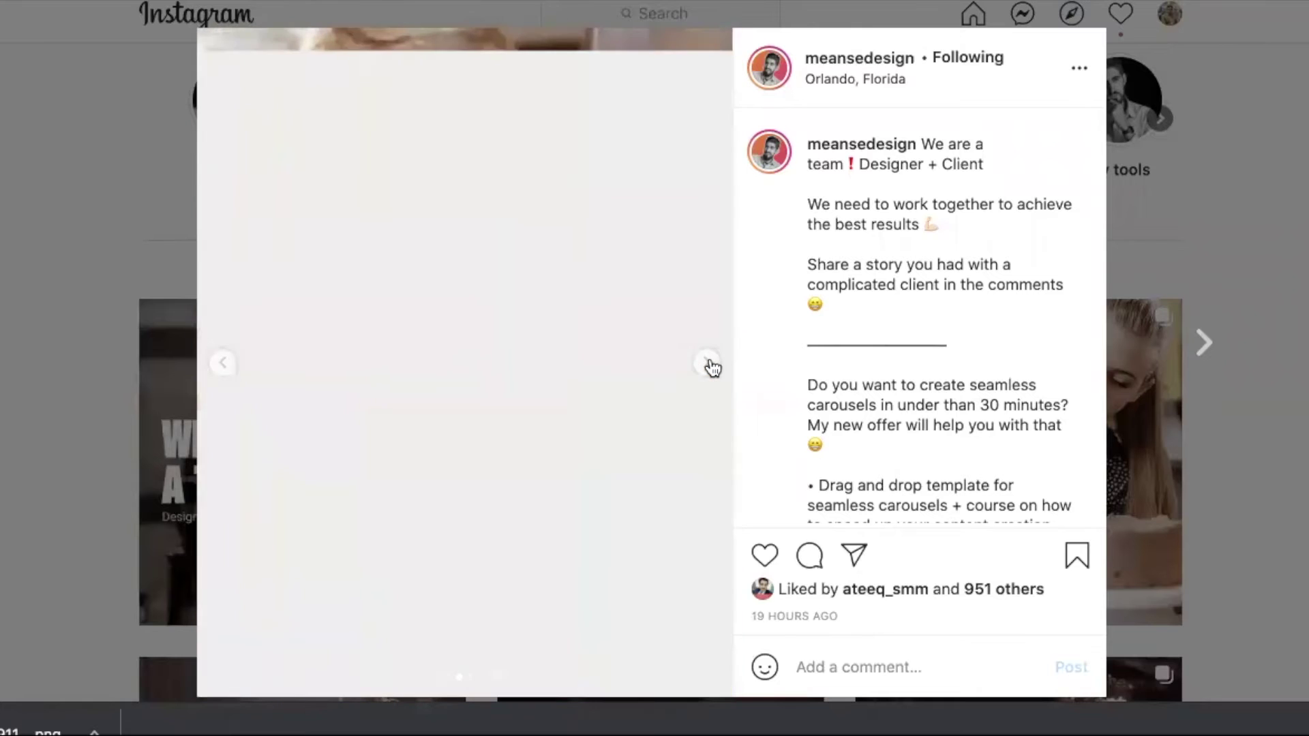
pyautogui.click(223, 362)
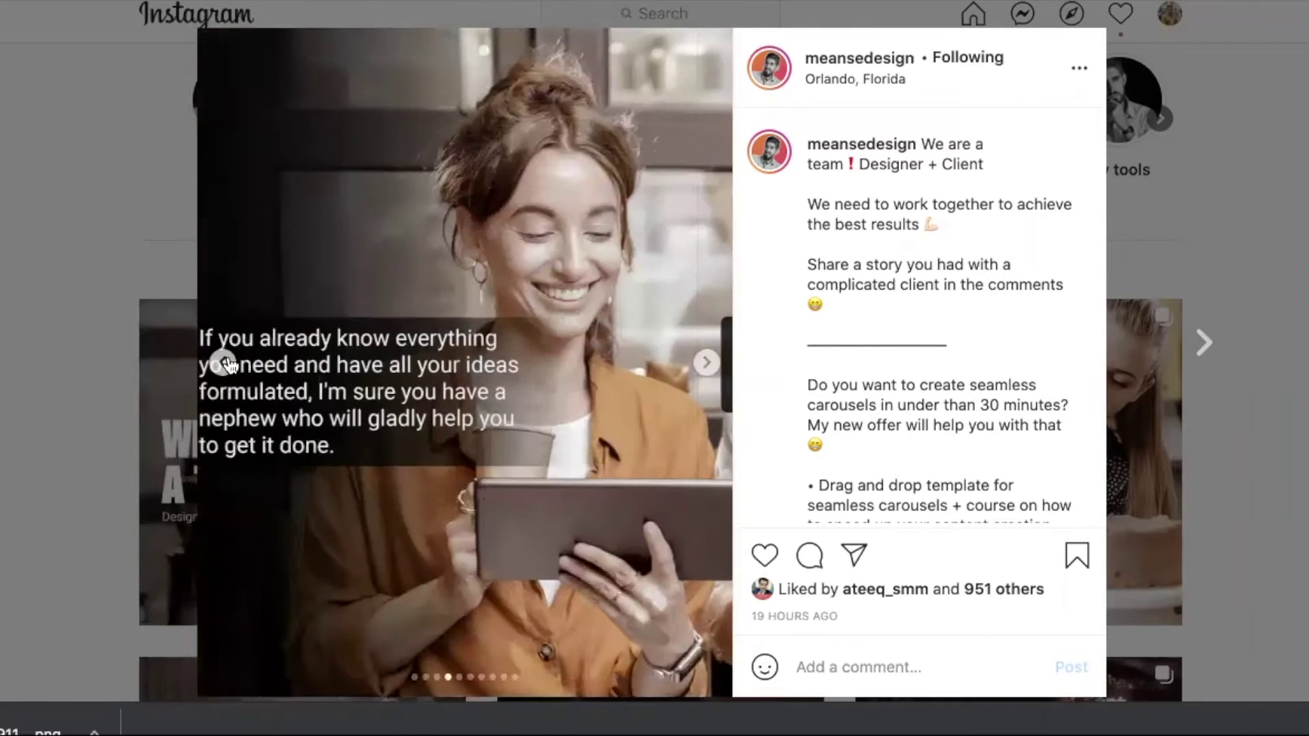
pyautogui.click(707, 363)
pyautogui.click(708, 363)
pyautogui.click(706, 361)
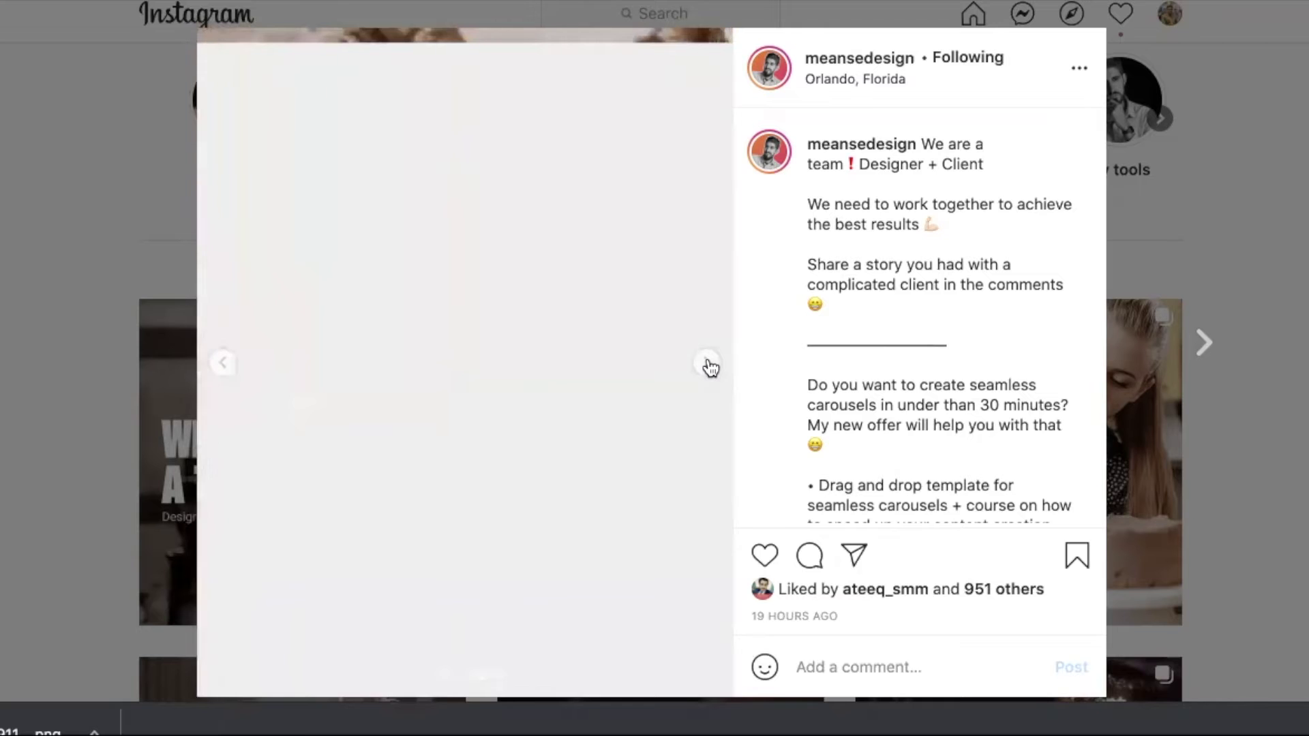
pyautogui.press('Escape')
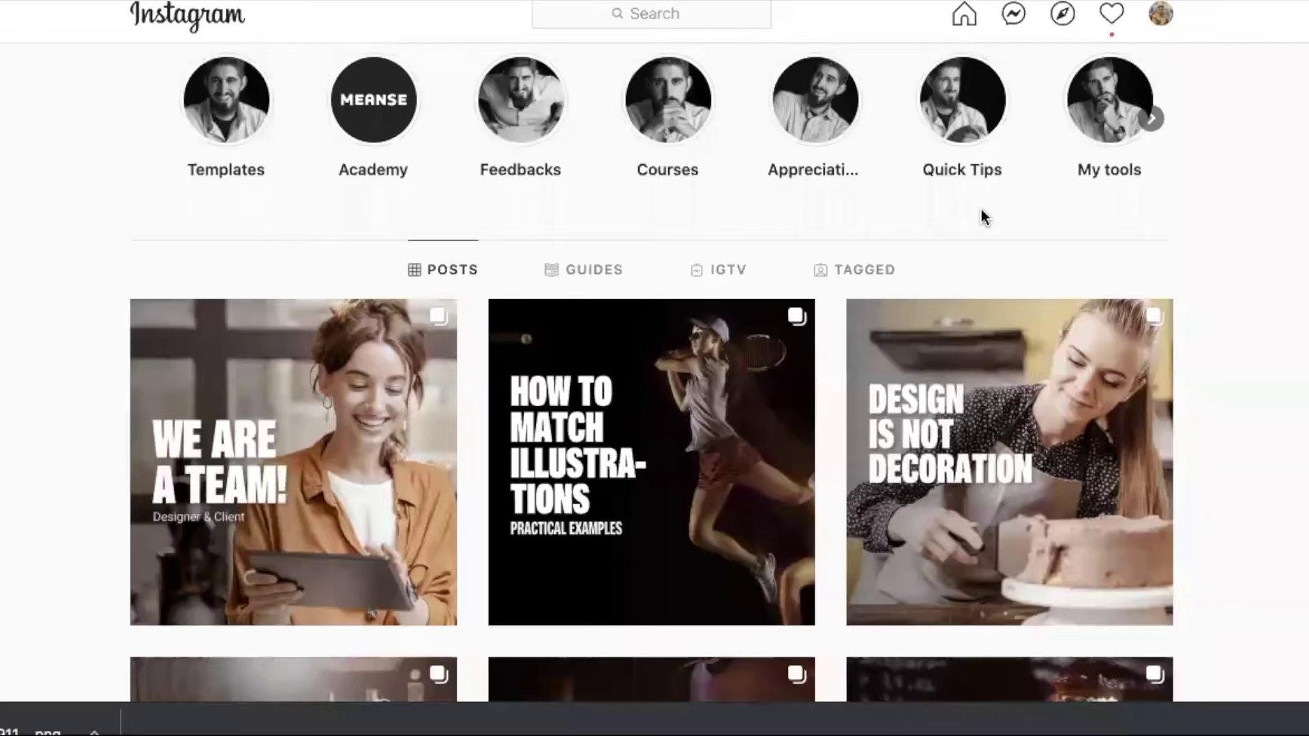
# Step: View the slides of the "How to match illustrations" carousel post as a second seamless example, and close the post
pyautogui.click(657, 379)
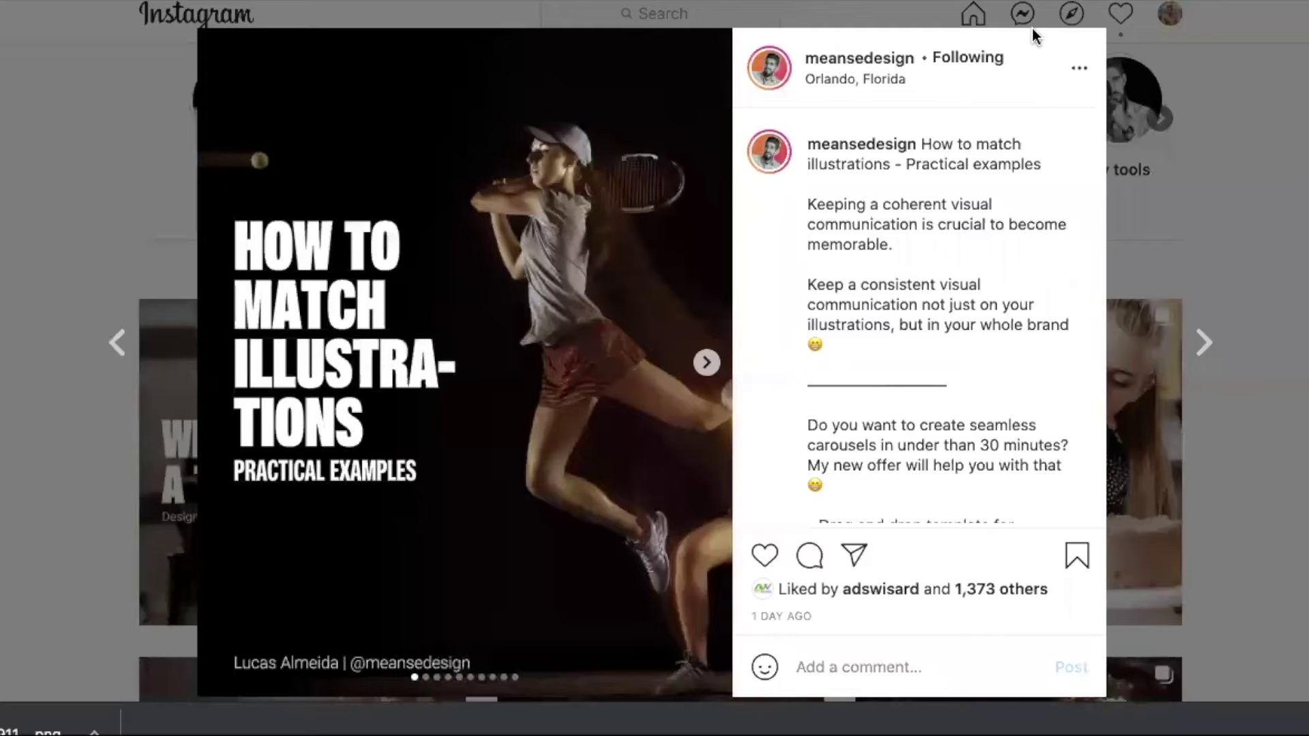
pyautogui.click(706, 367)
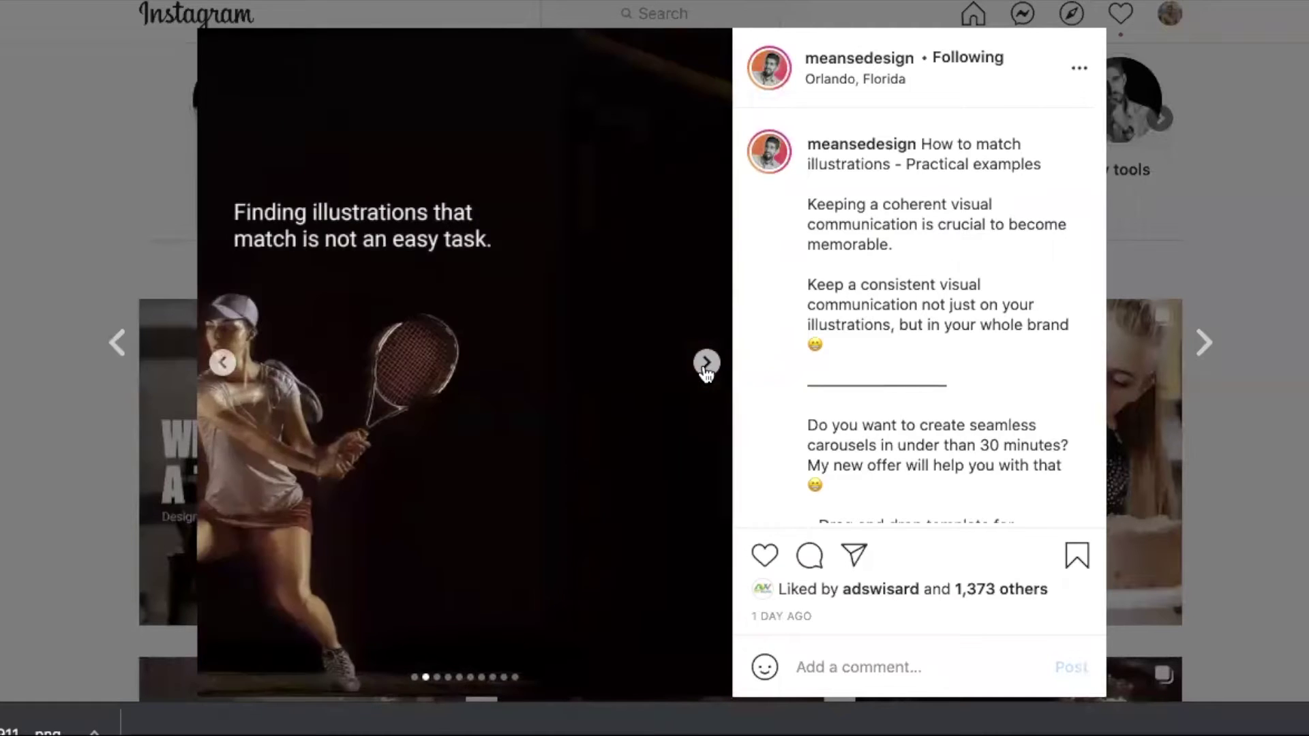
pyautogui.click(706, 367)
pyautogui.click(705, 366)
pyautogui.click(705, 366)
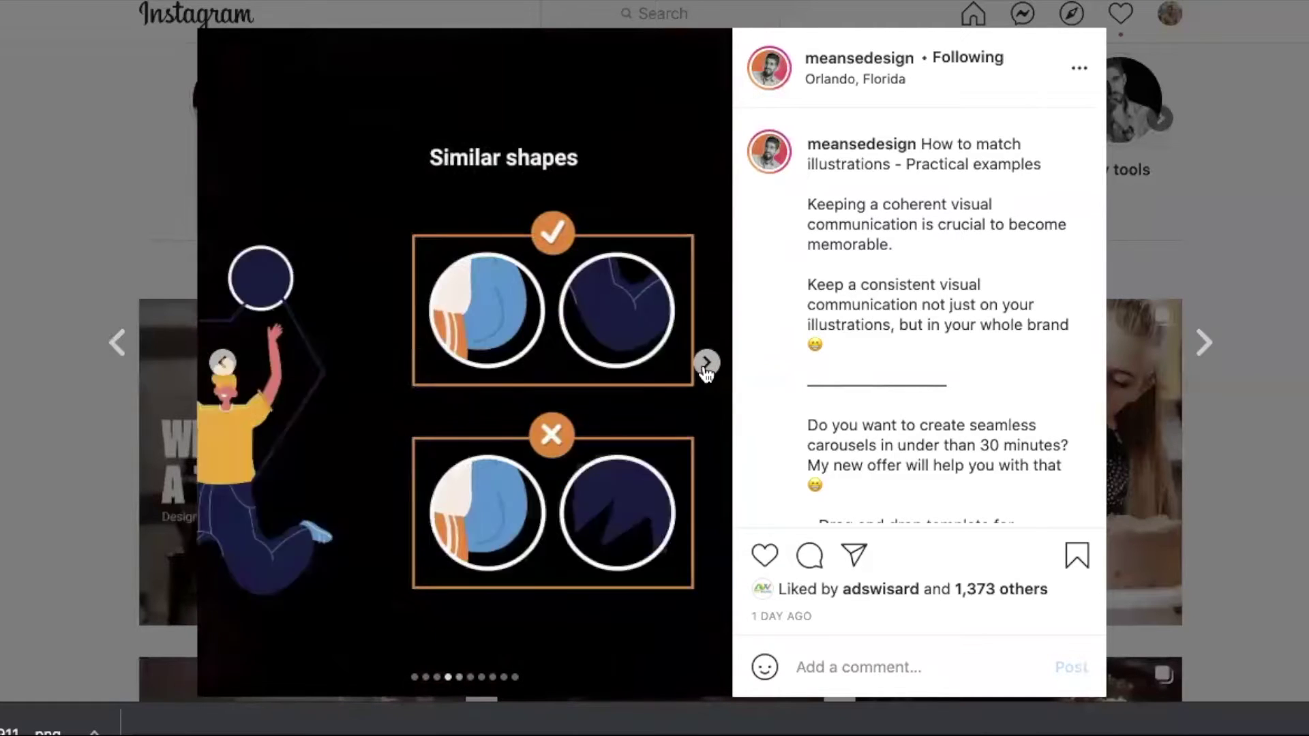
pyautogui.click(706, 366)
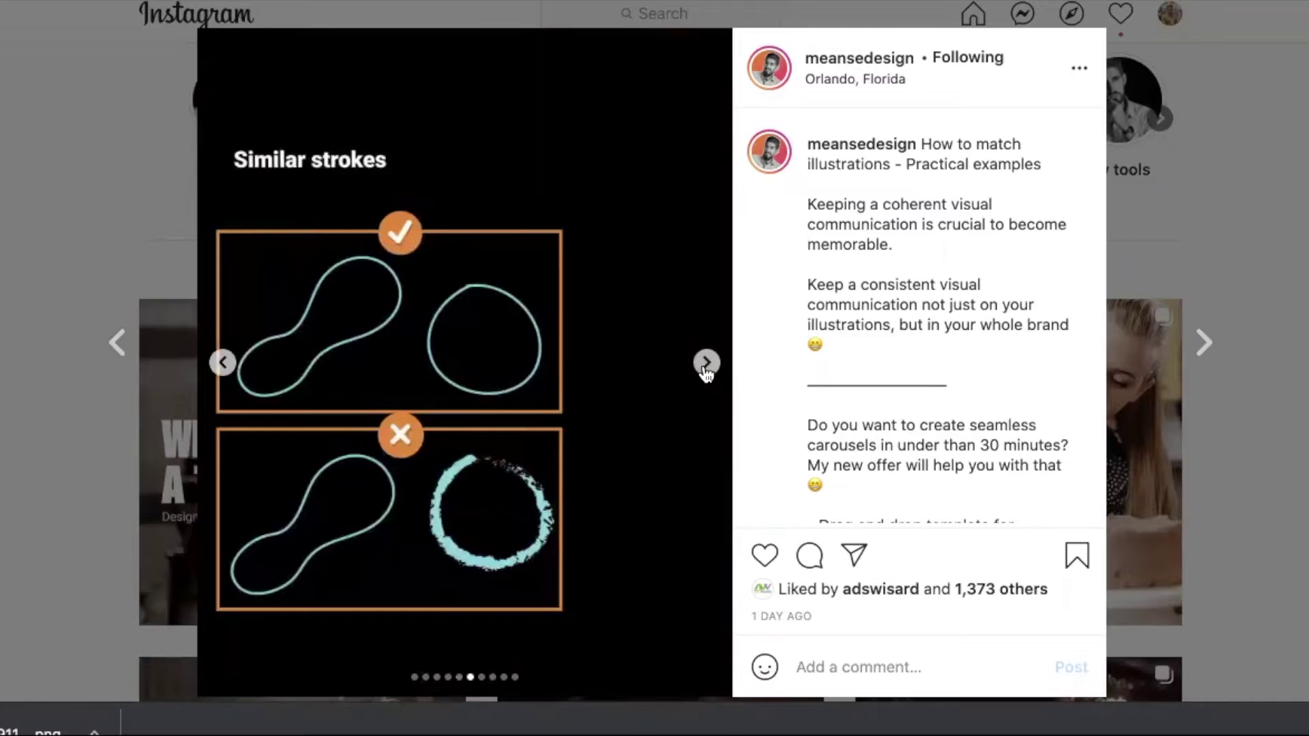
pyautogui.click(705, 366)
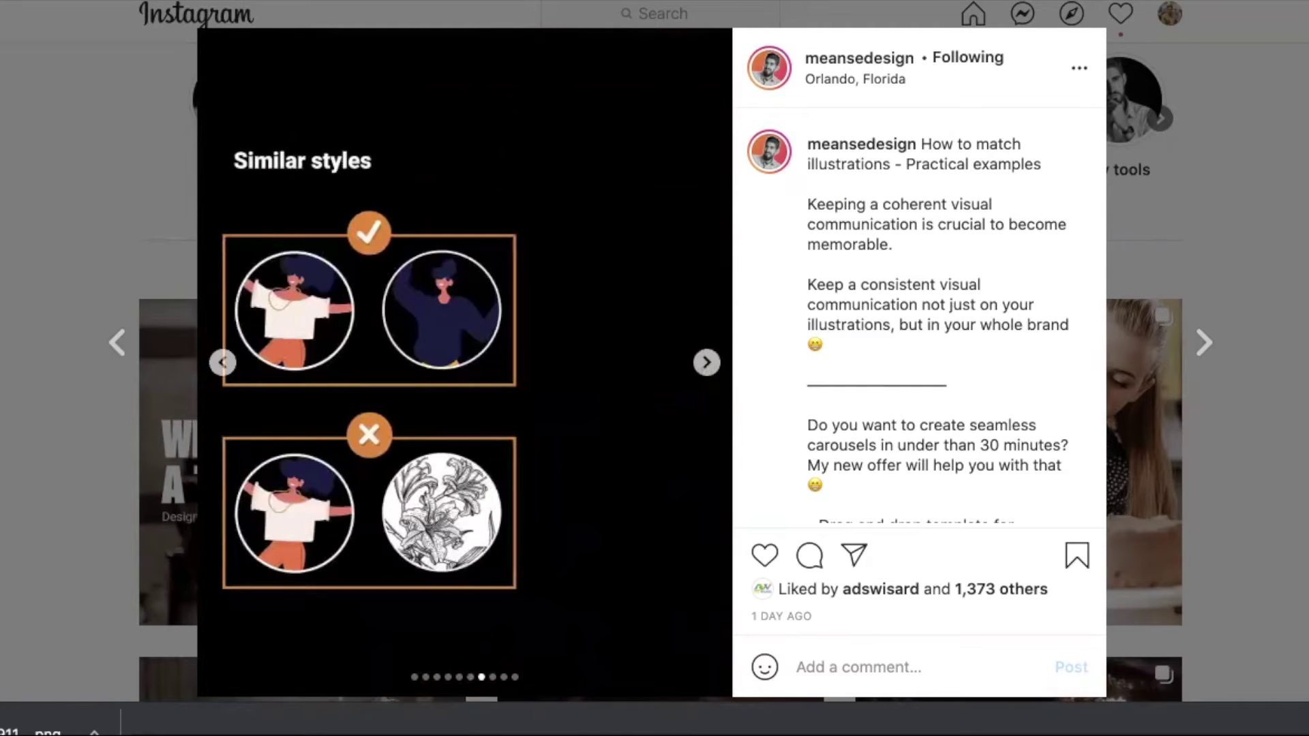
pyautogui.press('Escape')
# Step: Open the "Design hacks: consistency" carousel post and examine how its images continue from slide to slide
pyautogui.scroll(-5, 682, 300)
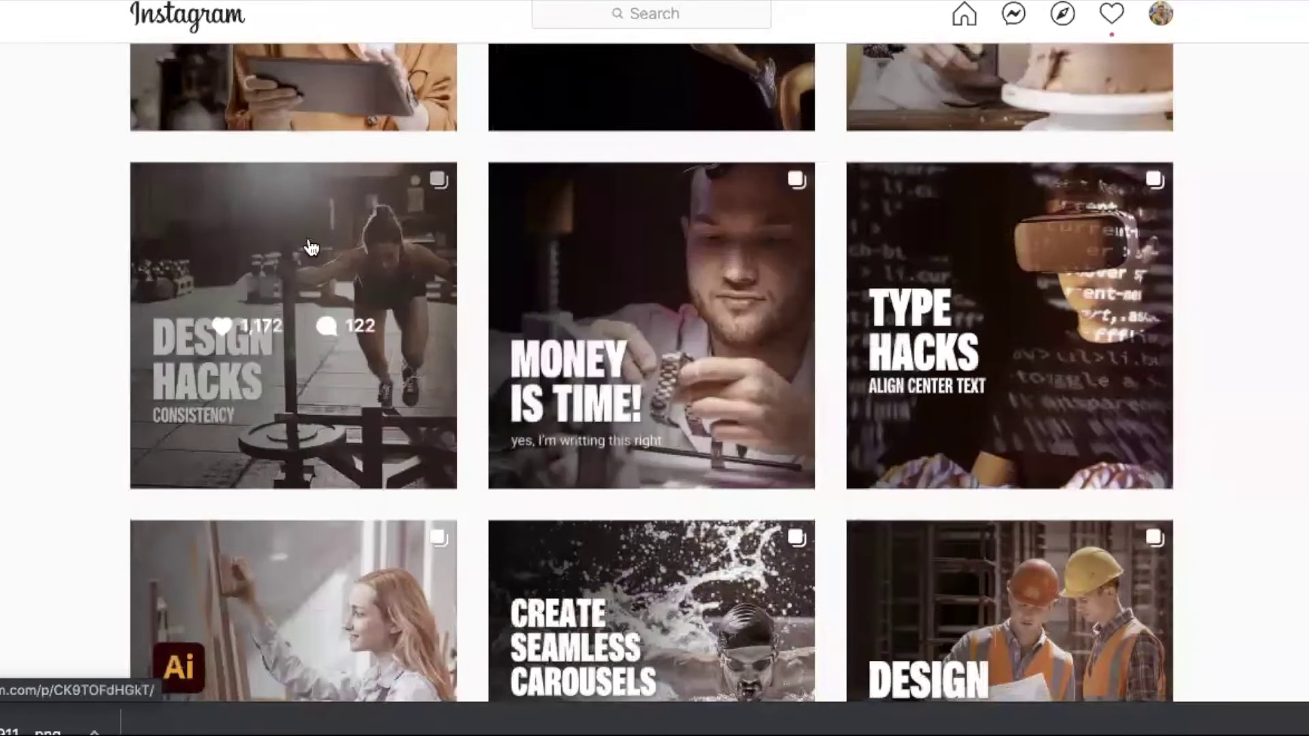
pyautogui.click(307, 246)
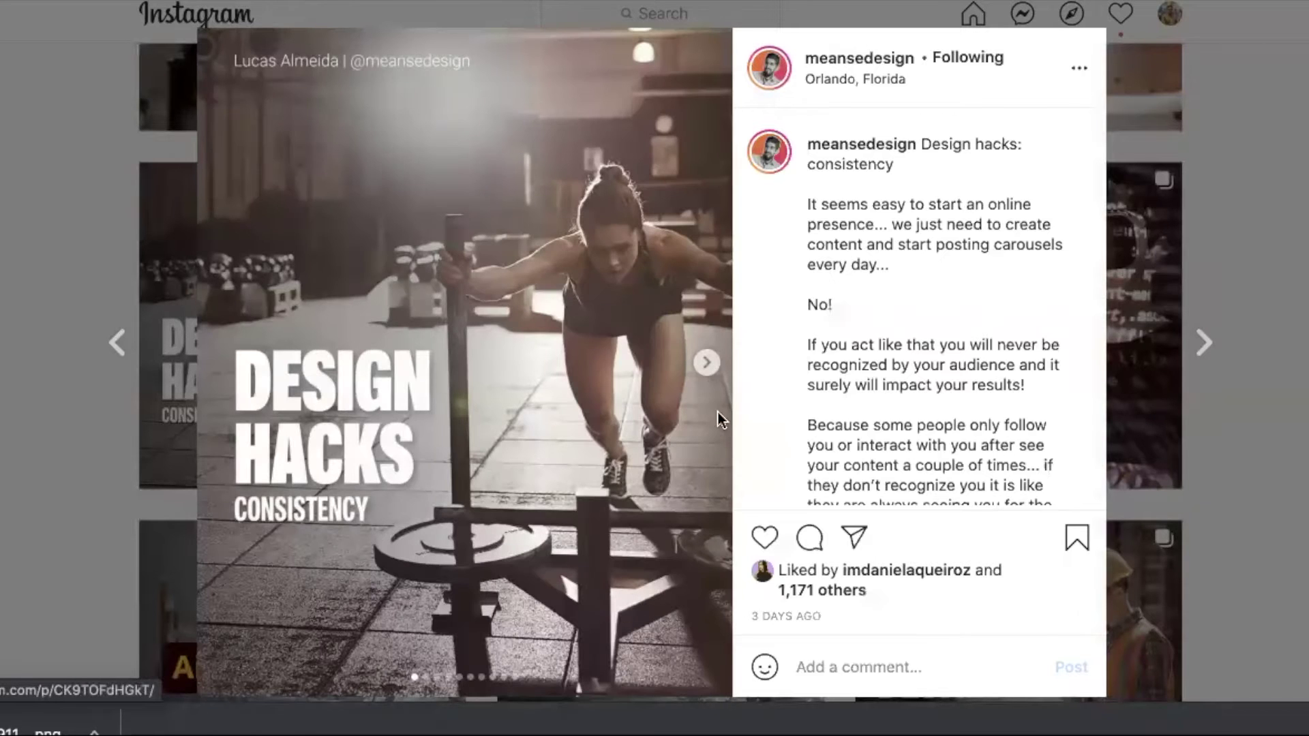
pyautogui.click(707, 363)
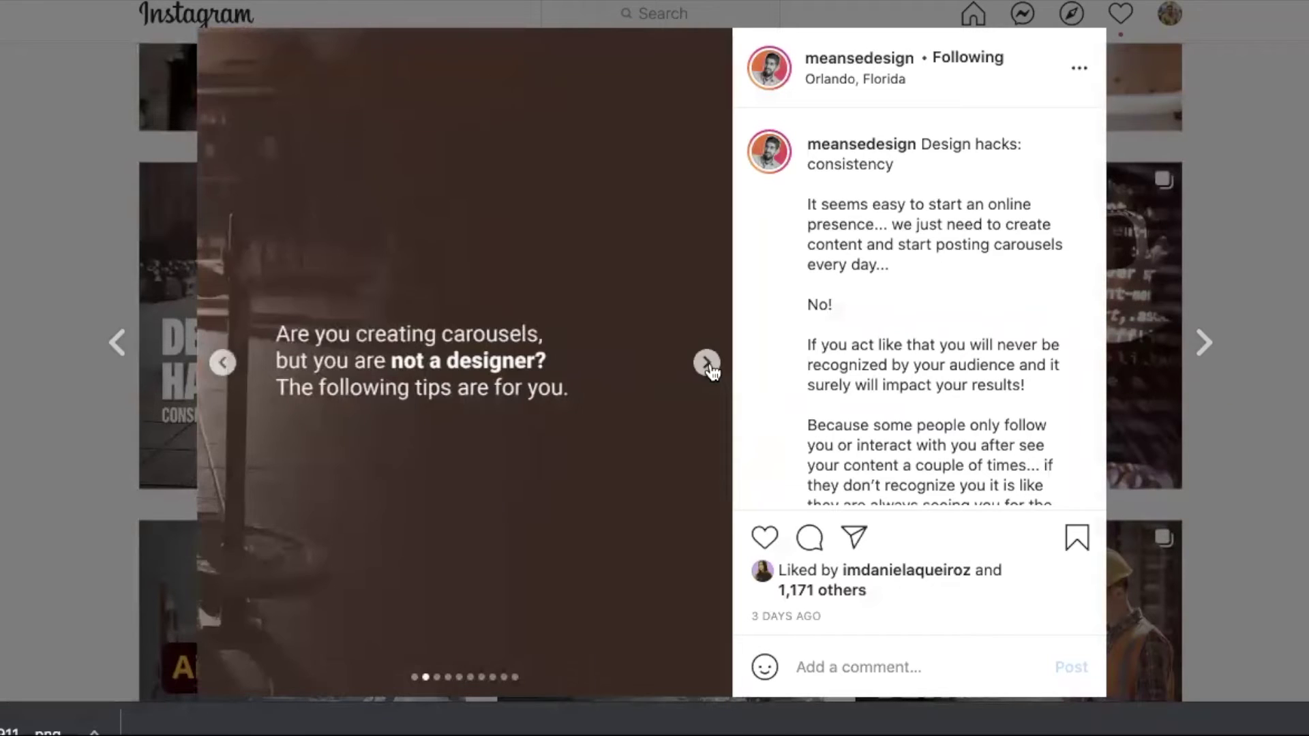
pyautogui.click(707, 363)
pyautogui.click(707, 363)
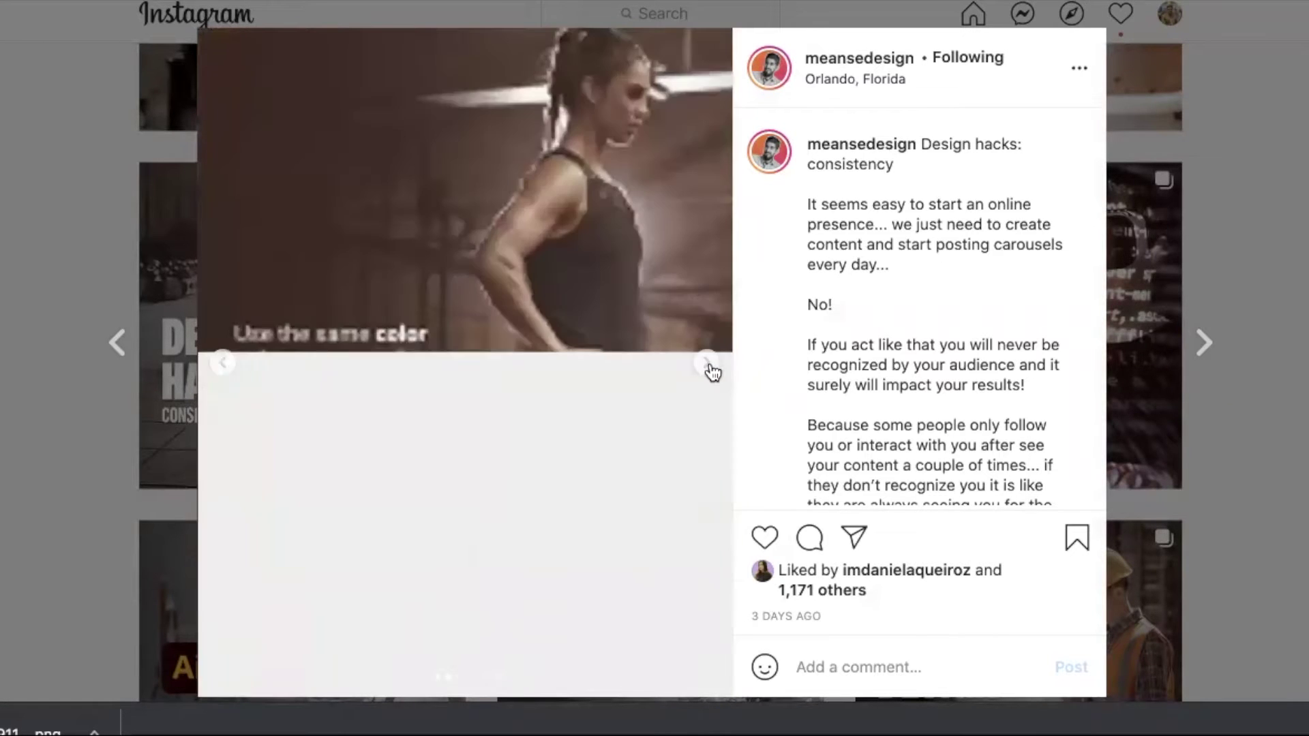
pyautogui.click(707, 362)
pyautogui.click(707, 362)
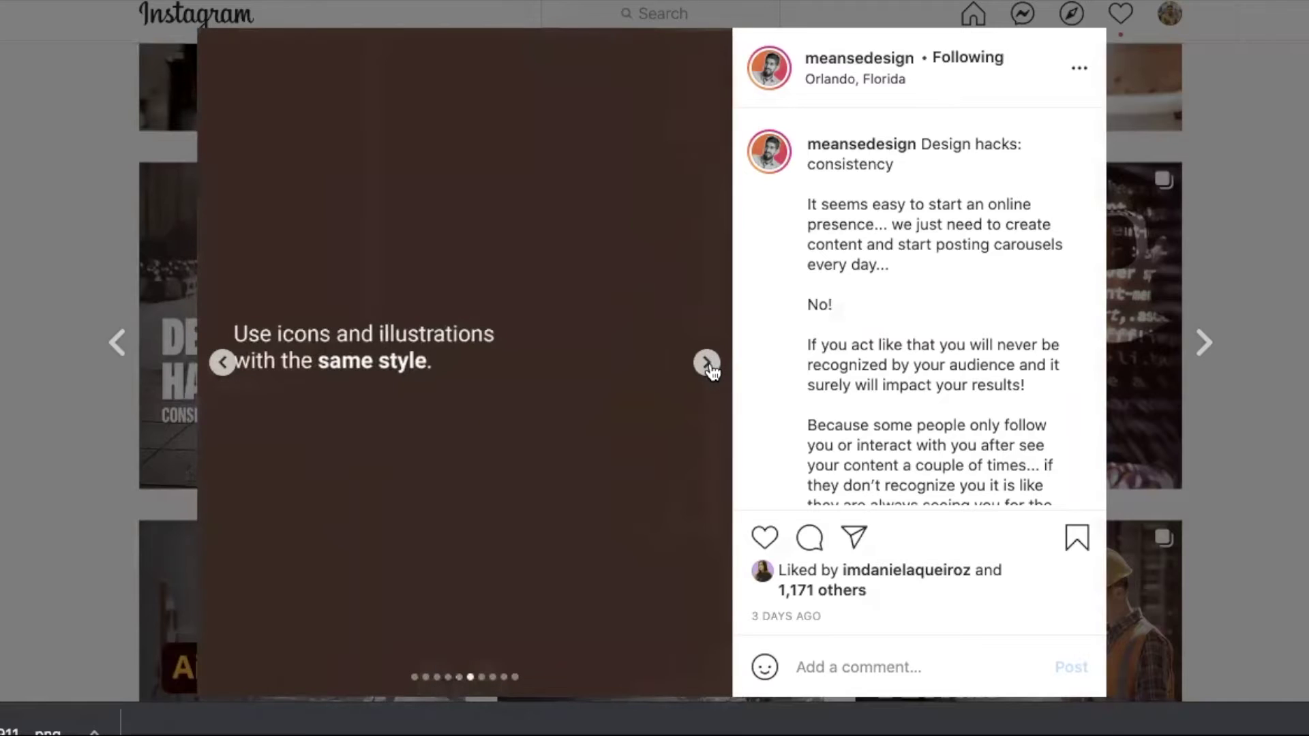
pyautogui.click(707, 363)
pyautogui.click(707, 366)
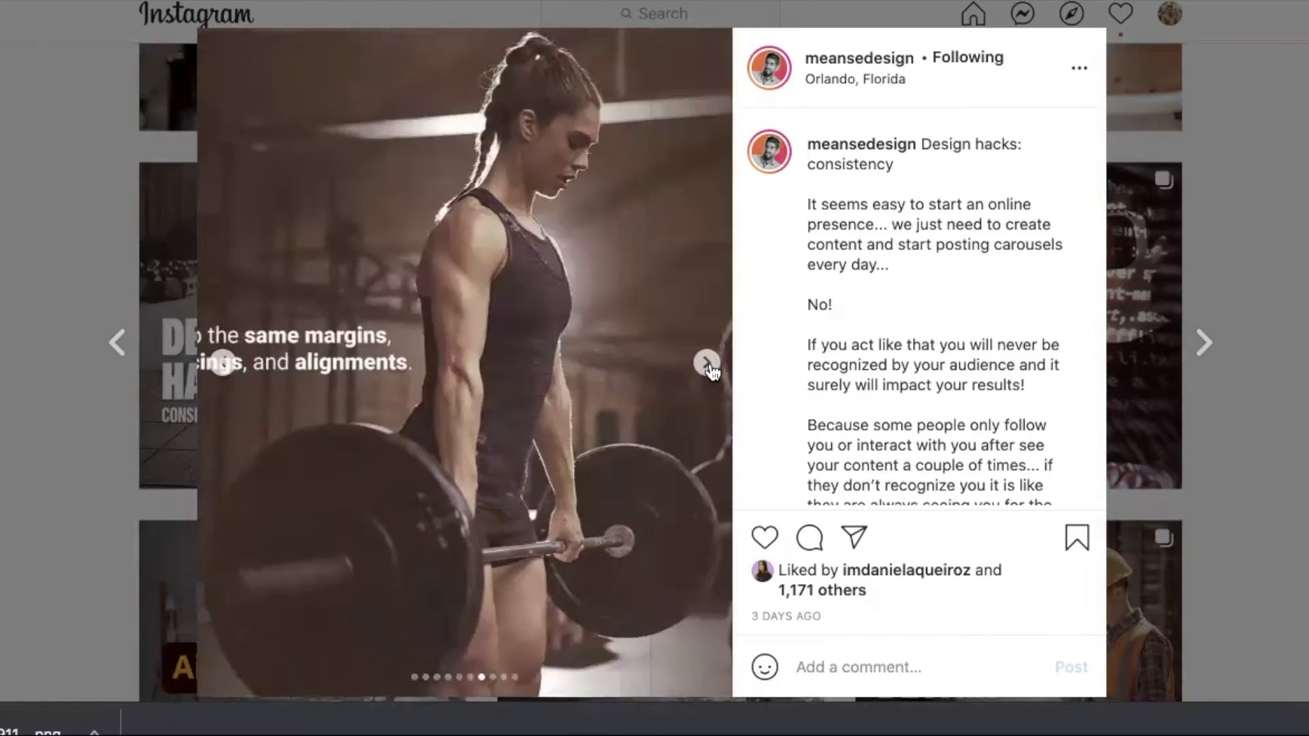
pyautogui.click(708, 365)
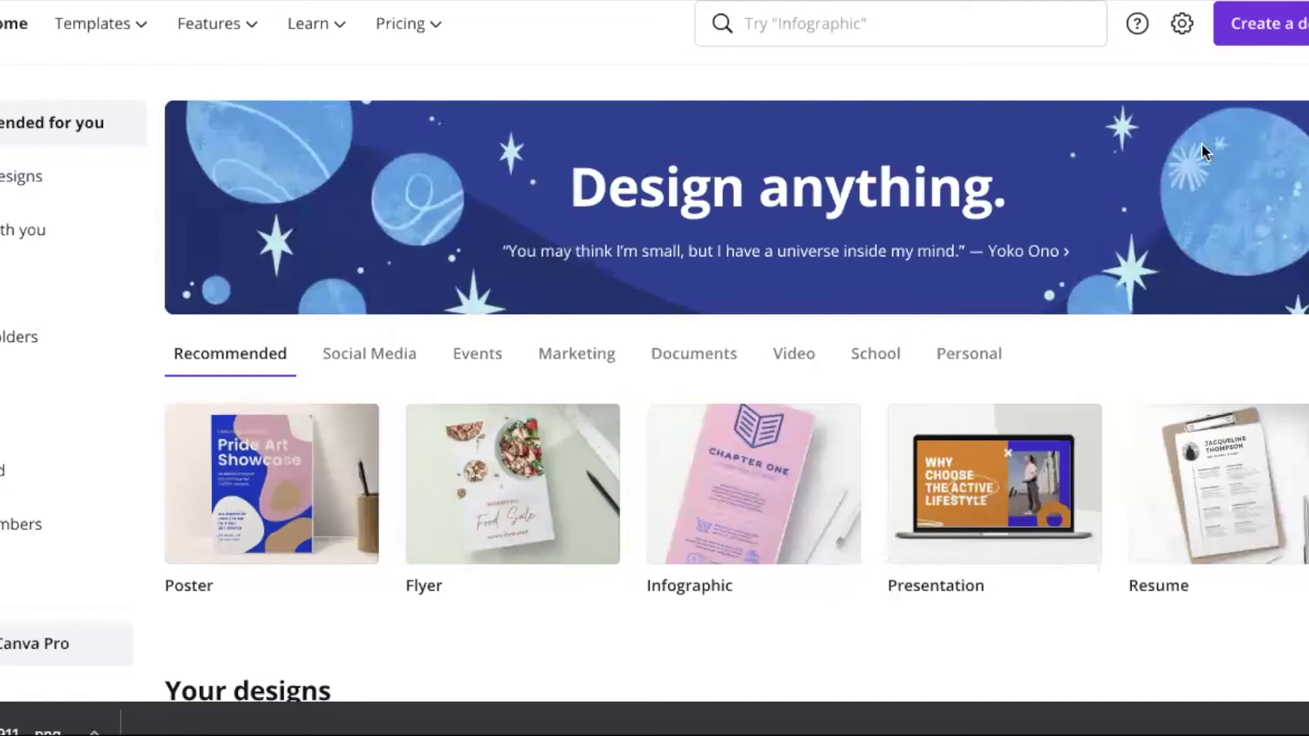
# Step: In Canva, create a new custom-size design 5000 px wide and 1000 px high
pyautogui.click(1290, 27)
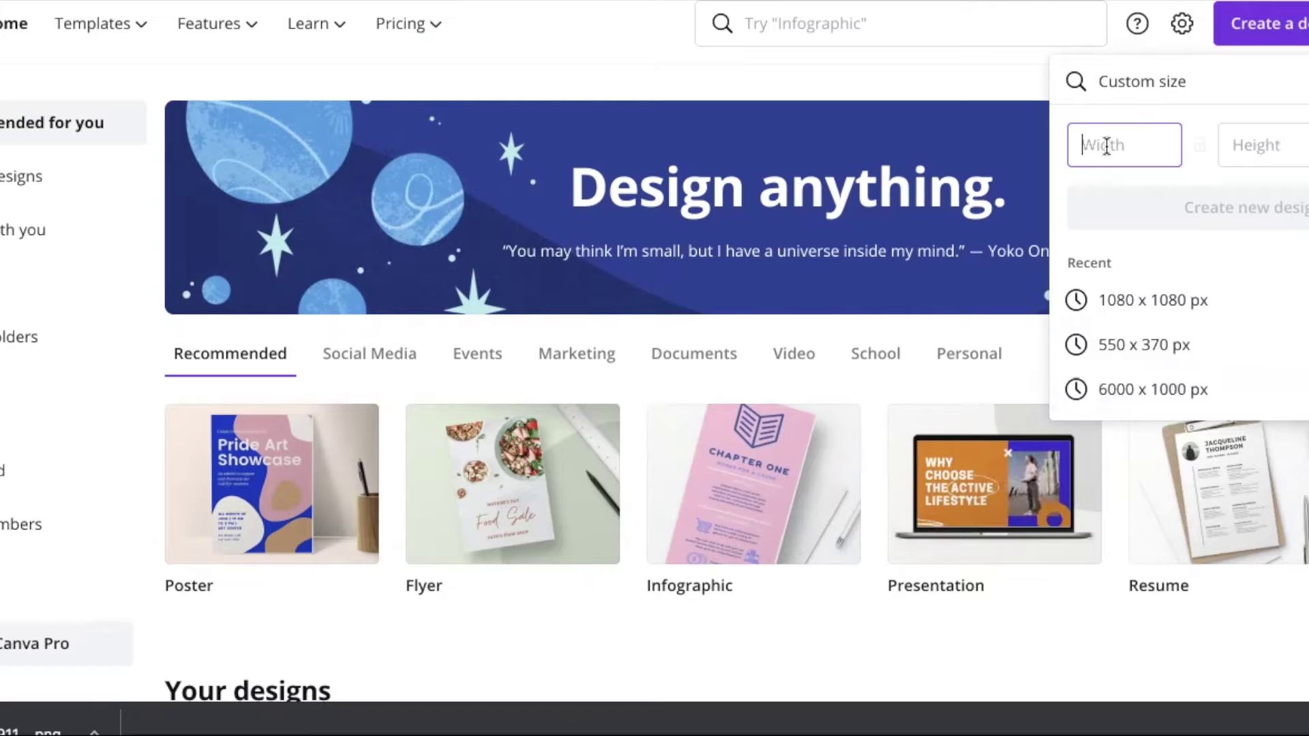
pyautogui.write('5000')
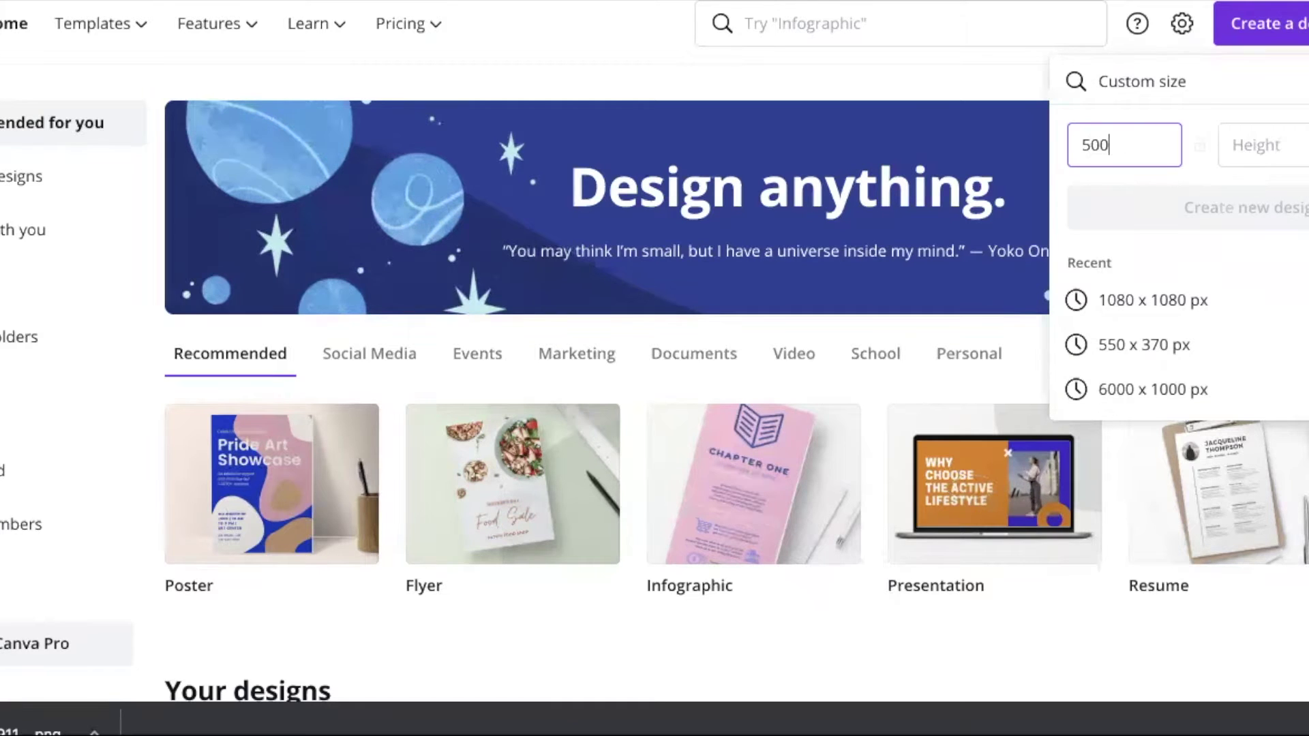
pyautogui.click(1245, 151)
pyautogui.write('1000')
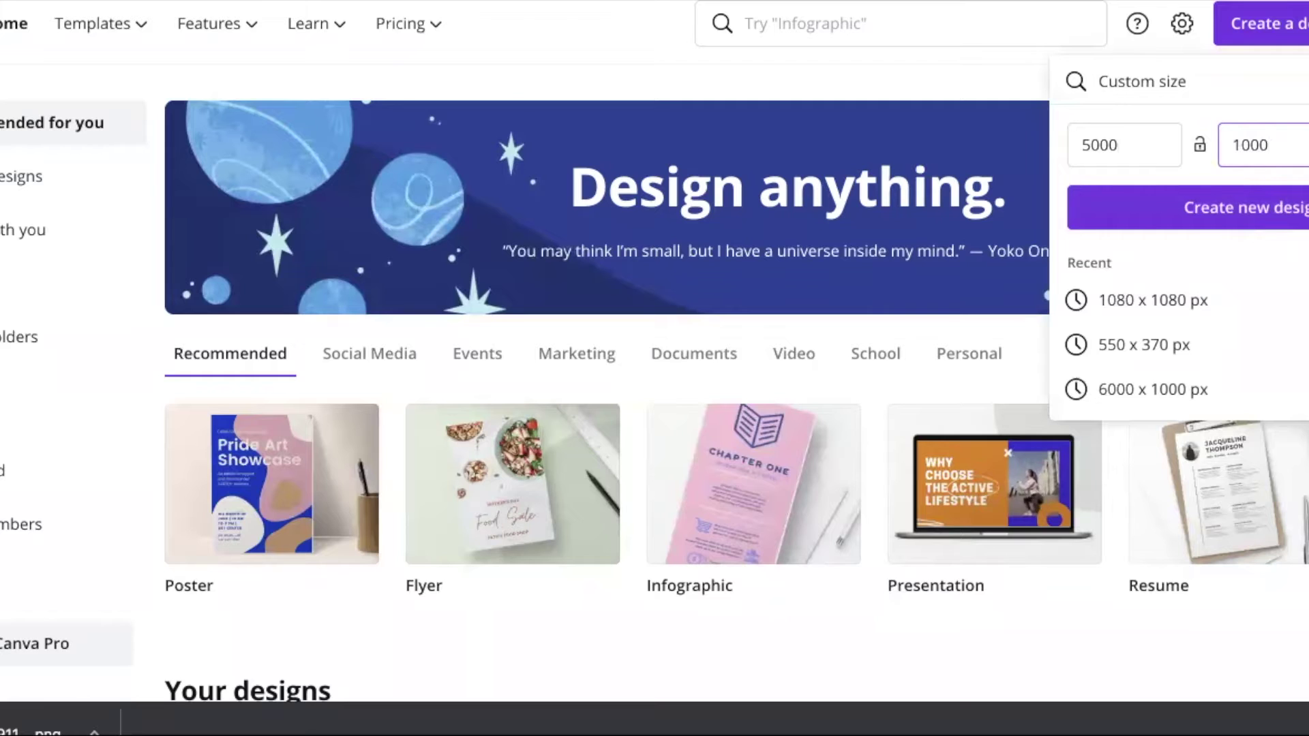
pyautogui.click(1222, 216)
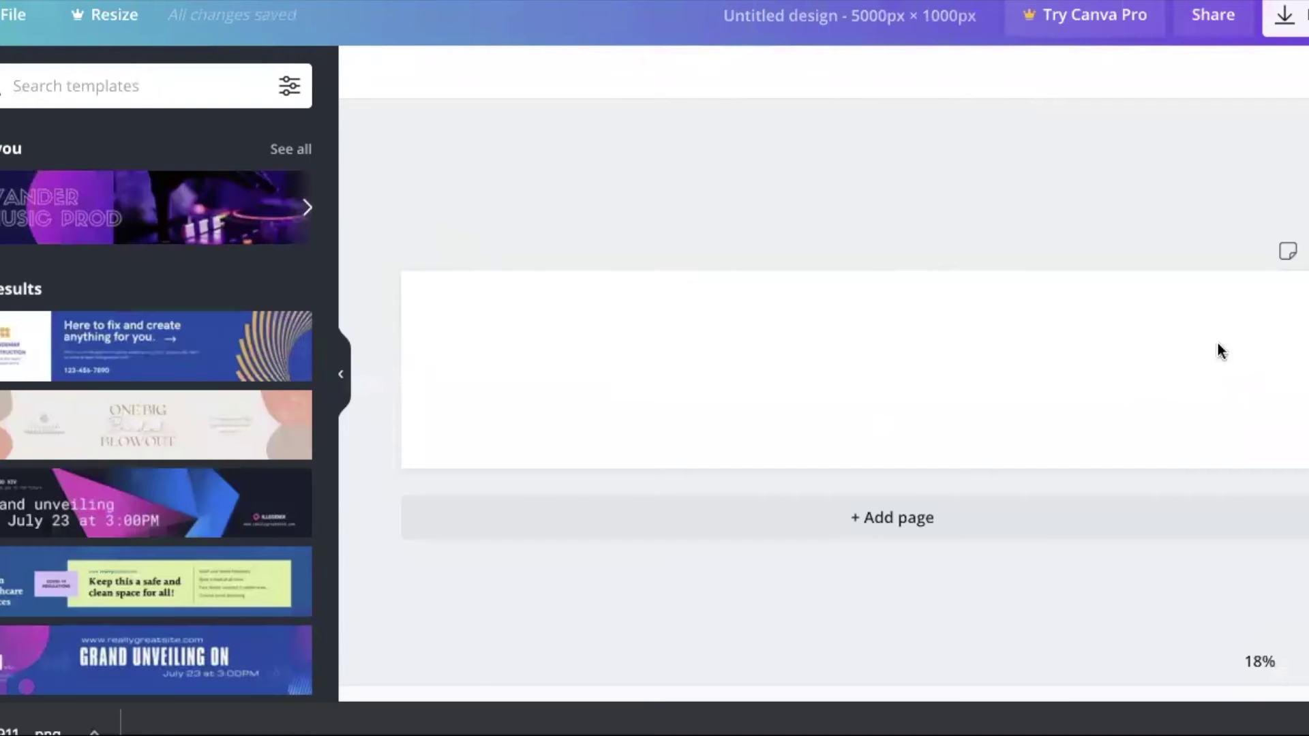
# Step: Browse the suggested templates for the wide banner format and return to the start of the list
pyautogui.scroll(-1, 129, 448)
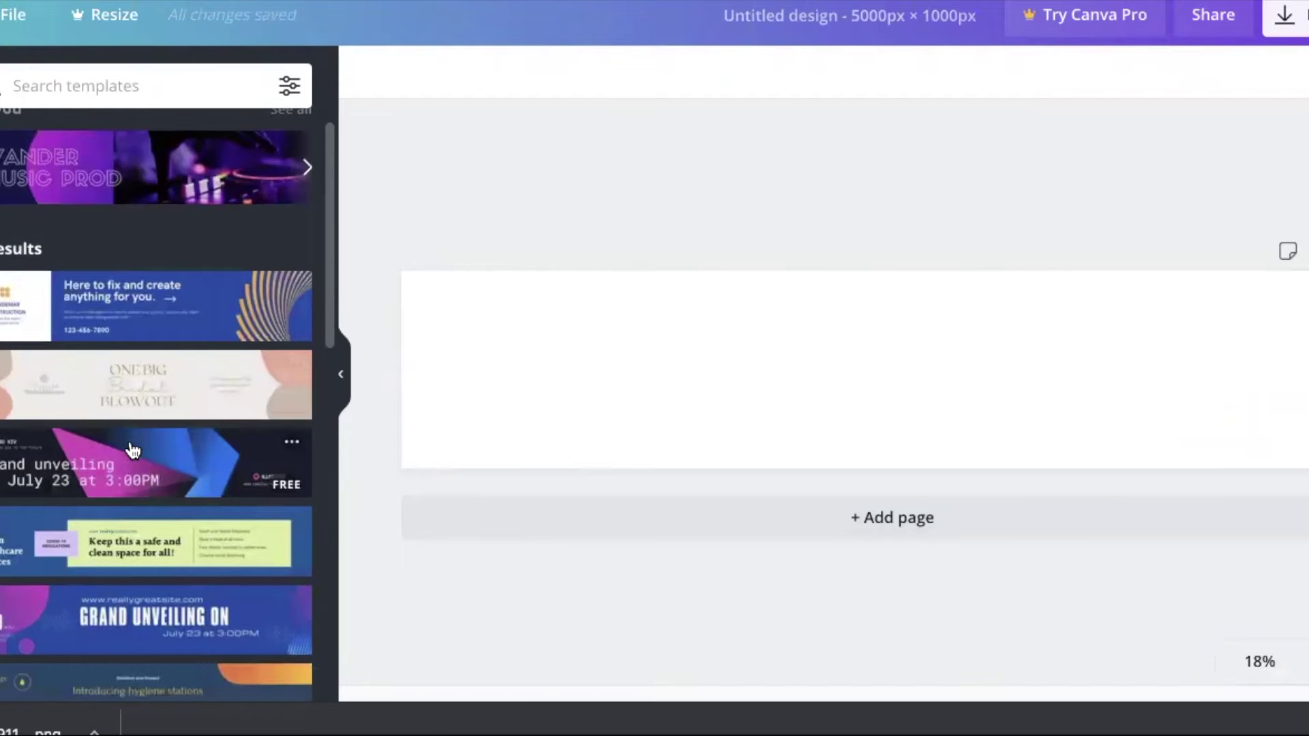
pyautogui.scroll(-10, 130, 448)
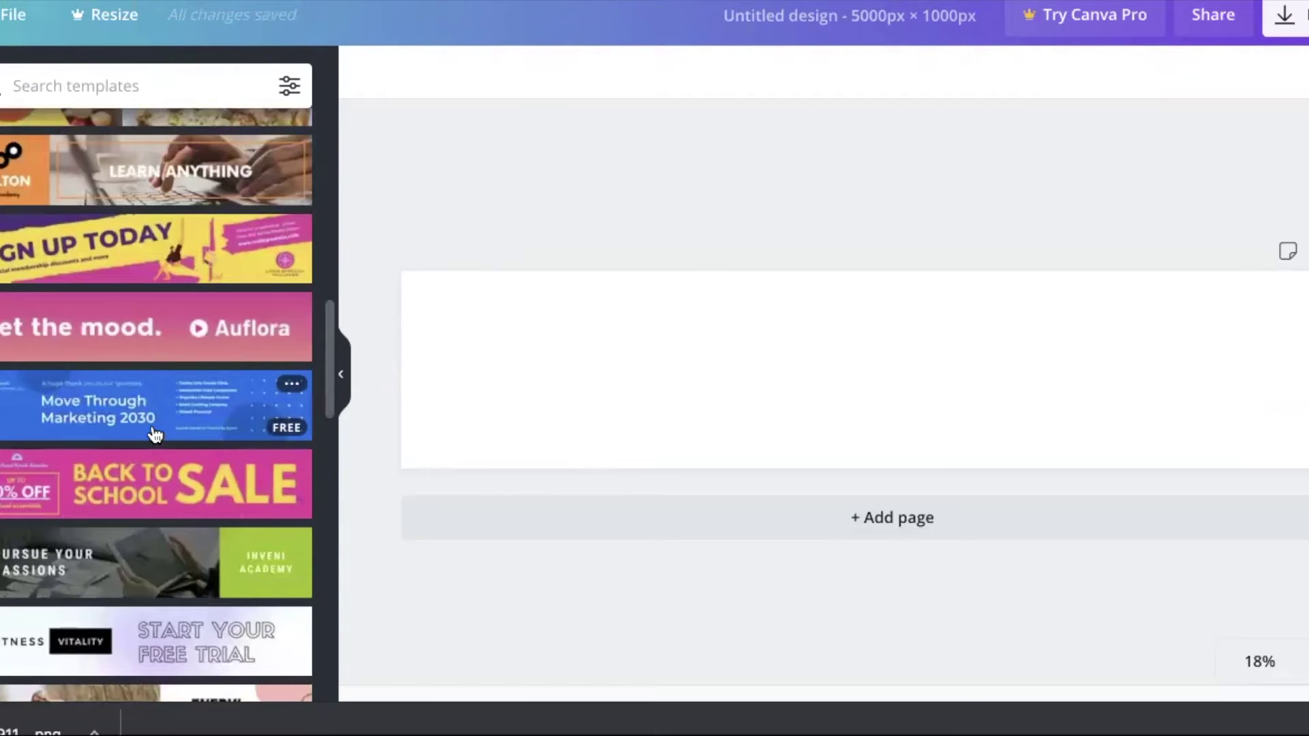
pyautogui.scroll(-10, 156, 434)
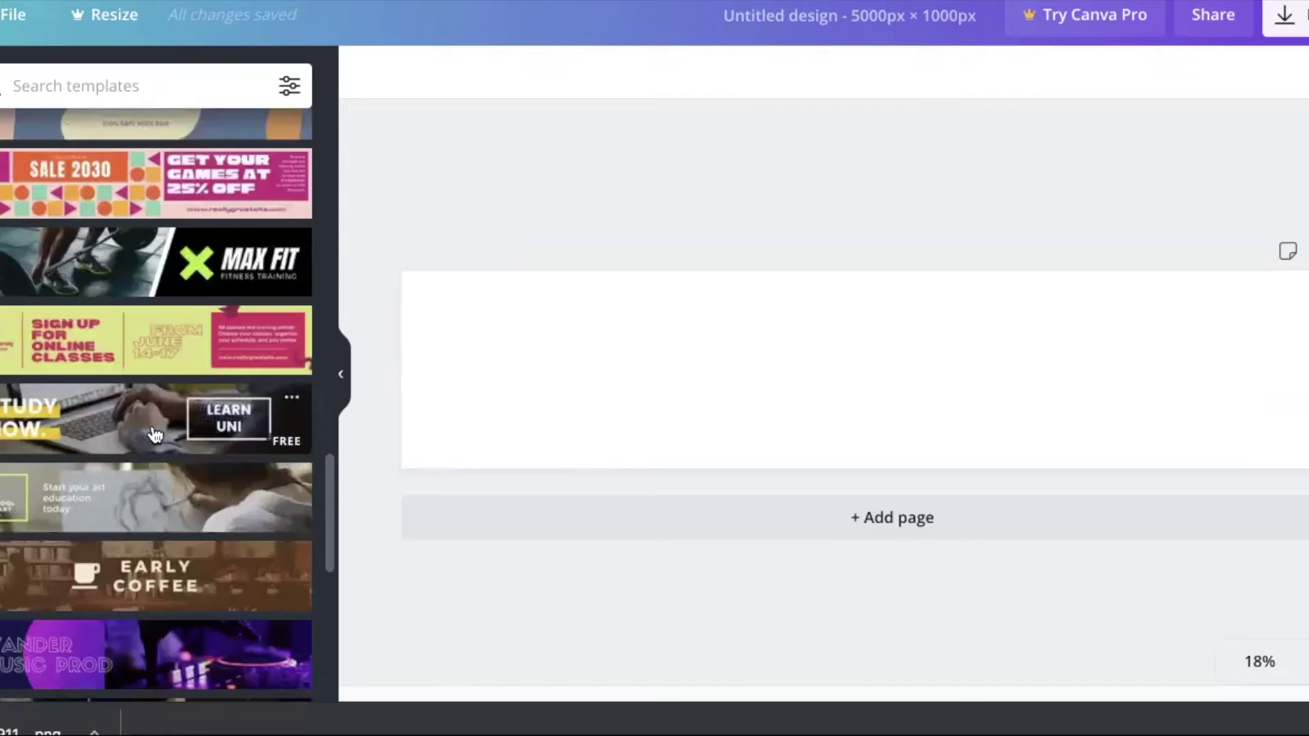
pyautogui.scroll(-1, 156, 435)
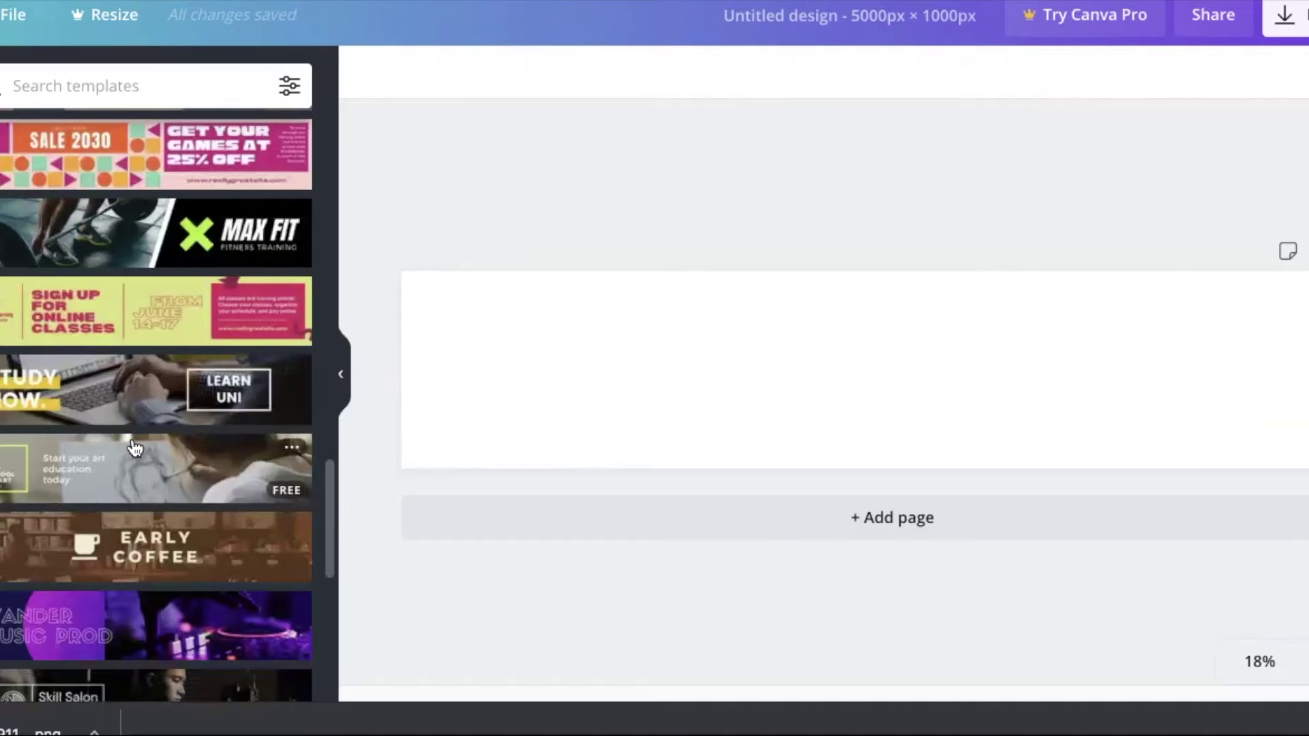
pyautogui.scroll(-5, 177, 535)
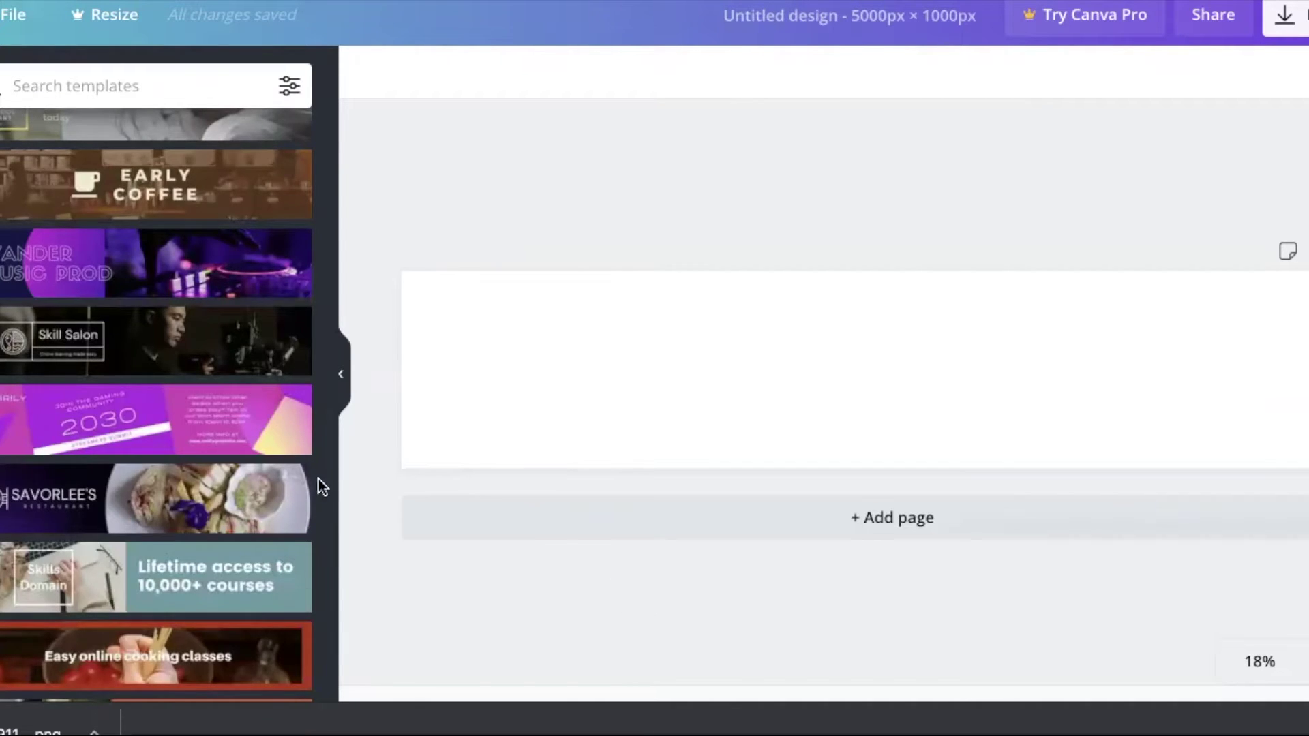
pyautogui.scroll(10, 265, 460)
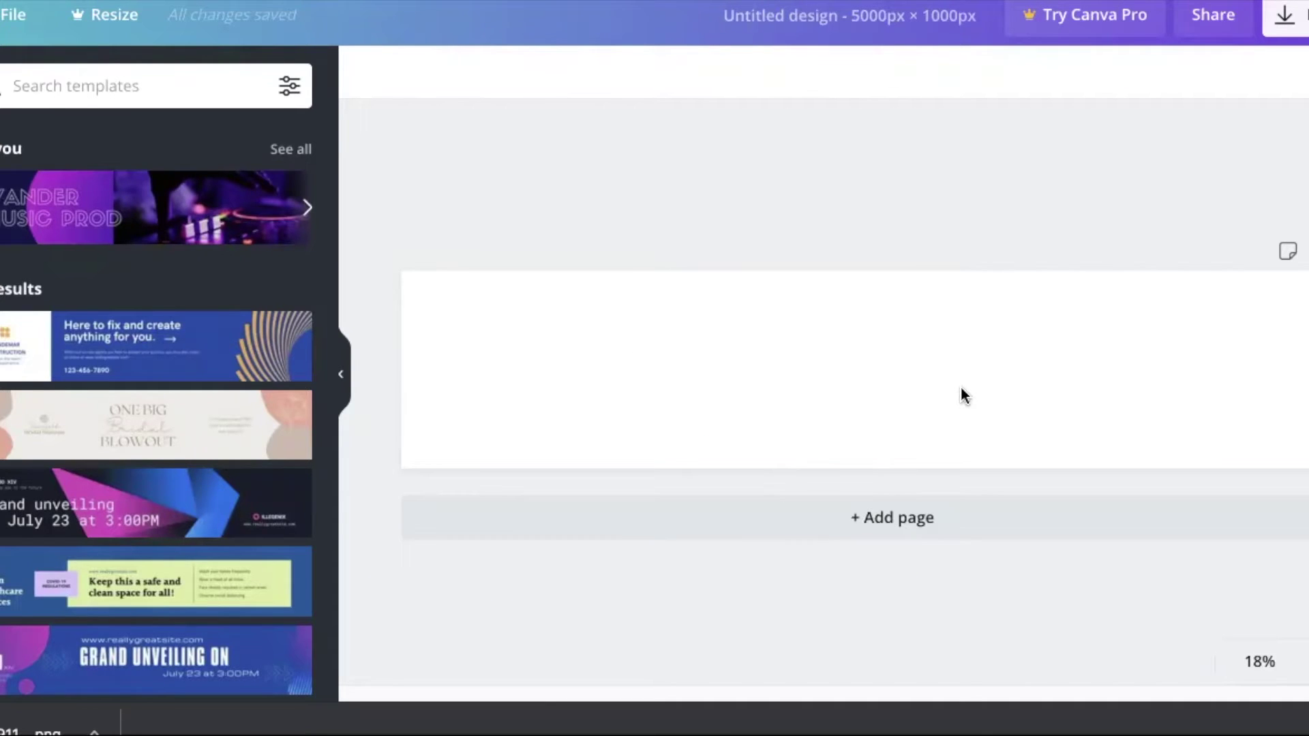
# Step: Show the rulers around the blank design
pyautogui.click(14, 15)
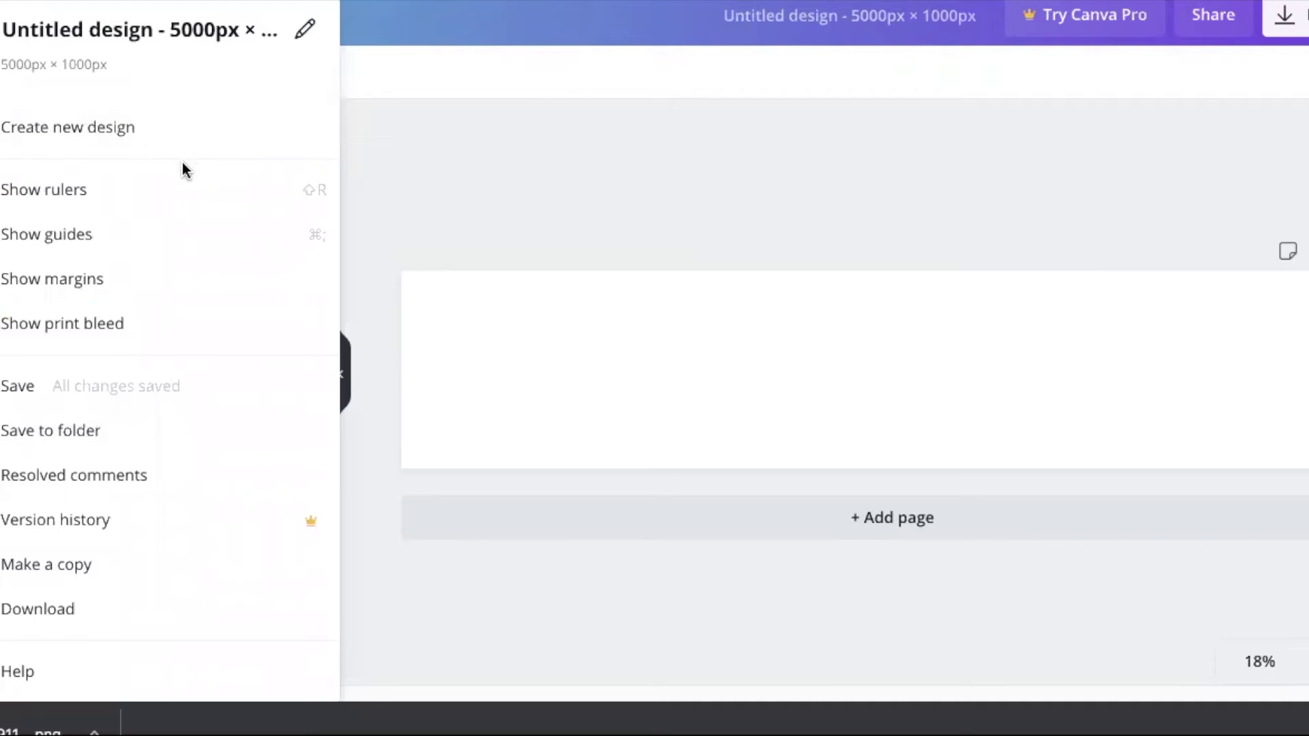
pyautogui.click(471, 156)
pyautogui.click(14, 15)
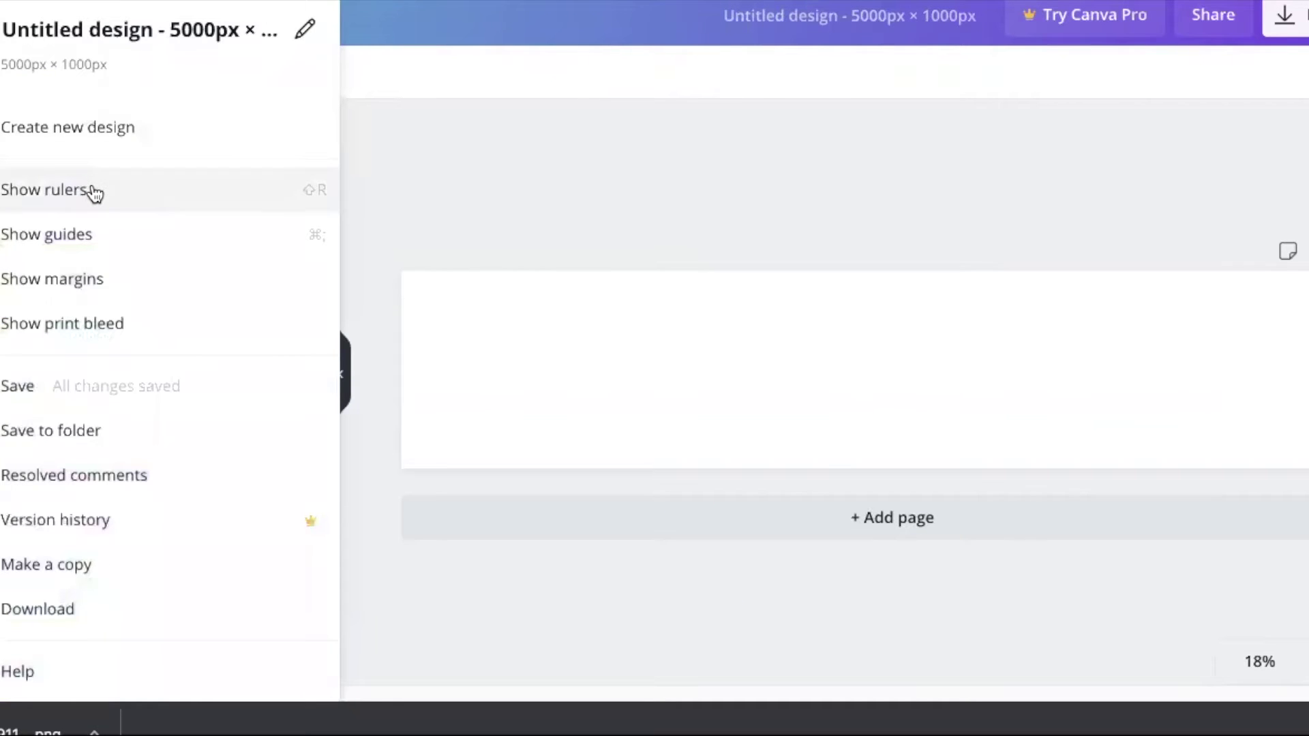
pyautogui.click(94, 192)
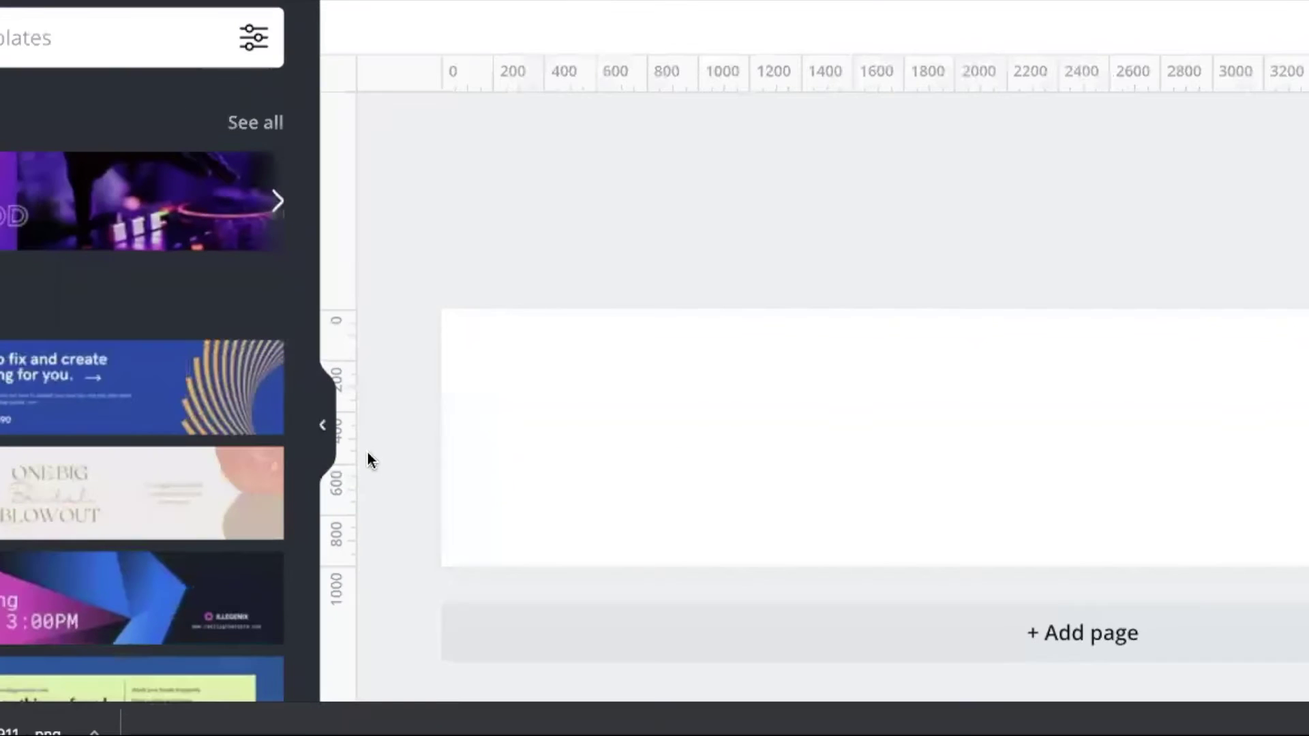
# Step: Place four vertical guides at 1000, 2000, 3000 and 4000 px to divide the canvas into five square slides
pyautogui.moveTo(355, 388); pyautogui.dragTo(698, 376)
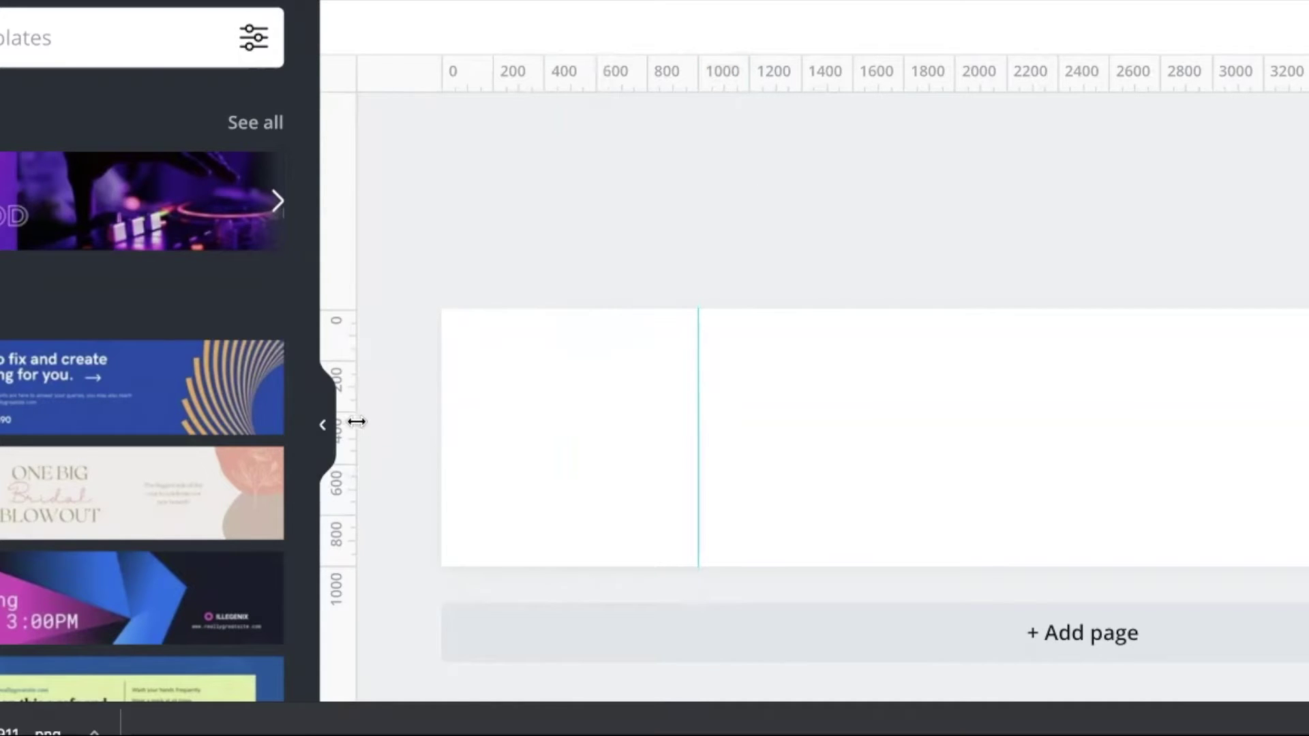
pyautogui.moveTo(356, 423); pyautogui.dragTo(957, 388)
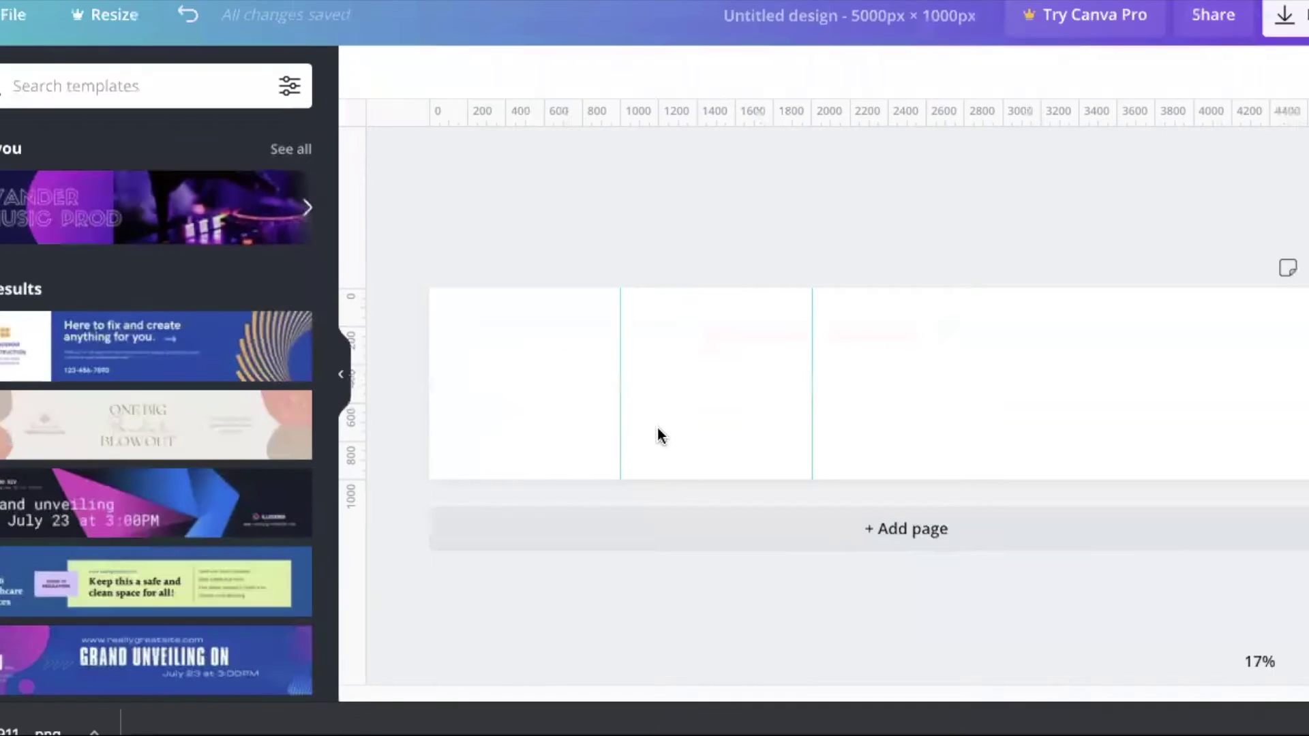
pyautogui.moveTo(361, 310); pyautogui.dragTo(1001, 274)
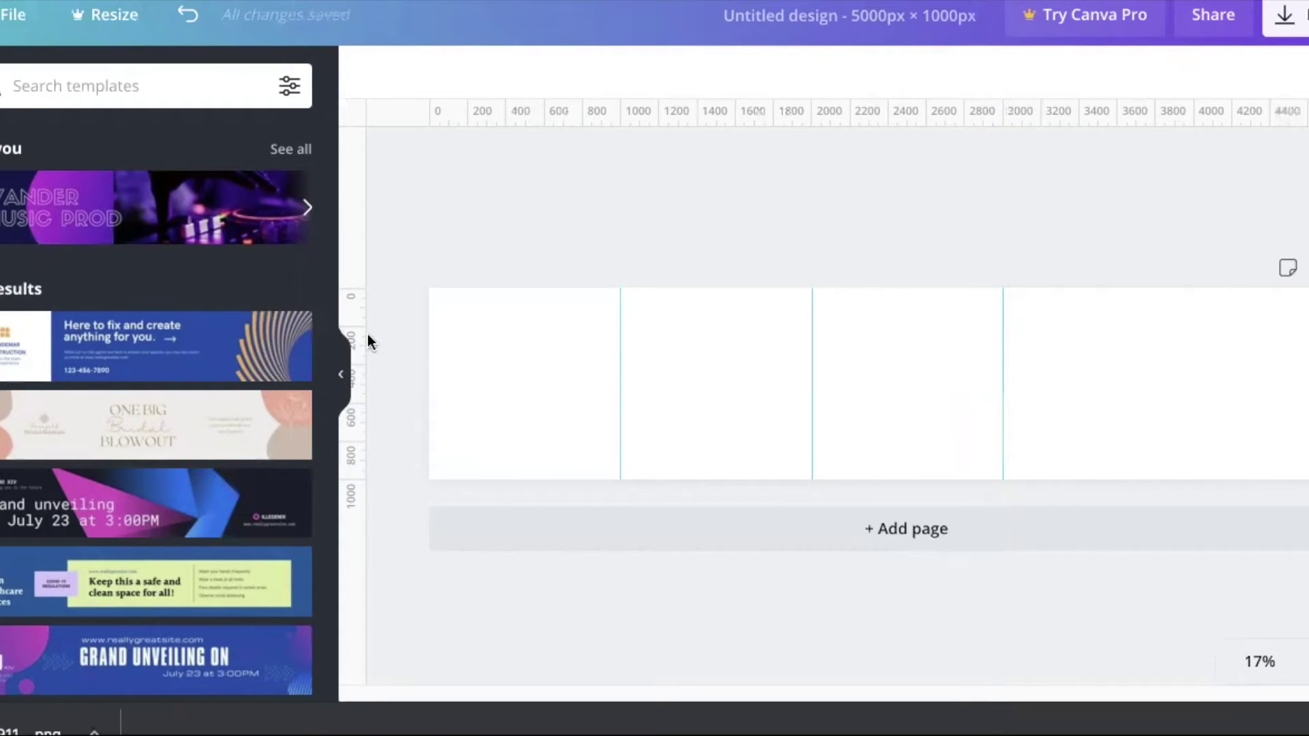
pyautogui.moveTo(365, 323); pyautogui.dragTo(1193, 297)
# Step: Fill the whole canvas with the recently used blue and red brick wall background
pyautogui.click(0, 565)
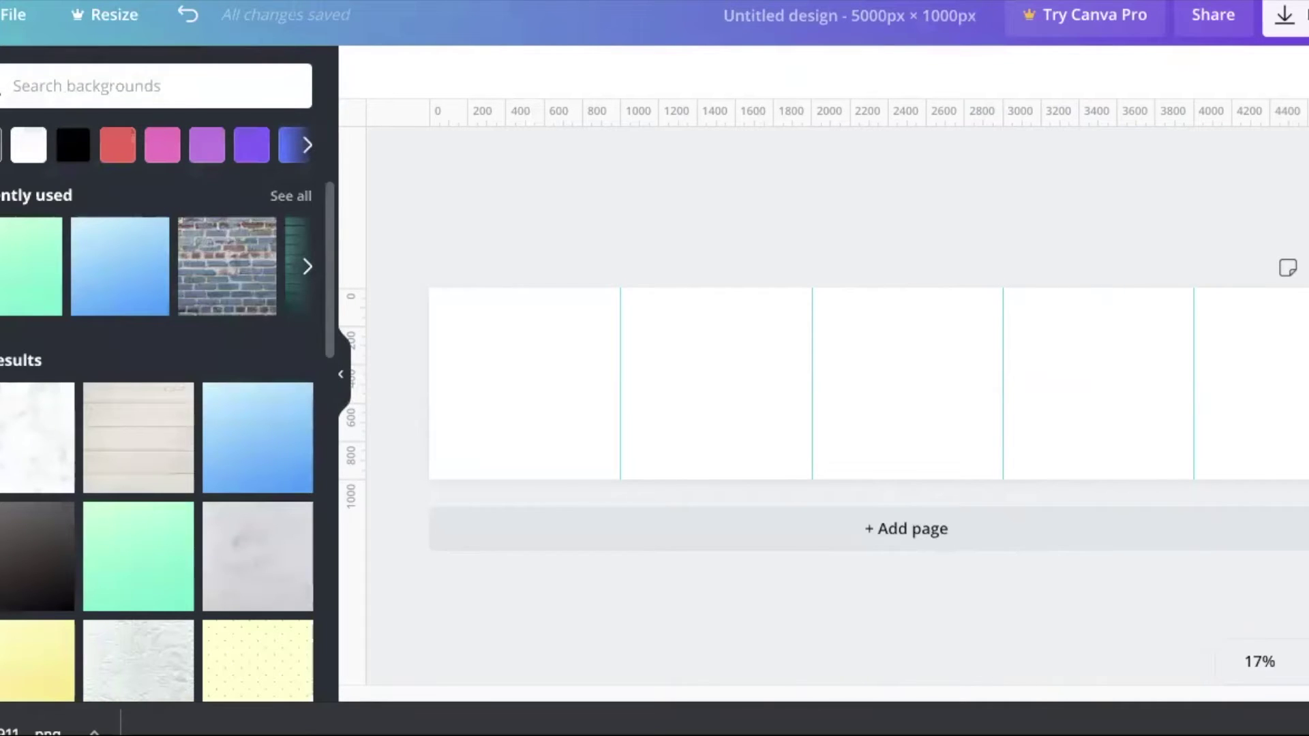
pyautogui.click(202, 281)
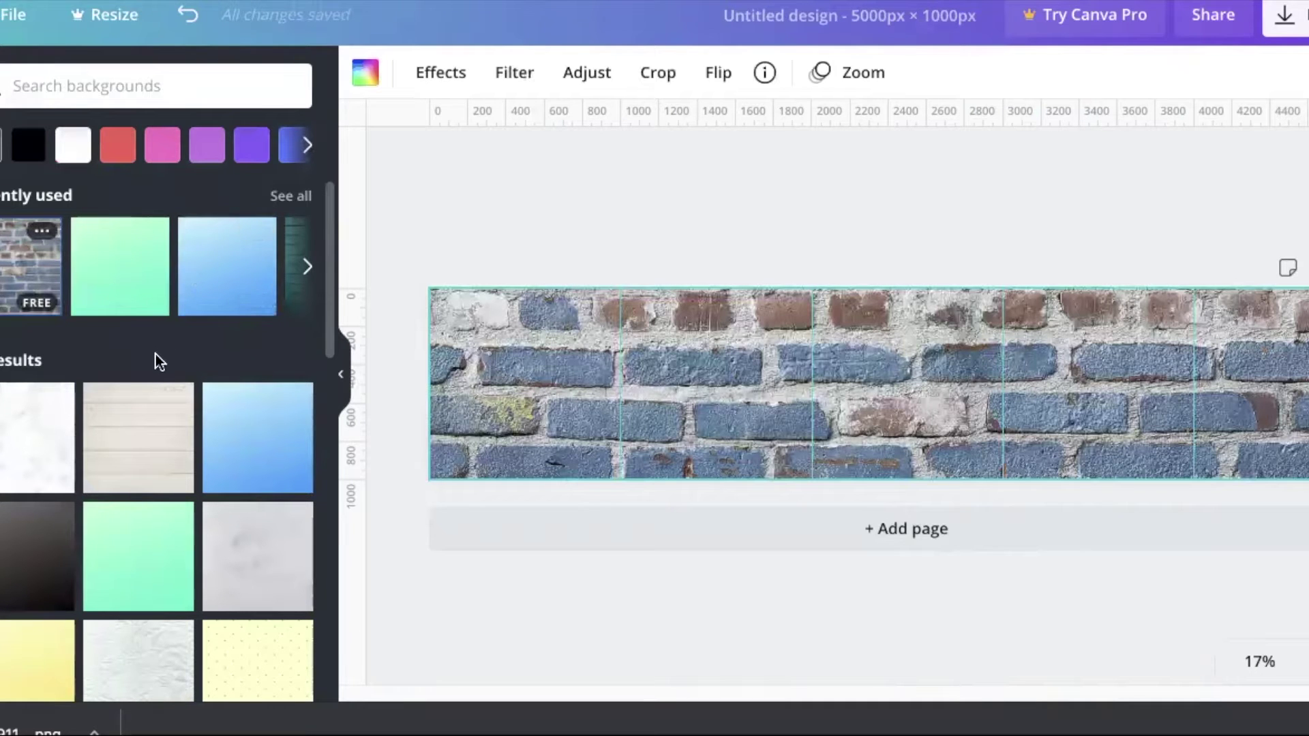
# Step: Try the mint green, yellow and dark grey gradient backgrounds on the whole canvas
pyautogui.click(120, 552)
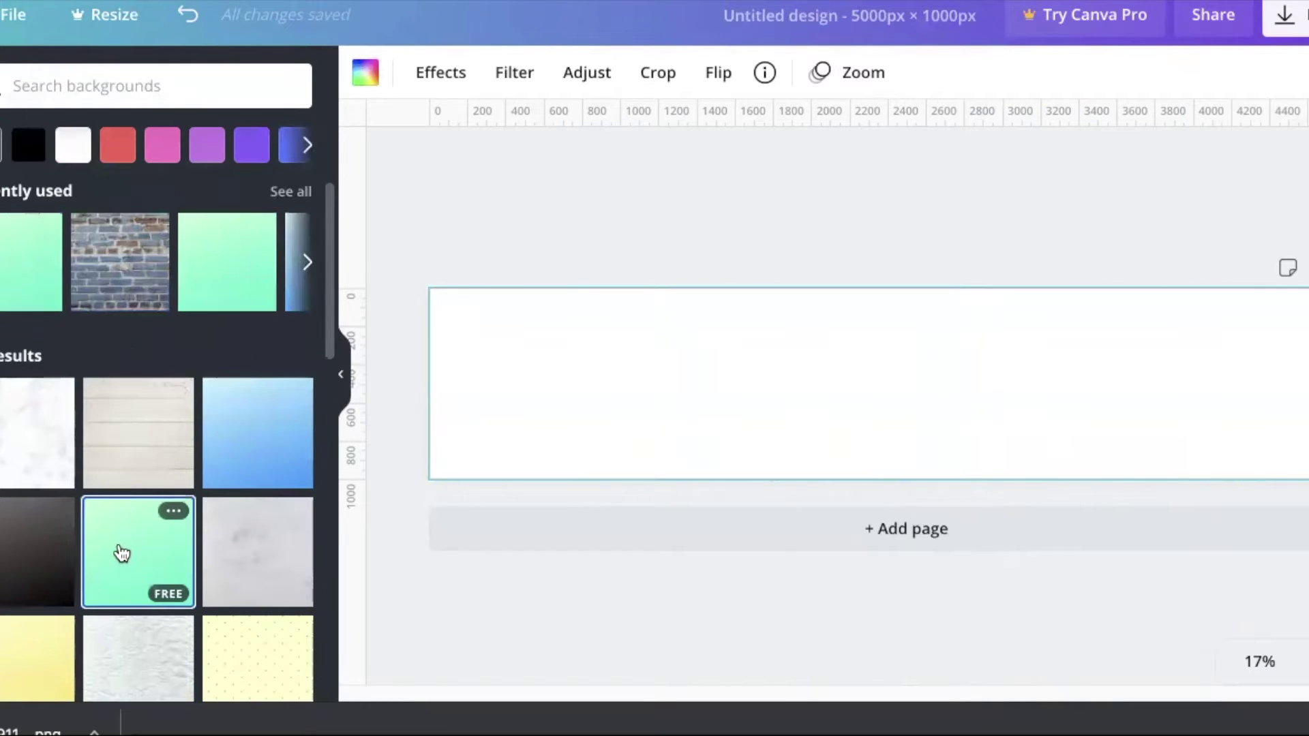
pyautogui.scroll(-4, 119, 548)
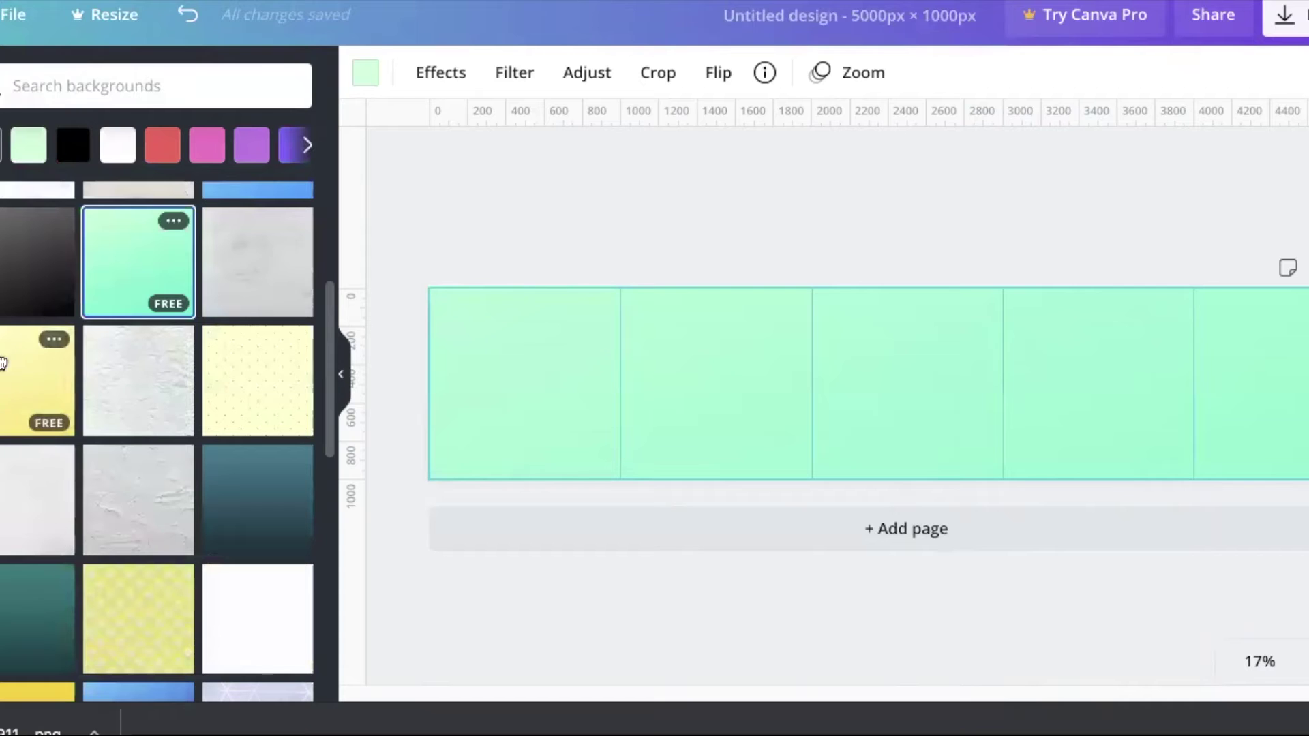
pyautogui.click(4, 364)
pyautogui.click(16, 249)
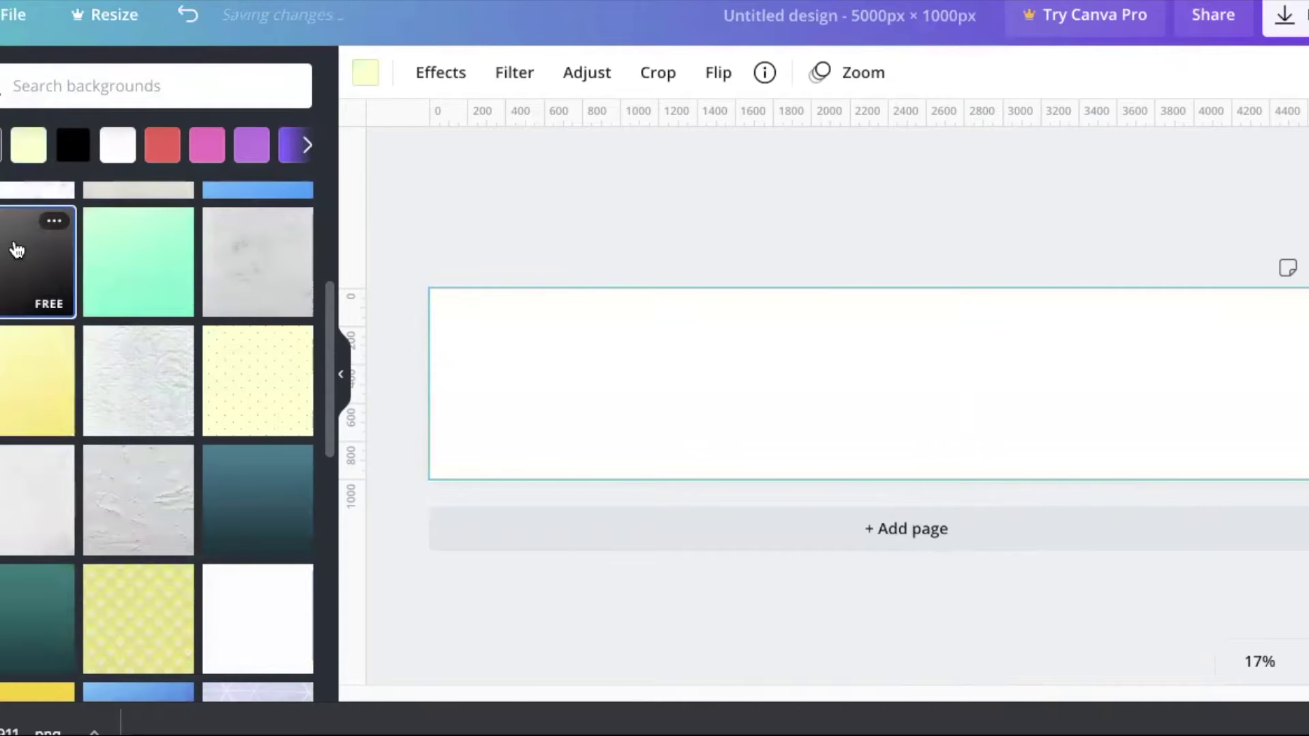
pyautogui.scroll(-5, 163, 504)
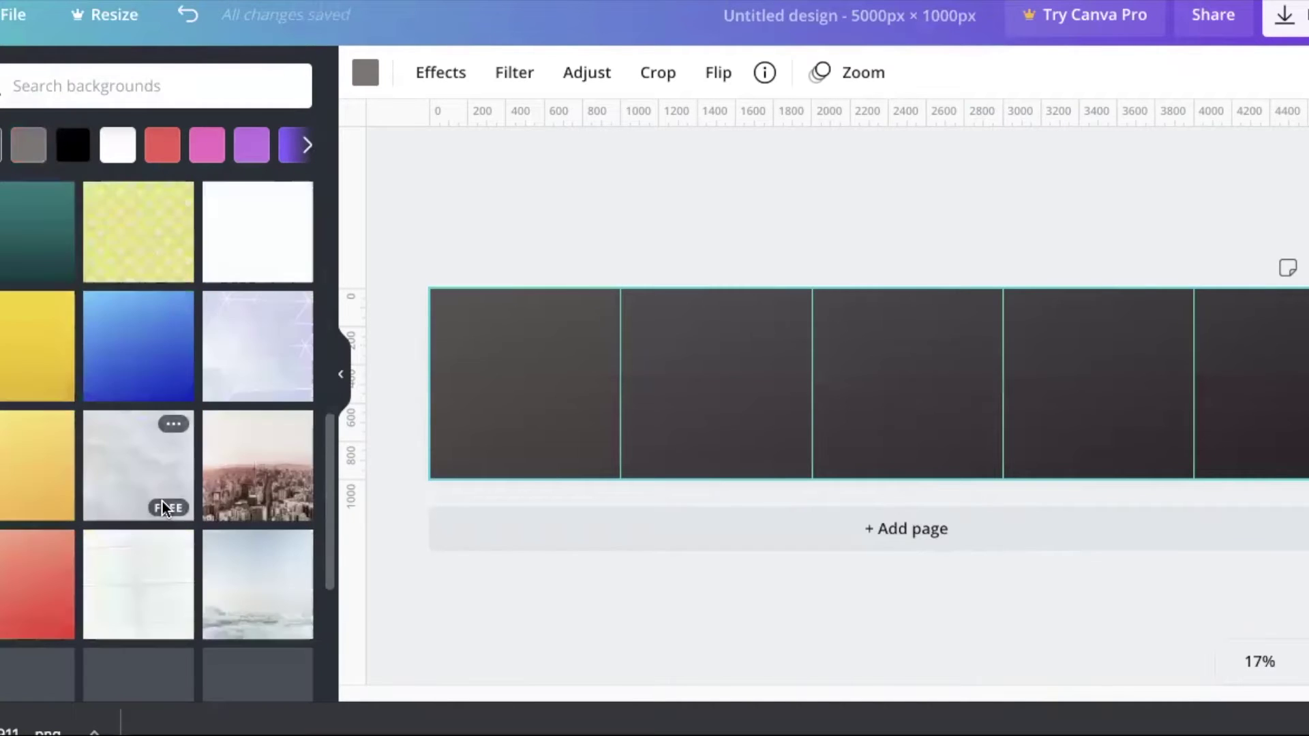
pyautogui.scroll(-4, 163, 505)
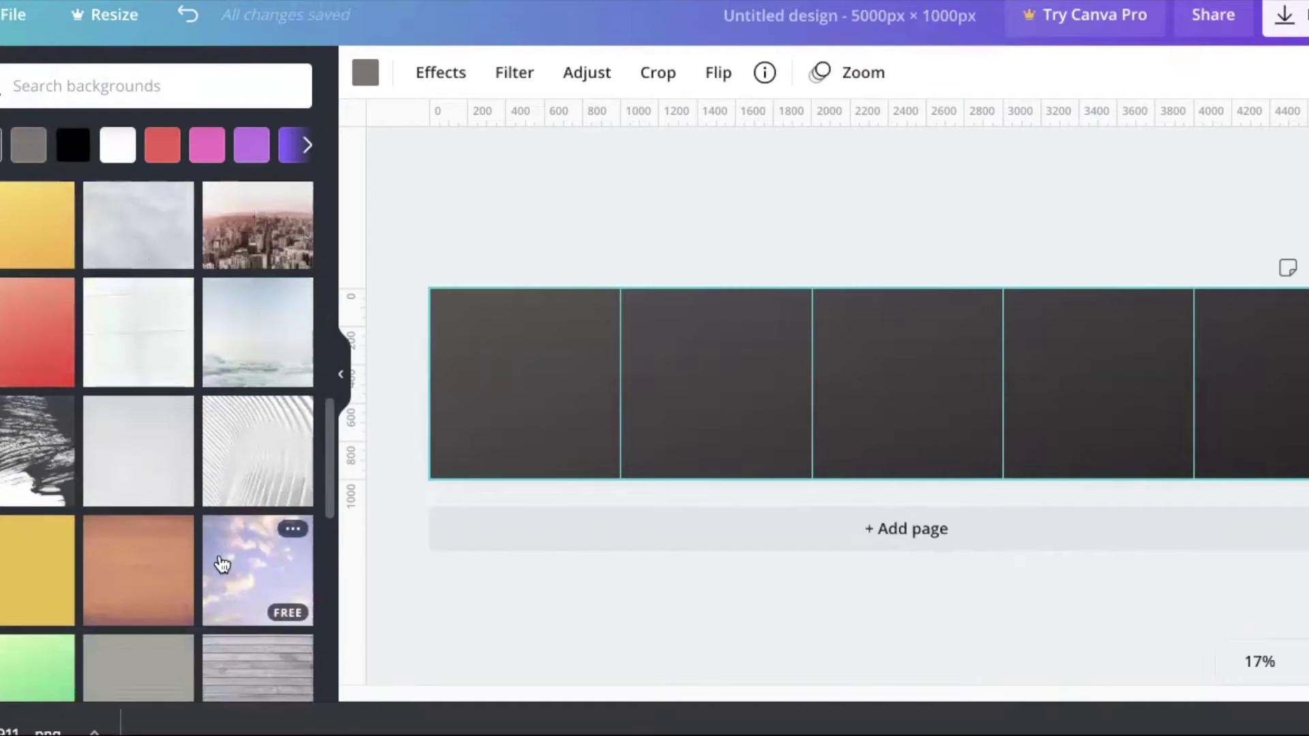
pyautogui.scroll(-6, 221, 565)
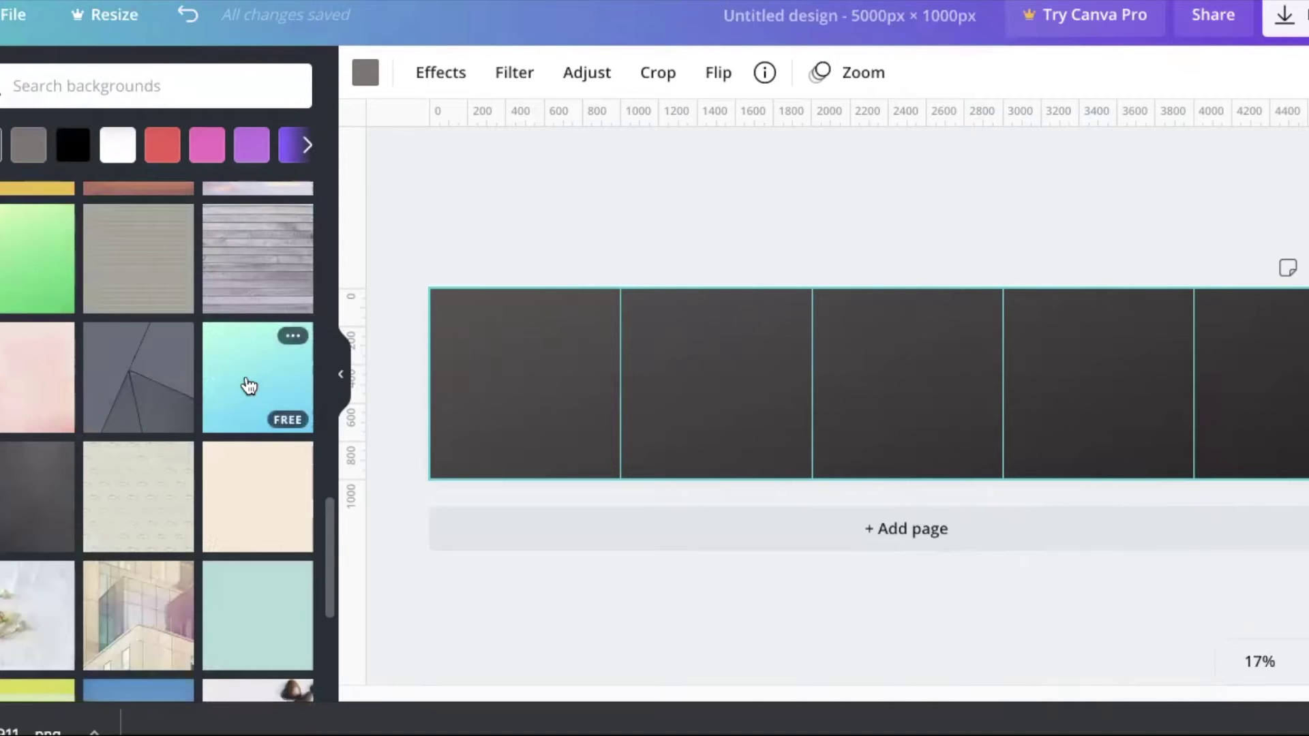
# Step: Try the green-to-blue gradient and blue glitter backgrounds on the canvas and browse further background options
pyautogui.click(249, 386)
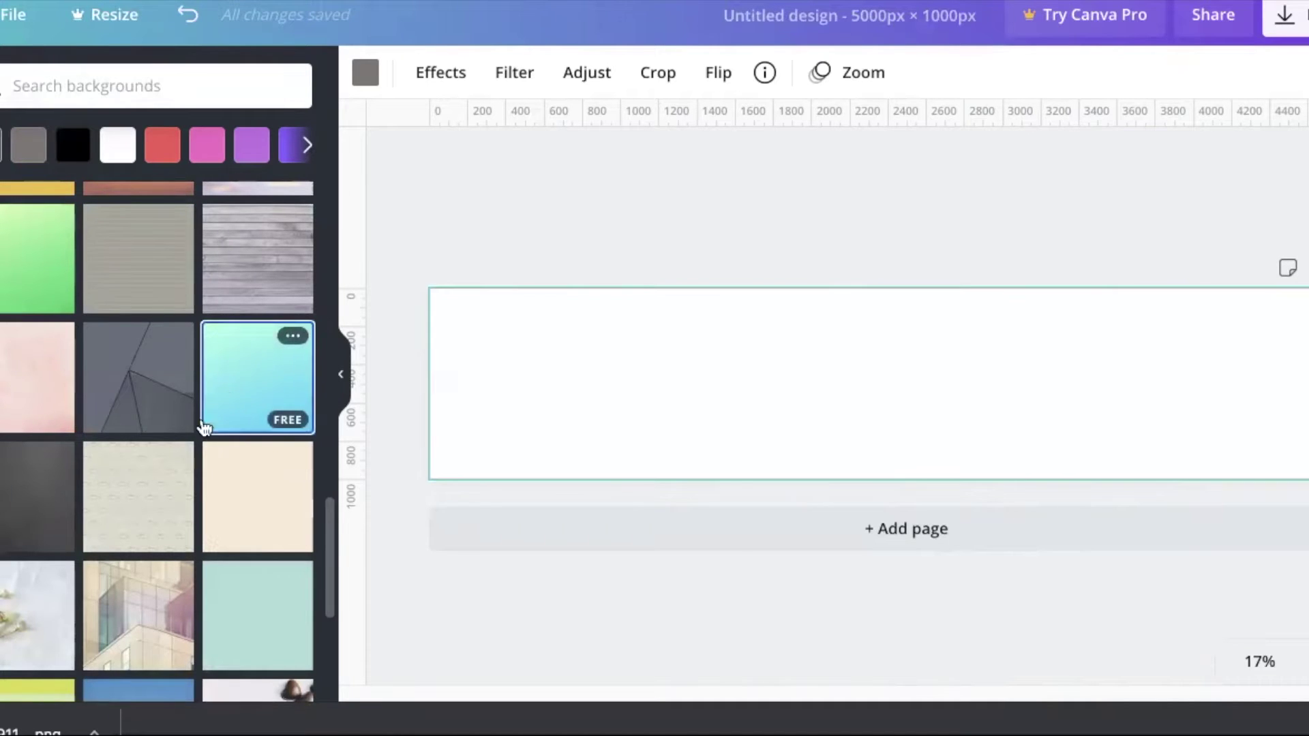
pyautogui.scroll(-10, 187, 440)
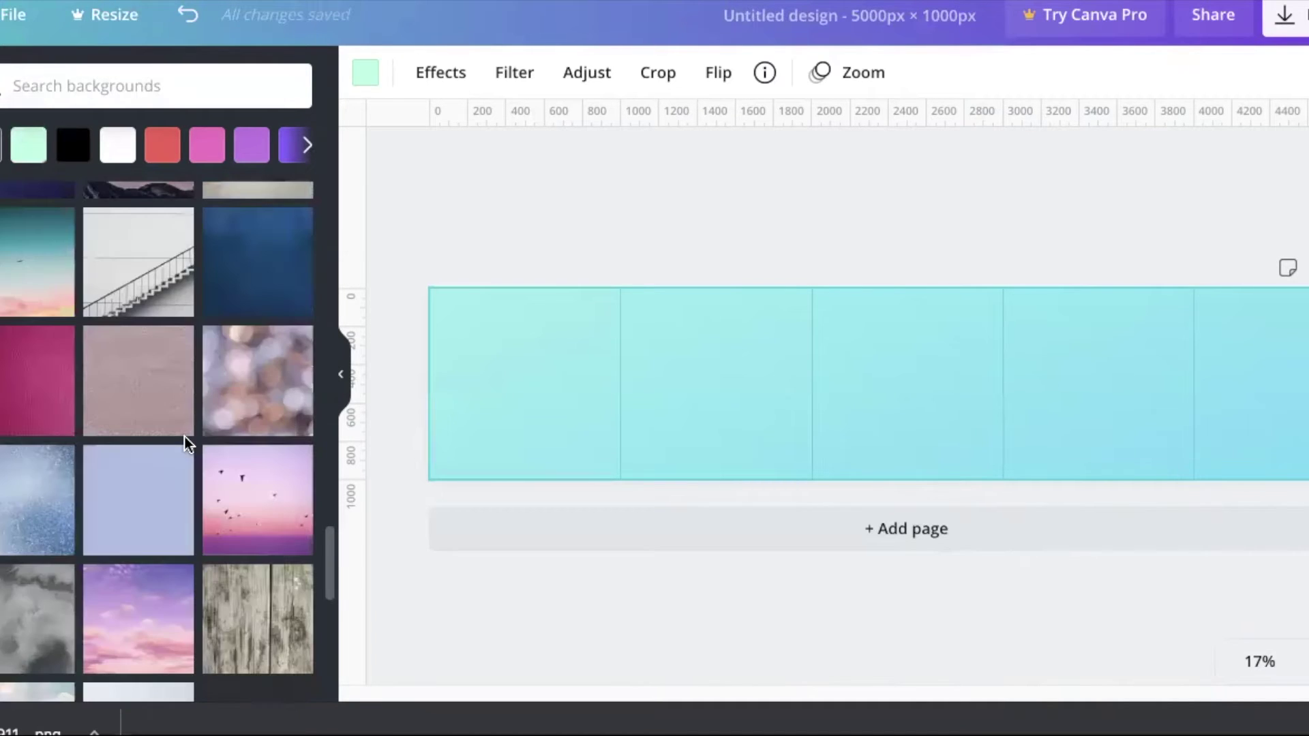
pyautogui.click(23, 520)
pyautogui.scroll(-1, 143, 522)
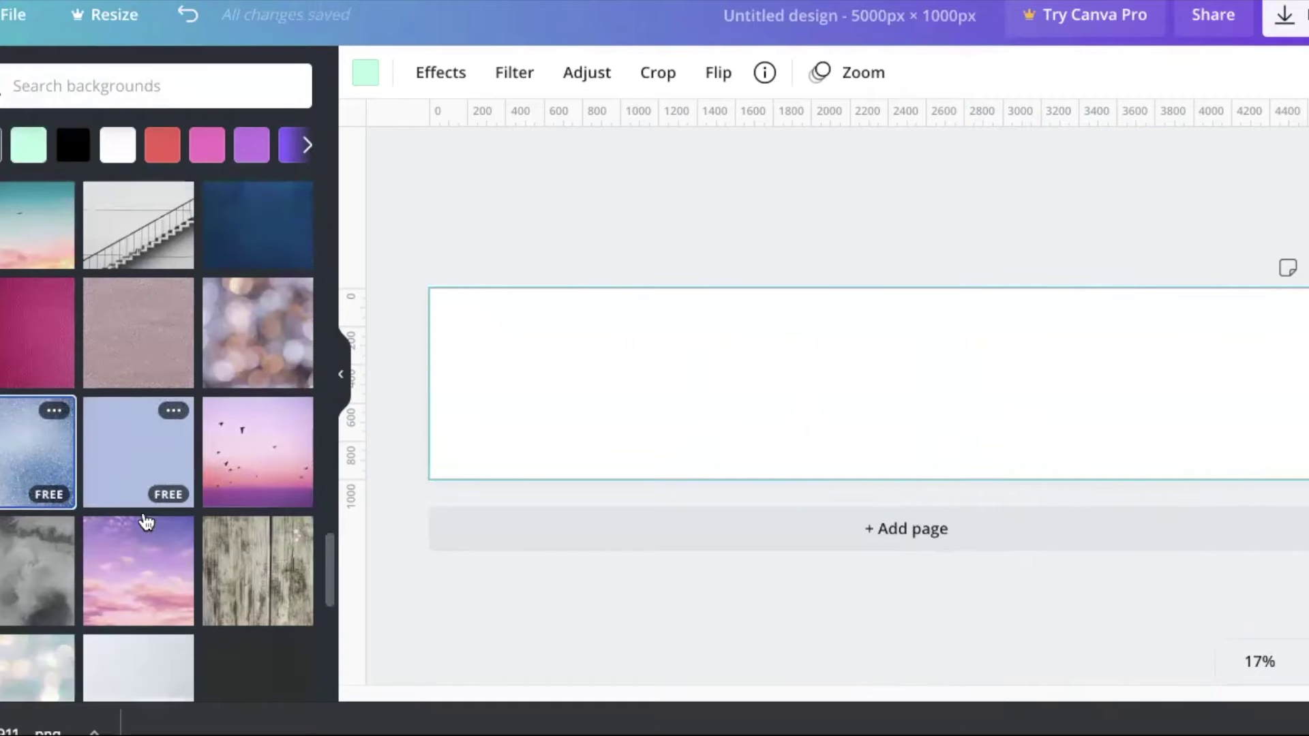
pyautogui.scroll(-6, 147, 522)
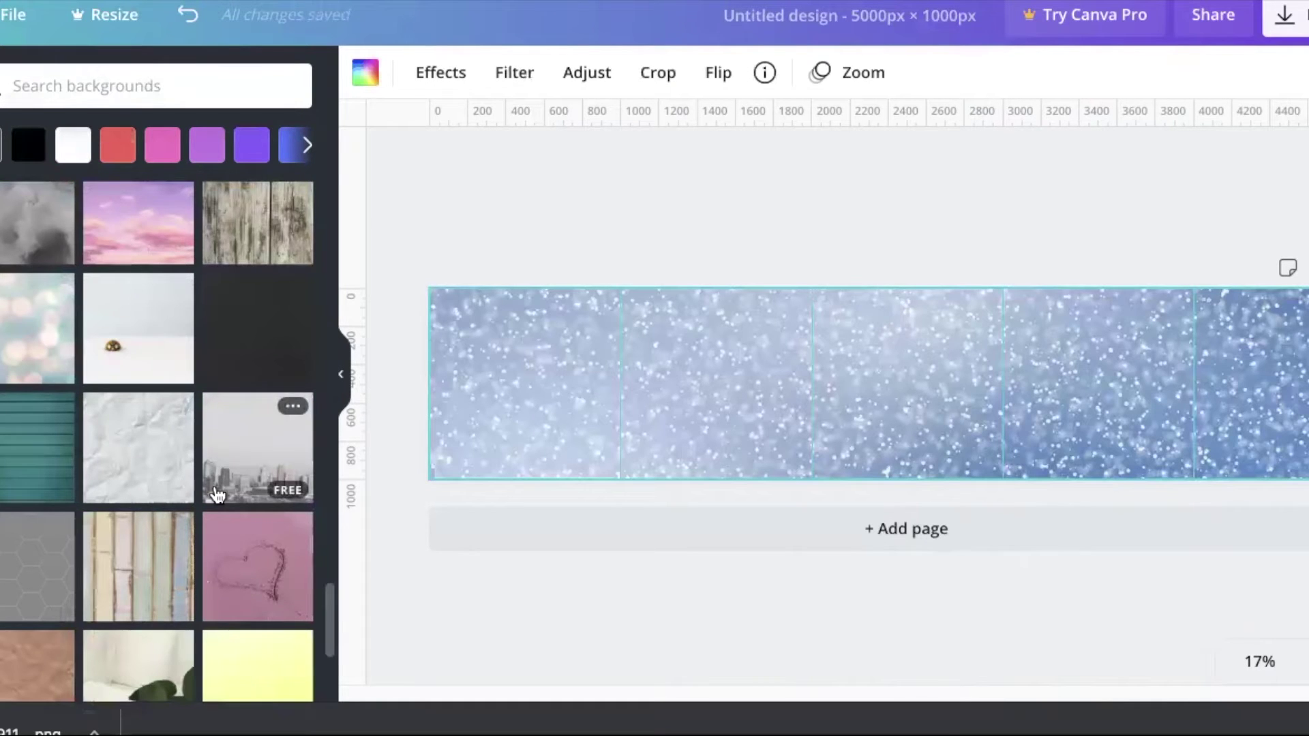
pyautogui.scroll(-1, 216, 491)
pyautogui.scroll(-6, 199, 512)
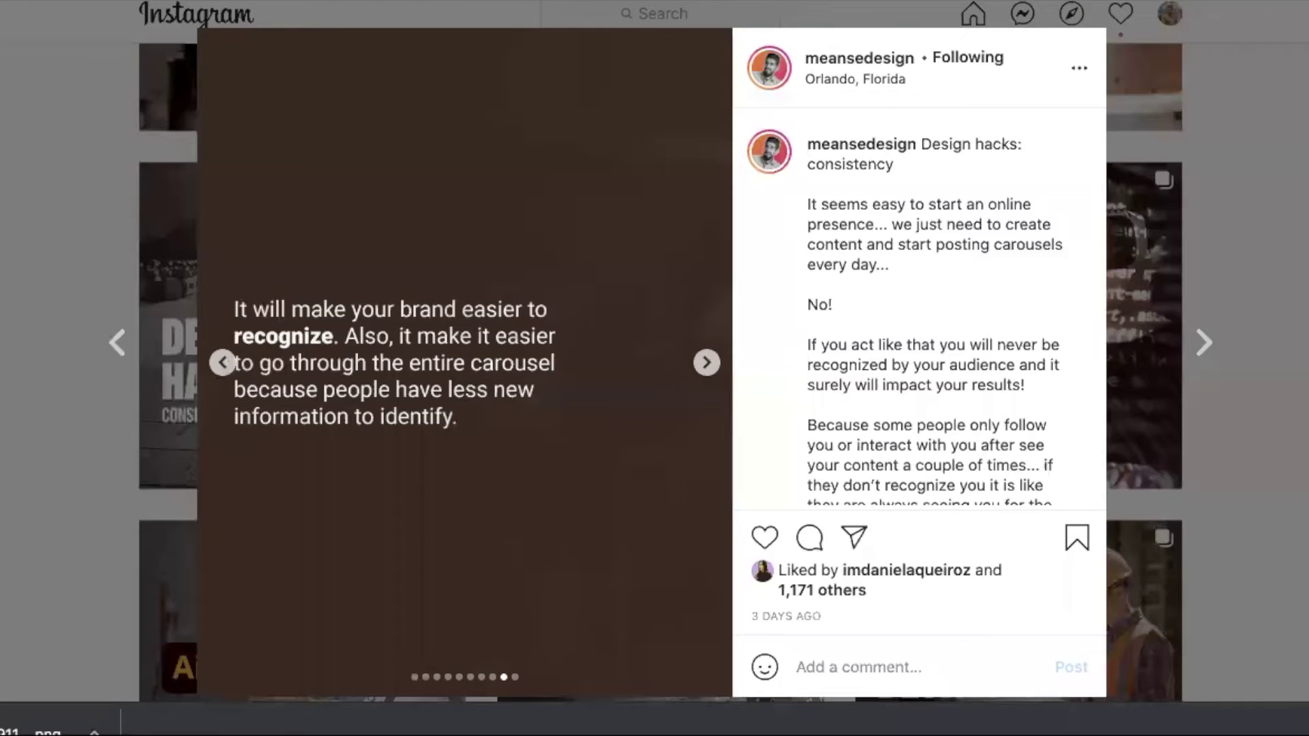
# Step: Switch to the "Design hacks: consistency" example post on Instagram, examine how its background and photos continue across the slides, and close it
pyautogui.click(223, 363)
pyautogui.click(222, 363)
pyautogui.click(222, 363)
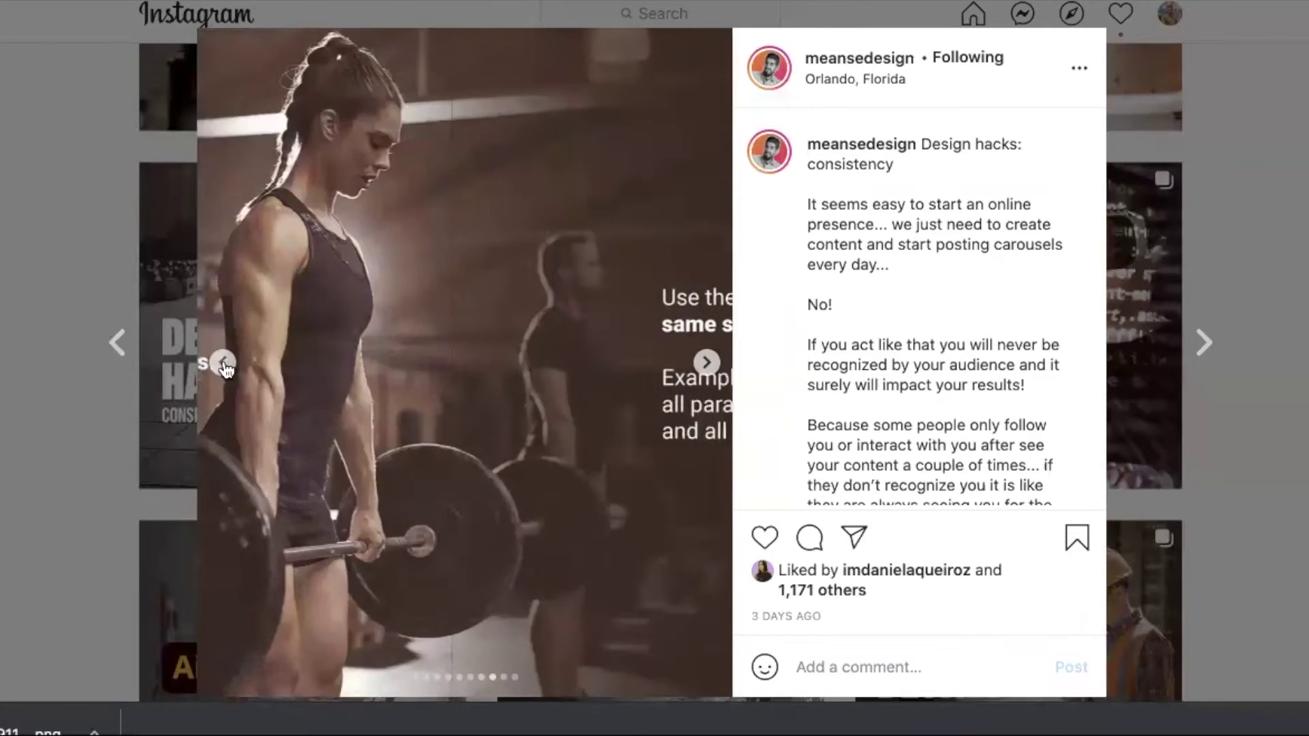
pyautogui.click(224, 365)
pyautogui.click(224, 365)
pyautogui.click(224, 365)
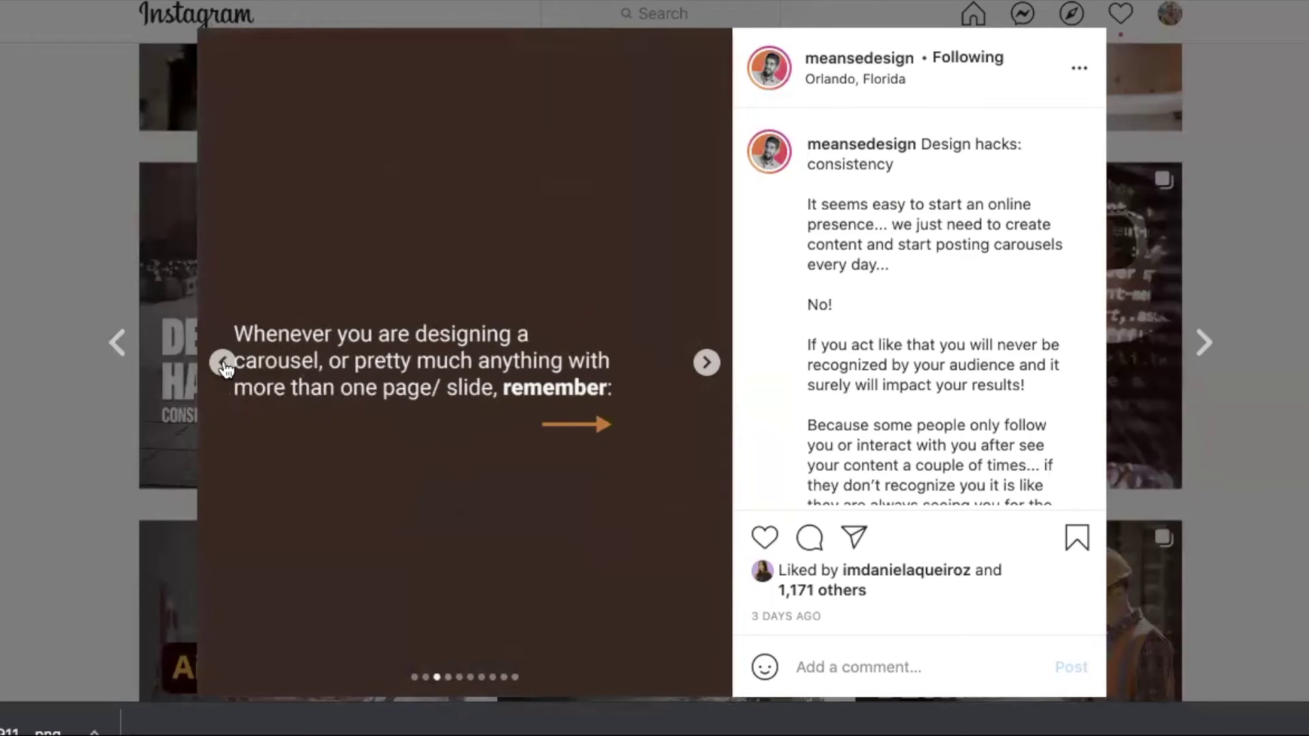
pyautogui.click(709, 363)
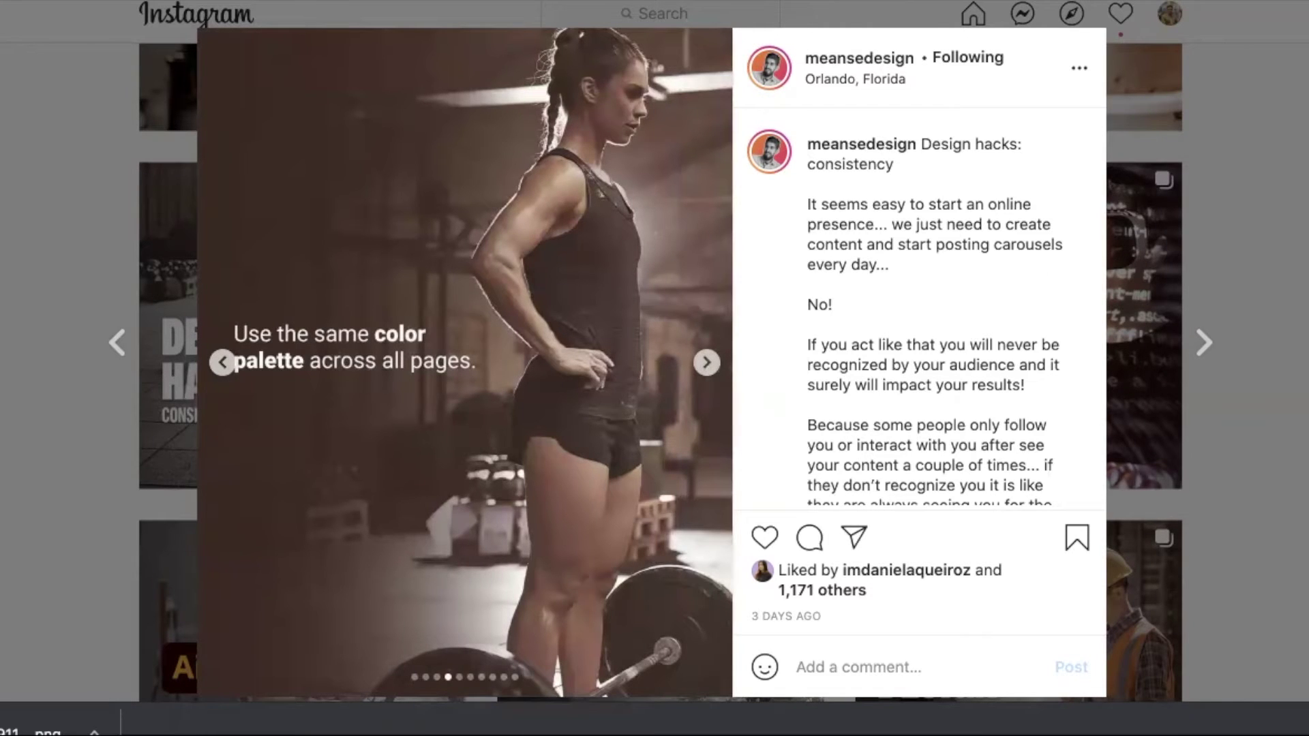
pyautogui.click(1242, 32)
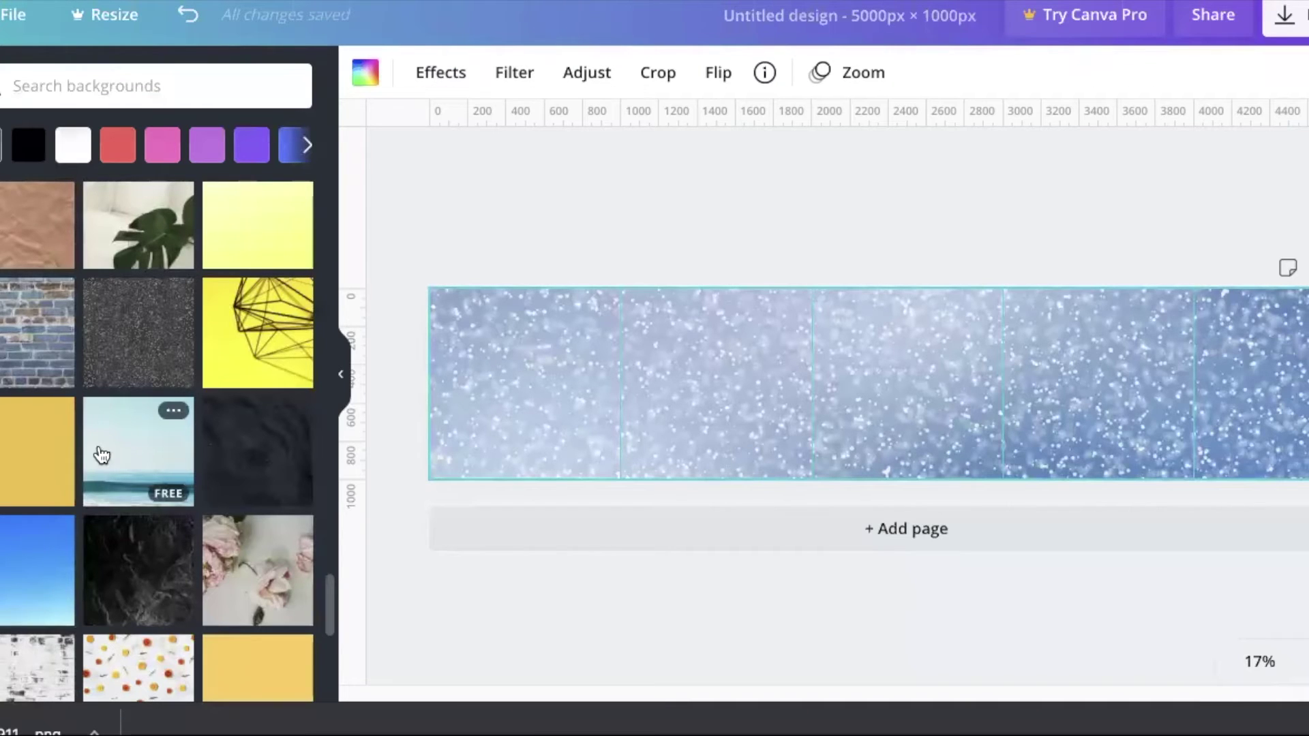
# Step: Try the black glitter background and replace it with the dark grey gradient across the whole canvas
pyautogui.click(121, 358)
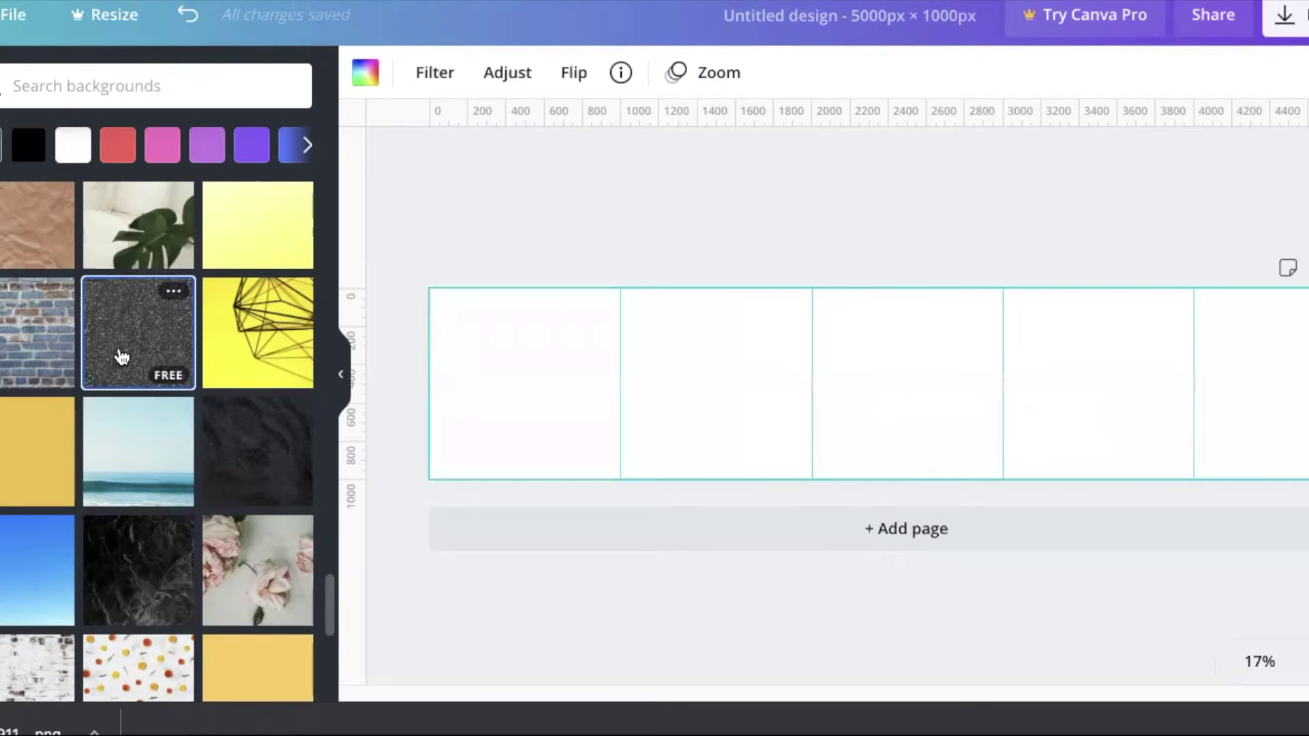
pyautogui.scroll(1, 116, 356)
pyautogui.scroll(10, 115, 356)
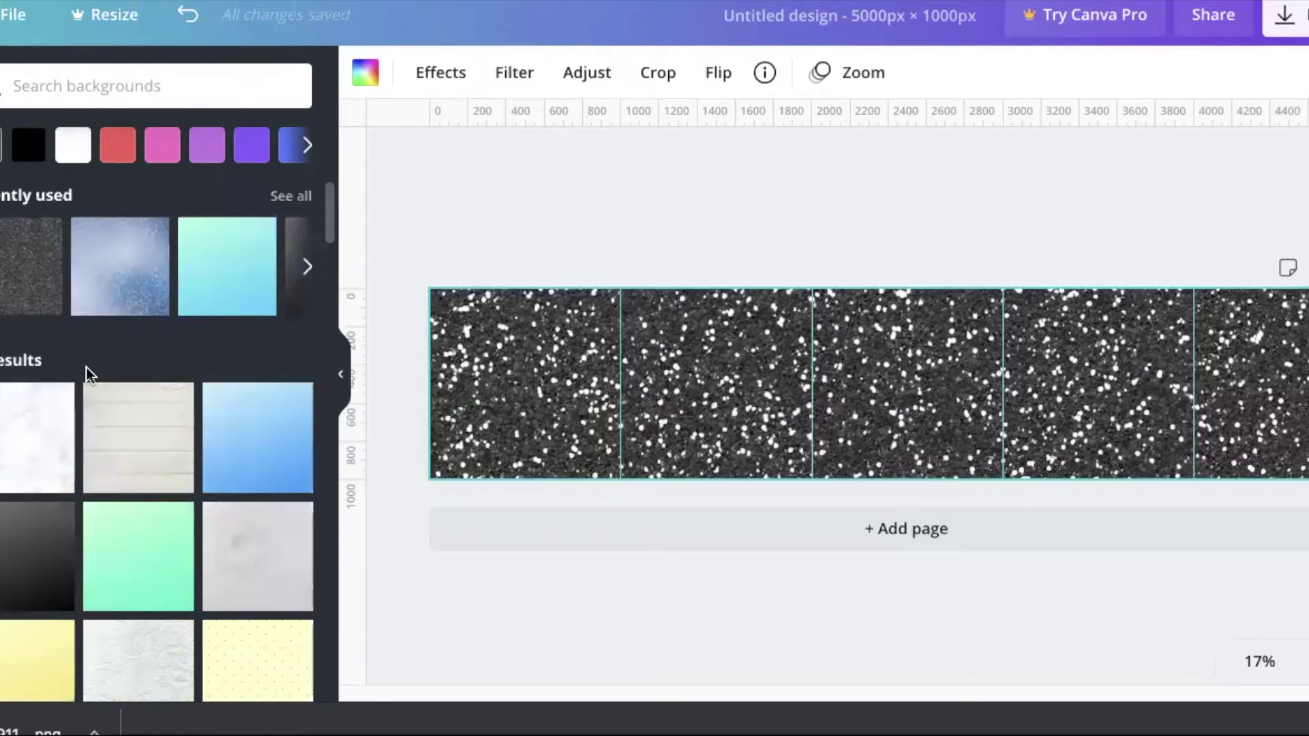
pyautogui.click(27, 554)
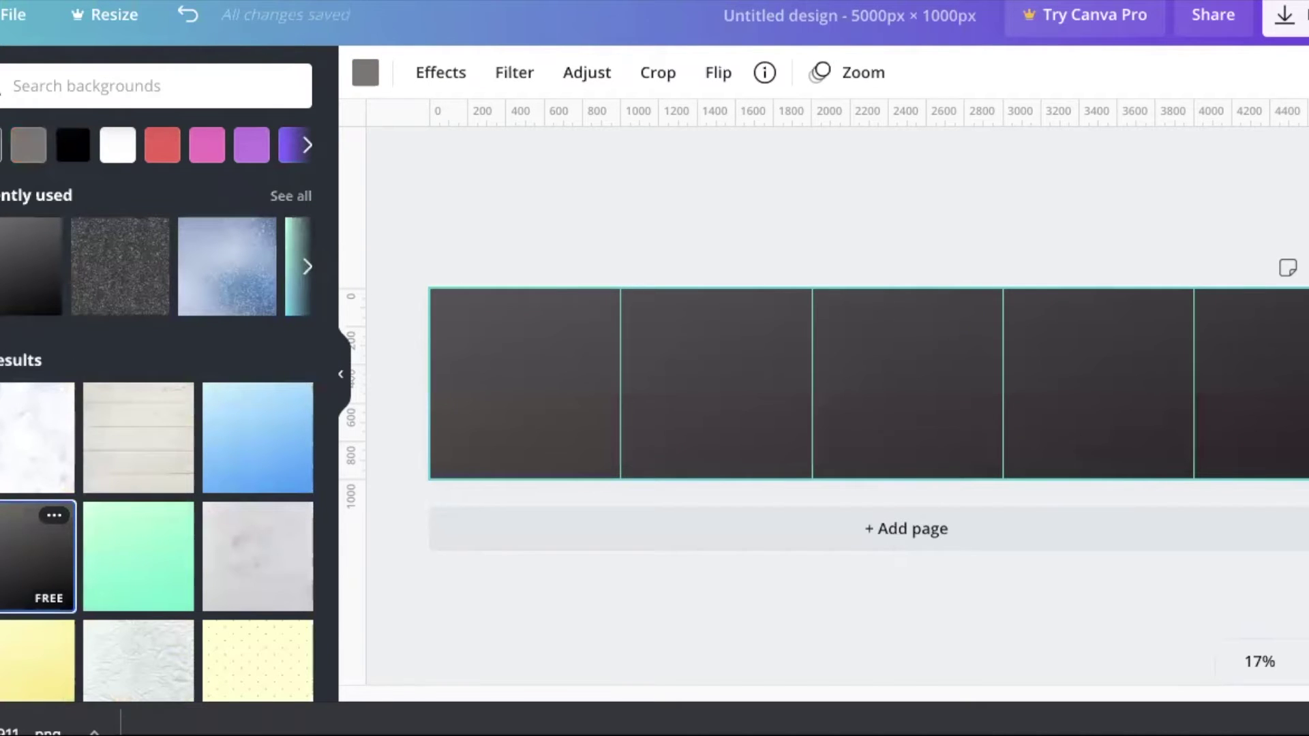
# Step: Add the uploaded cut-out photo of the man in the blue blazer, sized and positioned at the canvas's lower edge across the 1000 px guide
pyautogui.click(0, 245)
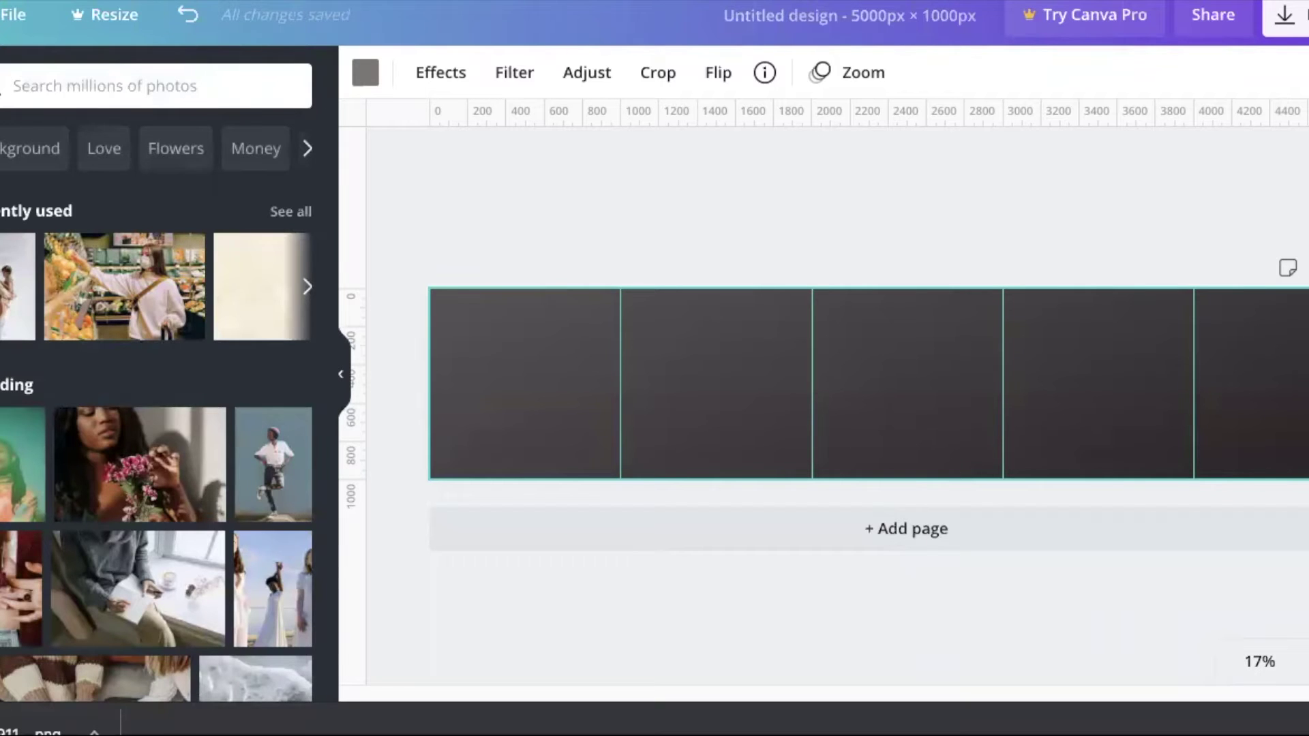
pyautogui.click(0, 191)
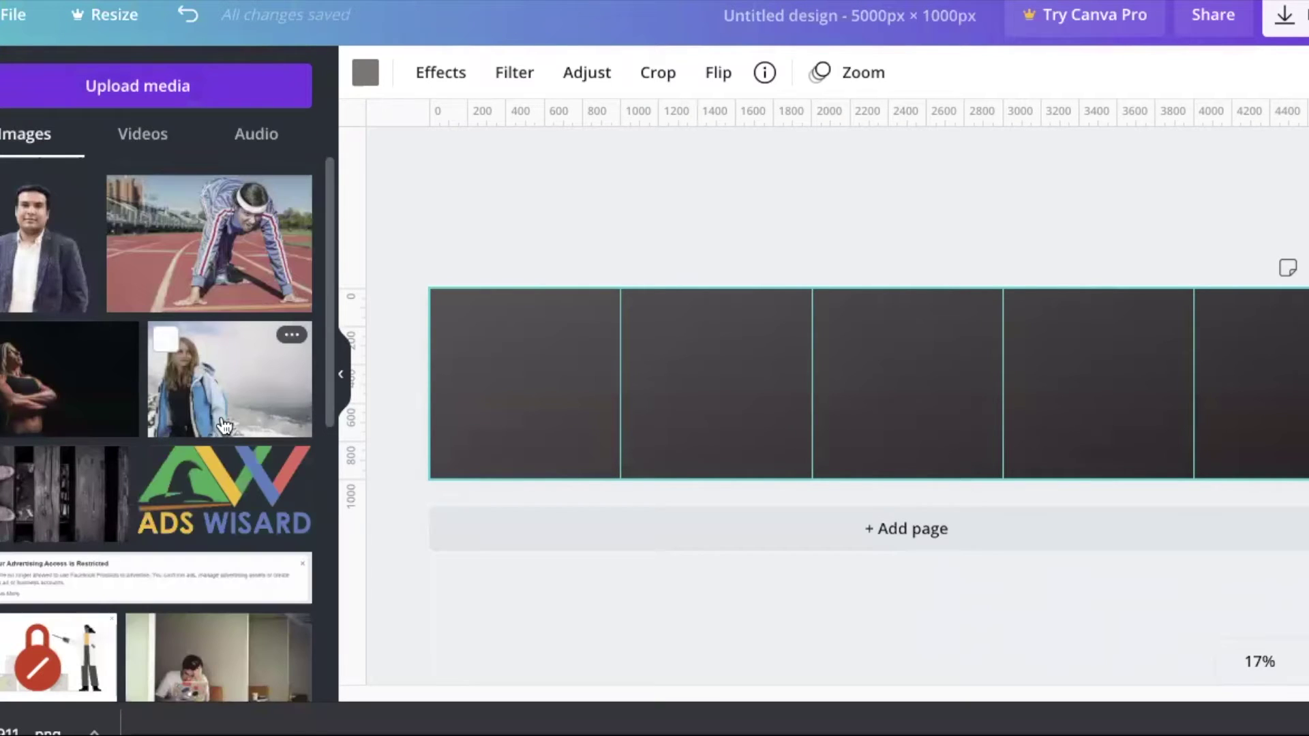
pyautogui.scroll(-1, 211, 437)
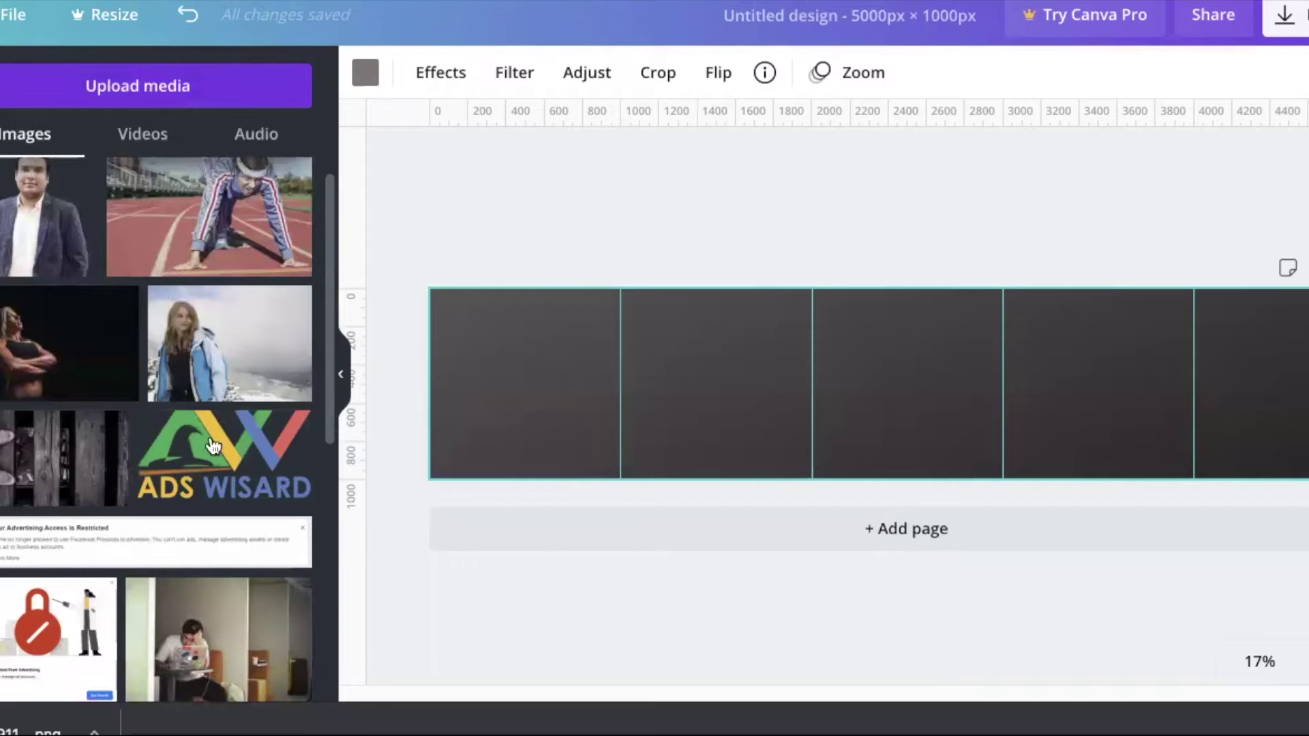
pyautogui.scroll(-5, 213, 446)
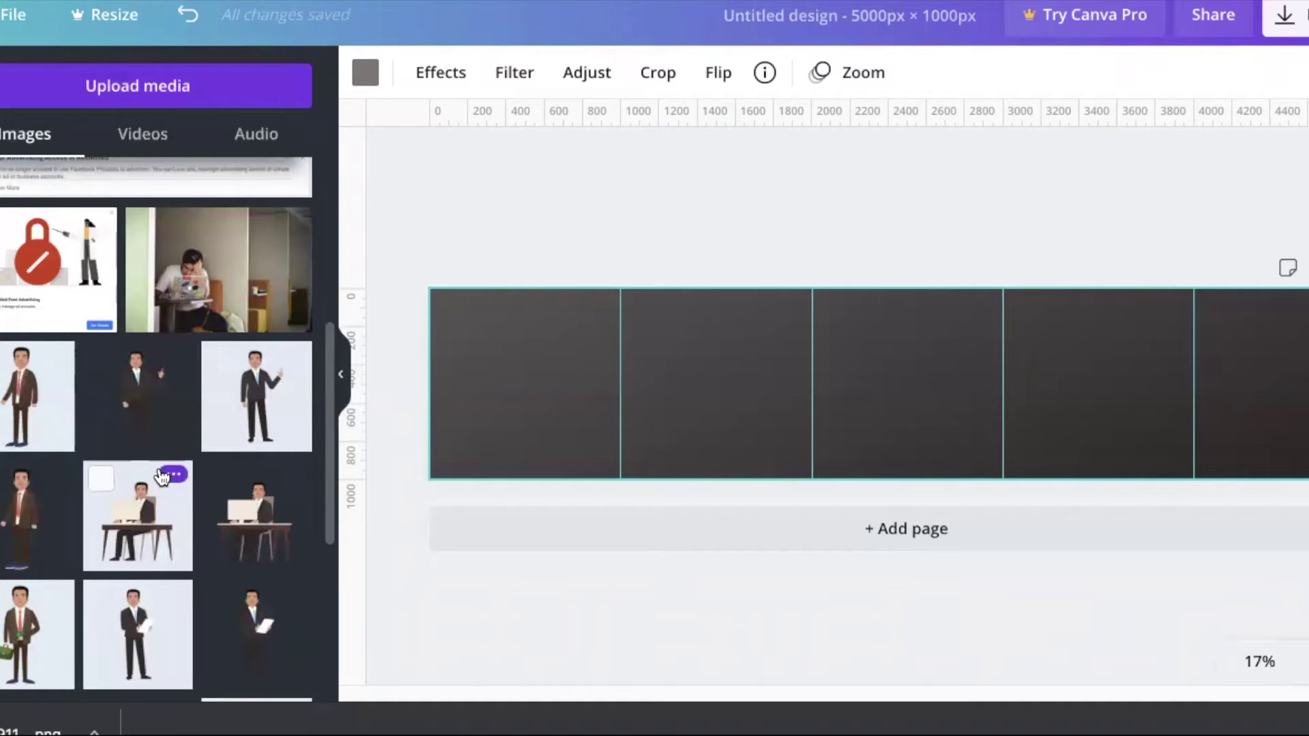
pyautogui.scroll(-2, 162, 475)
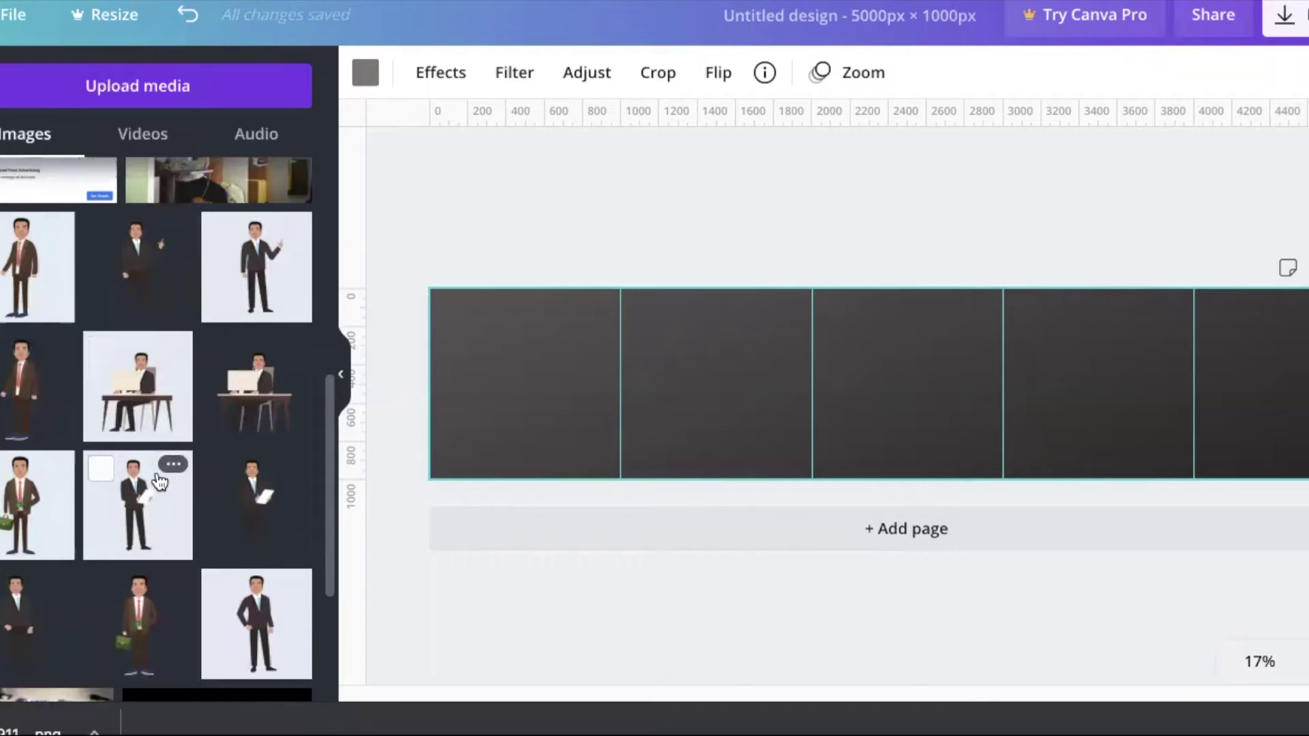
pyautogui.scroll(-3, 164, 475)
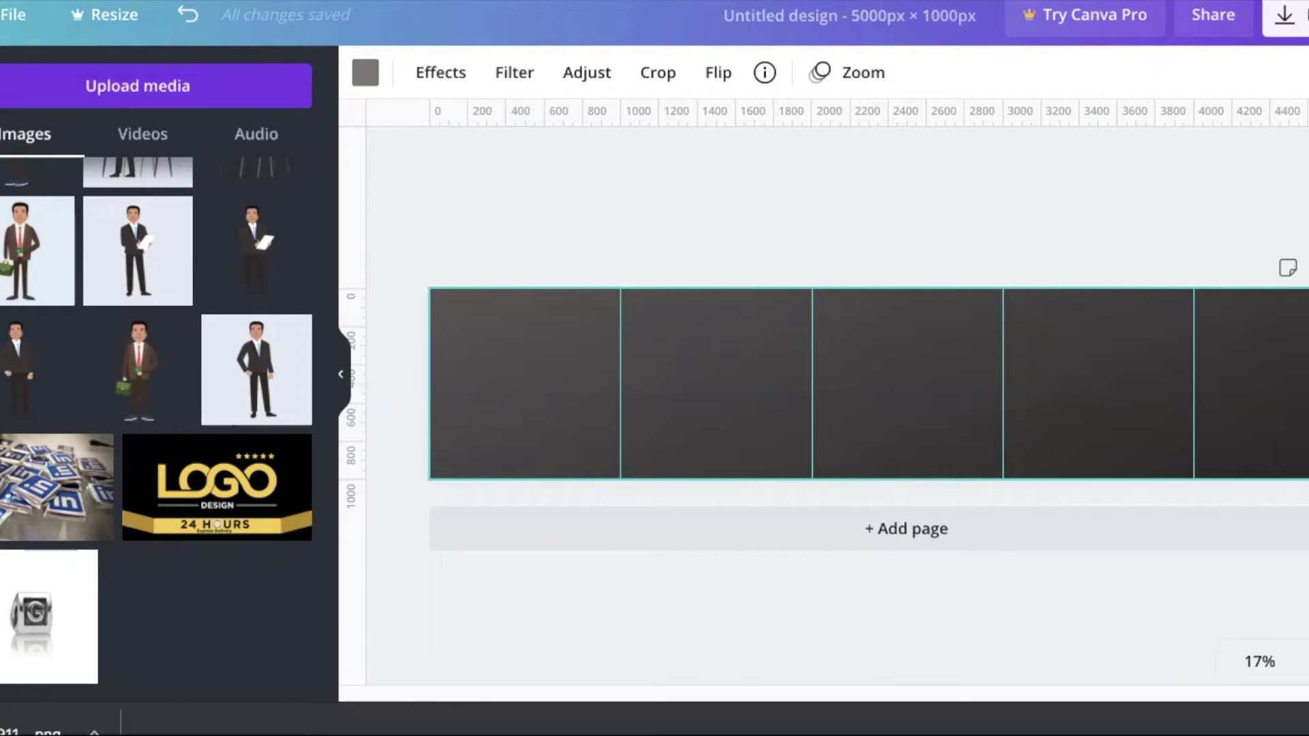
pyautogui.scroll(10, 223, 430)
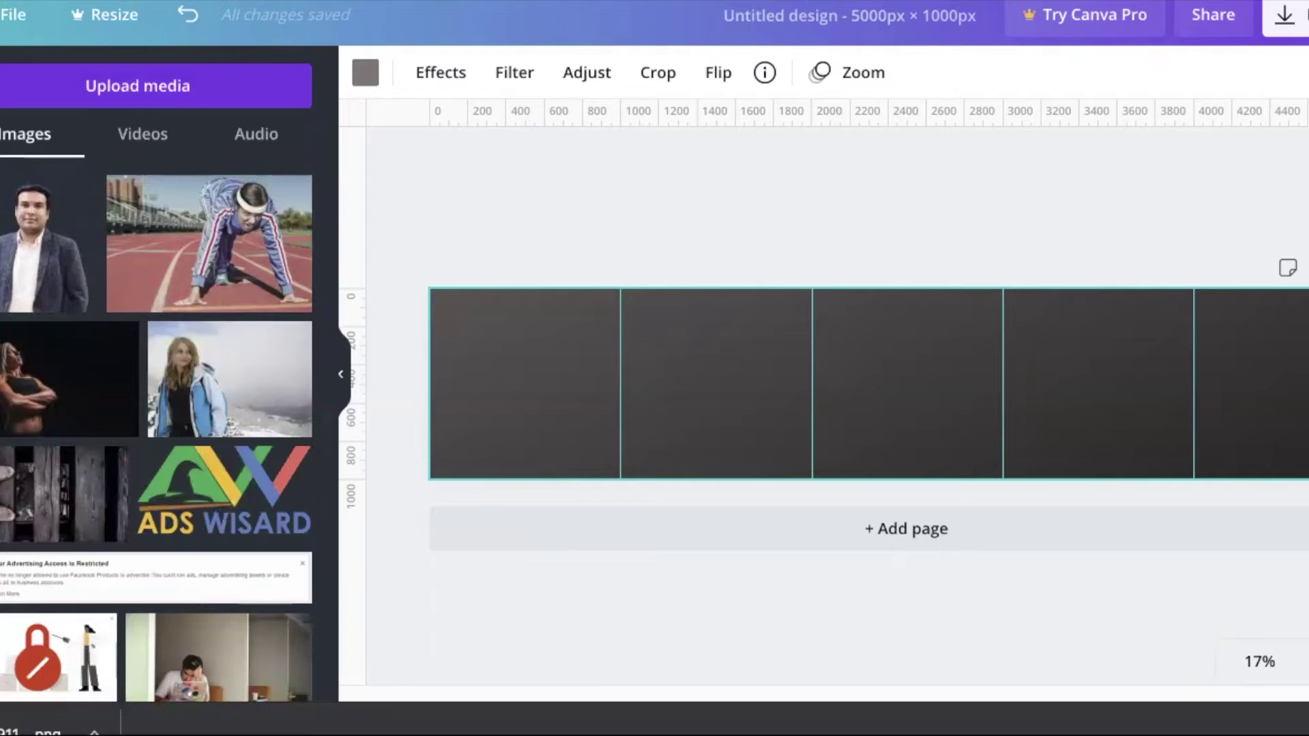
pyautogui.click(50, 270)
pyautogui.moveTo(921, 382); pyautogui.dragTo(597, 424)
pyautogui.moveTo(639, 375); pyautogui.dragTo(719, 319)
pyautogui.moveTo(597, 407); pyautogui.dragTo(557, 410)
pyautogui.click(608, 229)
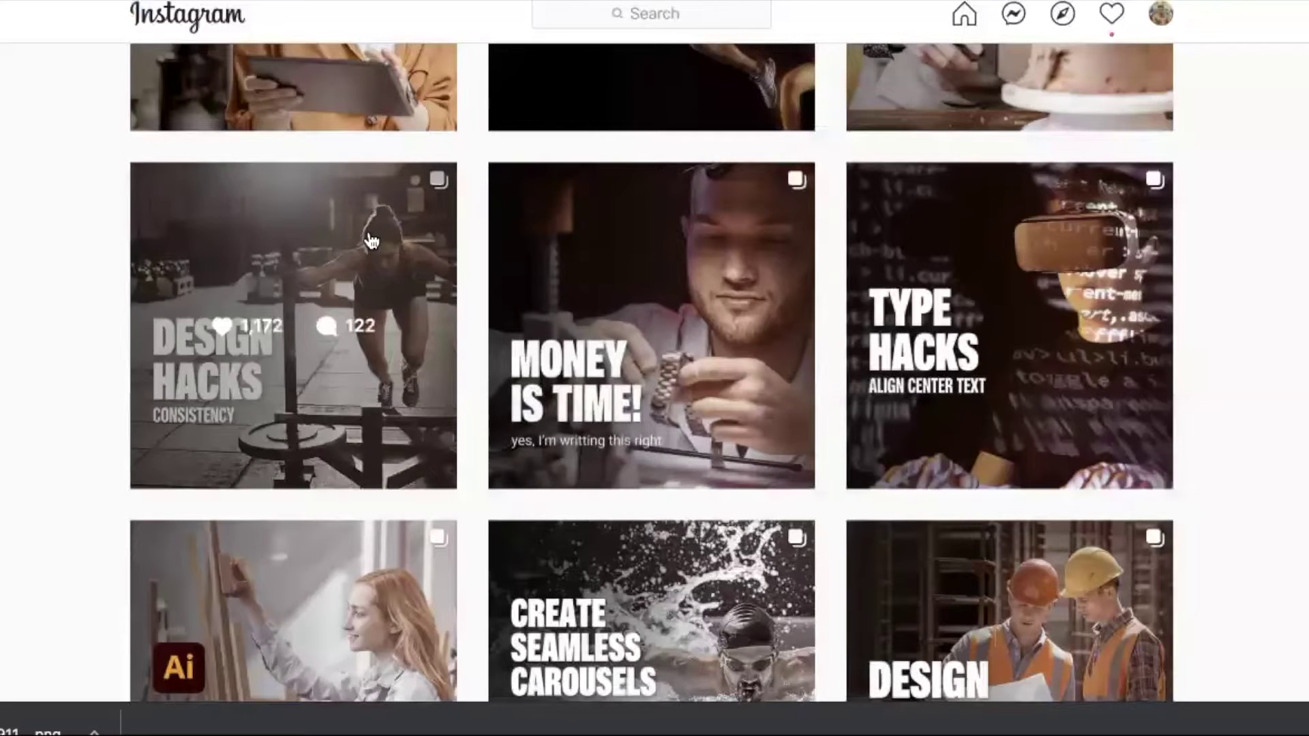
# Step: Reopen the "Design hacks: consistency" example post on Instagram and examine how its cover image runs into the second slide
pyautogui.click(372, 243)
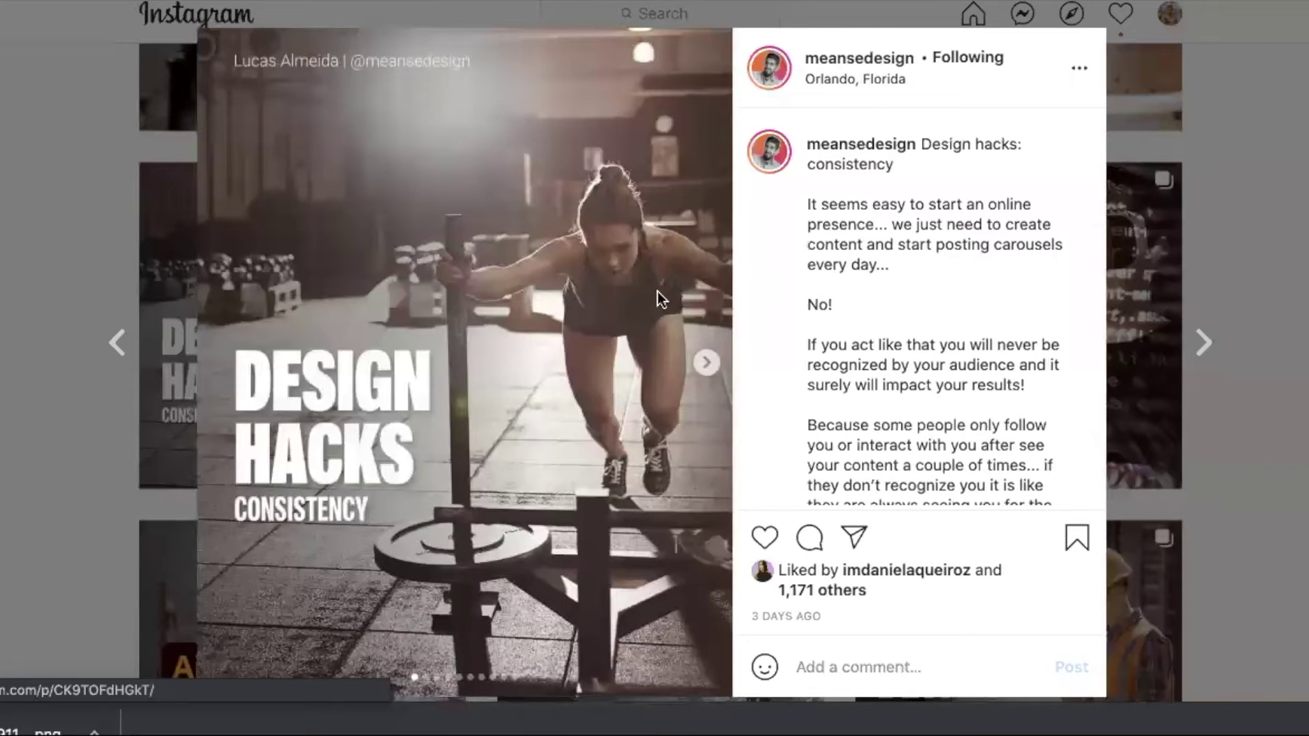
pyautogui.click(706, 363)
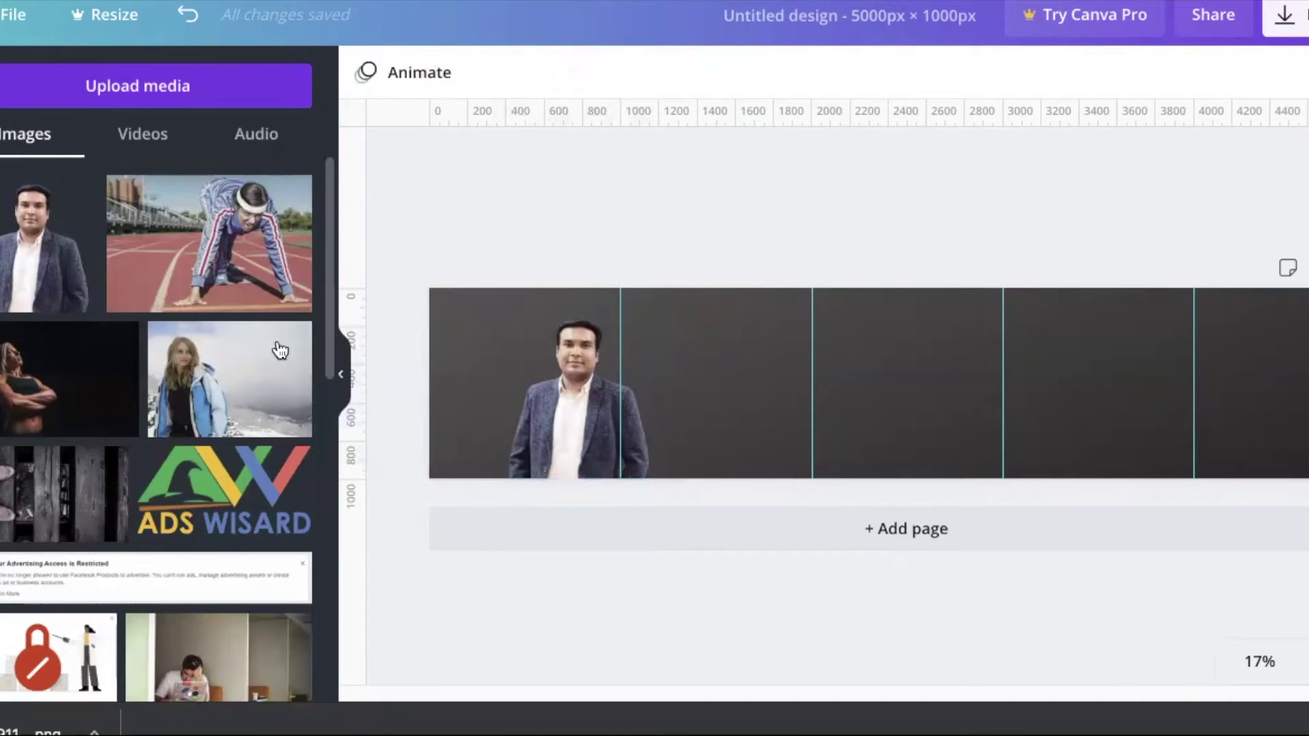
# Step: Look through the uploaded images, and show the full collection of line elements
pyautogui.scroll(-5, 182, 394)
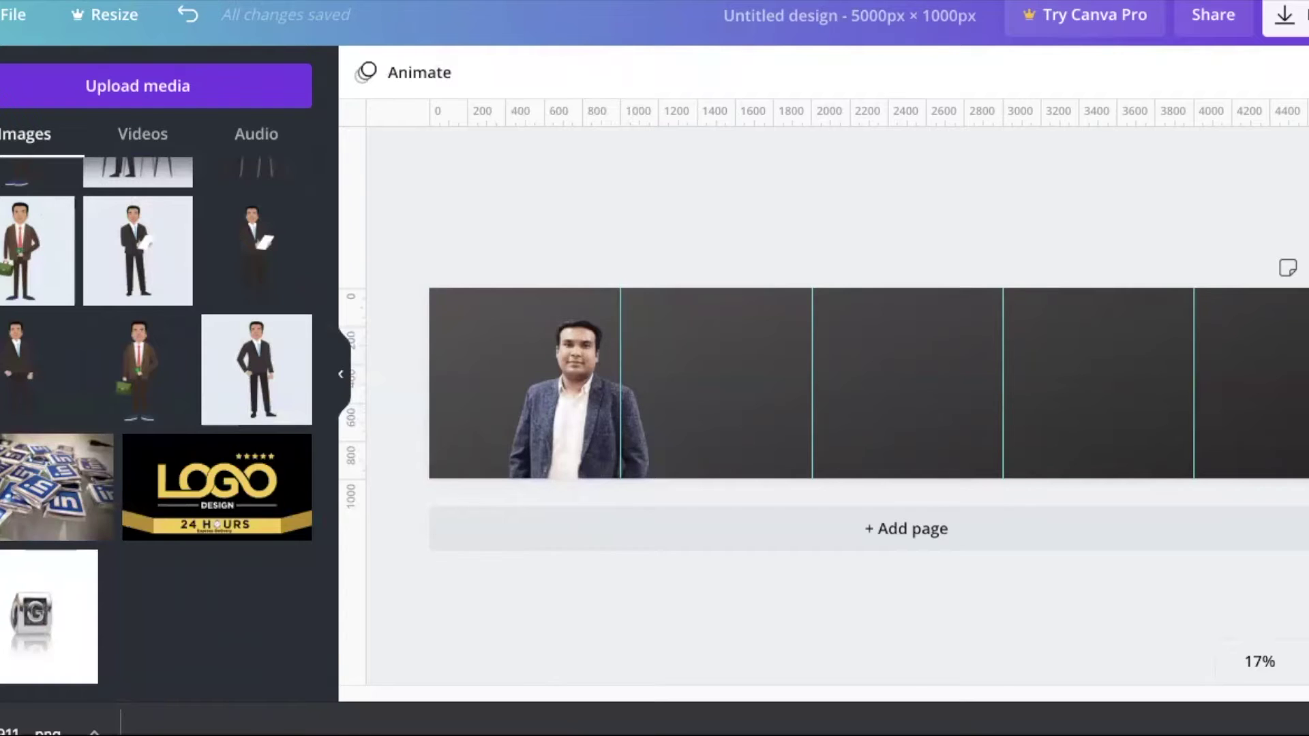
pyautogui.click(1, 328)
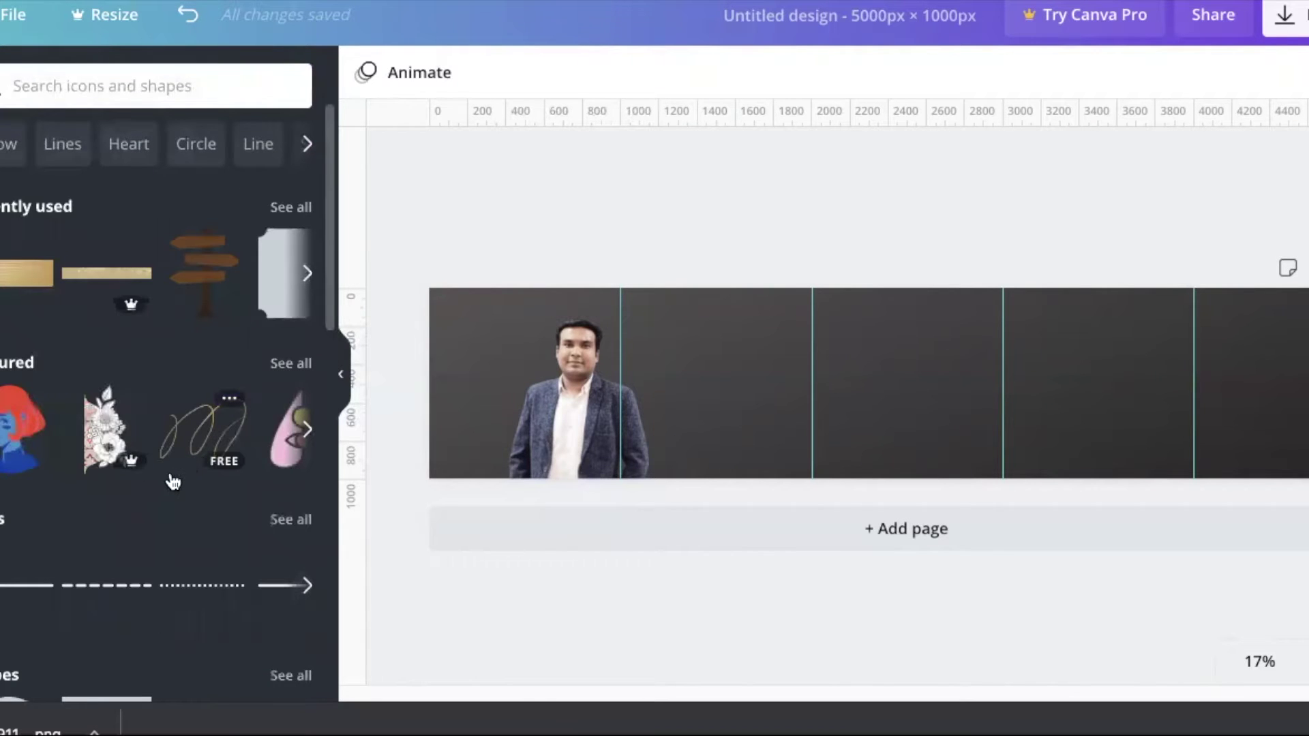
pyautogui.scroll(-2, 173, 481)
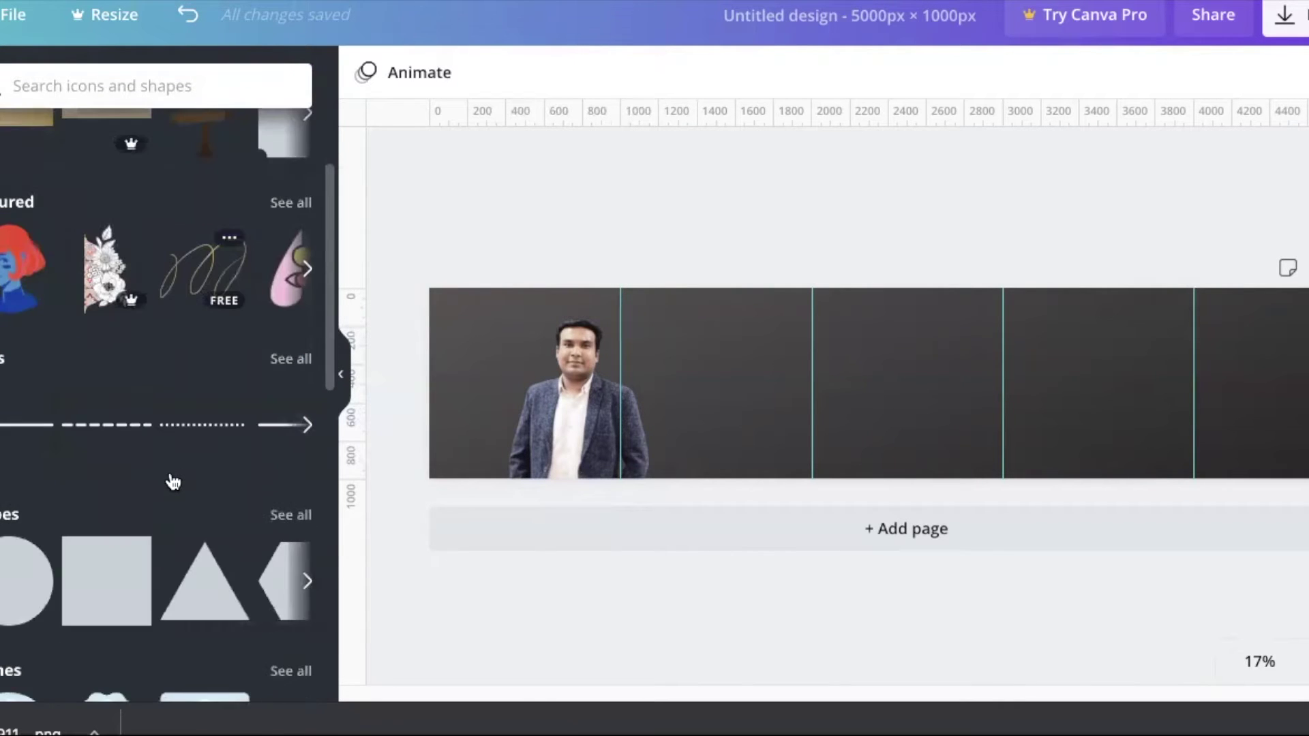
pyautogui.click(274, 362)
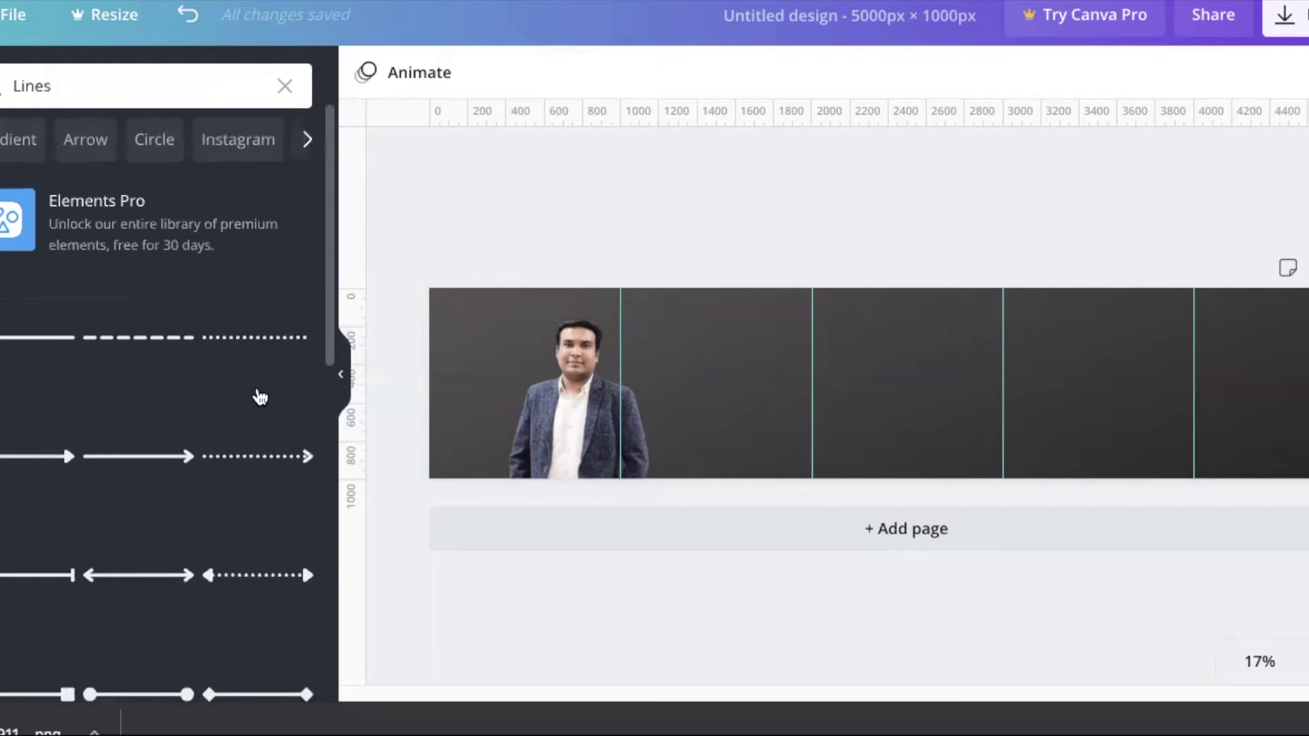
# Step: Add the scattered gold dashes graphic from the line elements and place it across the 2000 px guide, overlapping the canvas's upper edge
pyautogui.scroll(-1, 257, 396)
pyautogui.scroll(-5, 258, 399)
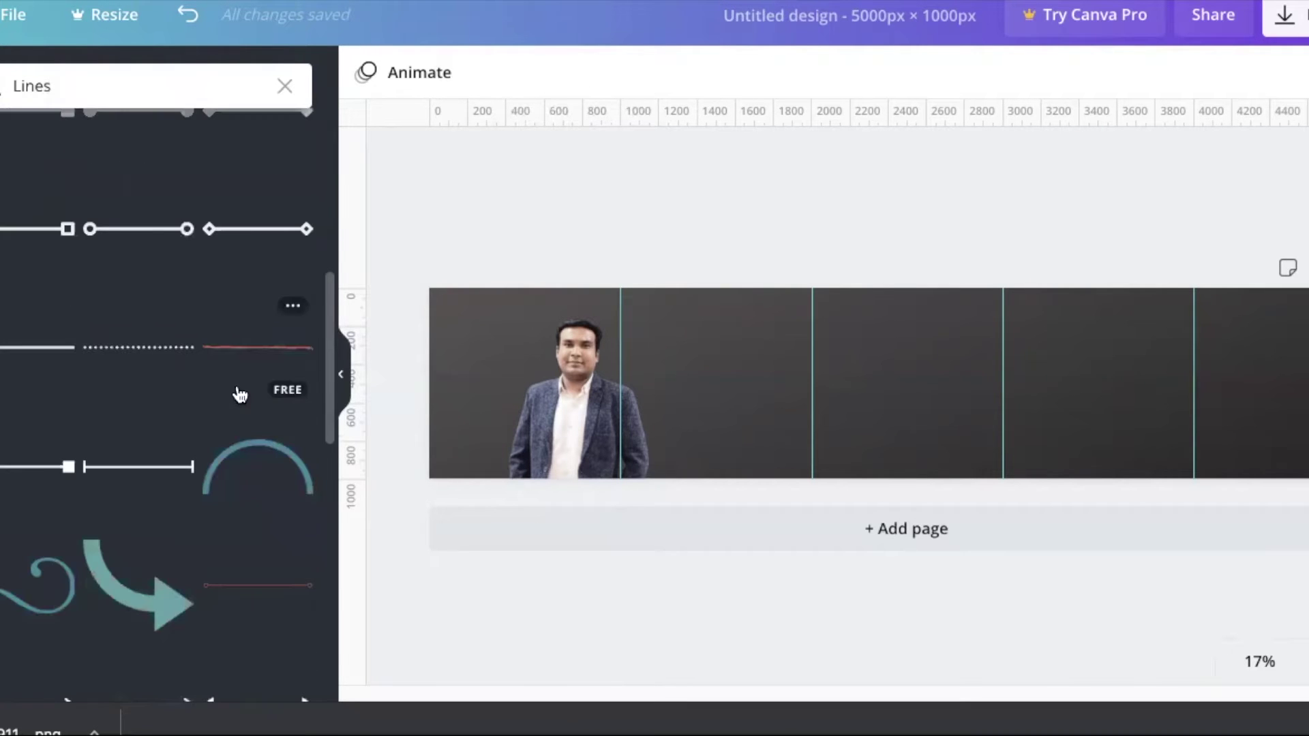
pyautogui.scroll(-1, 139, 387)
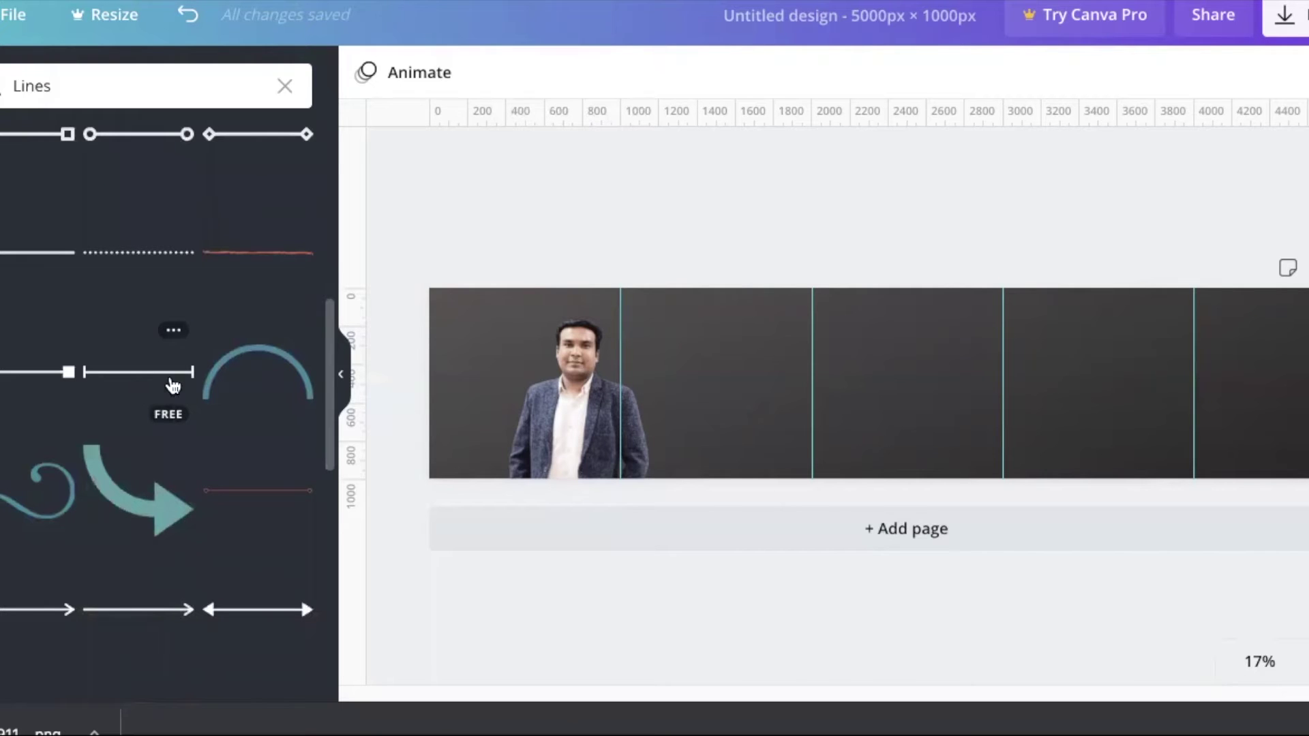
pyautogui.scroll(-3, 248, 403)
pyautogui.scroll(-1, 164, 409)
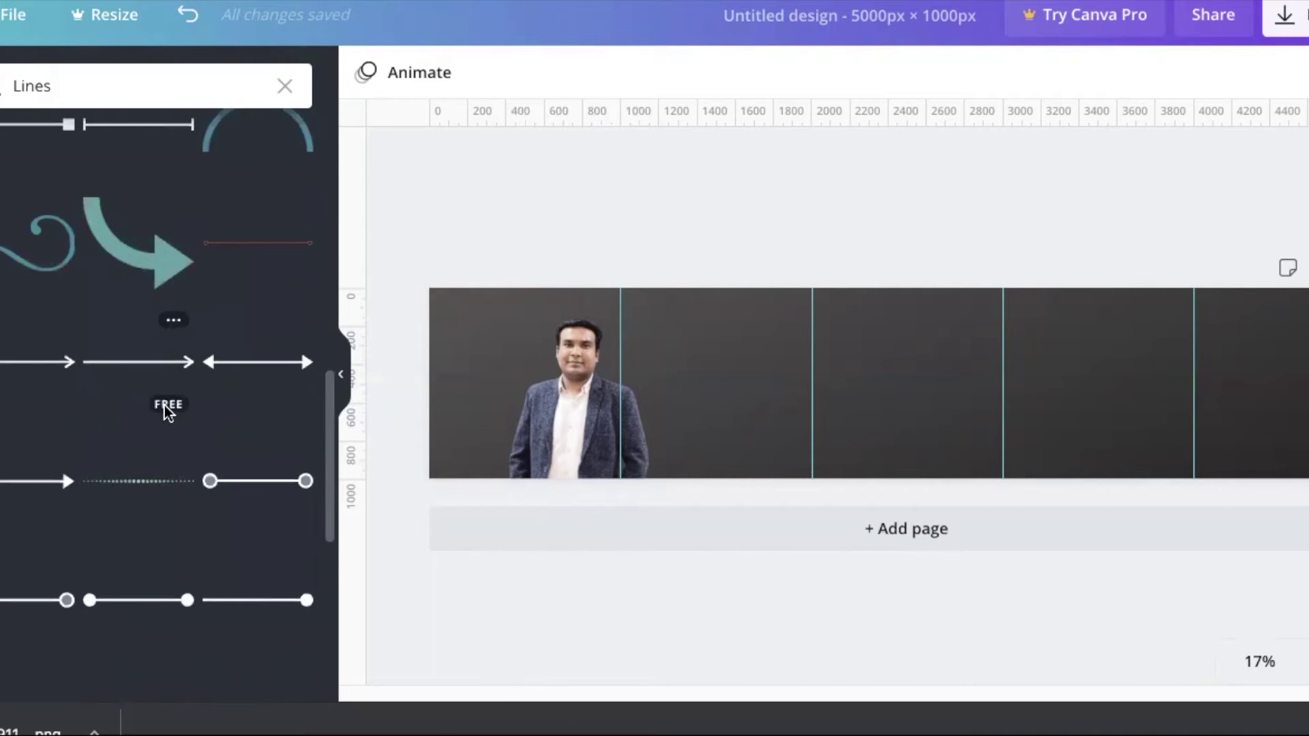
pyautogui.scroll(-4, 165, 409)
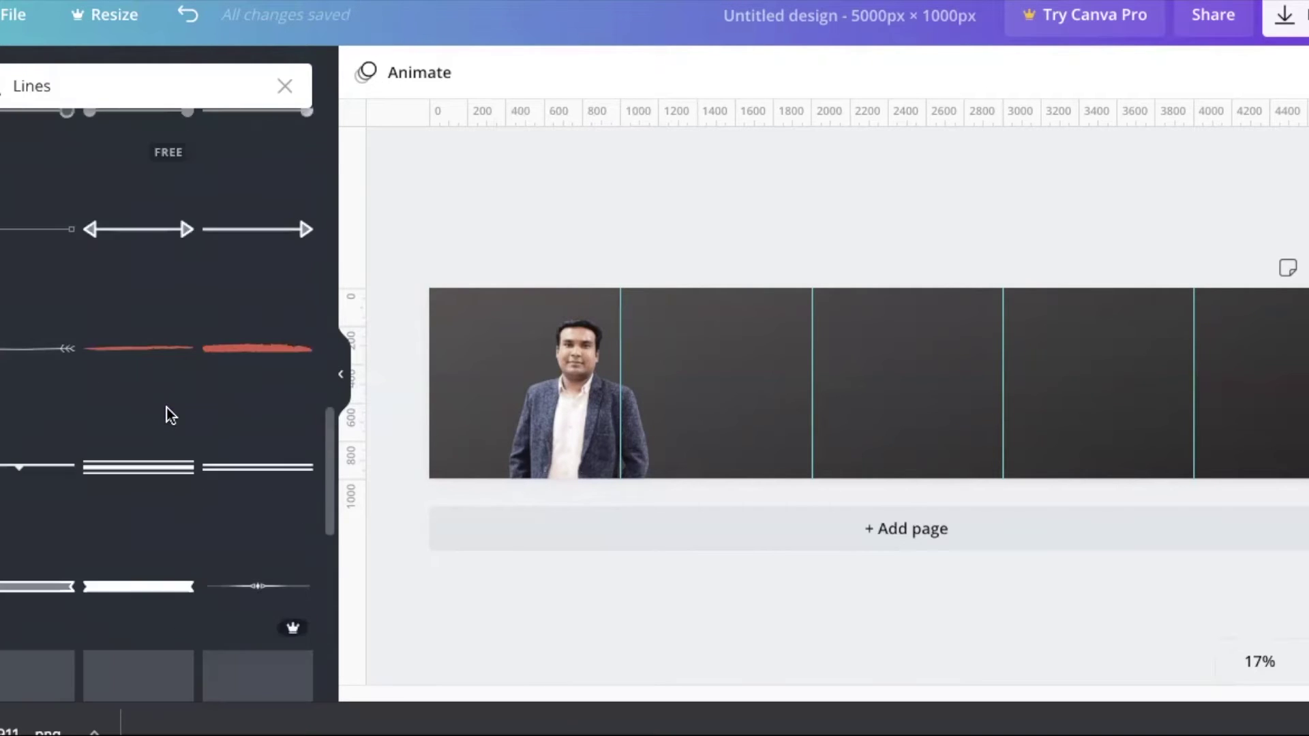
pyautogui.scroll(-1, 166, 407)
pyautogui.scroll(-5, 167, 407)
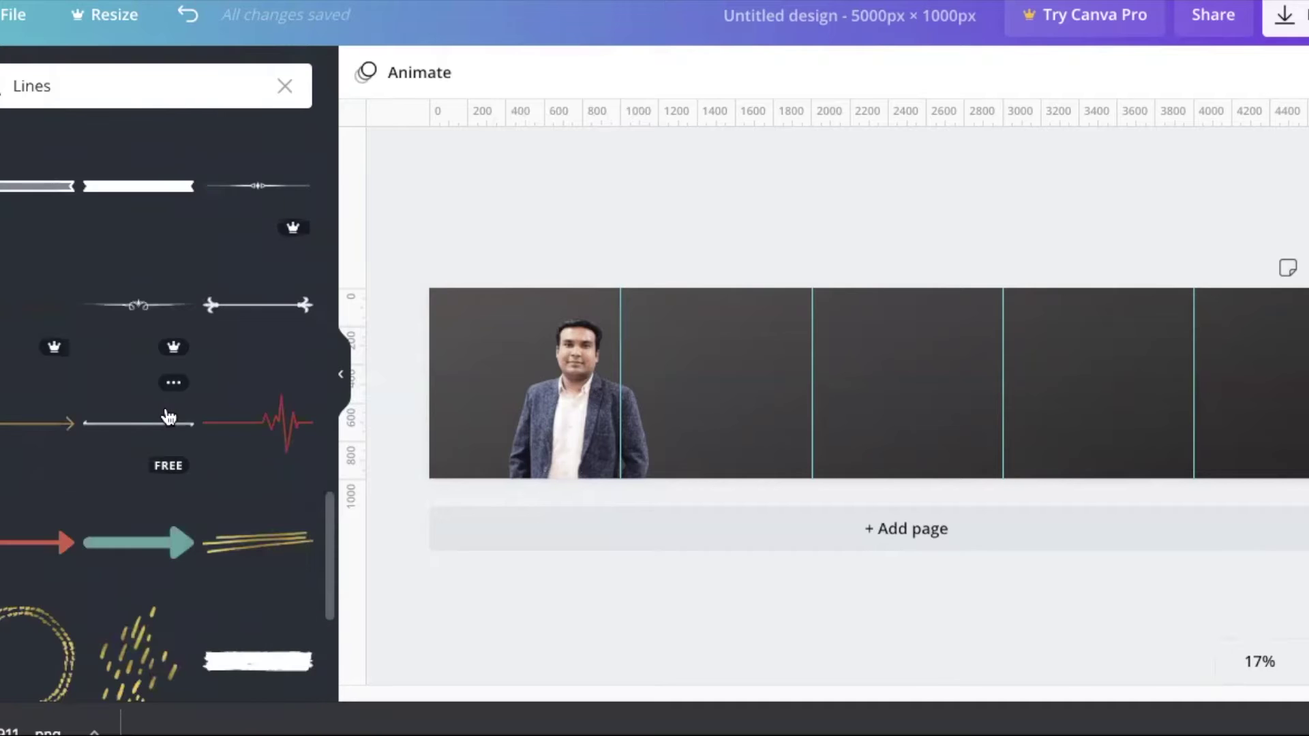
pyautogui.scroll(-1, 168, 417)
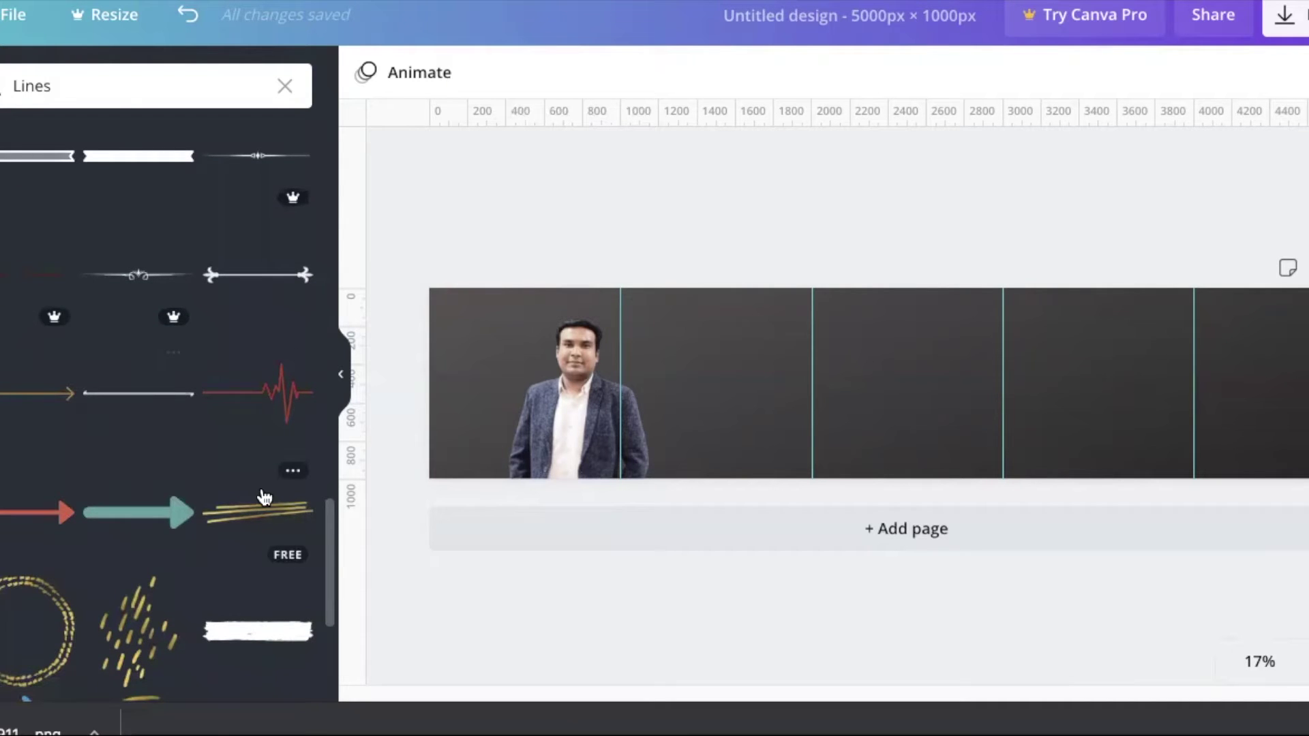
pyautogui.scroll(-1, 261, 501)
pyautogui.scroll(-3, 261, 501)
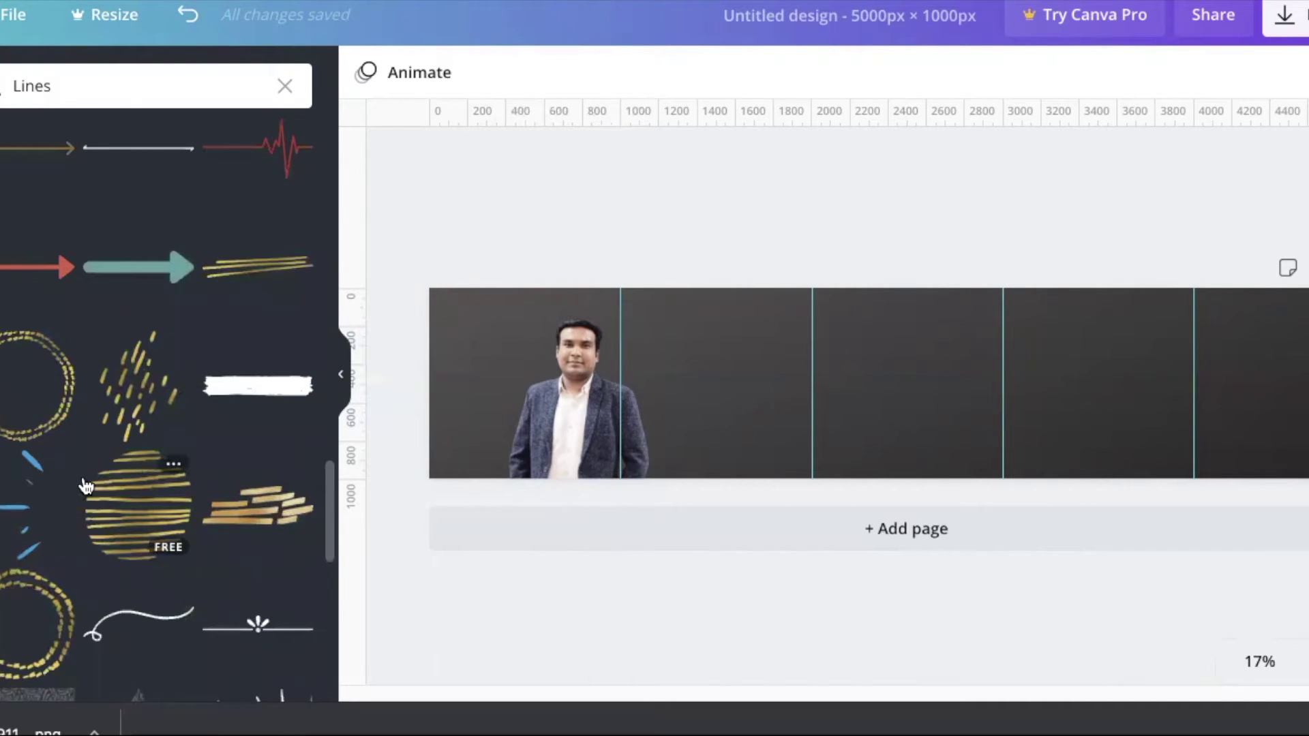
pyautogui.scroll(-1, 102, 481)
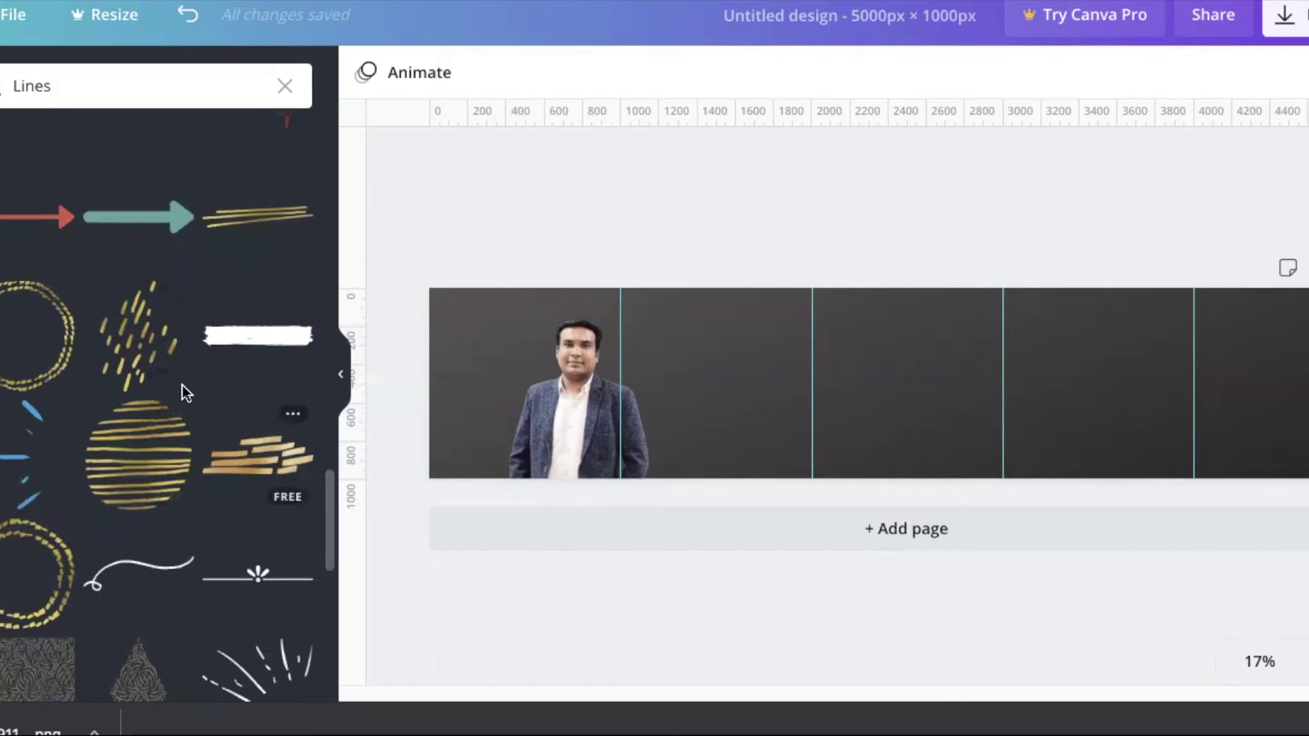
pyautogui.click(133, 336)
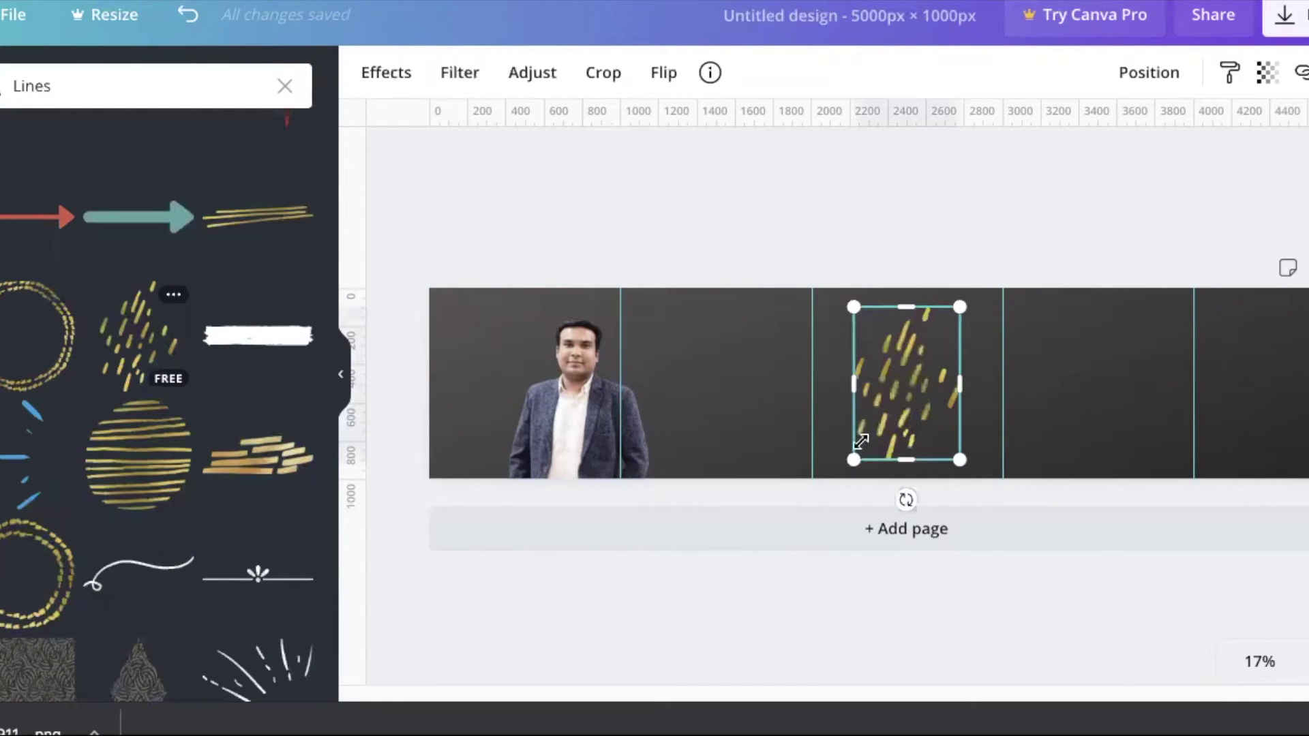
pyautogui.moveTo(916, 390); pyautogui.dragTo(821, 347)
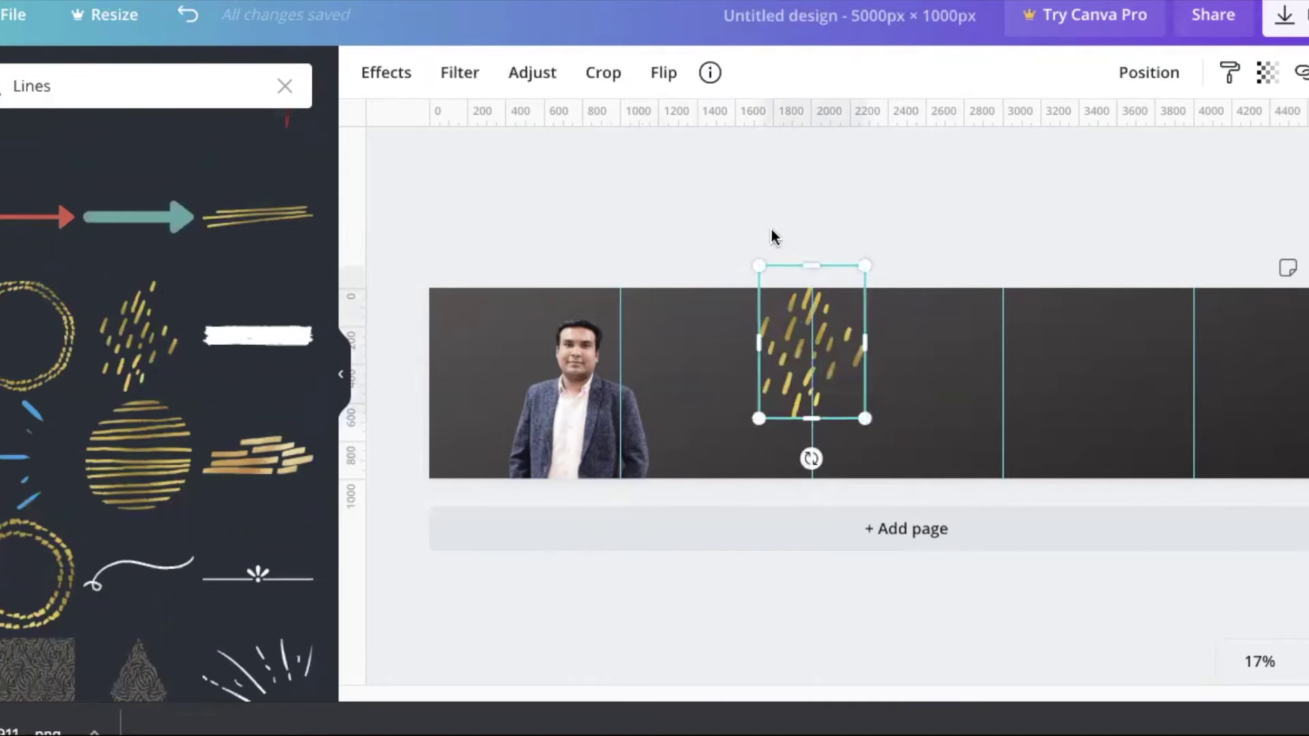
pyautogui.click(718, 228)
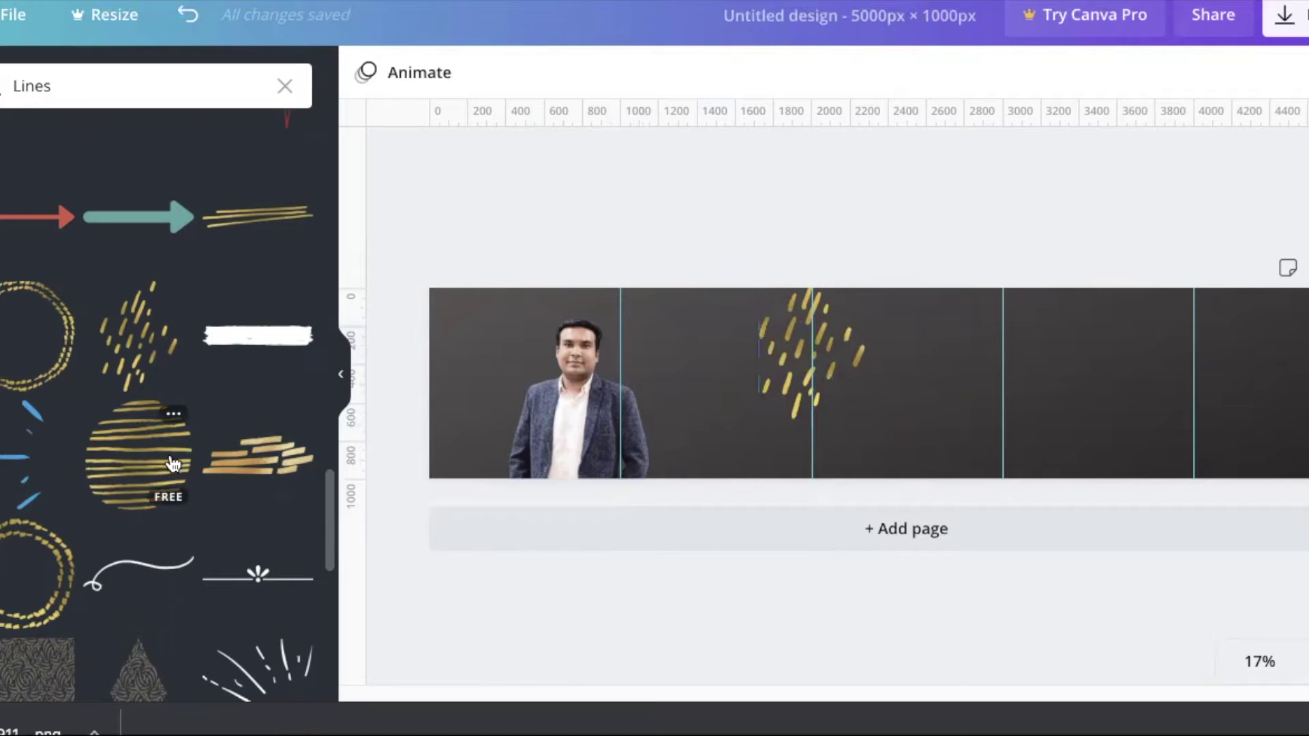
# Step: Find the free orange, yellow and teal wavy stripe among the line elements and add it to the canvas
pyautogui.scroll(-4, 171, 459)
pyautogui.scroll(-2, 169, 454)
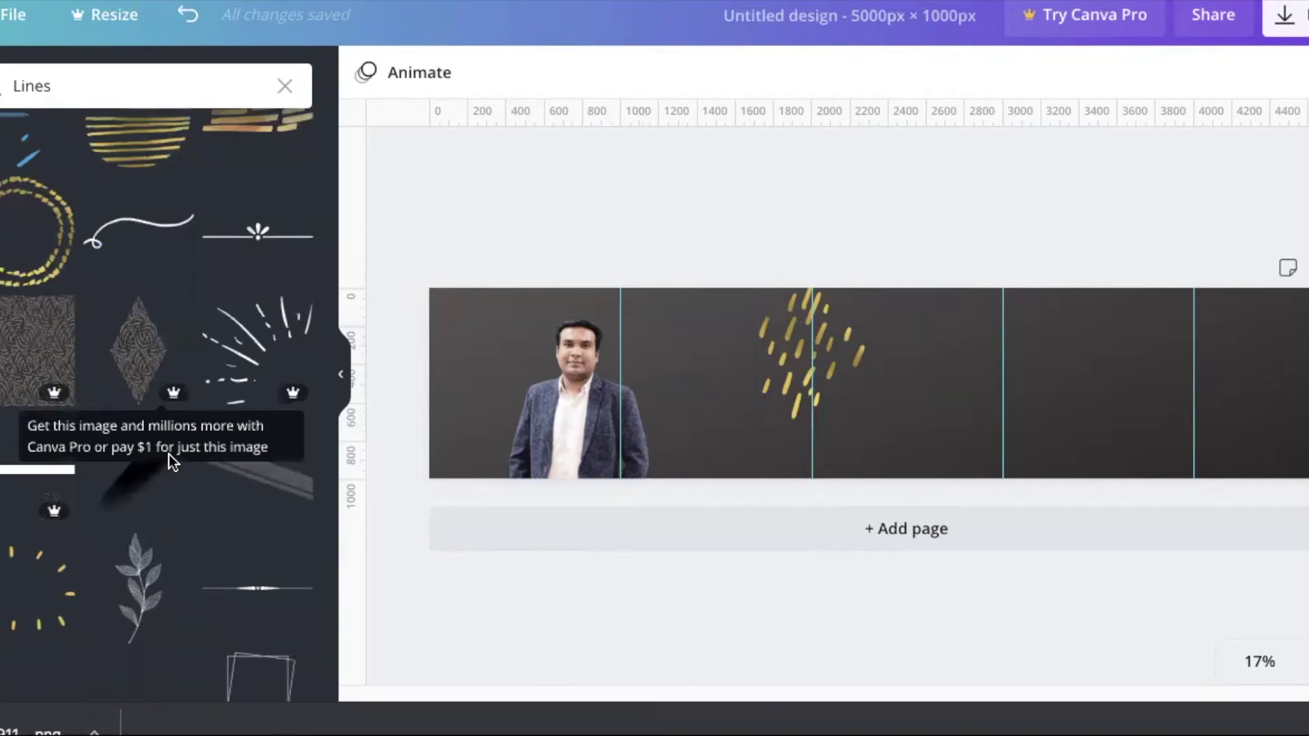
pyautogui.scroll(-10, 175, 572)
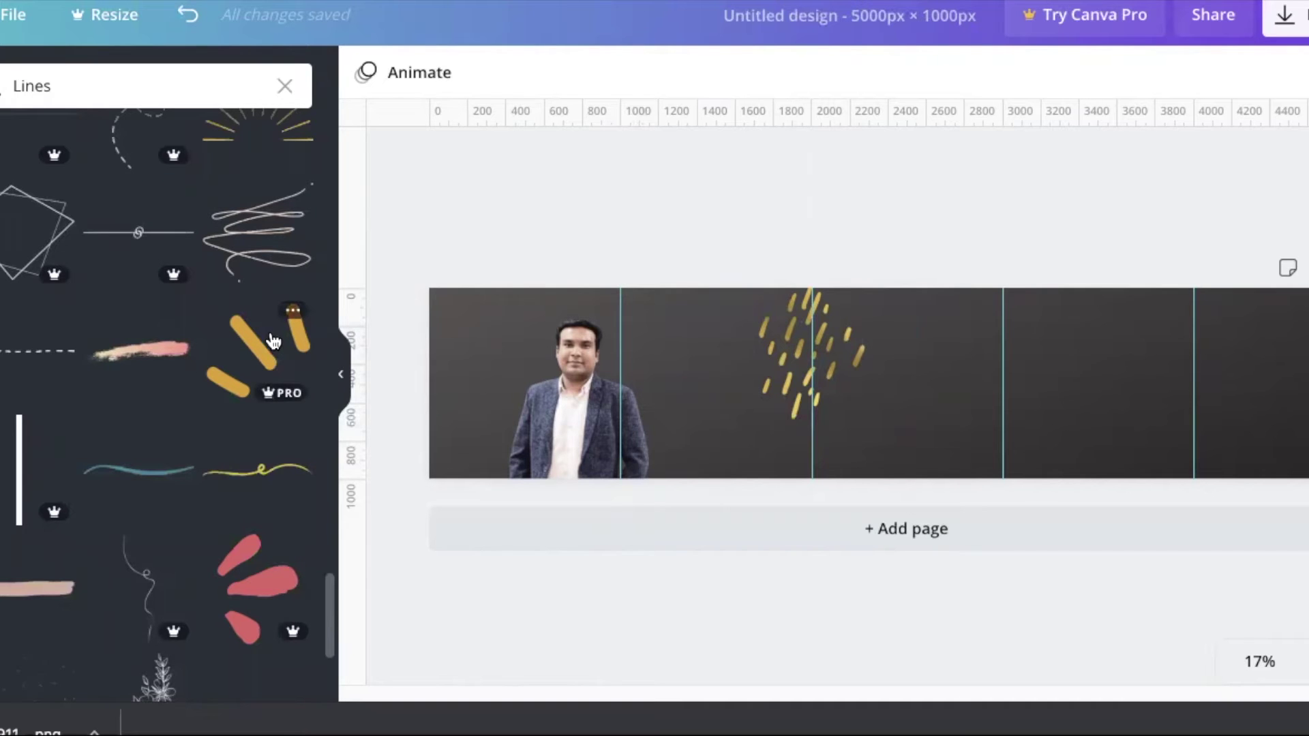
pyautogui.scroll(-2, 219, 371)
pyautogui.scroll(-6, 109, 443)
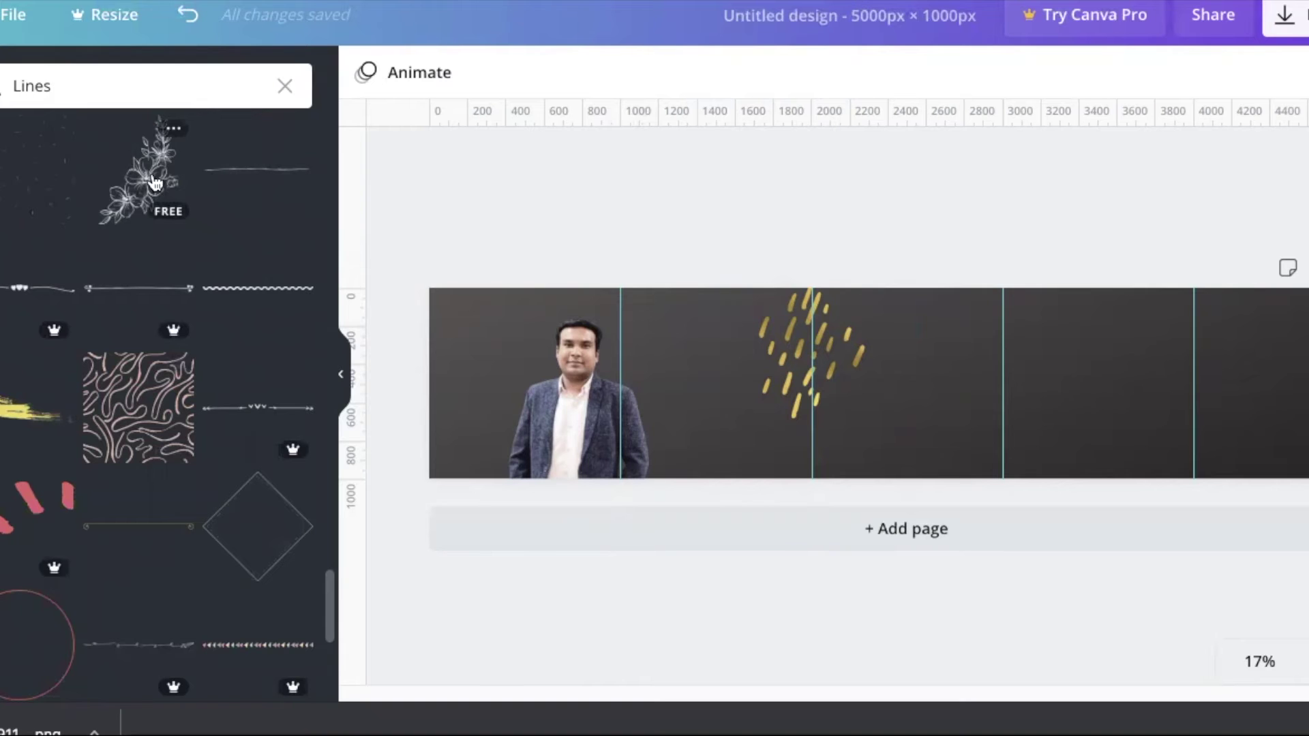
pyautogui.scroll(-5, 194, 425)
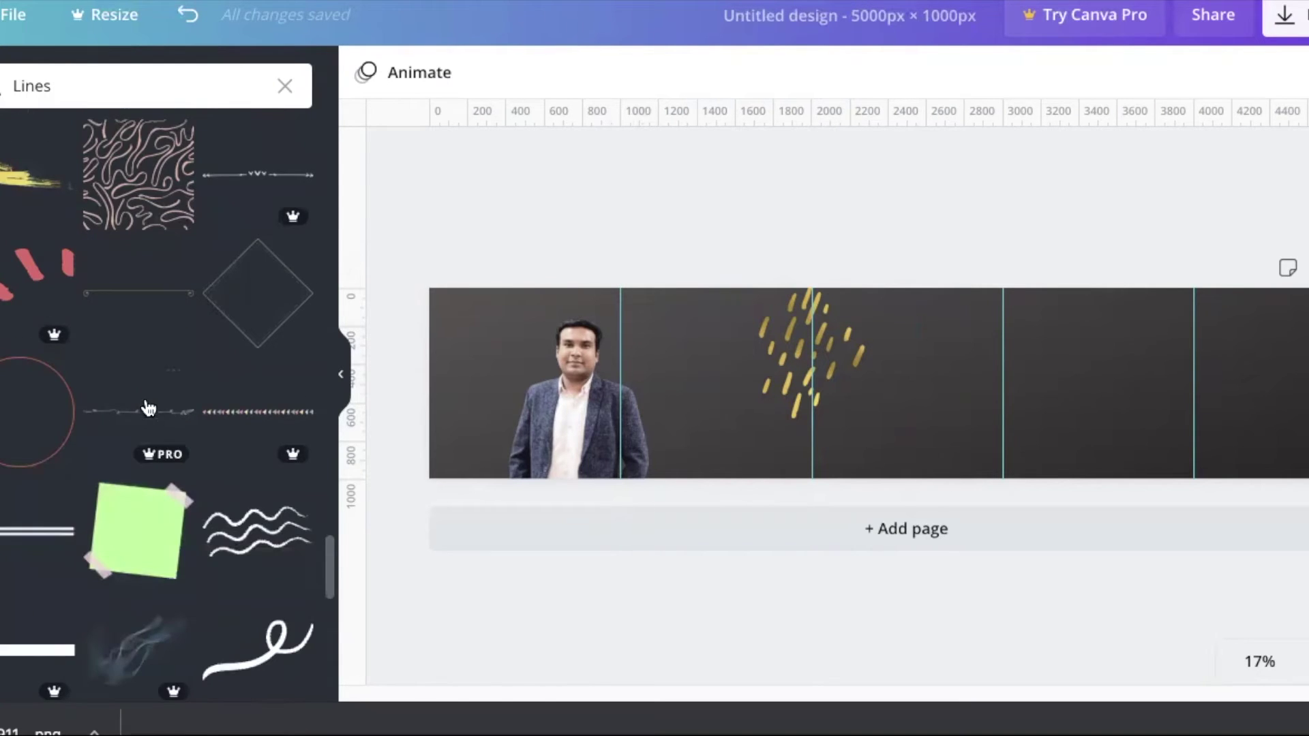
pyautogui.scroll(-1, 153, 414)
pyautogui.scroll(-5, 243, 438)
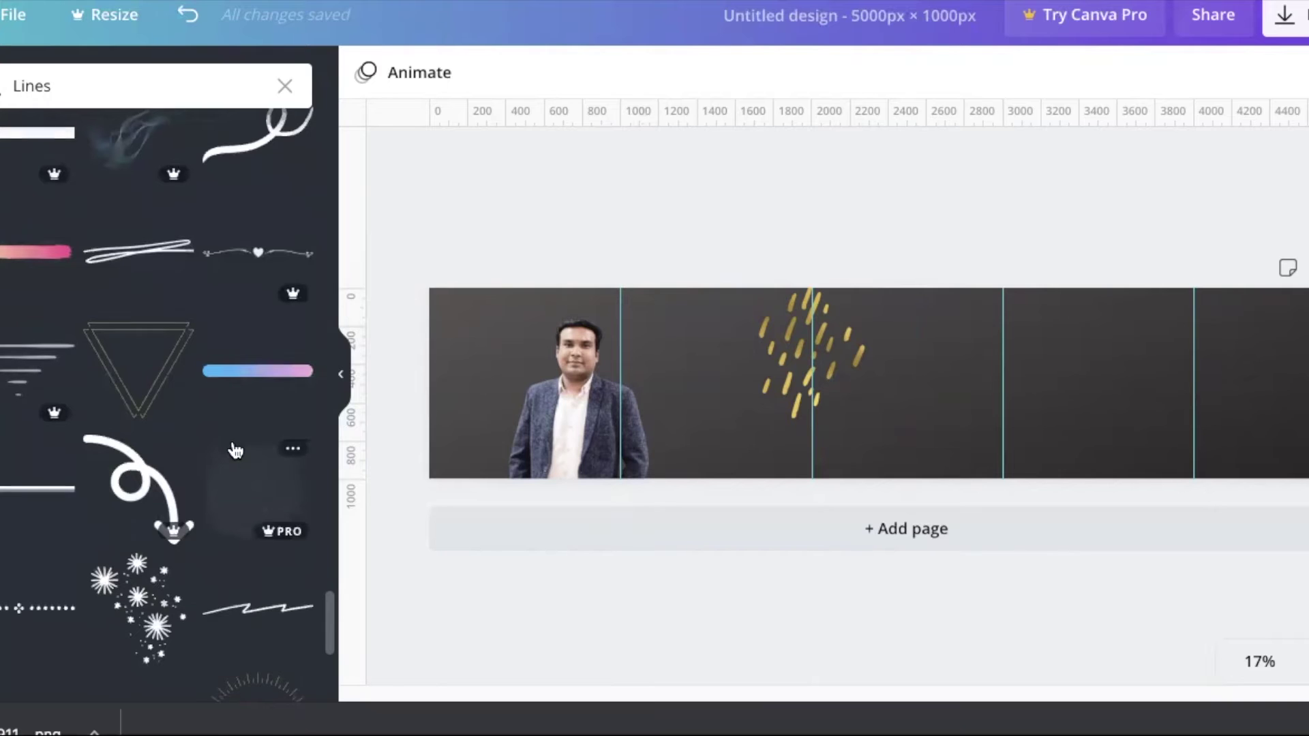
pyautogui.scroll(-6, 234, 444)
pyautogui.scroll(-10, 187, 436)
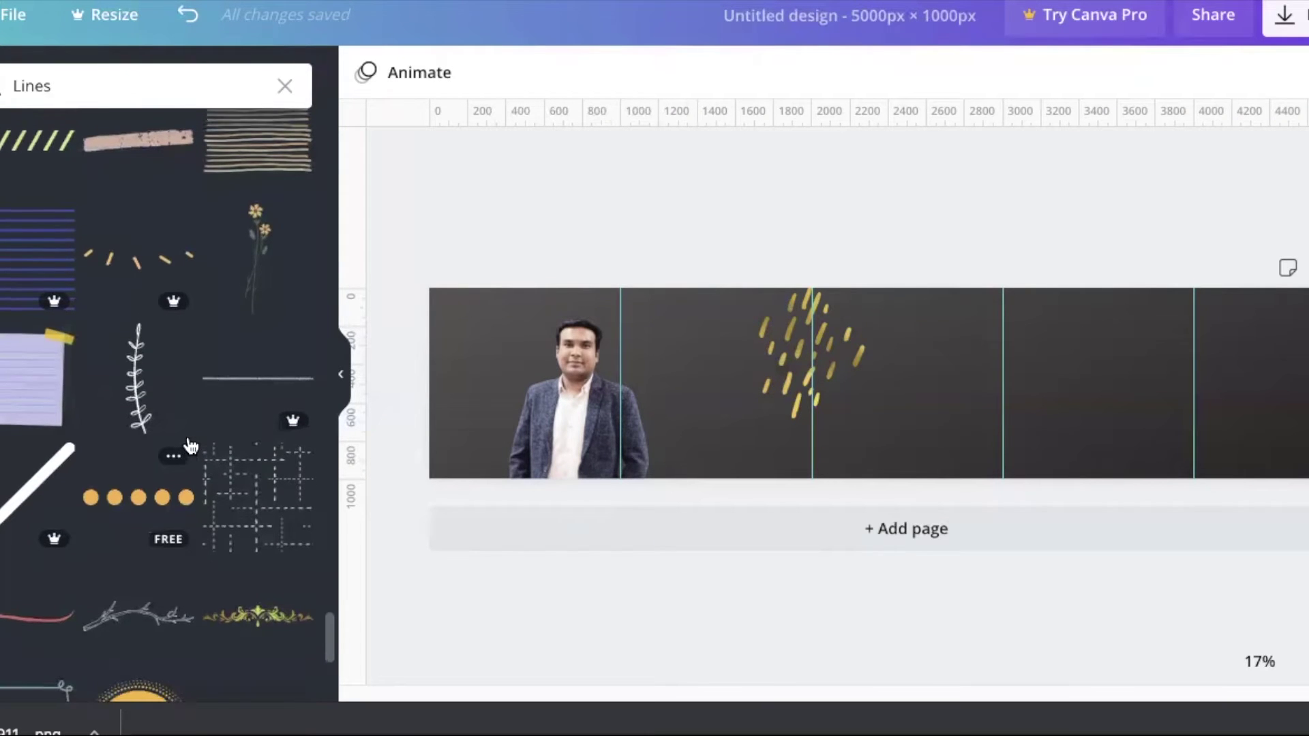
pyautogui.scroll(2, 189, 442)
pyautogui.scroll(7, 190, 446)
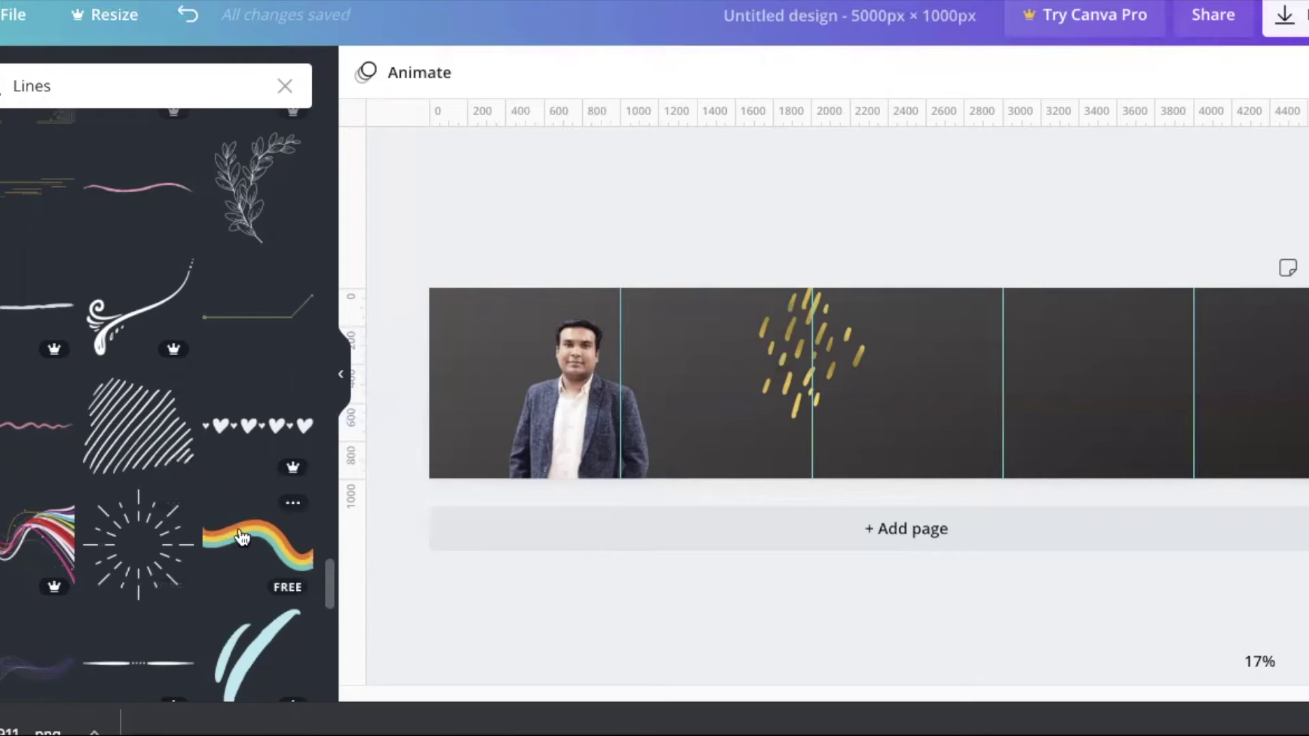
pyautogui.click(275, 537)
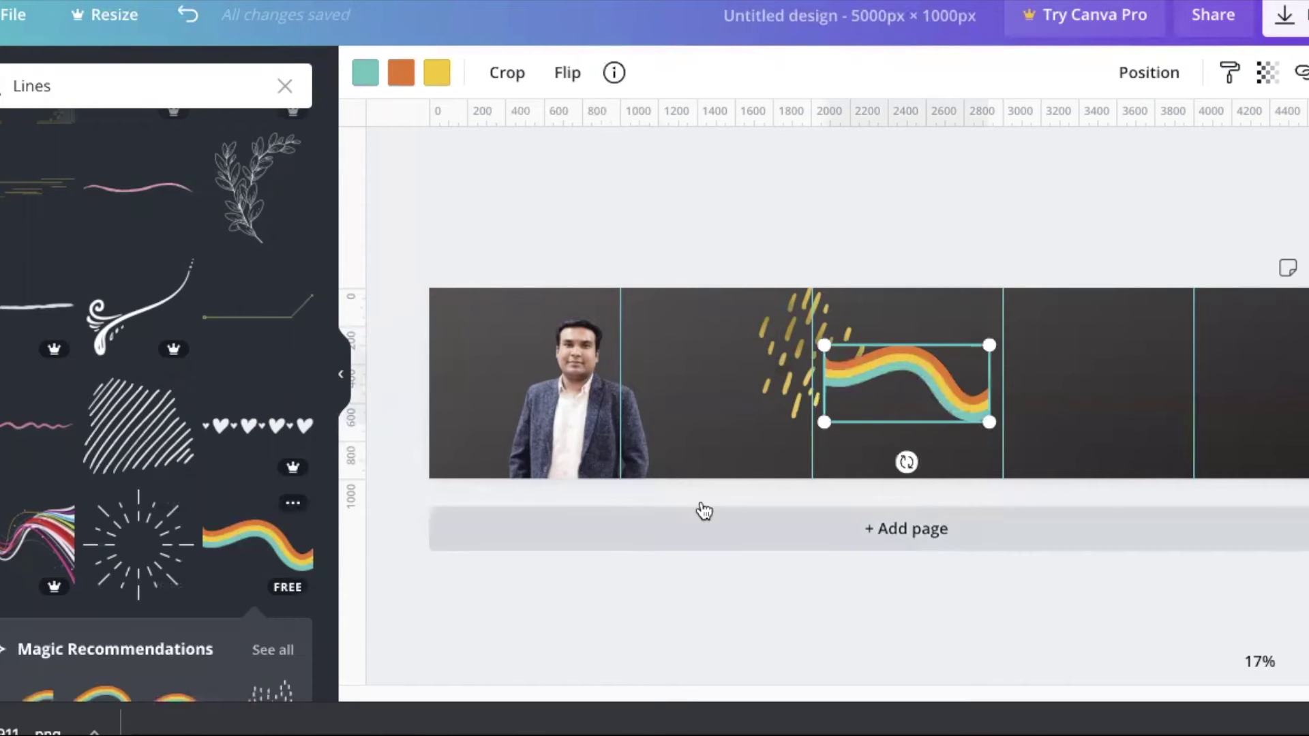
# Step: Show all Magic Recommendations related to the wavy stripe
pyautogui.scroll(-1, 249, 520)
pyautogui.scroll(-1, 249, 520)
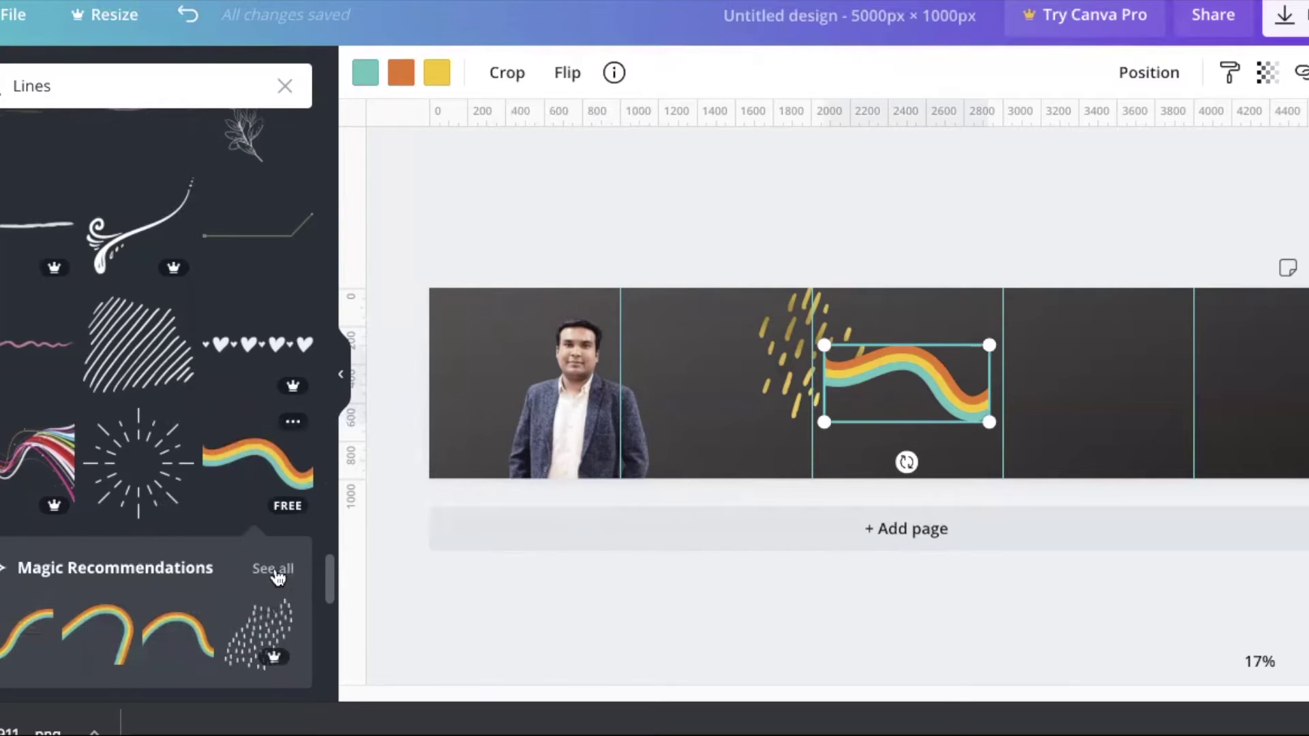
pyautogui.click(273, 569)
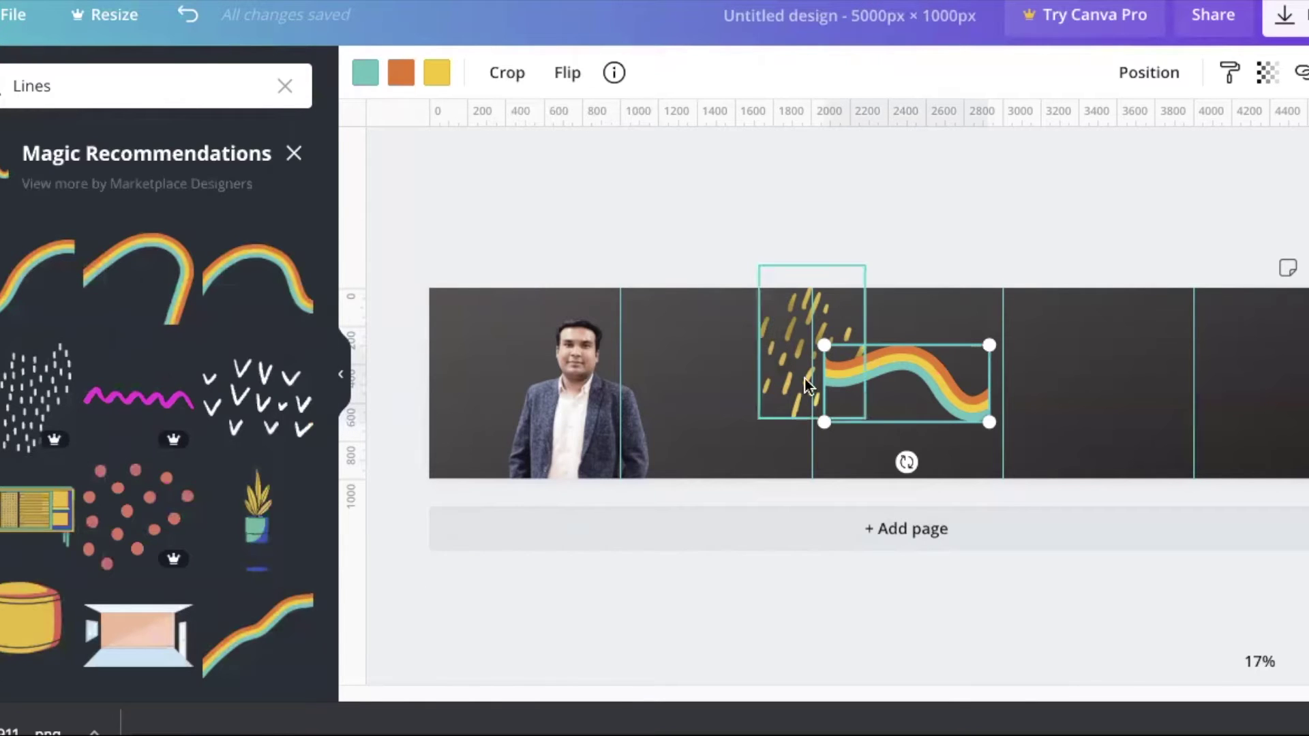
# Step: Enlarge the wavy stripe, rotate it clockwise and place it across the 3000 px guide so it runs from the canvas's upper to lower edge
pyautogui.moveTo(867, 332); pyautogui.dragTo(710, 290)
pyautogui.moveTo(835, 382); pyautogui.dragTo(1019, 469)
pyautogui.moveTo(879, 381); pyautogui.dragTo(934, 354)
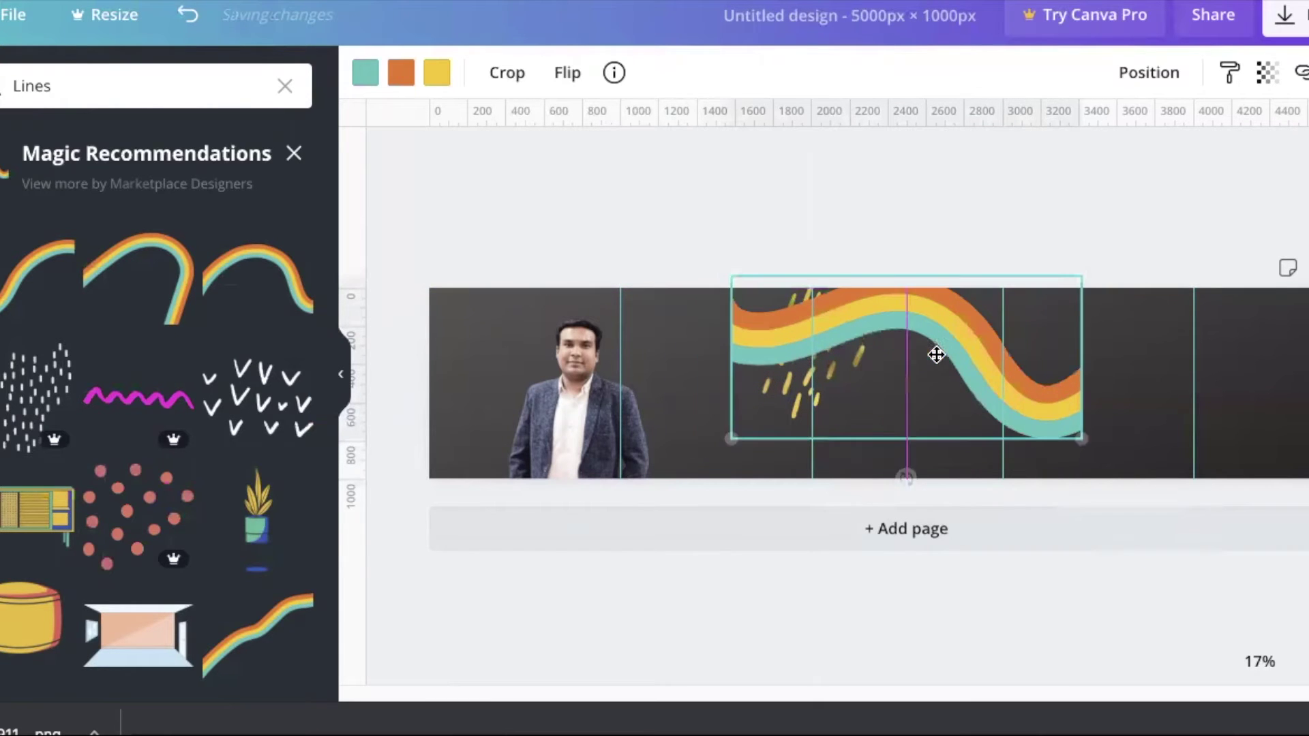
pyautogui.moveTo(906, 478); pyautogui.dragTo(834, 453)
pyautogui.moveTo(884, 377); pyautogui.dragTo(943, 363)
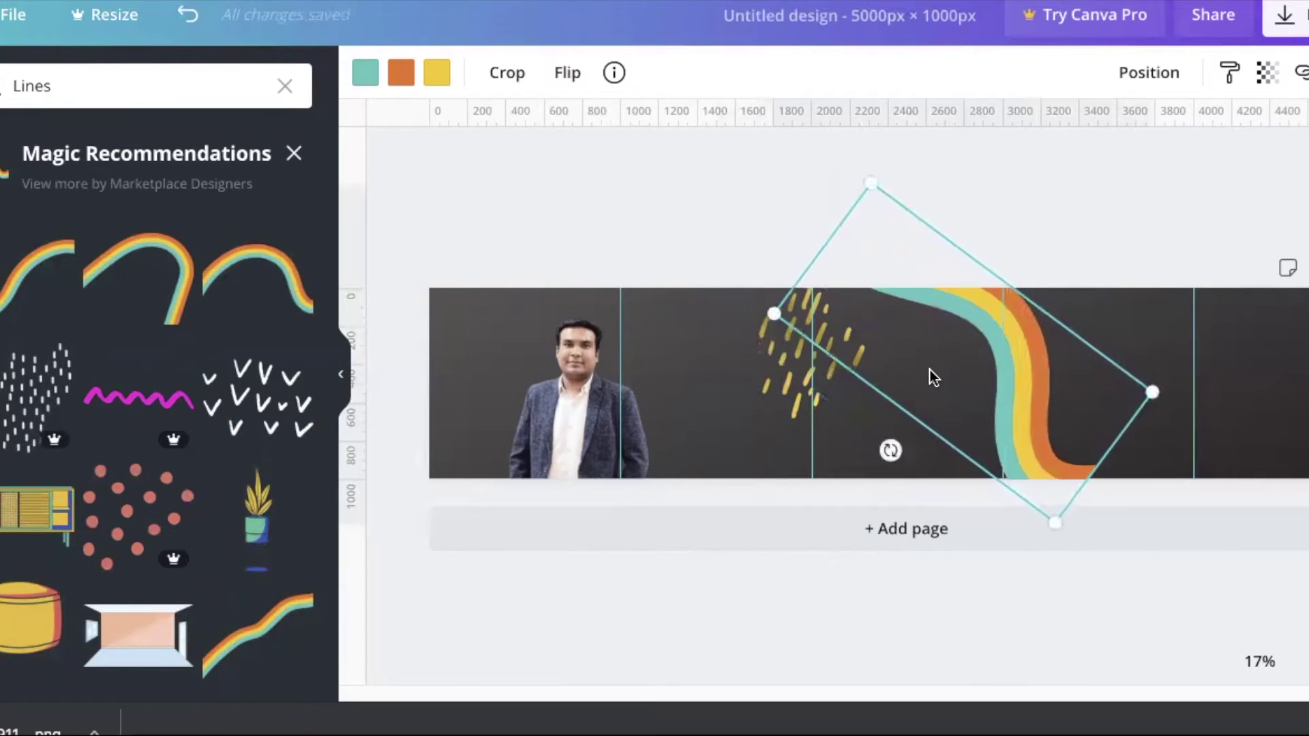
pyautogui.moveTo(1016, 387); pyautogui.dragTo(1001, 388)
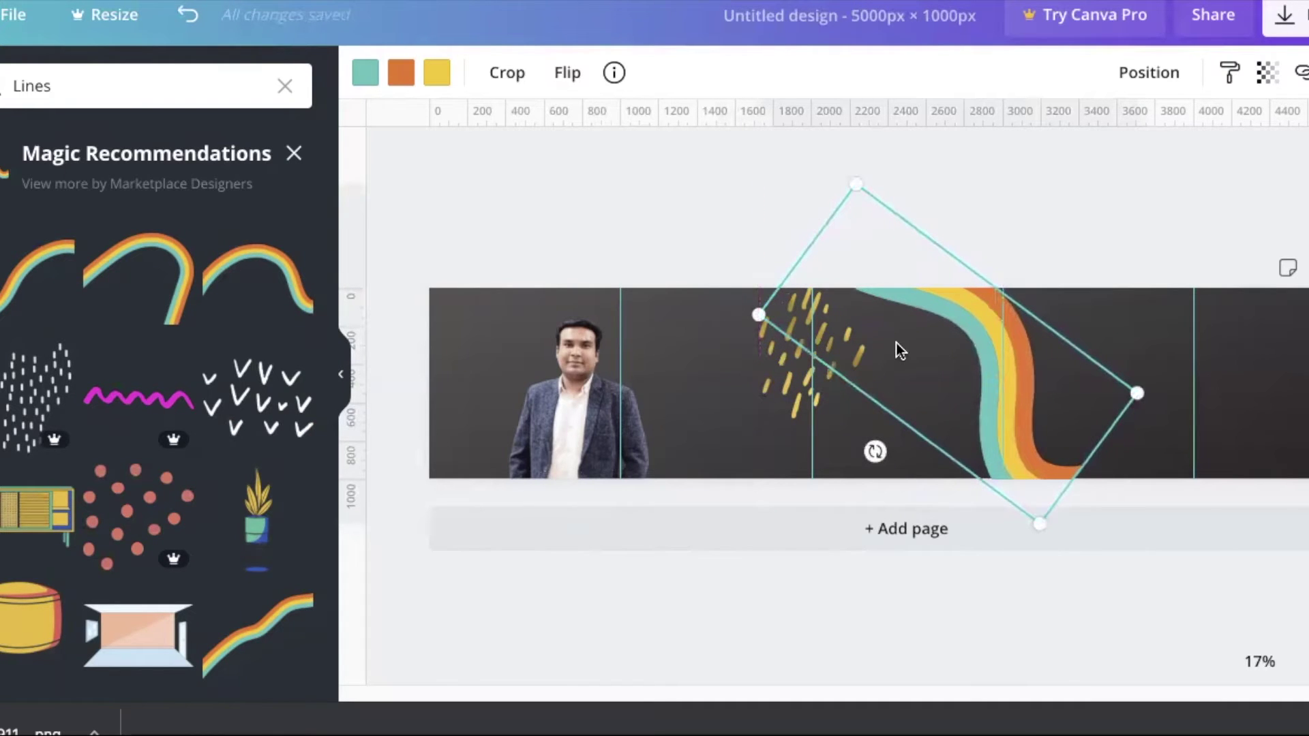
pyautogui.click(696, 206)
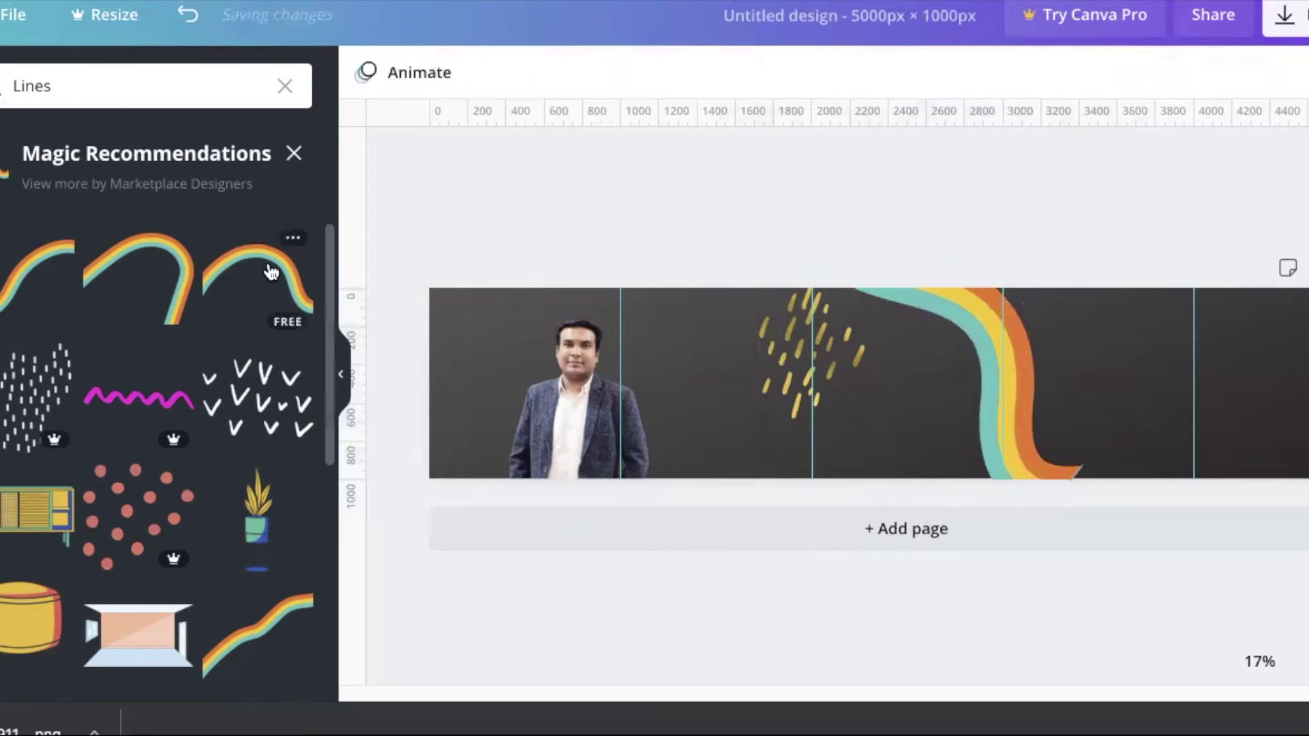
# Step: Add the matching arched stripe, enlarge it and join it to the wavy stripe's lower end so it crosses the 4000 px guide
pyautogui.click(171, 273)
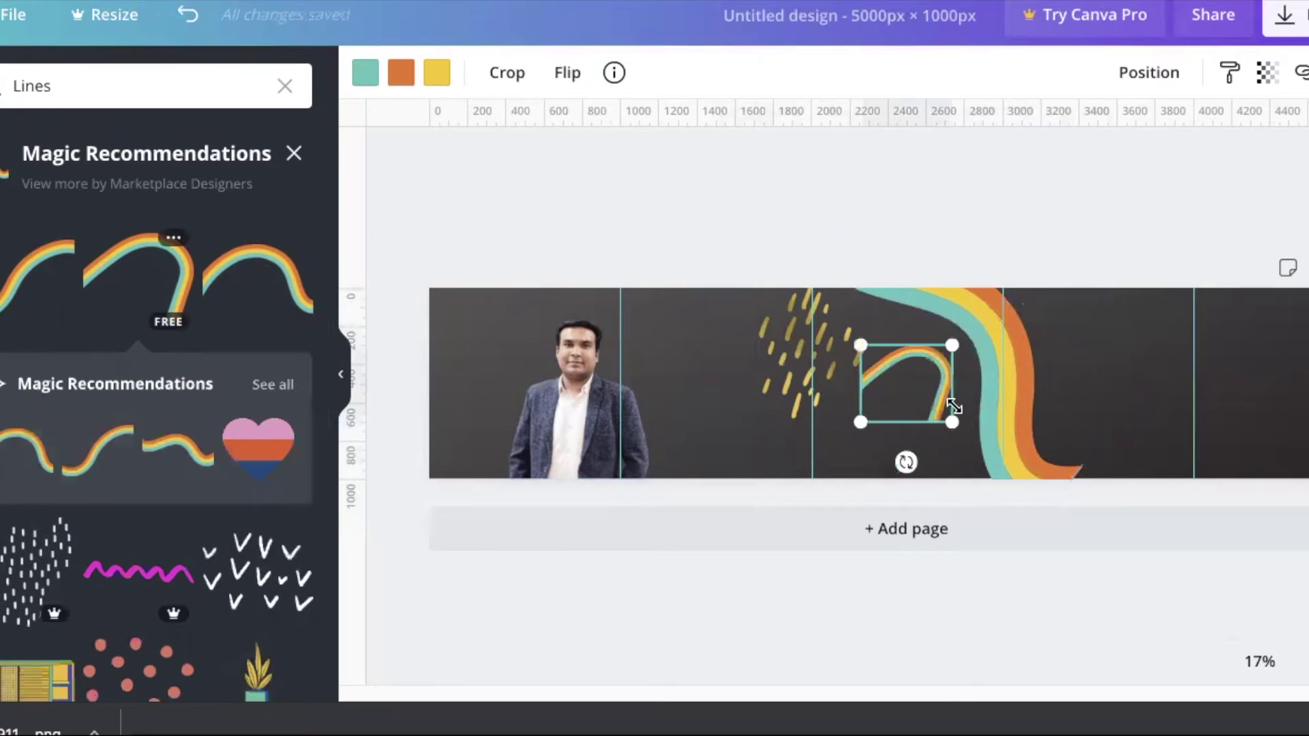
pyautogui.moveTo(1064, 502); pyautogui.dragTo(1178, 567)
pyautogui.moveTo(1021, 412); pyautogui.dragTo(1231, 443)
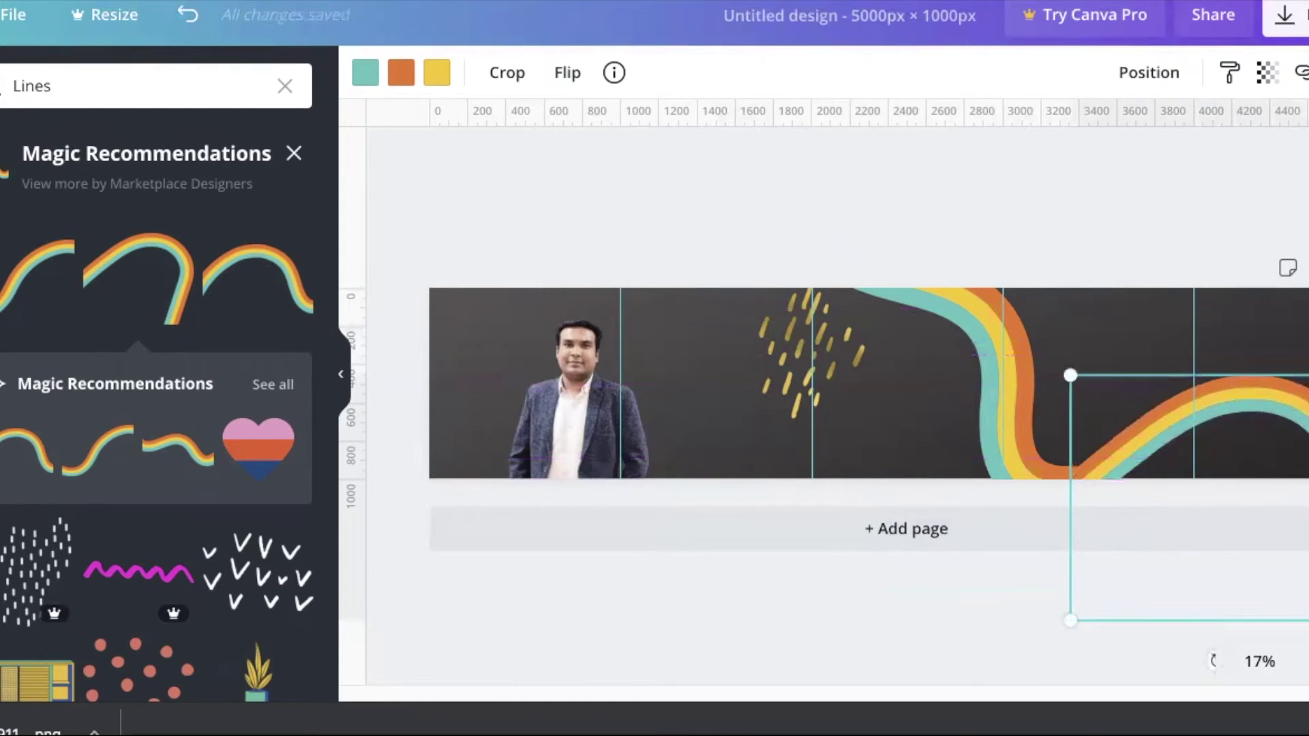
pyautogui.click(922, 293)
pyautogui.click(664, 225)
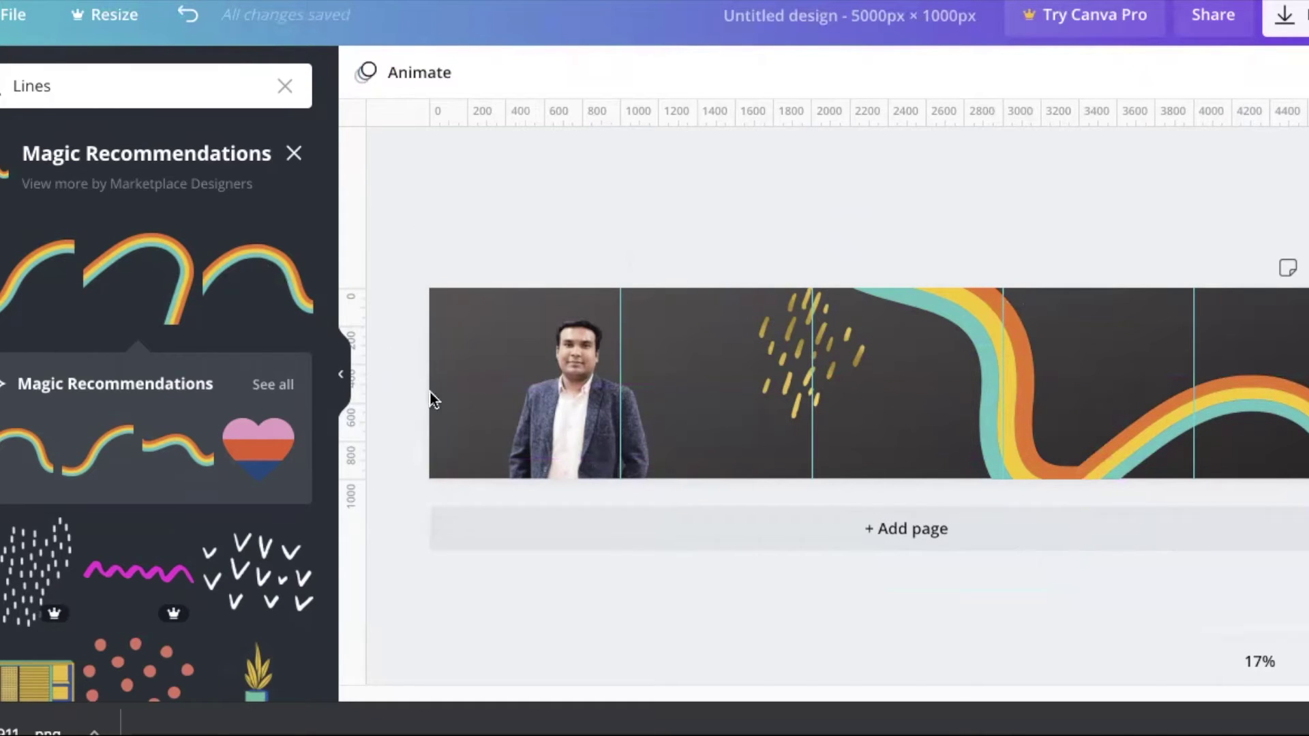
# Step: Find the free "FREE DELIVERY" font combination, add it to the canvas and place it in the first slide's upper-left corner
pyautogui.click(2, 246)
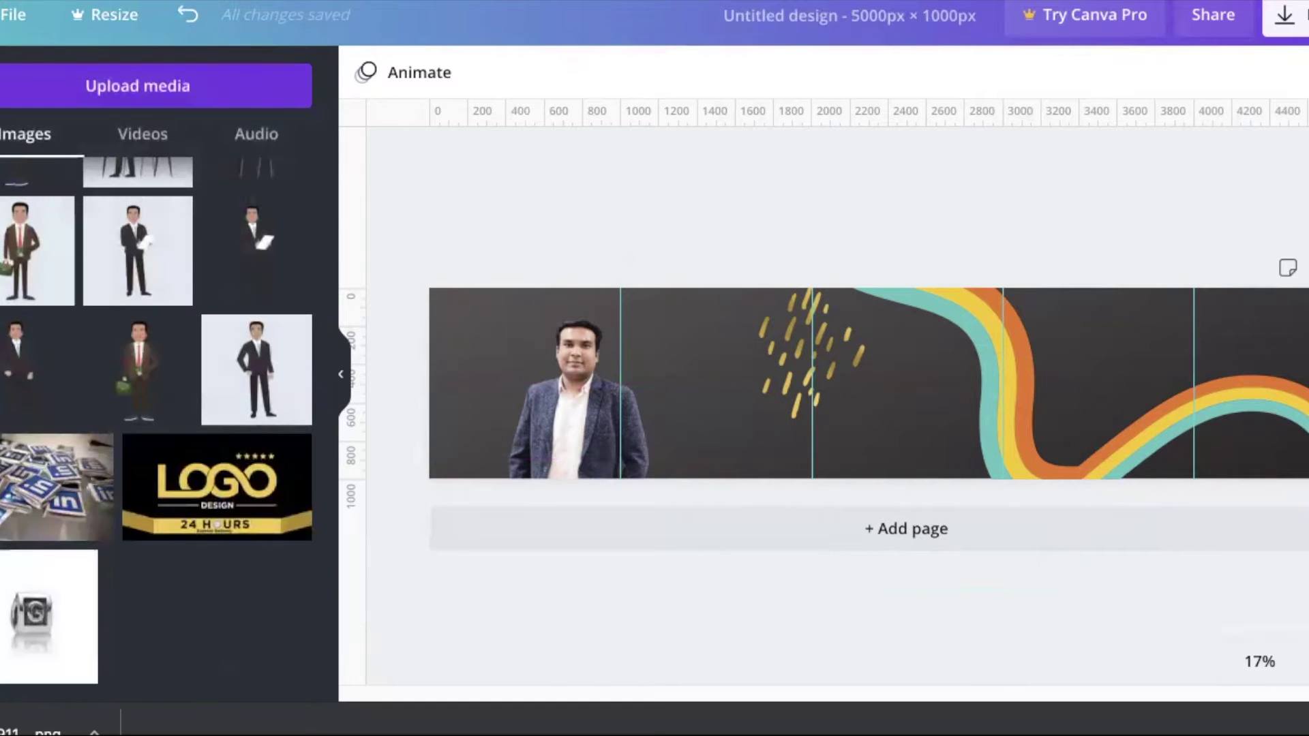
pyautogui.scroll(10, 101, 340)
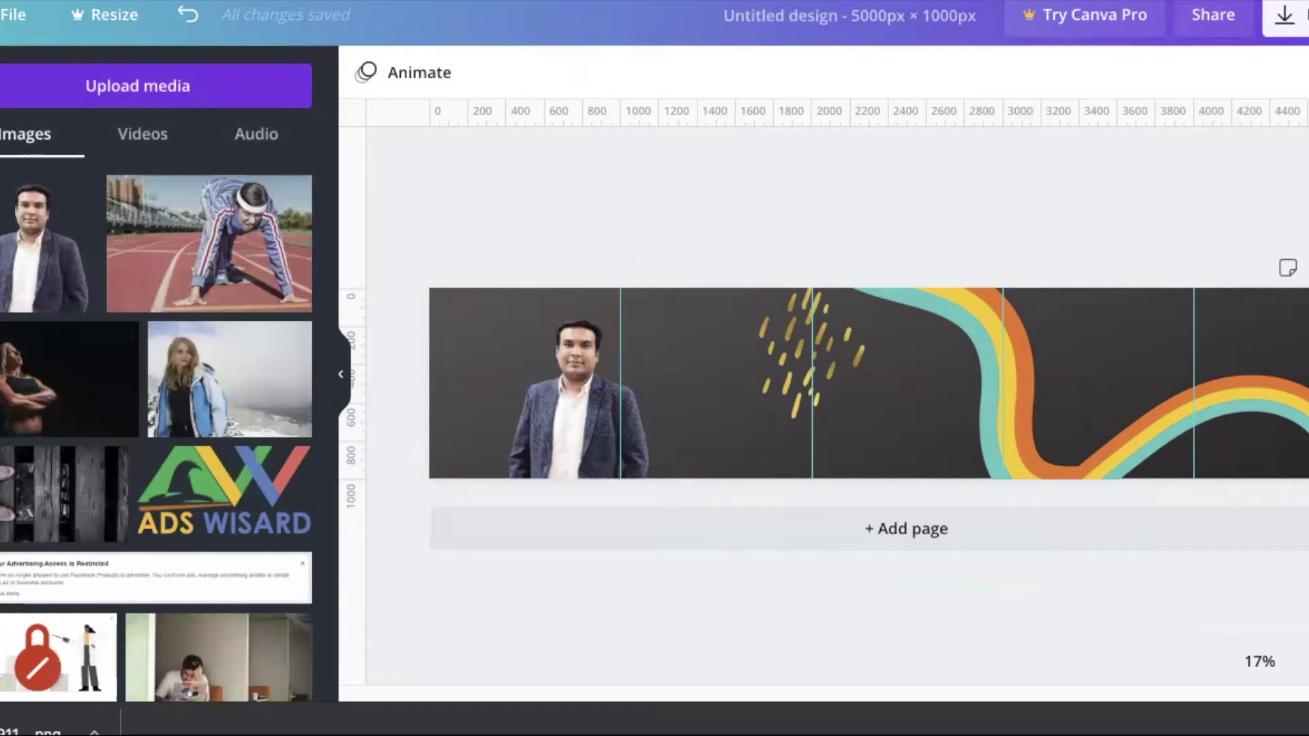
pyautogui.click(1, 325)
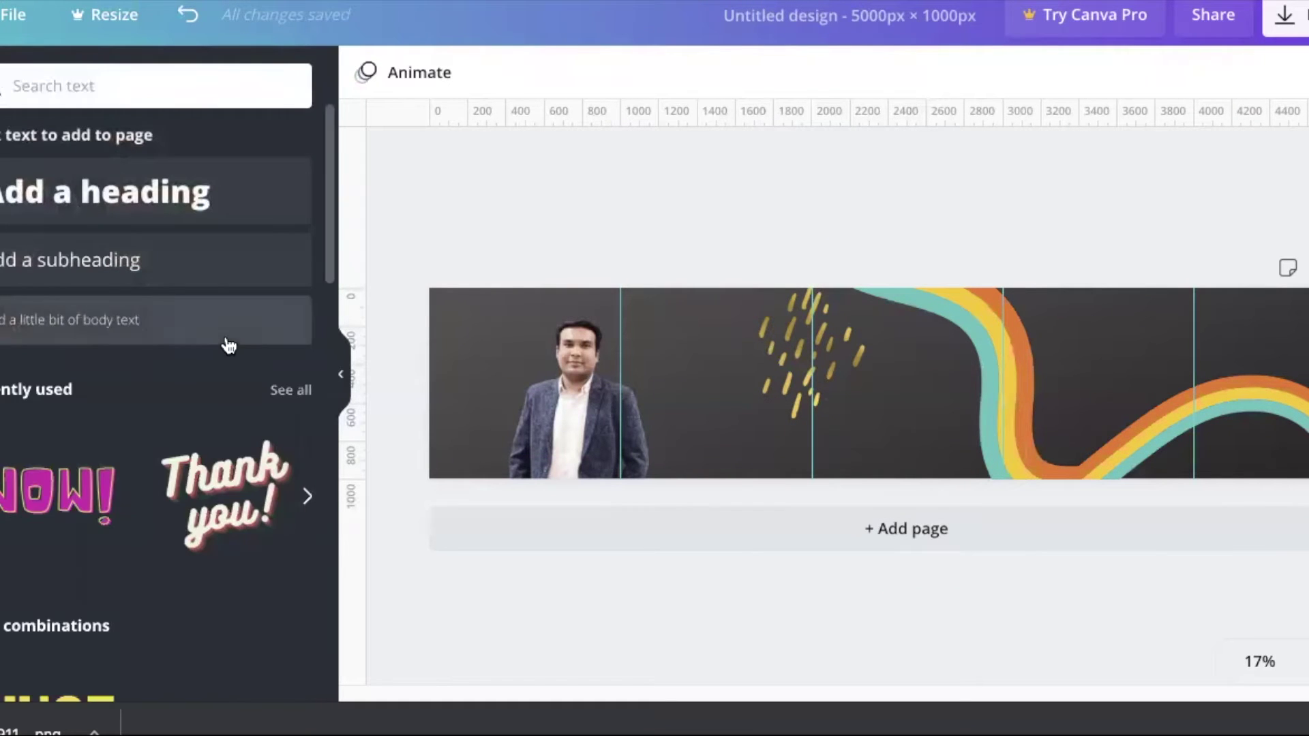
pyautogui.scroll(-2, 126, 457)
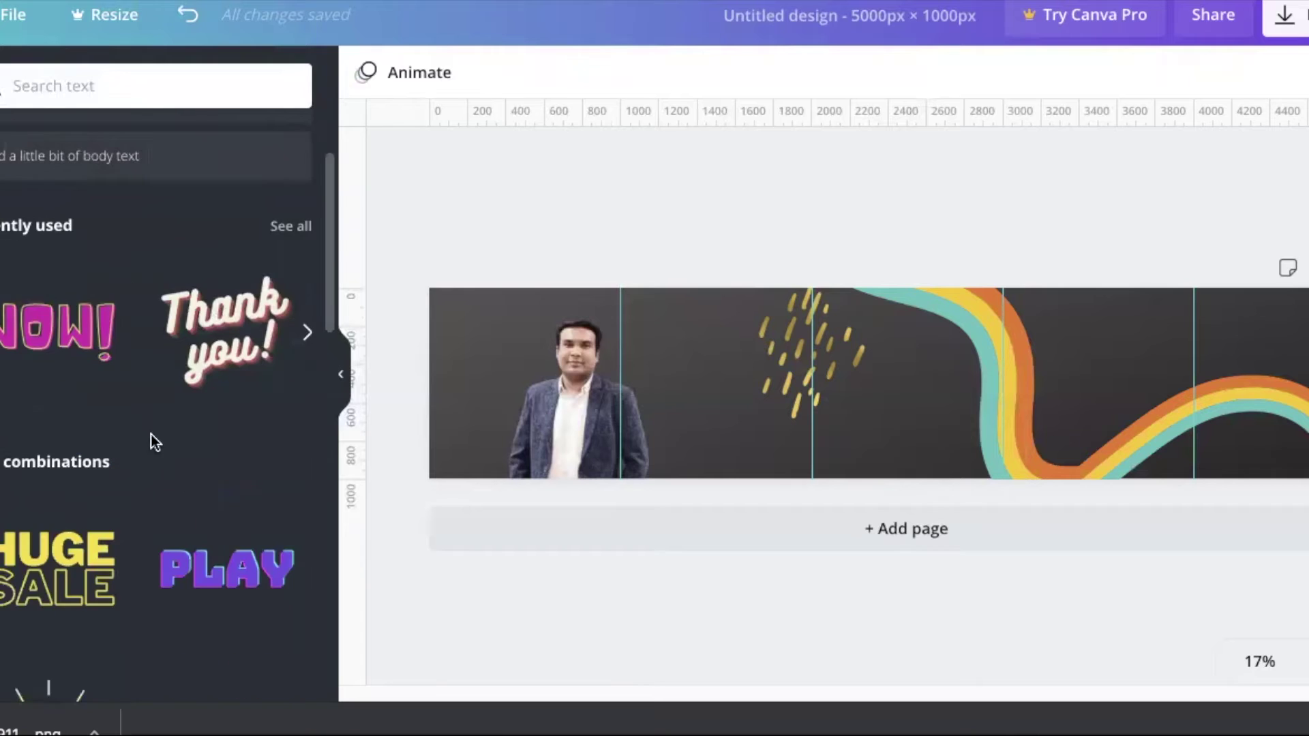
pyautogui.scroll(-3, 146, 472)
pyautogui.scroll(6, 146, 472)
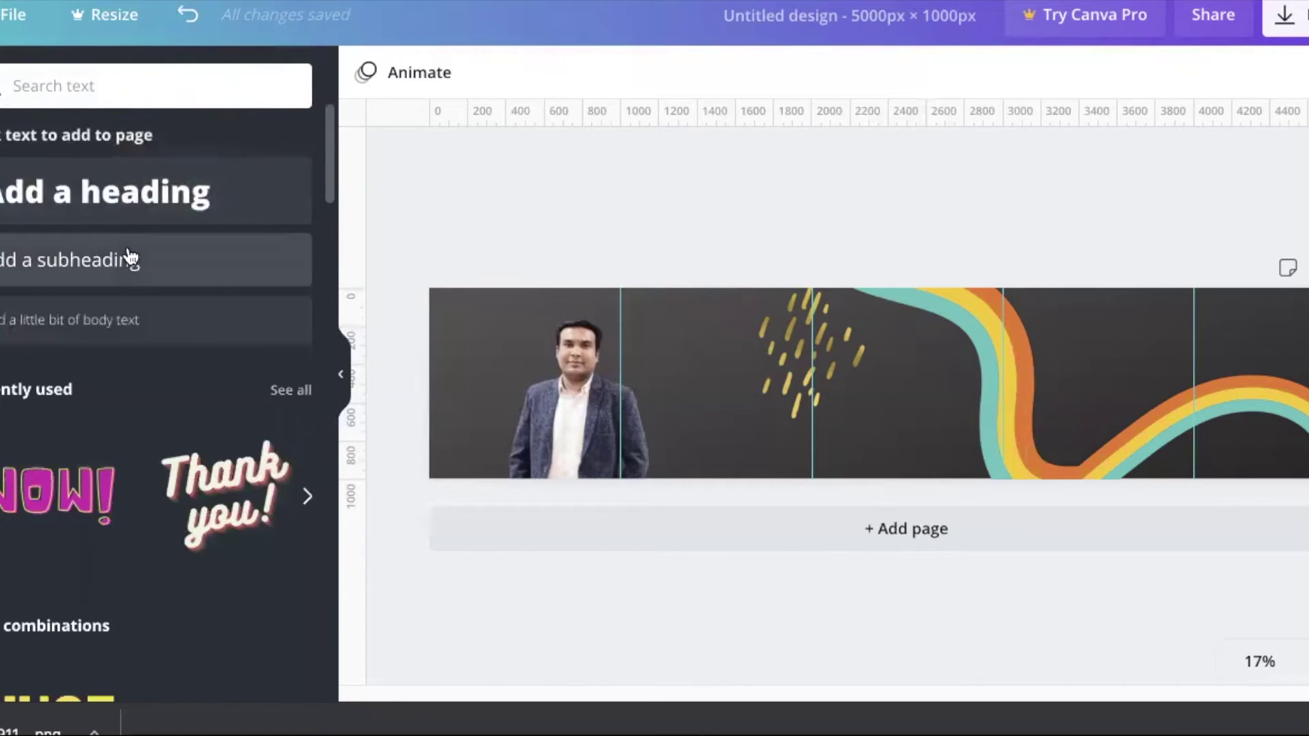
pyautogui.scroll(-3, 146, 354)
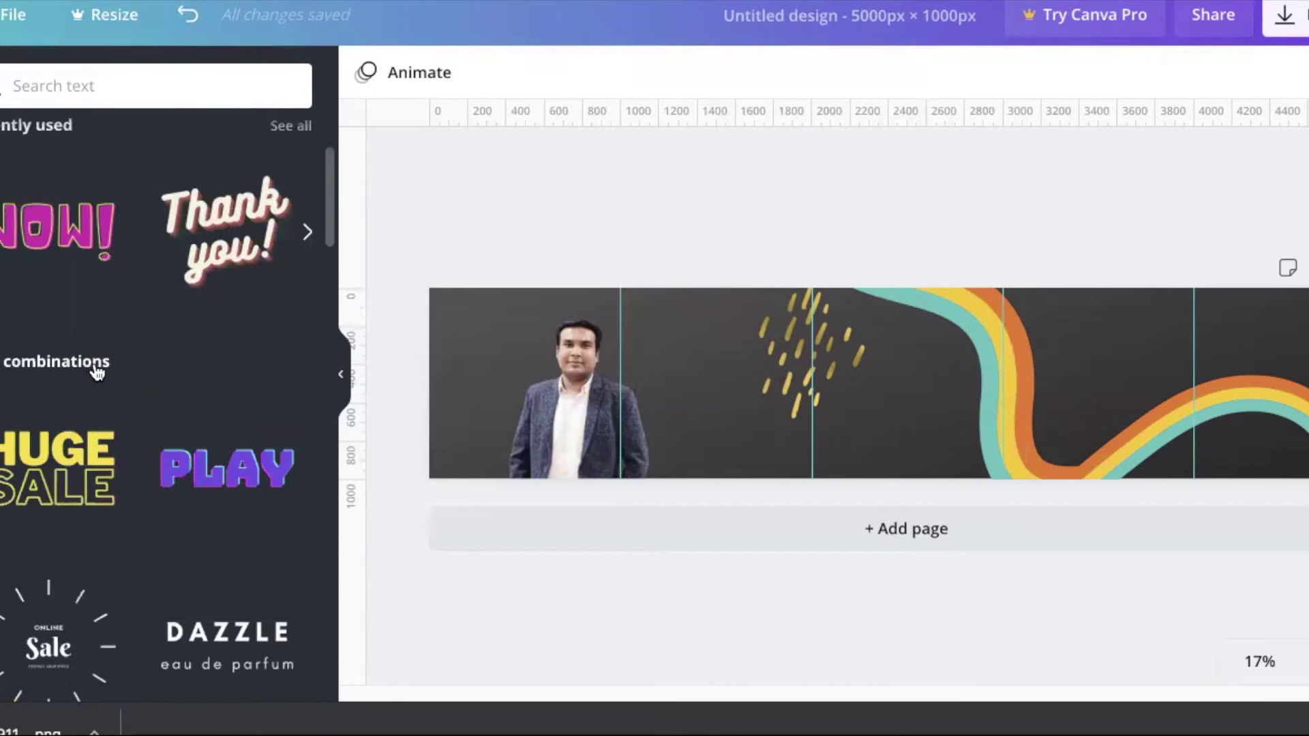
pyautogui.scroll(-1, 96, 368)
pyautogui.scroll(-10, 102, 375)
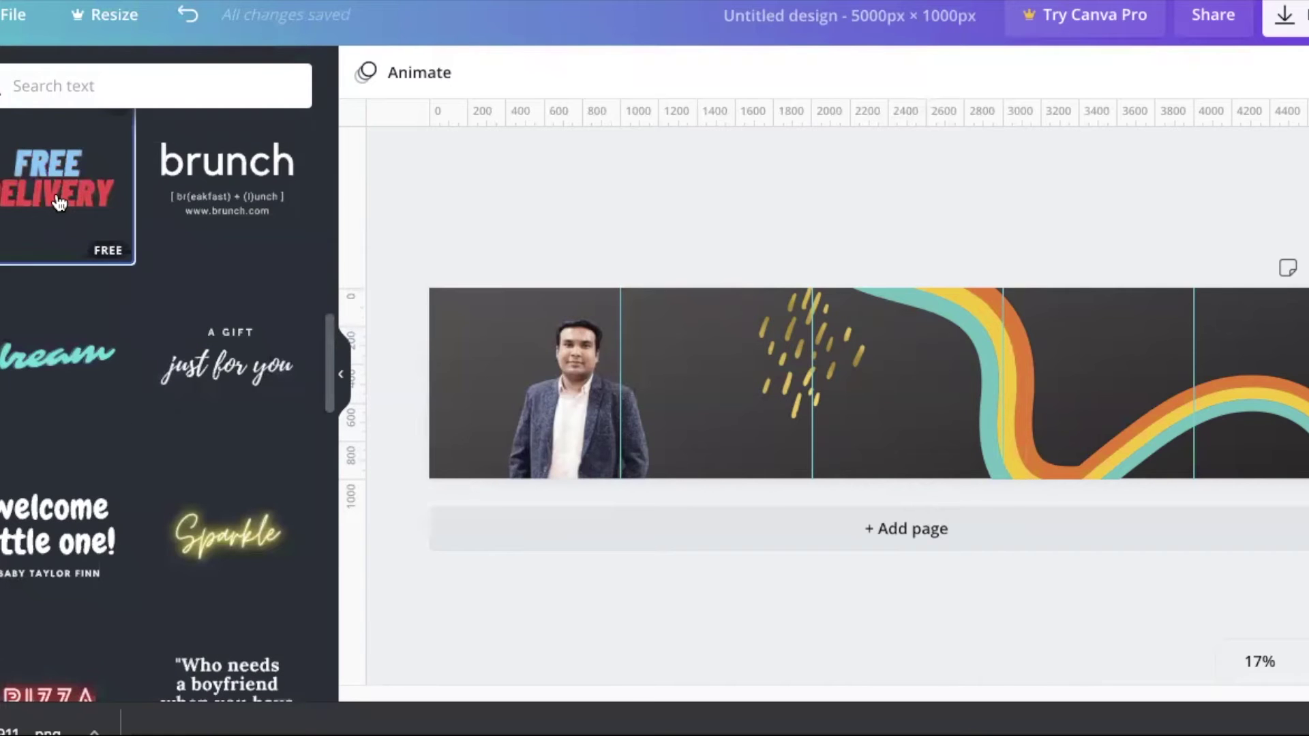
pyautogui.click(116, 204)
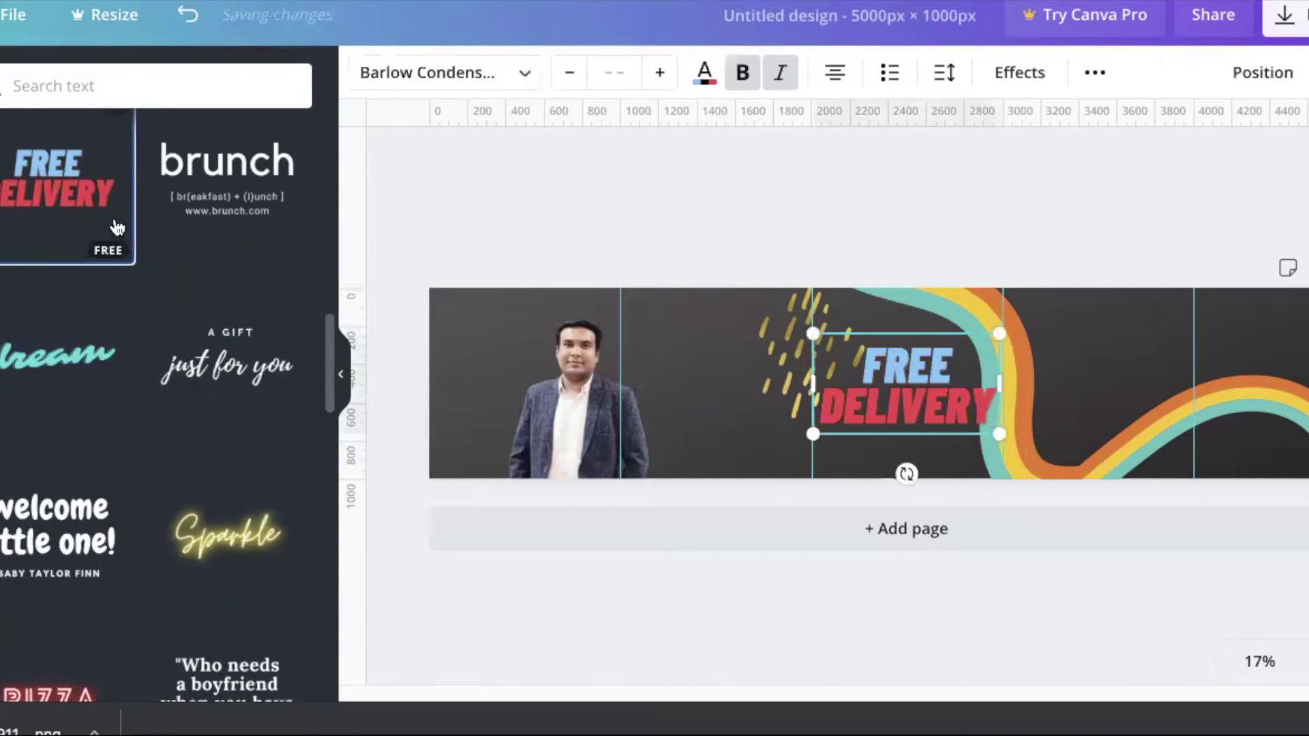
pyautogui.moveTo(939, 419); pyautogui.dragTo(538, 359)
# Step: Replace the word FREE with FACEBOOK and enlarge and widen the text box so the word fits on one line
pyautogui.click(488, 308)
pyautogui.doubleClick(488, 308)
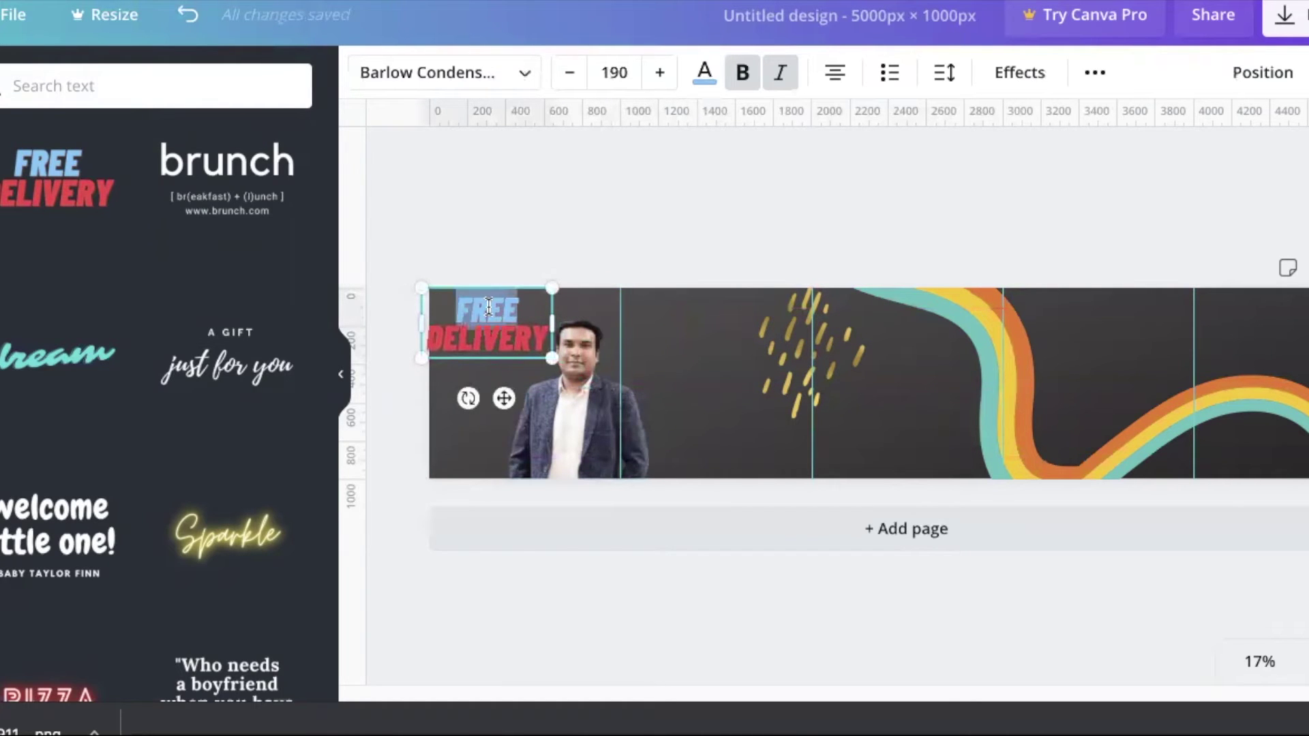
pyautogui.write('FACEBOOK')
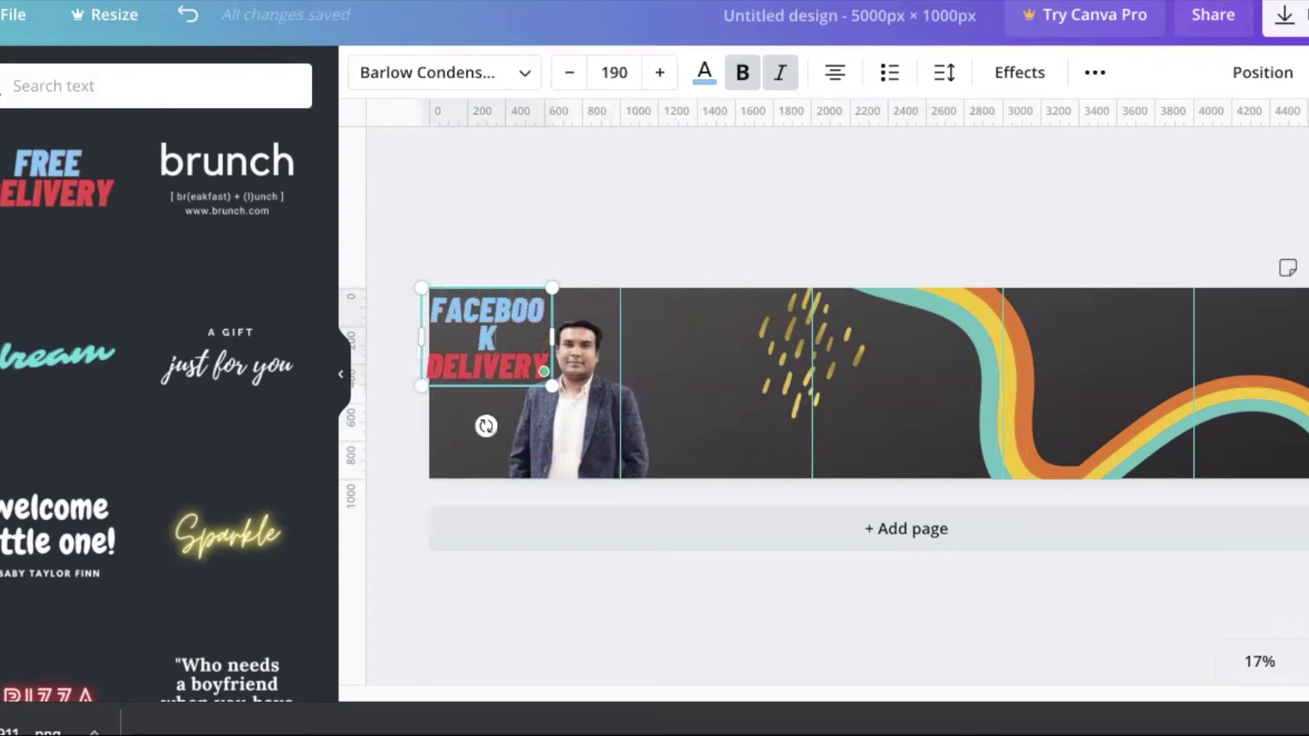
pyautogui.moveTo(546, 382); pyautogui.dragTo(568, 399)
pyautogui.moveTo(578, 352); pyautogui.dragTo(595, 352)
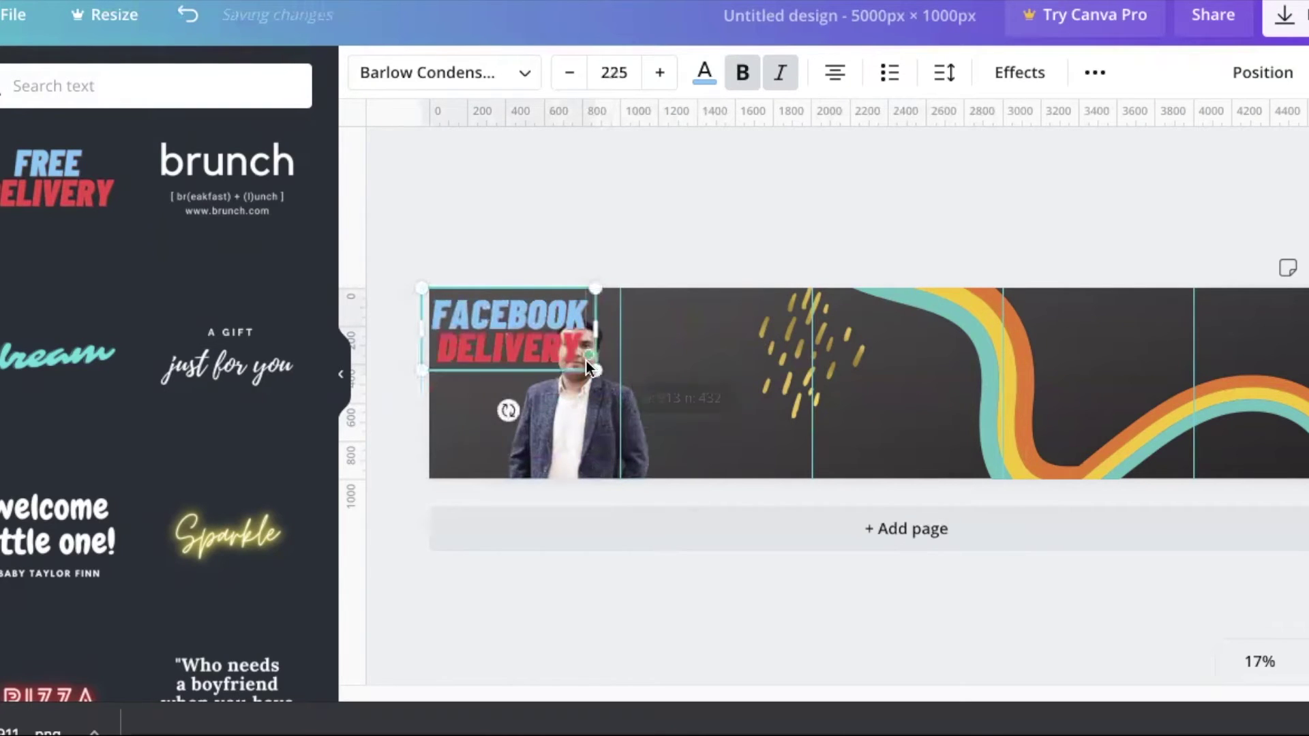
# Step: Replace the word DELIVERY with MARKETING, then shrink the two-line title and position it clear of the portrait's head
pyautogui.doubleClick(545, 343)
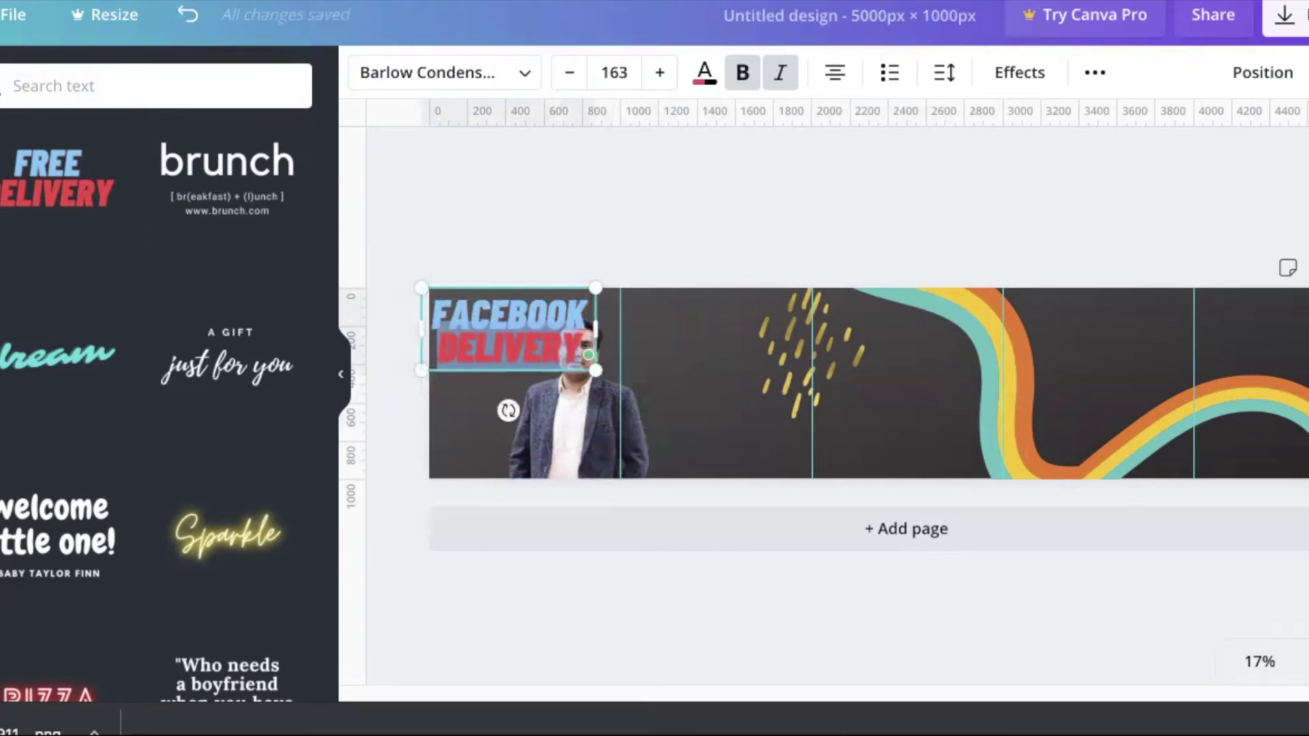
pyautogui.write('MARKETING')
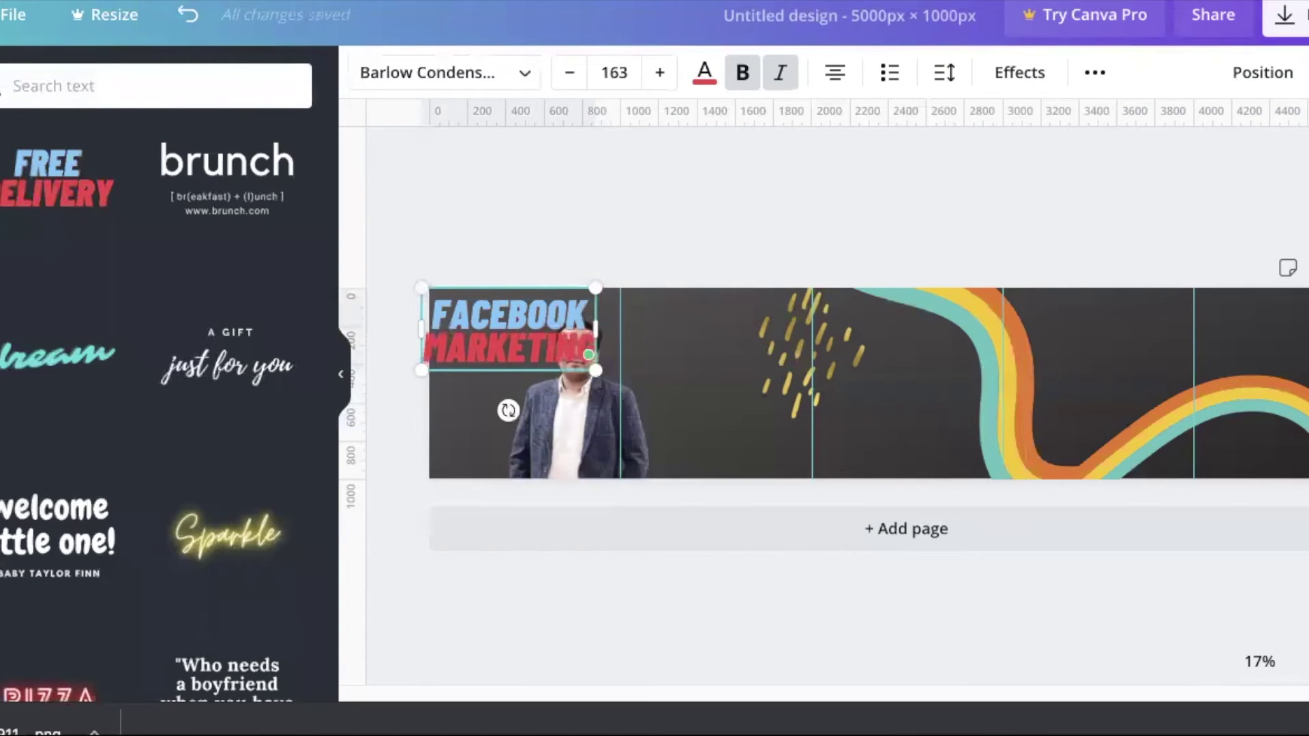
pyautogui.moveTo(600, 372); pyautogui.dragTo(539, 344)
pyautogui.click(499, 341)
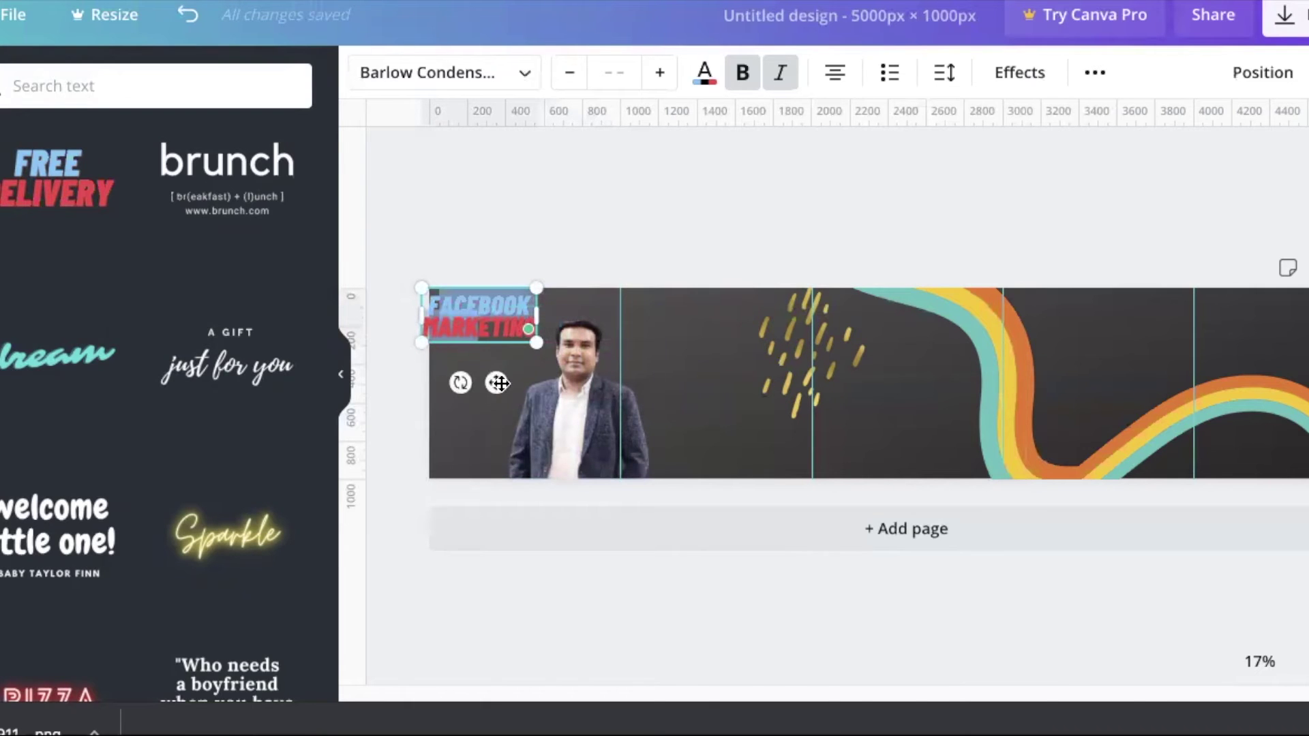
pyautogui.moveTo(500, 383); pyautogui.dragTo(508, 383)
pyautogui.click(411, 401)
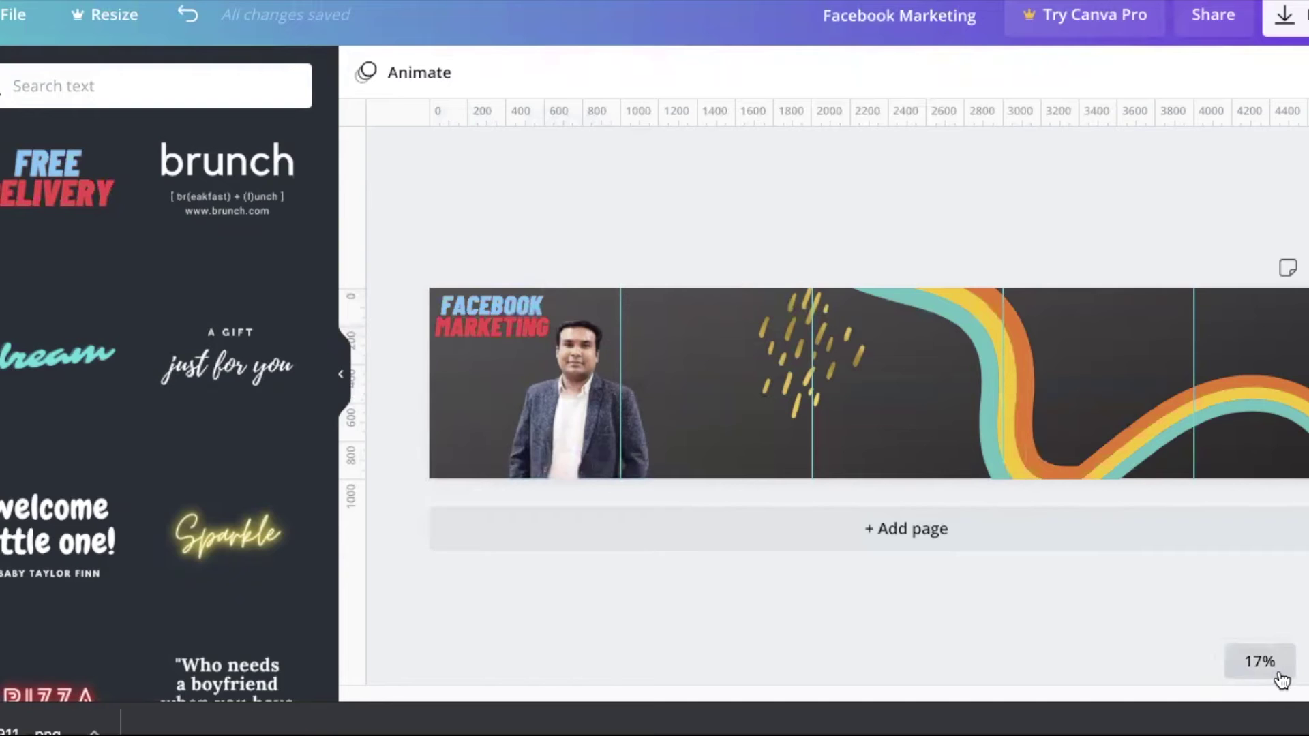
# Step: Zoom the canvas to 50% and switch to Instagram to examine the cover layout of the "Design hacks: consistency" carousel
pyautogui.click(1260, 662)
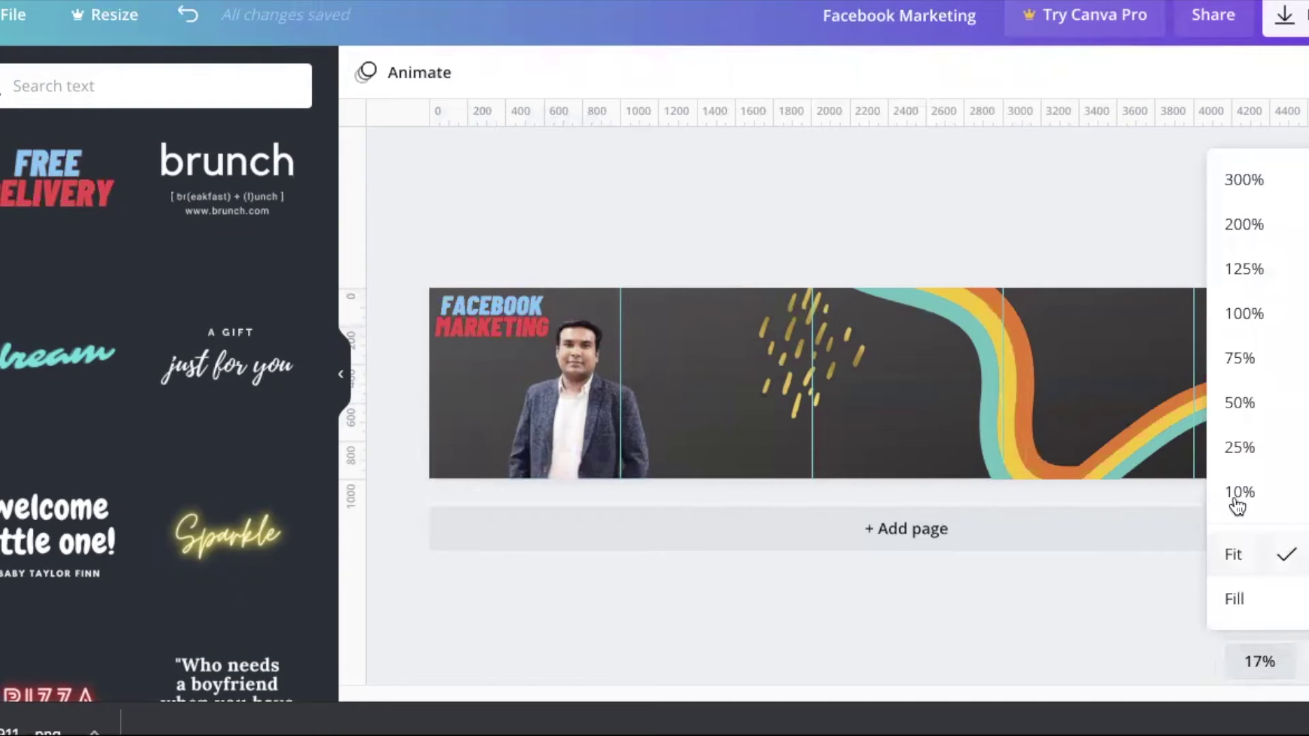
pyautogui.click(1244, 403)
pyautogui.moveTo(967, 692); pyautogui.dragTo(612, 665)
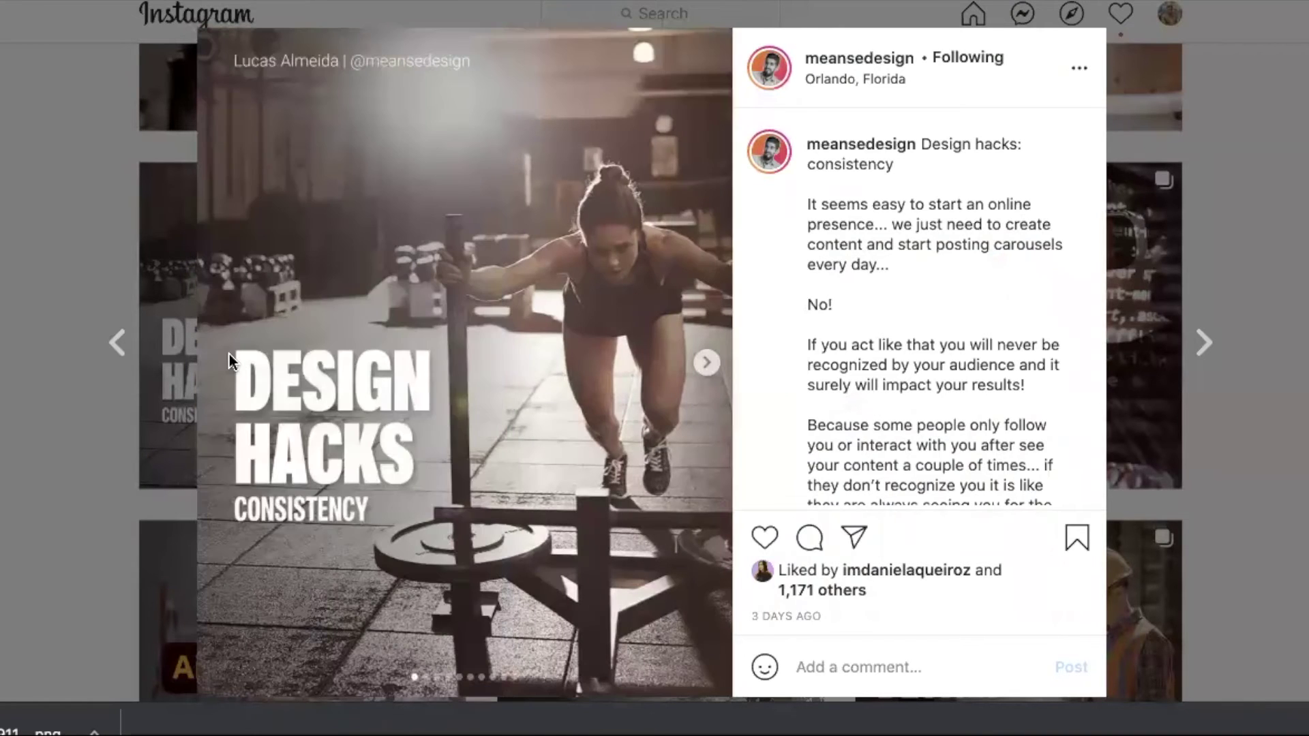
pyautogui.click(225, 359)
pyautogui.doubleClick(229, 353)
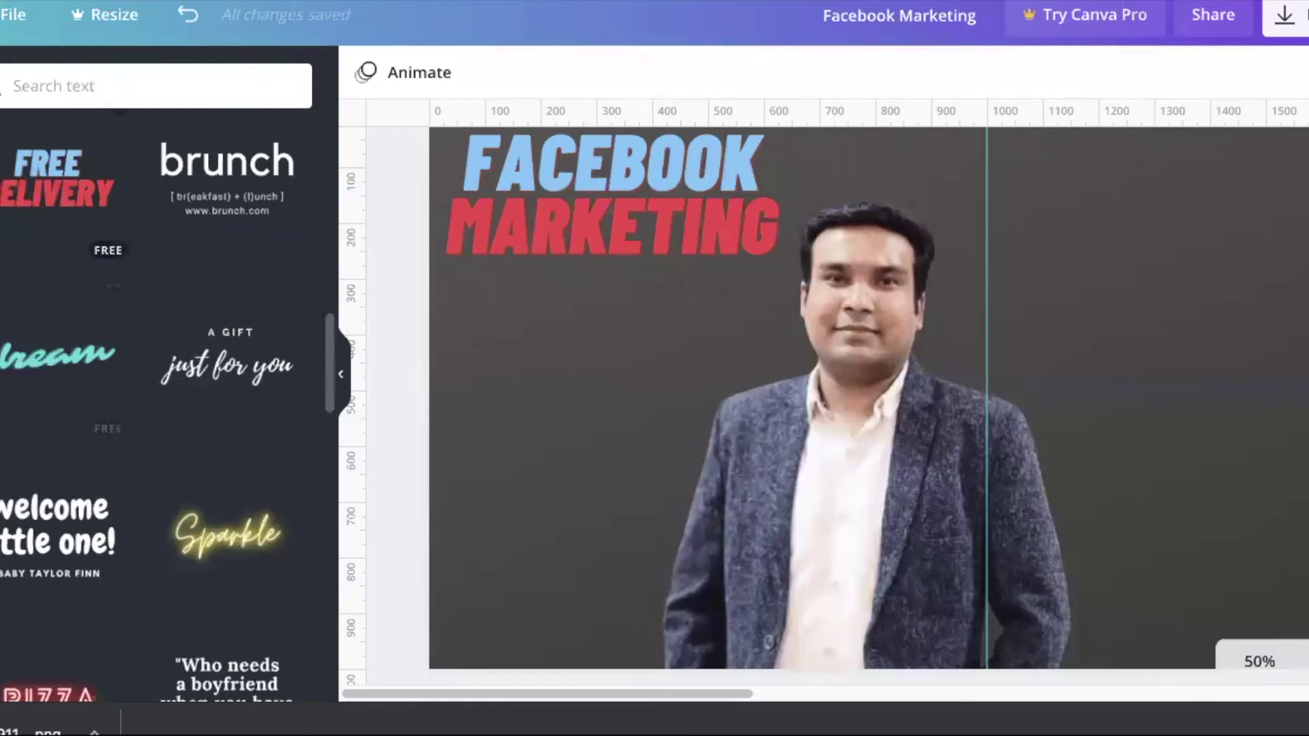
# Step: Add a subheading with the account handle and place it in the first slide's lower-left corner
pyautogui.scroll(8, 117, 284)
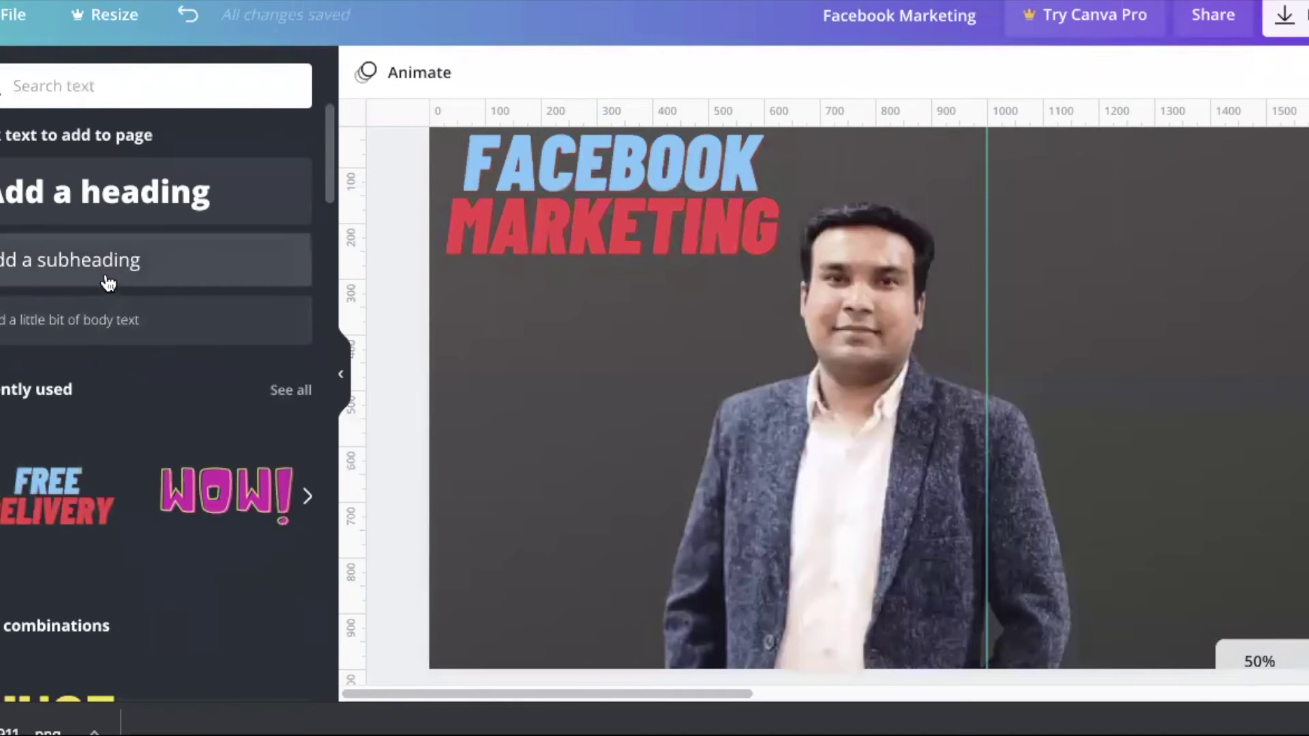
pyautogui.click(104, 278)
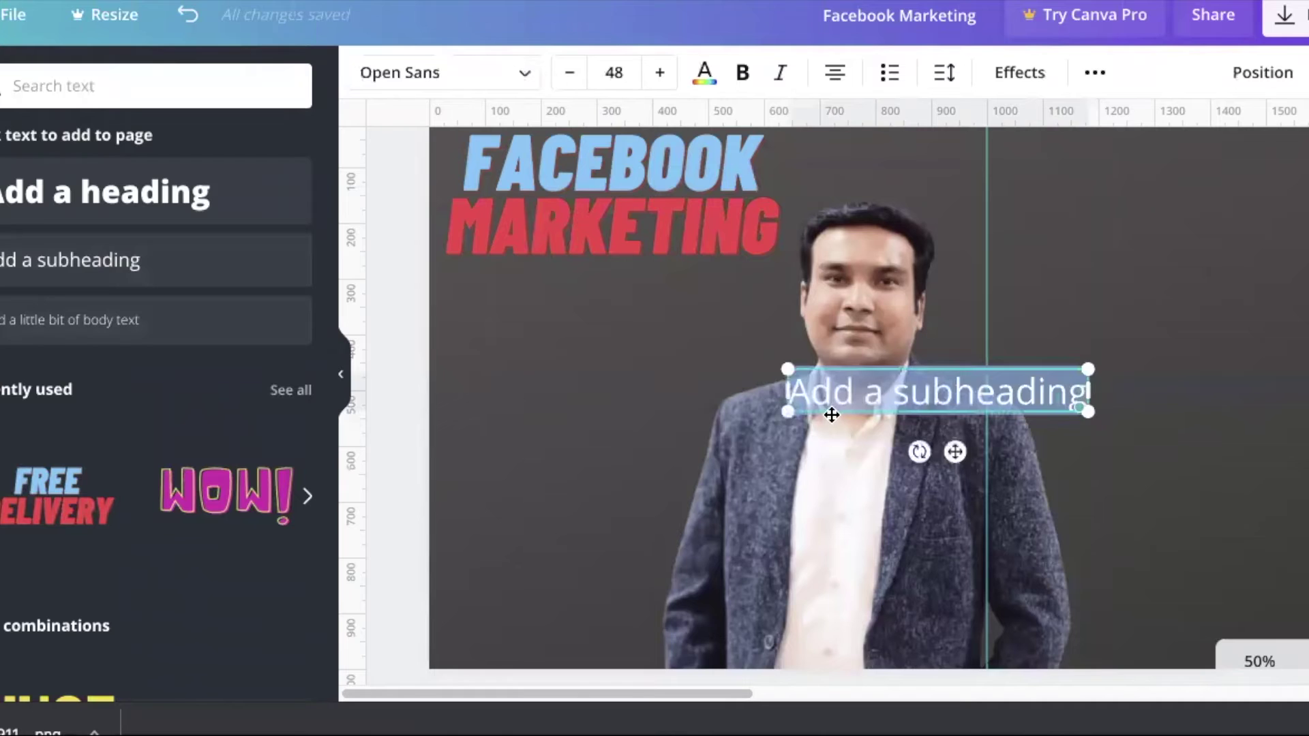
pyautogui.write('Ir faisalabbas')
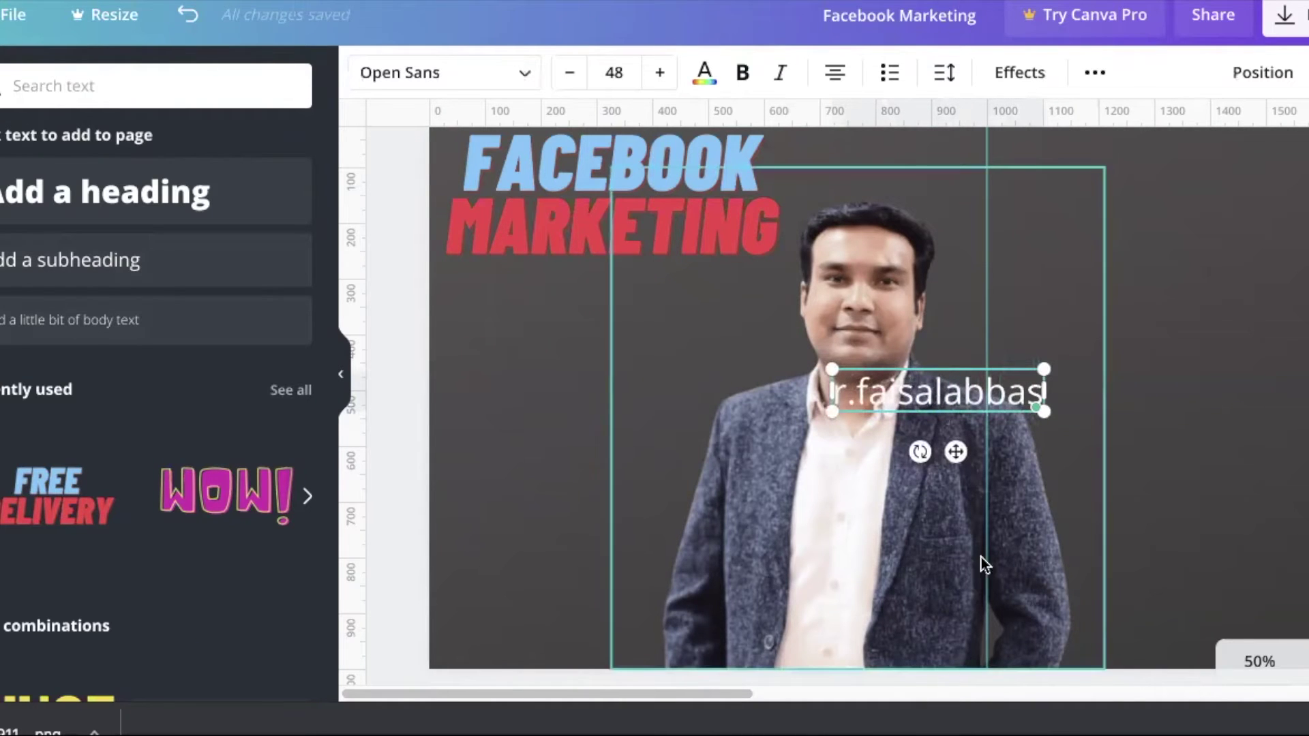
pyautogui.moveTo(956, 454); pyautogui.dragTo(565, 678)
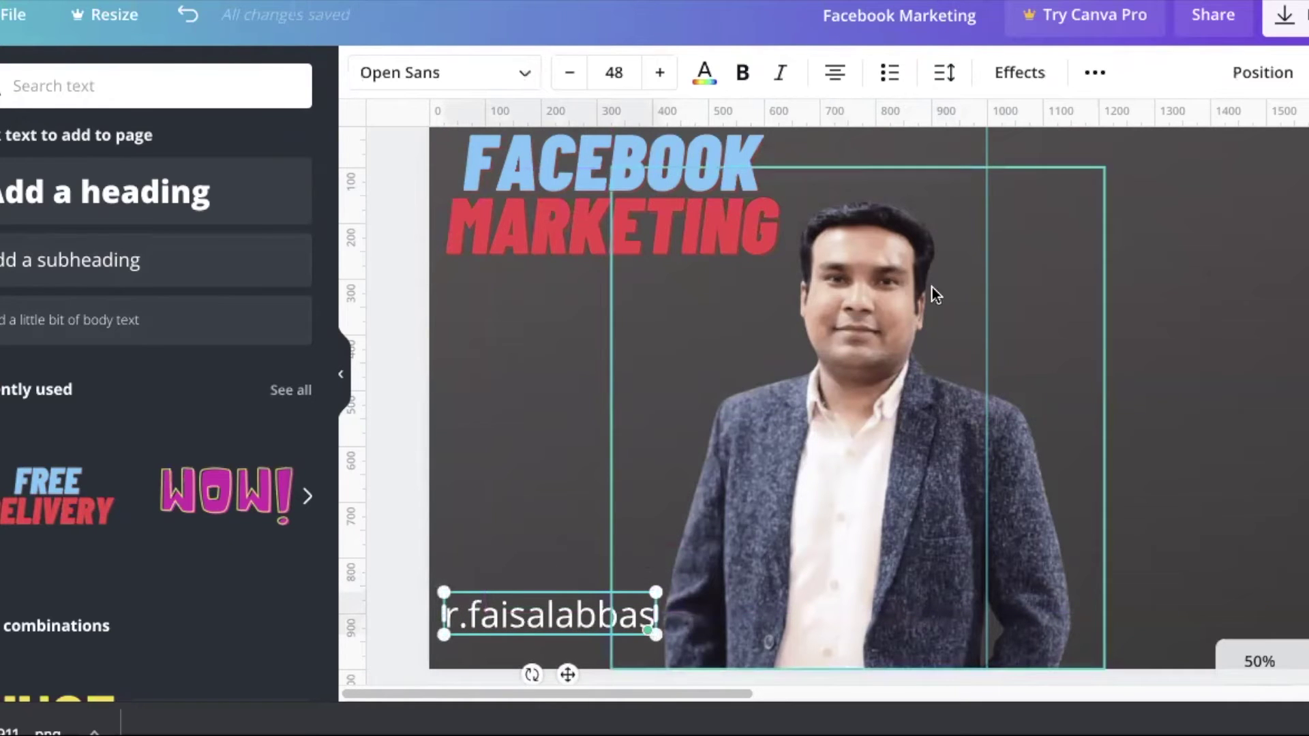
# Step: Move the FACEBOOK MARKETING title down beside the portrait, shrink it slightly and align it with the account handle's left edge
pyautogui.moveTo(627, 227); pyautogui.dragTo(606, 348)
pyautogui.moveTo(759, 409); pyautogui.dragTo(685, 382)
pyautogui.moveTo(616, 356); pyautogui.dragTo(633, 362)
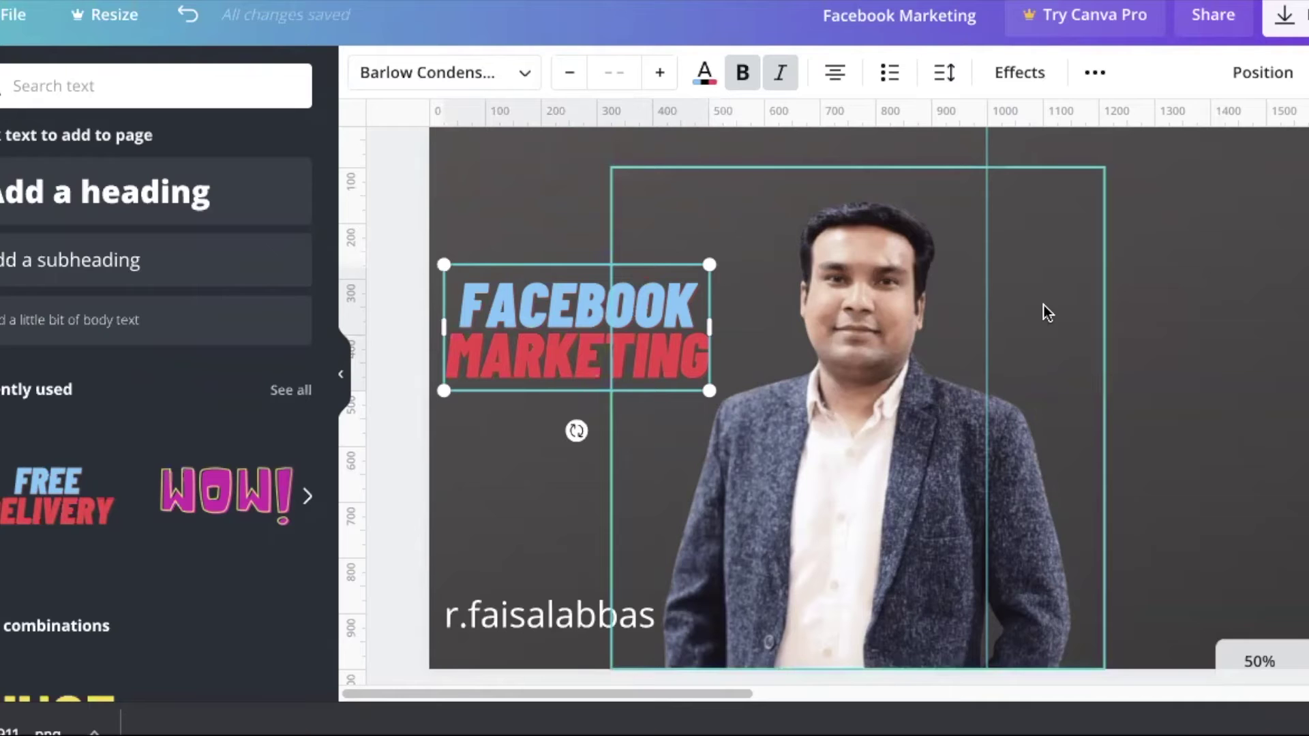
pyautogui.click(394, 214)
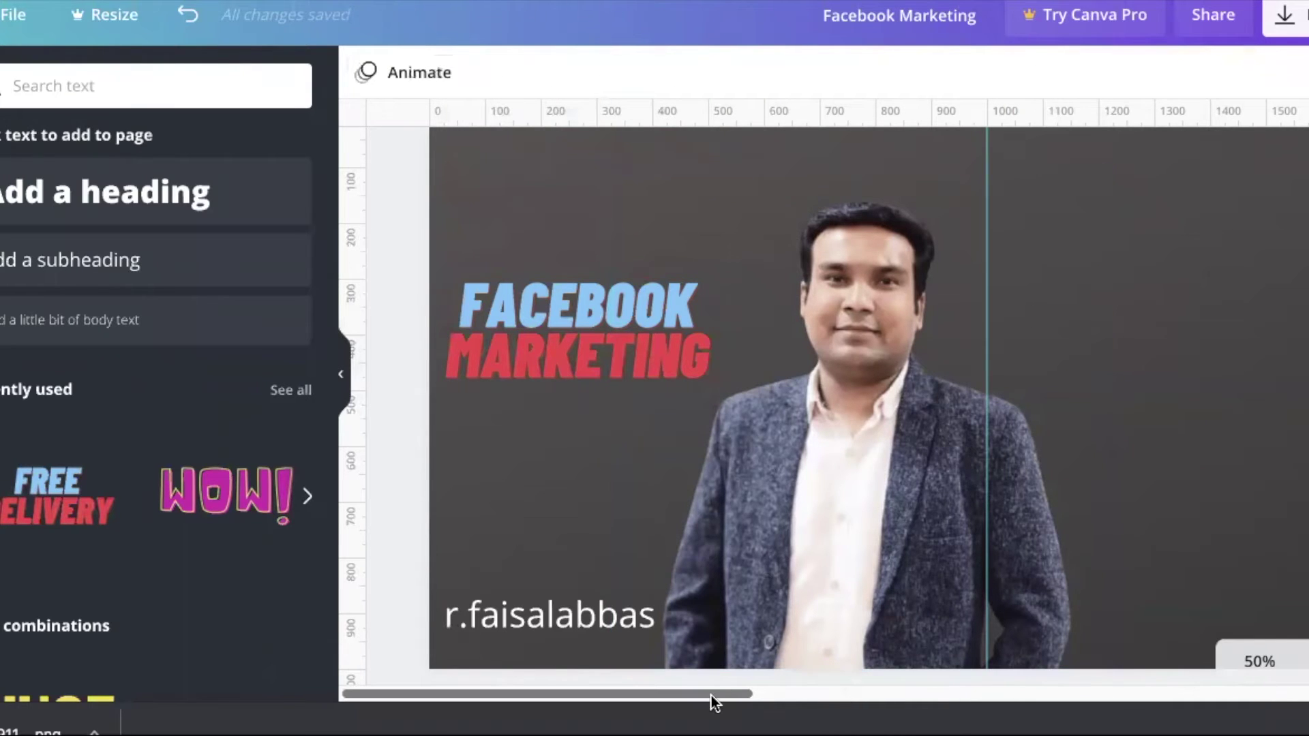
# Step: Bring the second slide into view and search the elements for "3d character"
pyautogui.moveTo(710, 693); pyautogui.dragTo(877, 702)
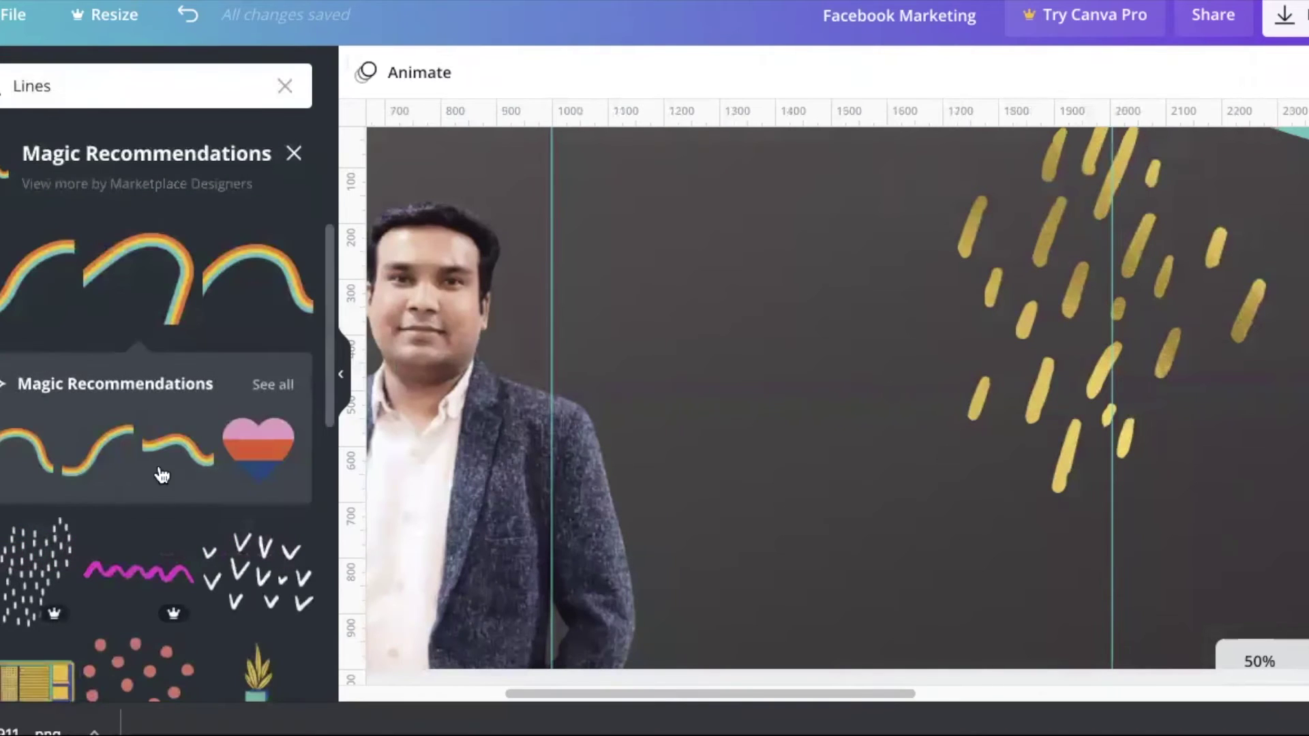
pyautogui.scroll(-5, 161, 468)
pyautogui.scroll(3, 158, 465)
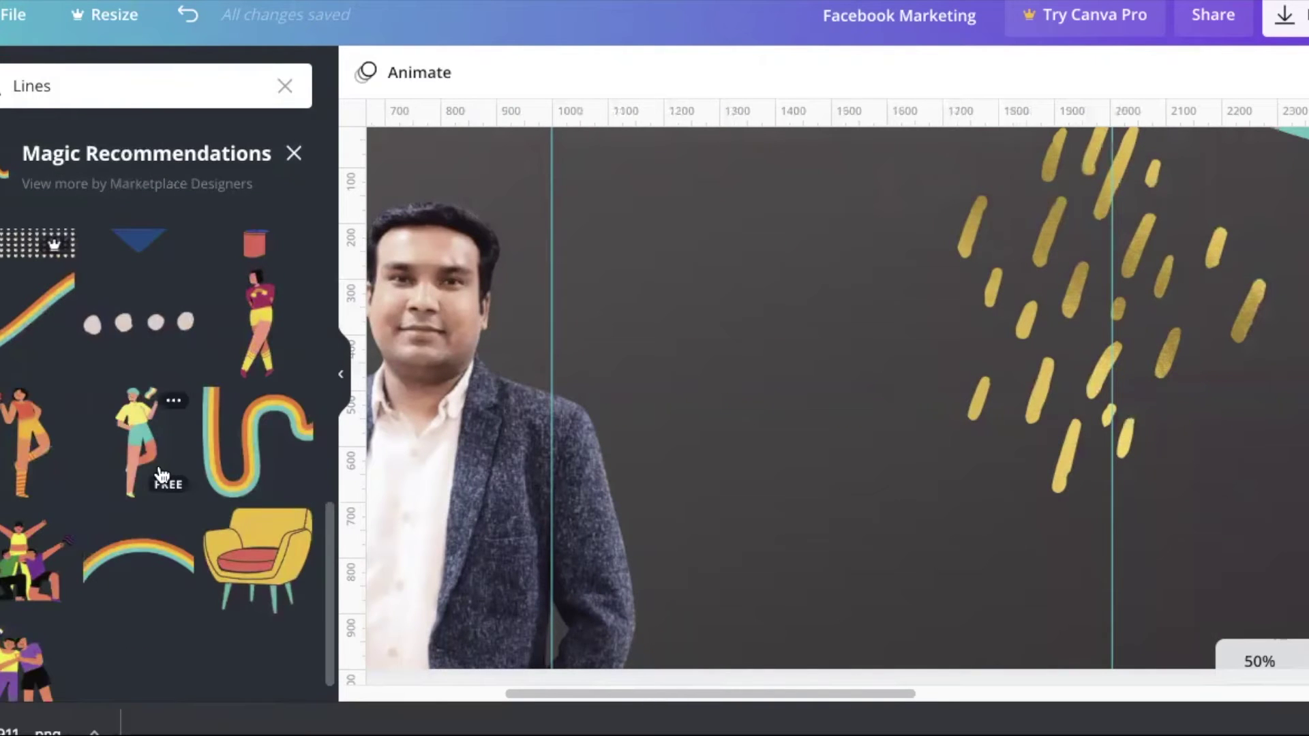
pyautogui.click(170, 485)
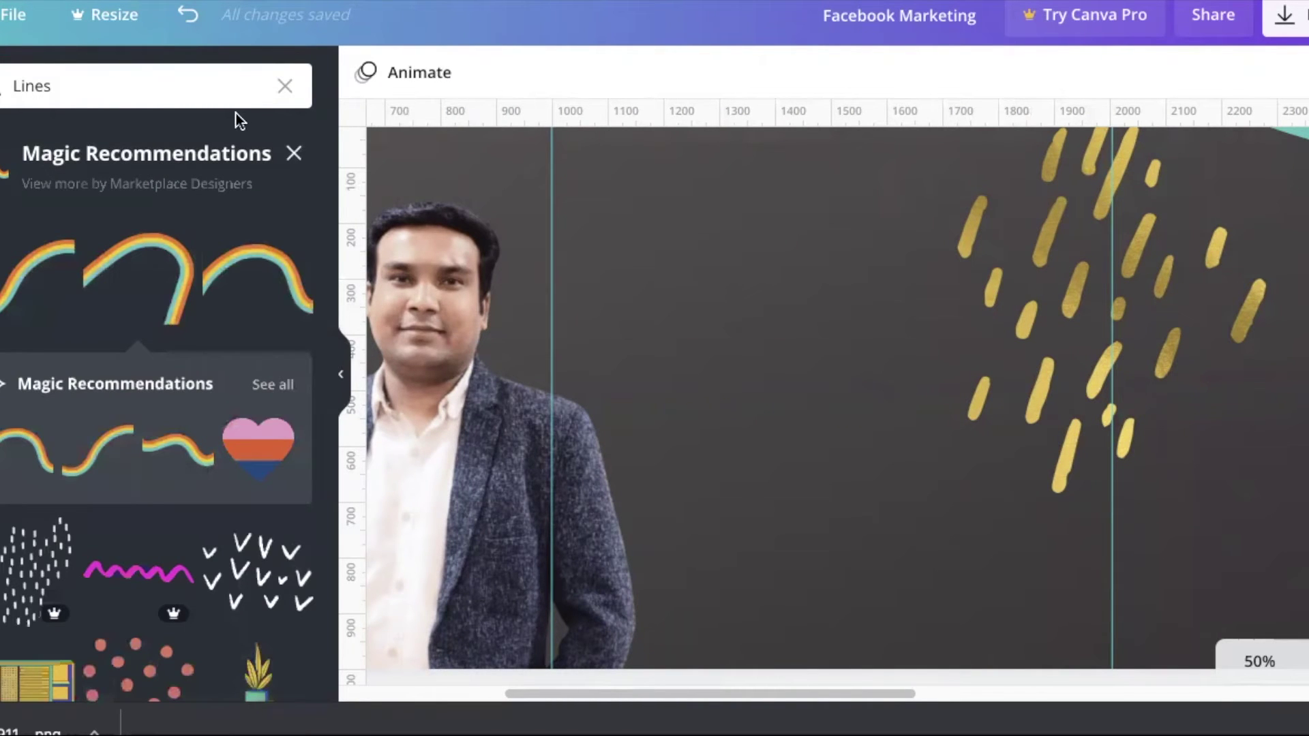
pyautogui.click(285, 90)
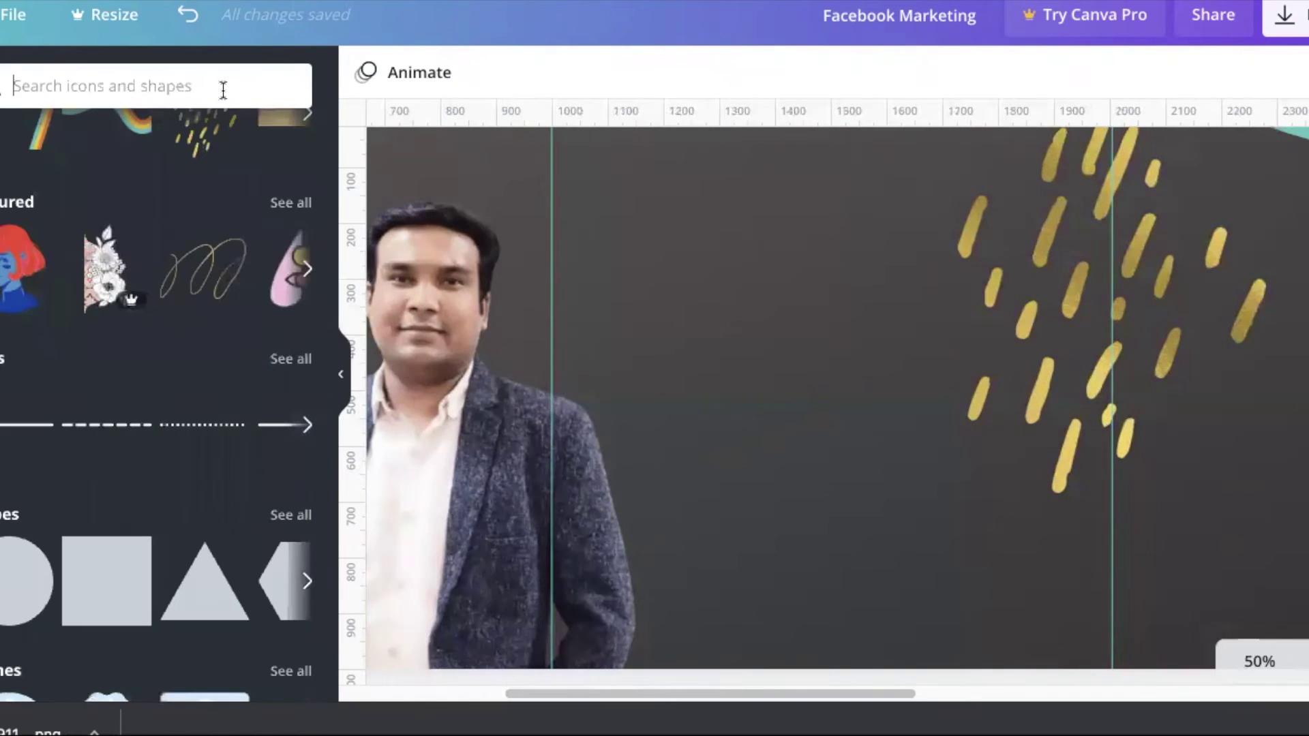
pyautogui.write('3d cha')
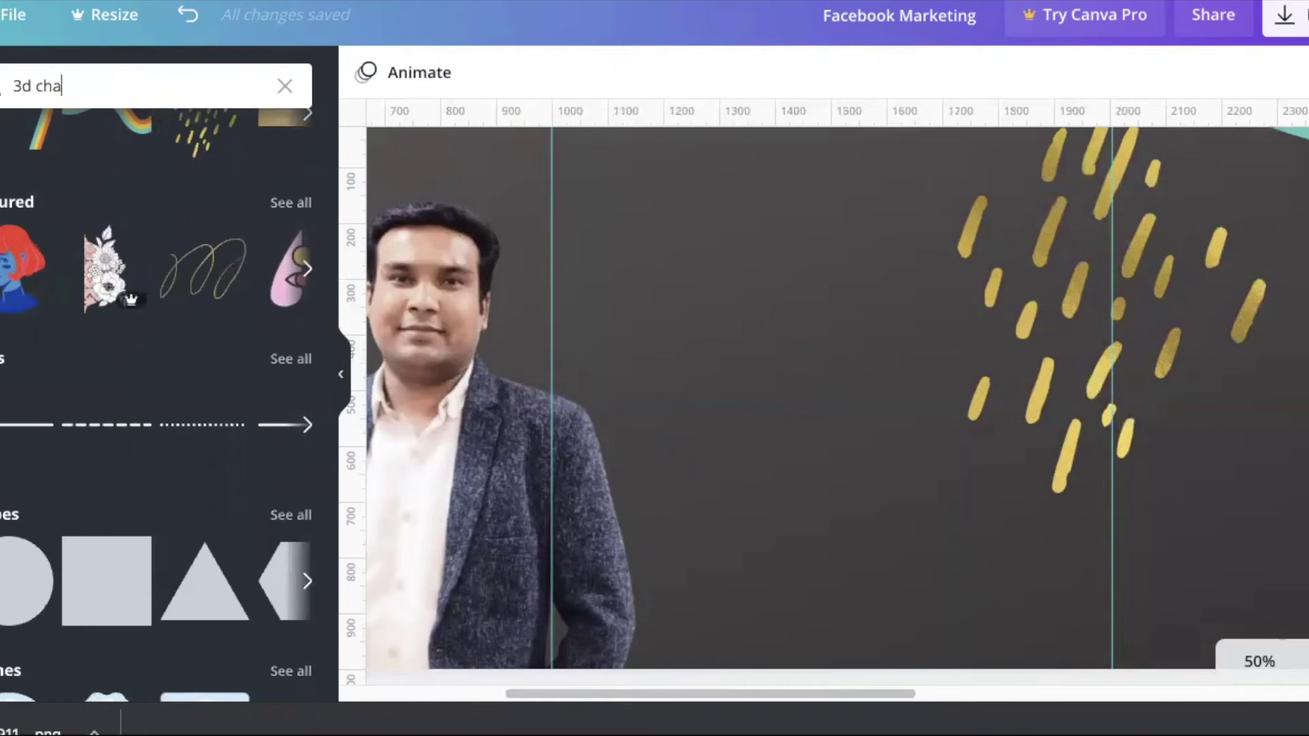
pyautogui.write('racter')
pyautogui.press('Return')
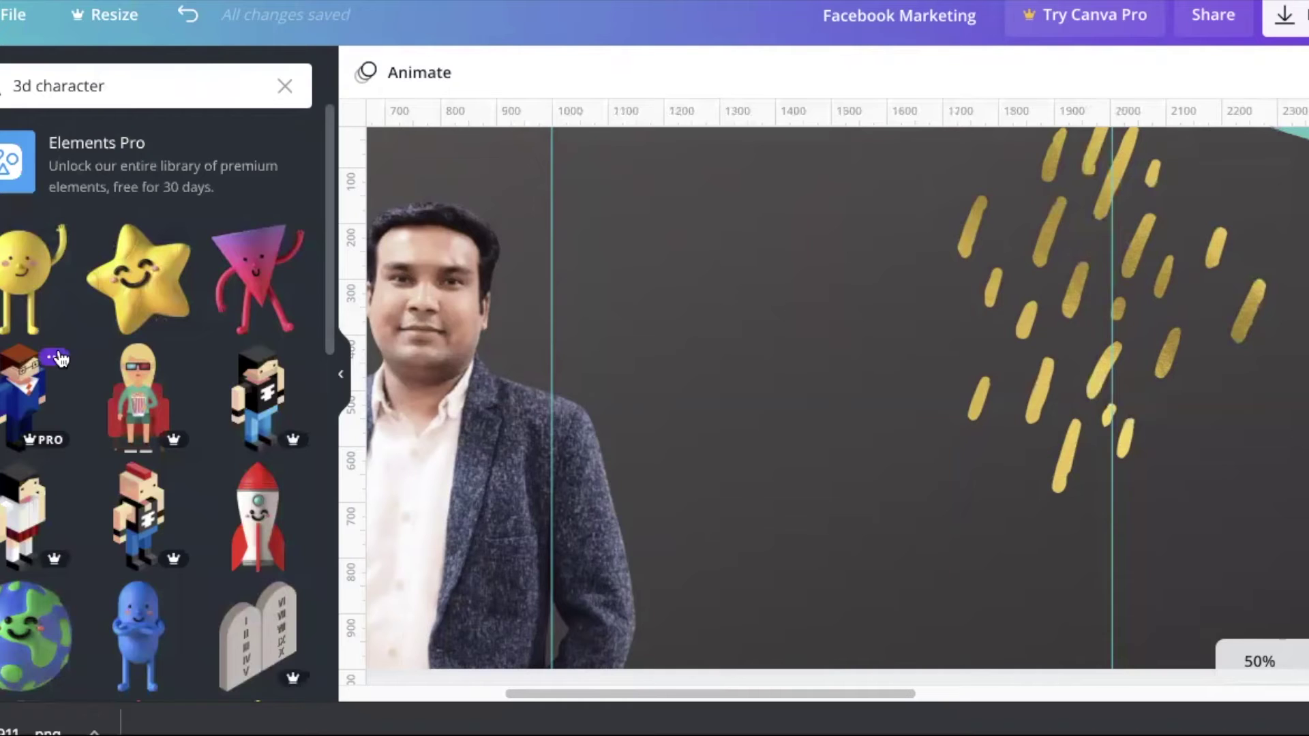
# Step: Add the free yellow round character with raised arms, shrink it and stand it on the canvas's lower edge across the 2000 px guide
pyautogui.click(26, 278)
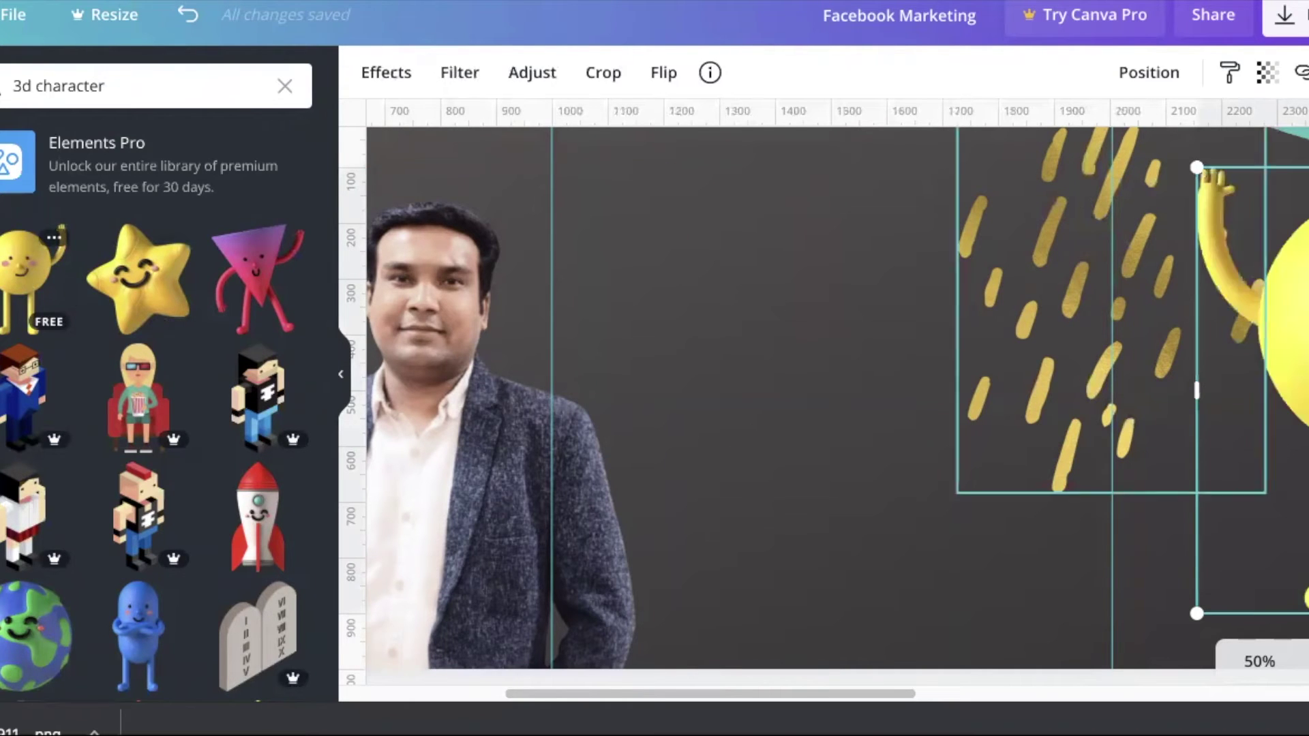
pyautogui.moveTo(1220, 436); pyautogui.dragTo(943, 432)
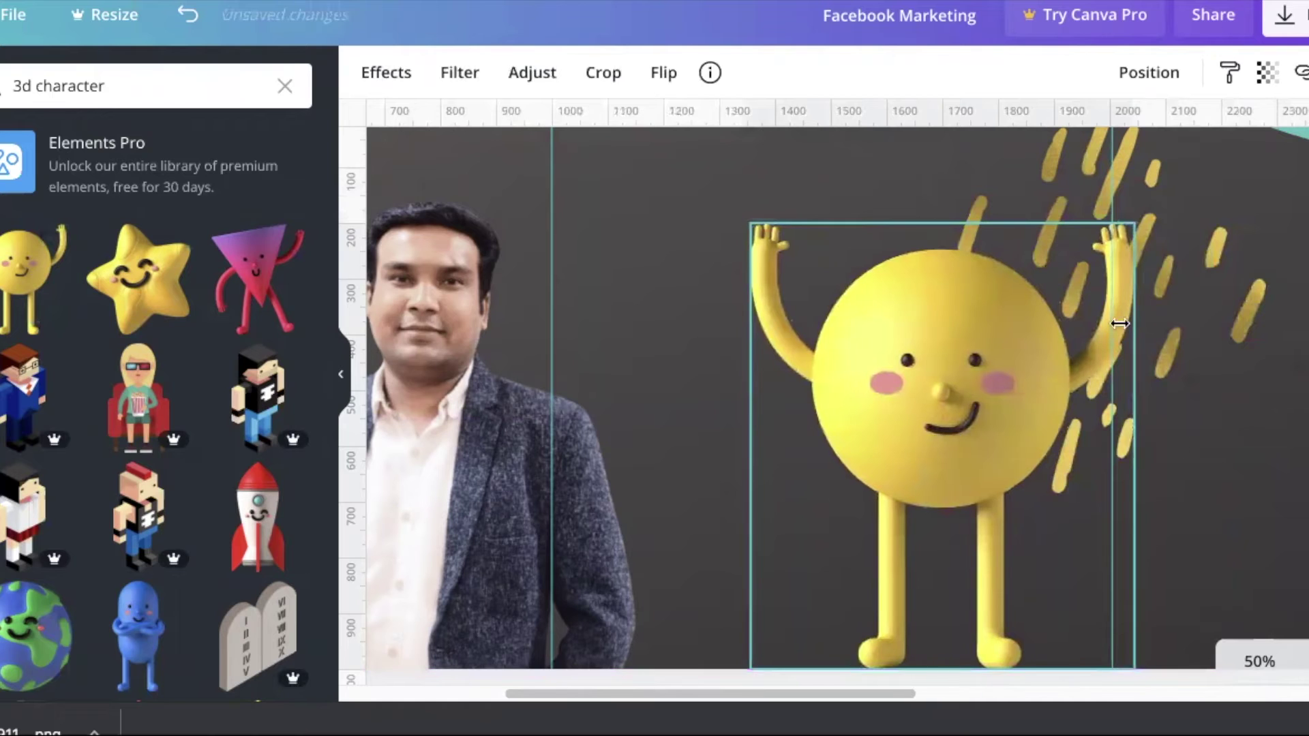
pyautogui.moveTo(1134, 223); pyautogui.dragTo(1078, 518)
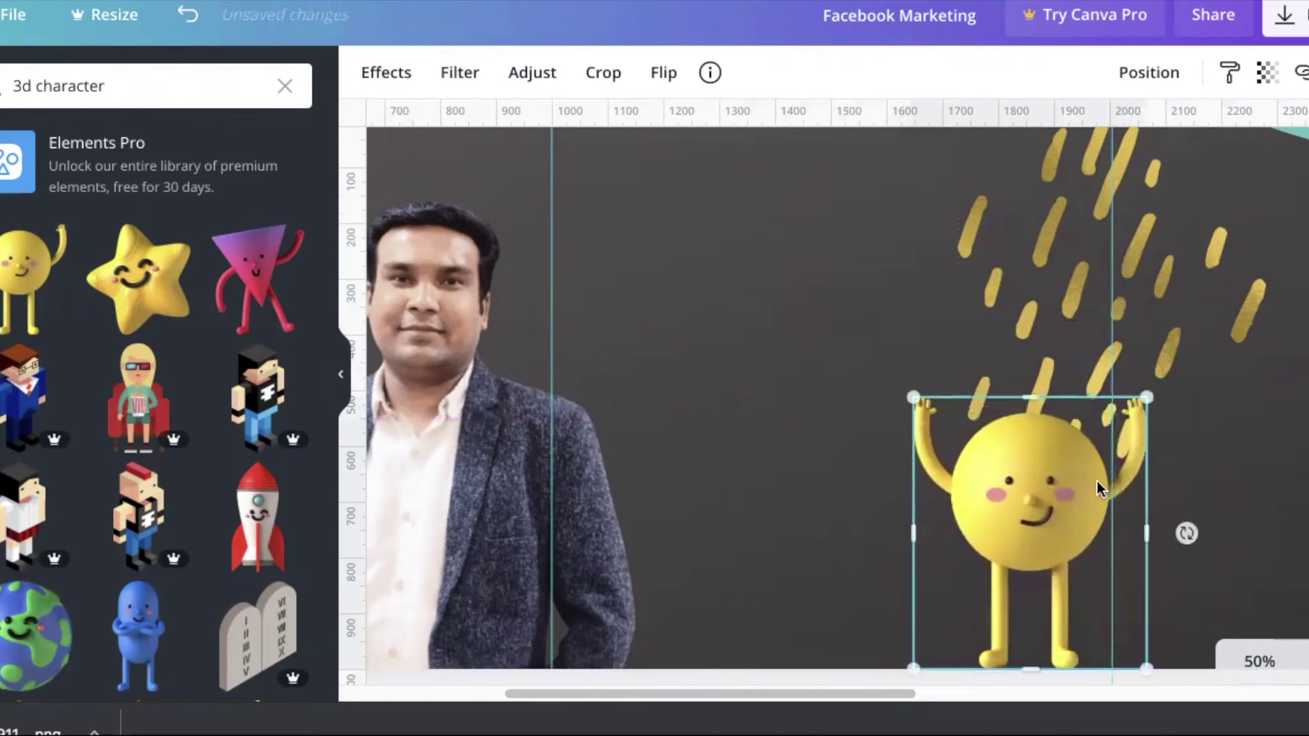
# Step: Shrink the gold dashes graphic and position it near the canvas's upper edge across the 2000 px guide, above the yellow character
pyautogui.click(1157, 311)
pyautogui.click(1016, 305)
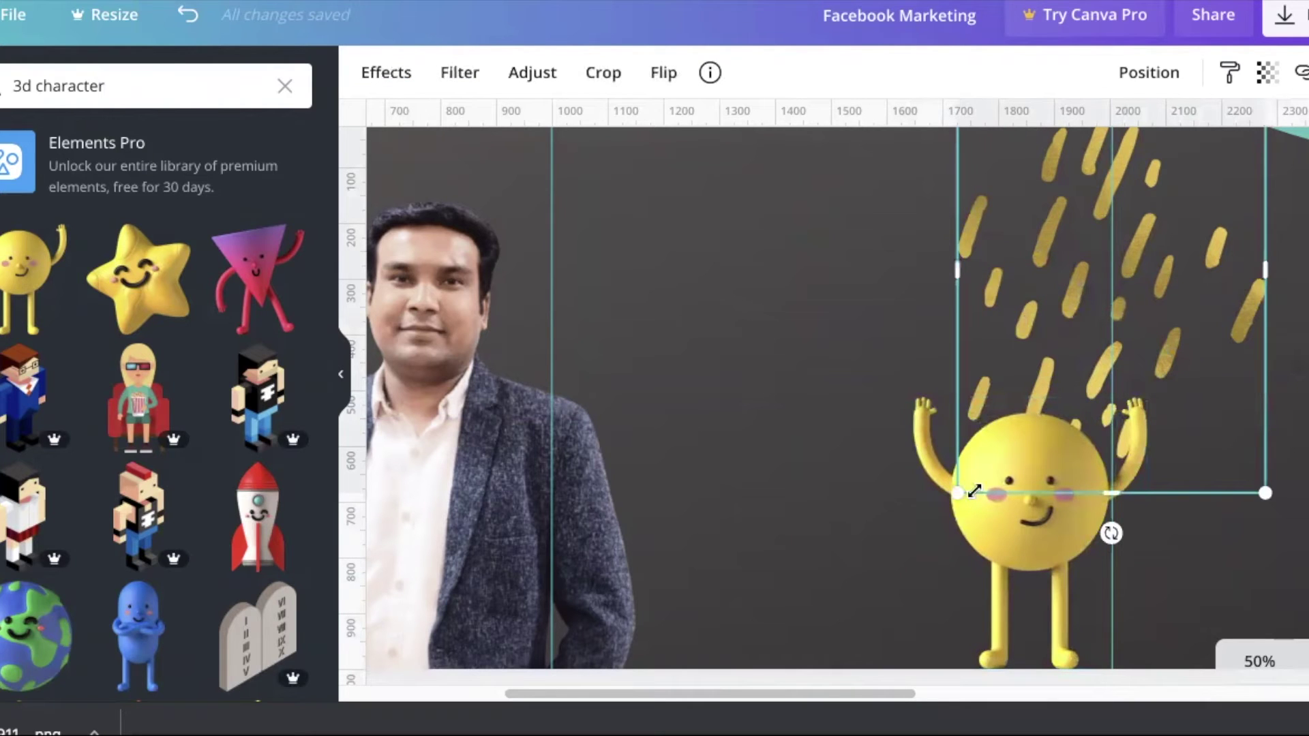
pyautogui.moveTo(960, 490); pyautogui.dragTo(1087, 305)
pyautogui.click(1188, 186)
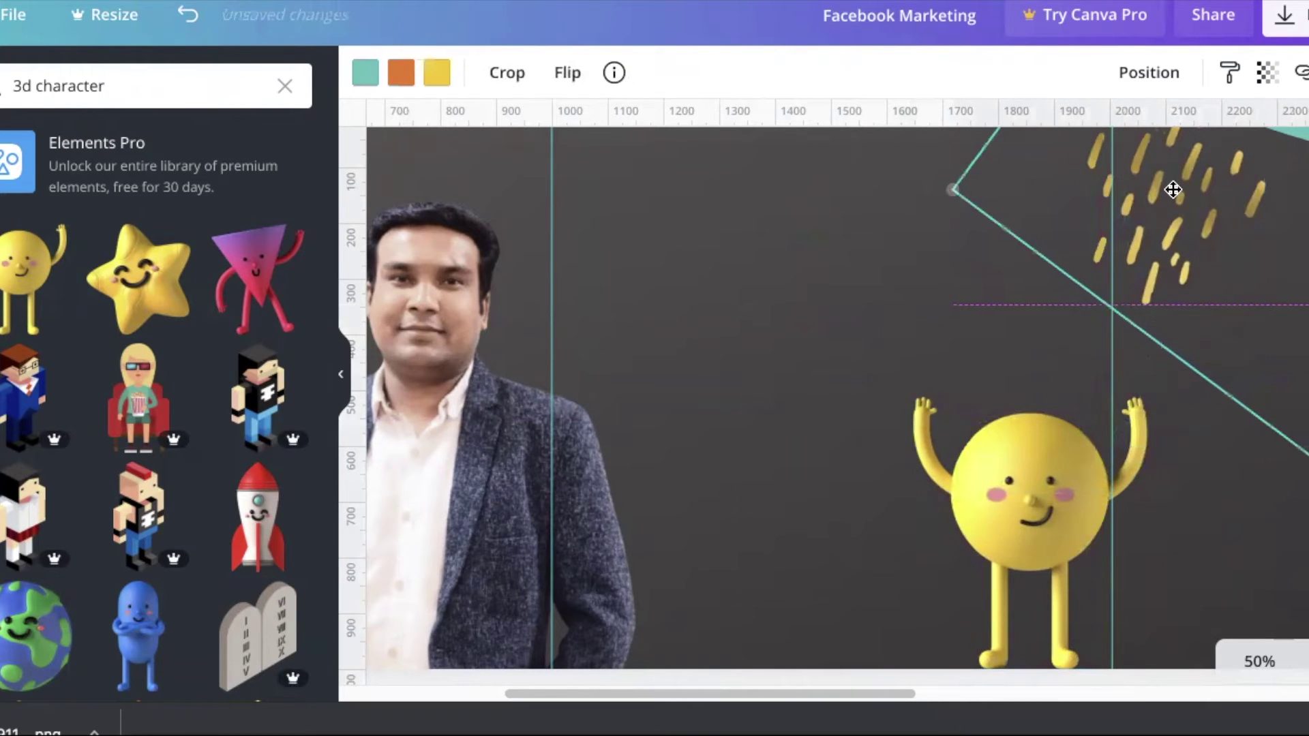
pyautogui.click(1091, 229)
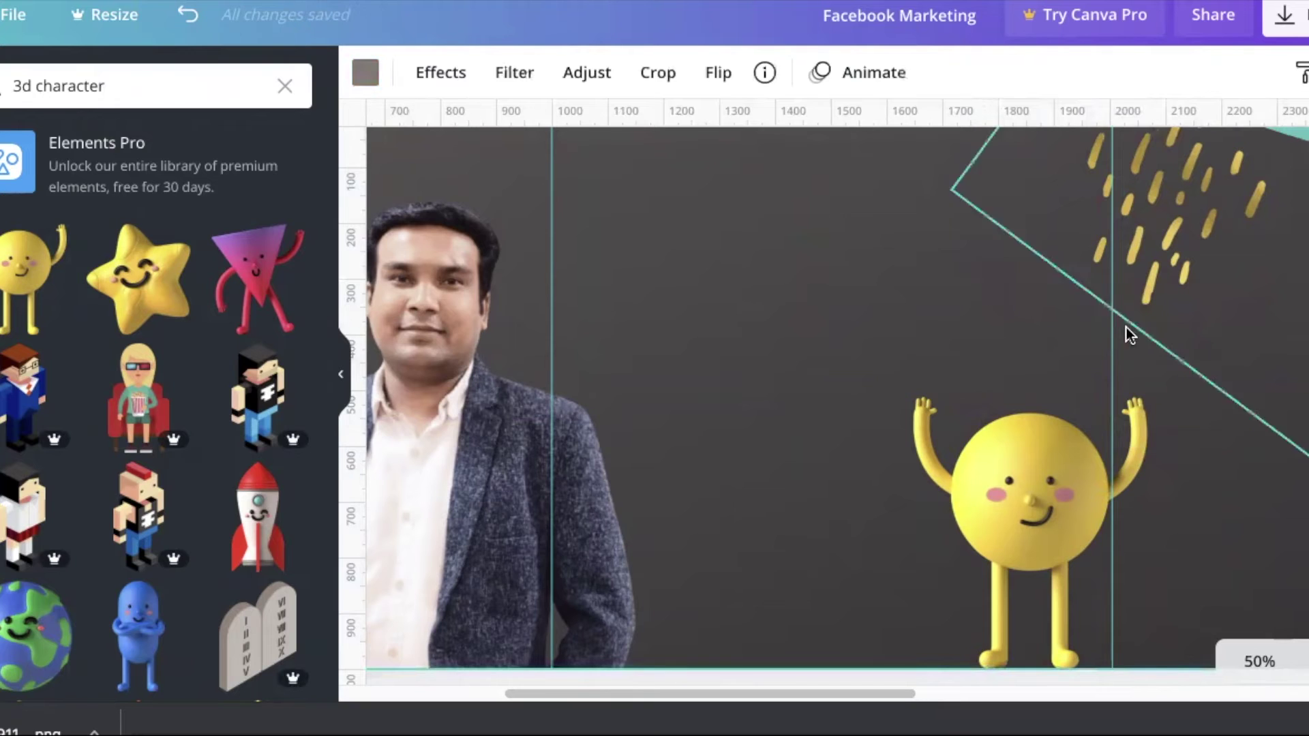
# Step: Search the elements for "facebook" and look through the results for a free Facebook logo
pyautogui.click(282, 87)
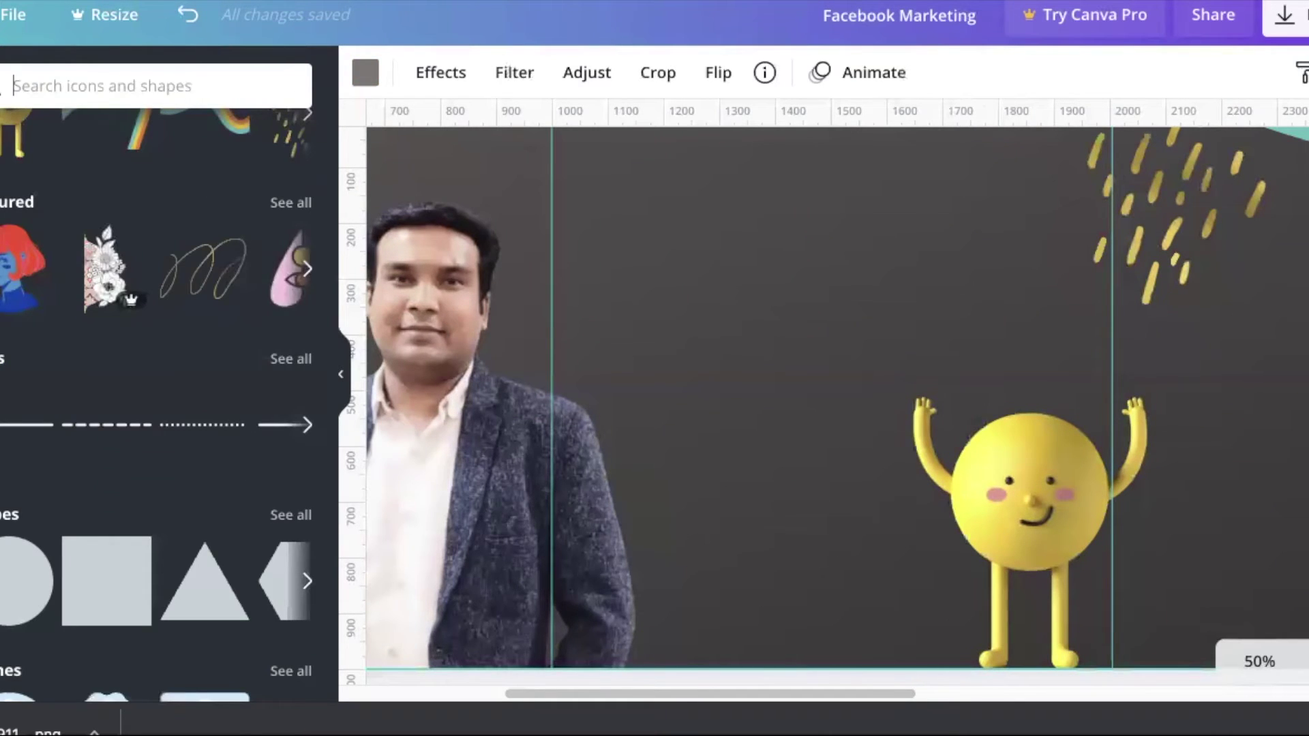
pyautogui.write('facebook')
pyautogui.press('Return')
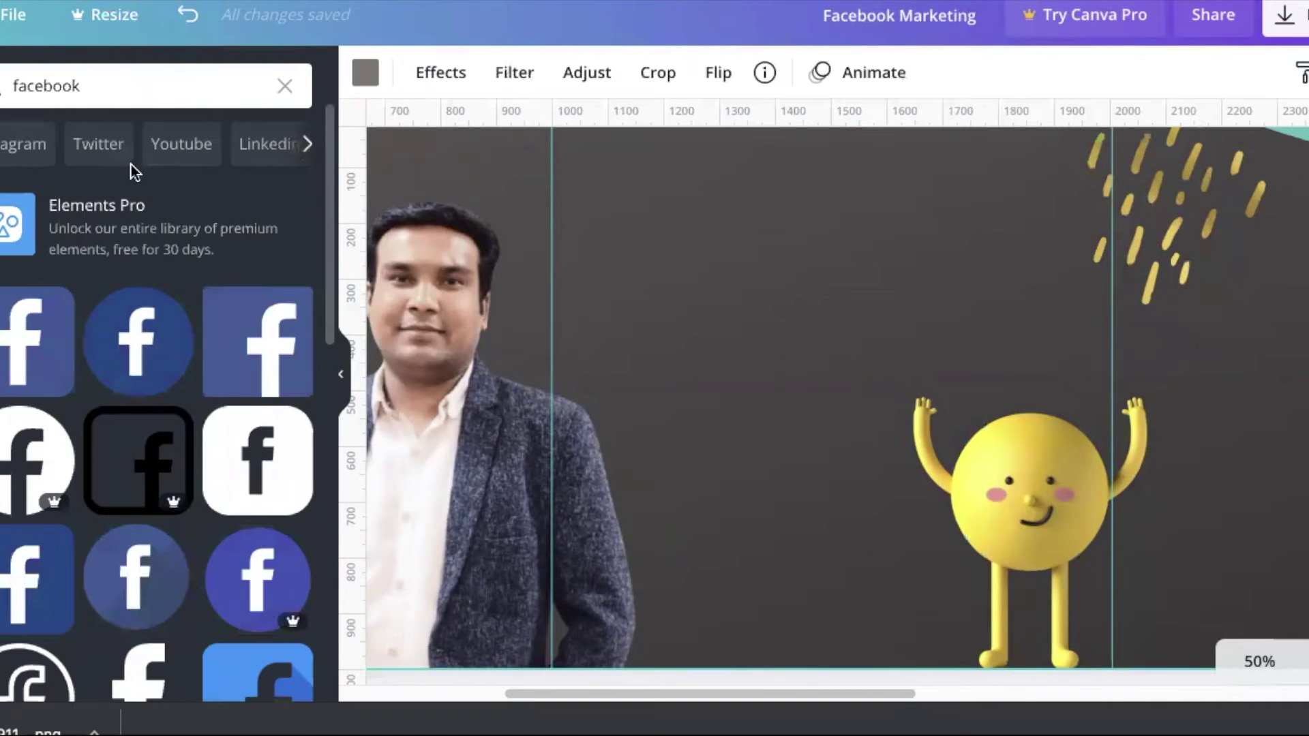
pyautogui.scroll(-3, 246, 337)
pyautogui.scroll(-5, 184, 450)
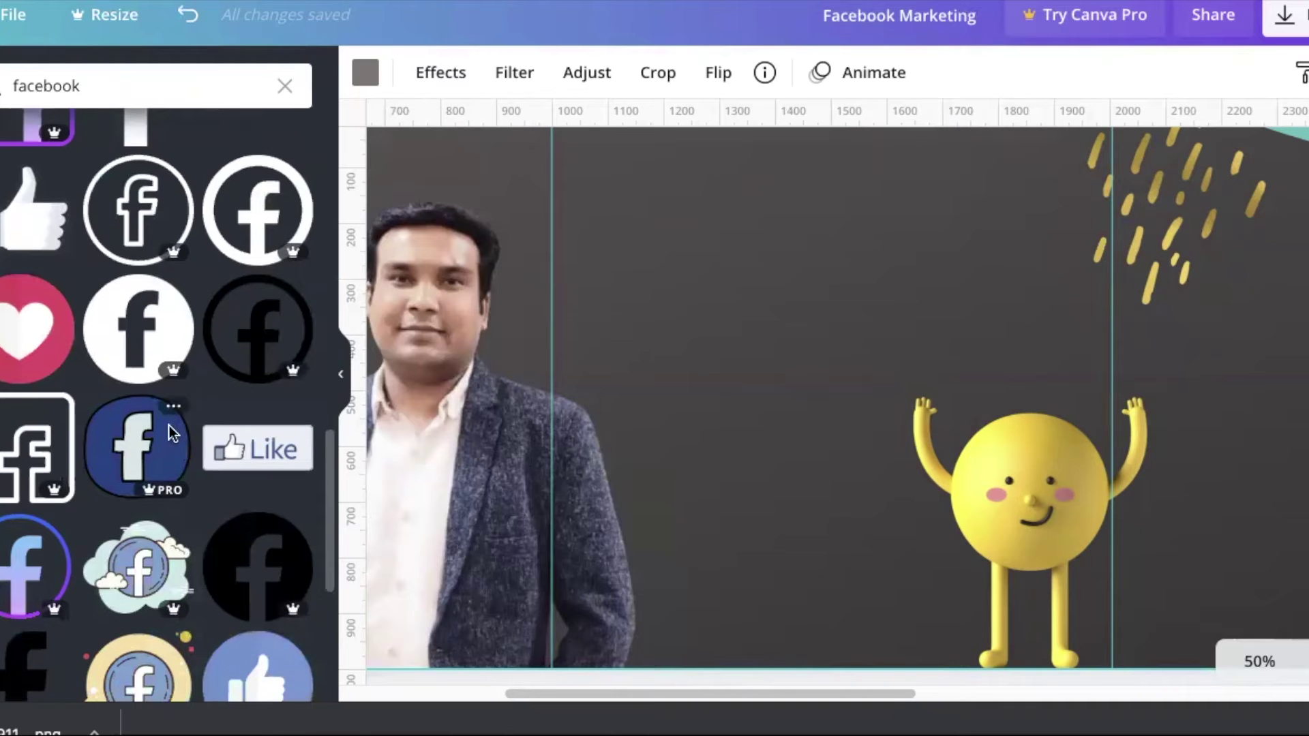
pyautogui.scroll(-8, 180, 443)
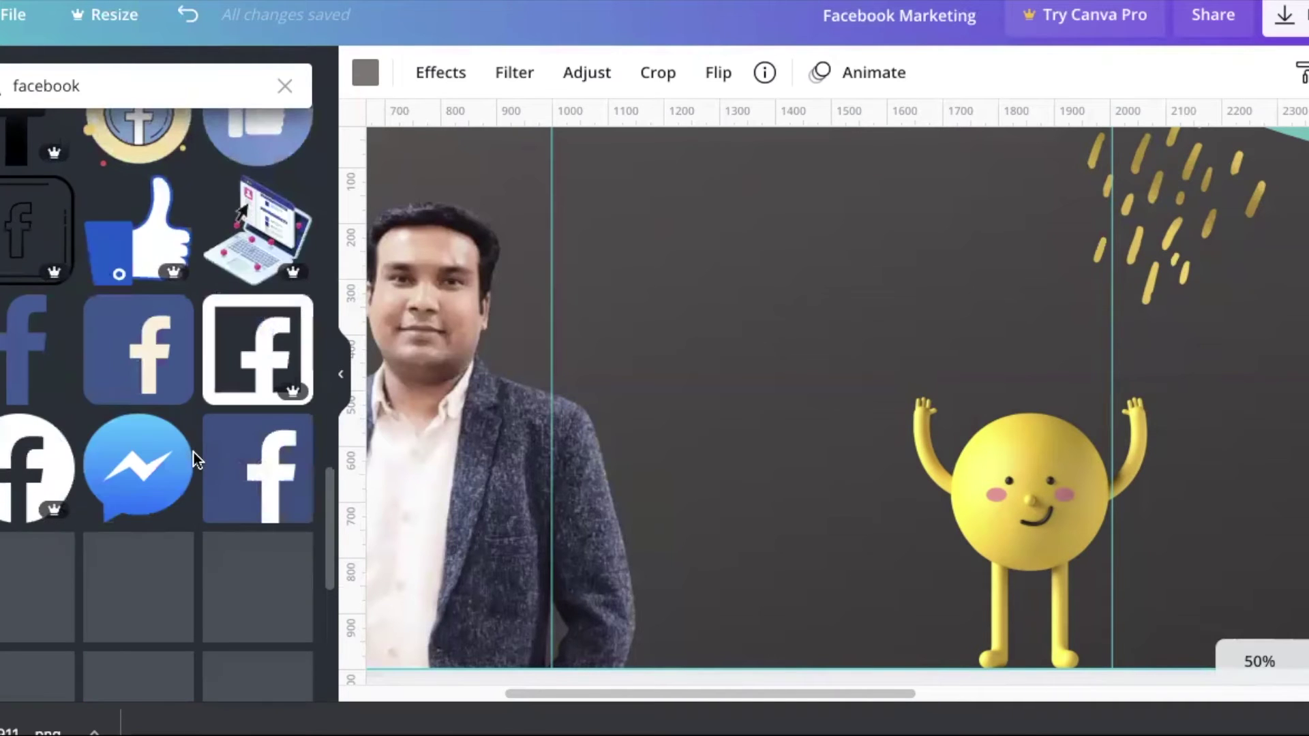
pyautogui.scroll(-5, 170, 453)
pyautogui.scroll(-3, 136, 447)
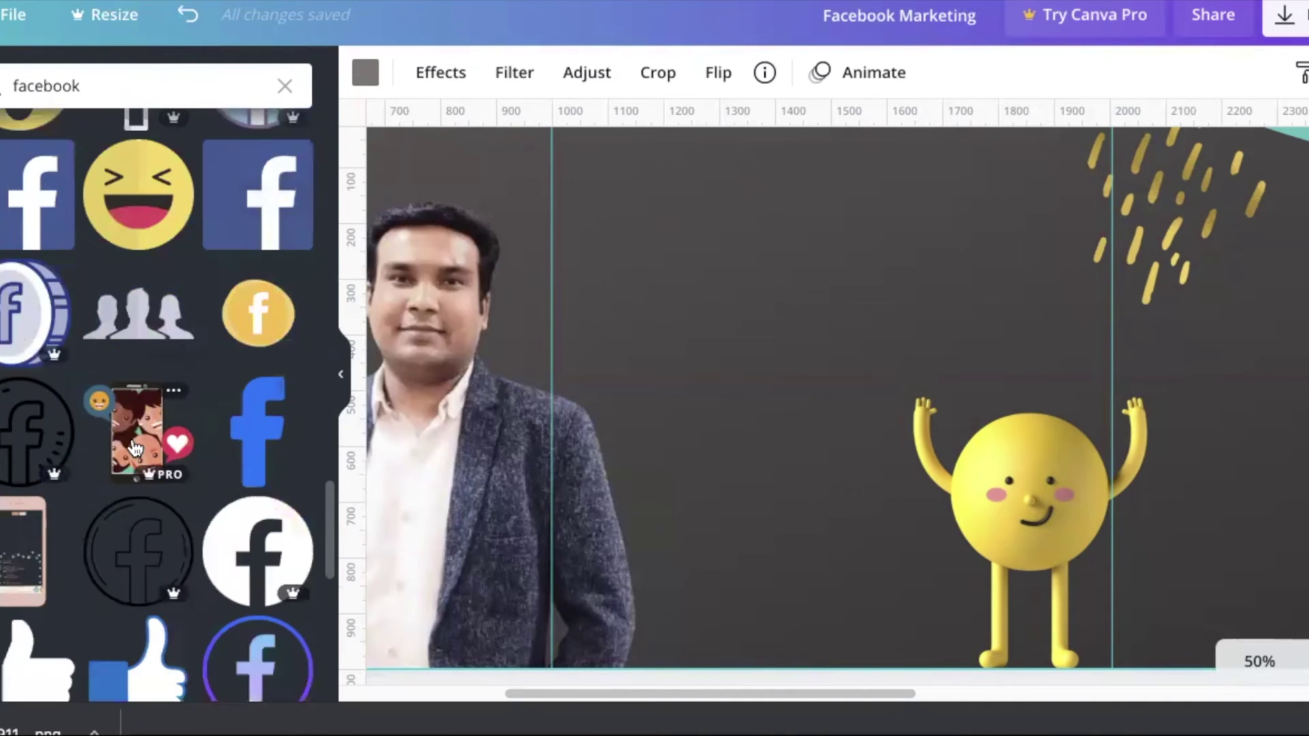
pyautogui.scroll(-5, 137, 448)
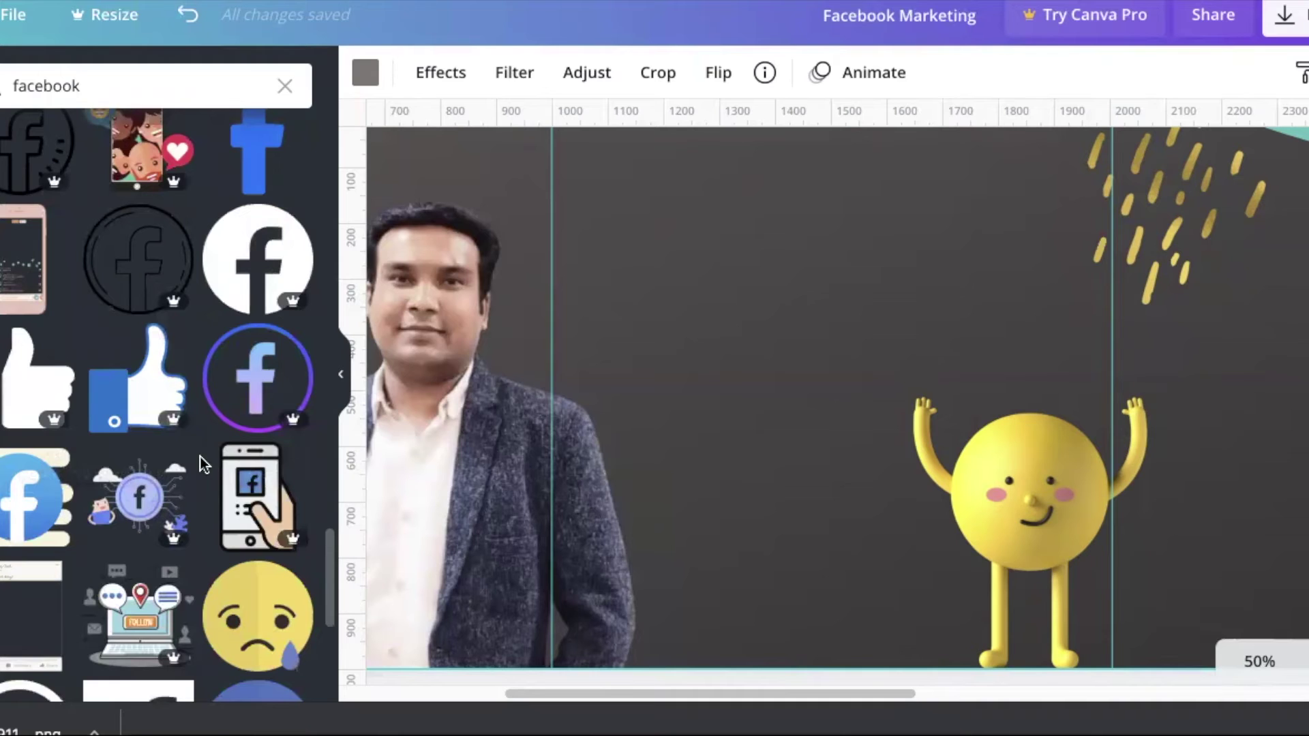
pyautogui.scroll(-1, 150, 466)
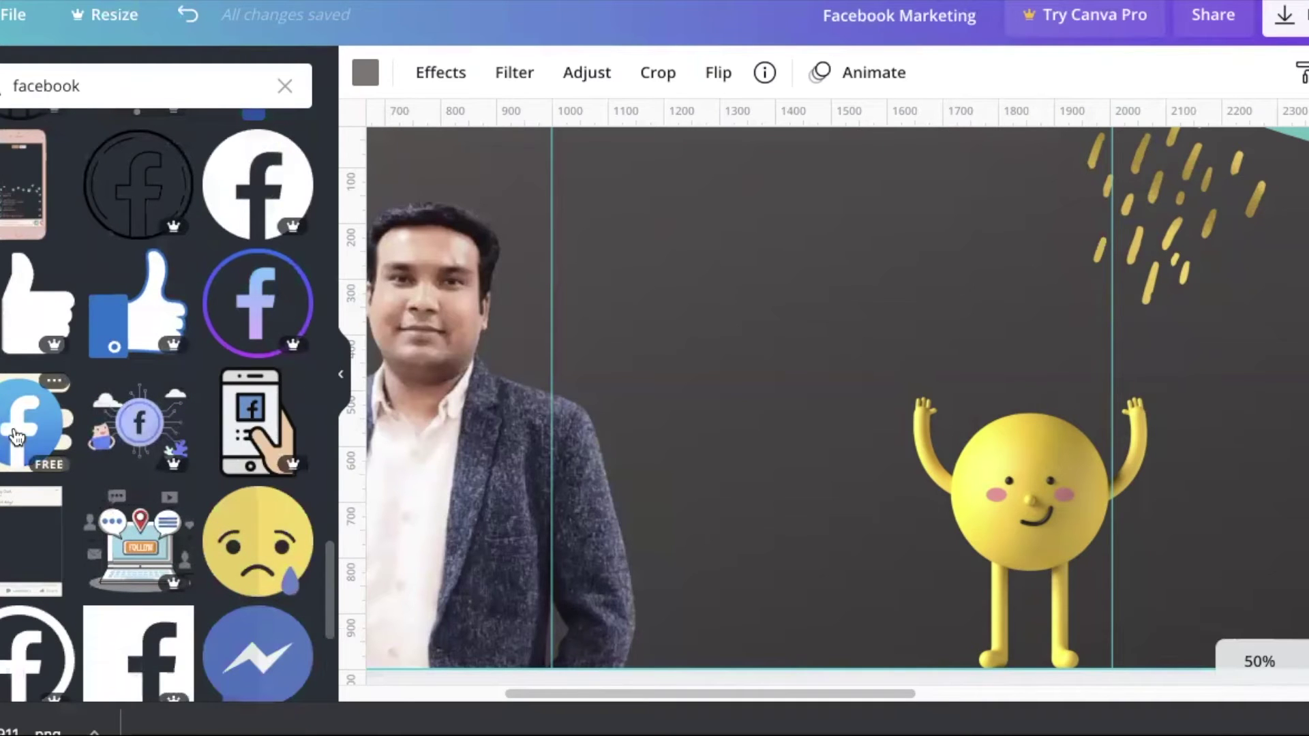
# Step: Add the free round blue Facebook logo with cream stripes, shrink it and place it in the upper part of the second slide
pyautogui.click(17, 436)
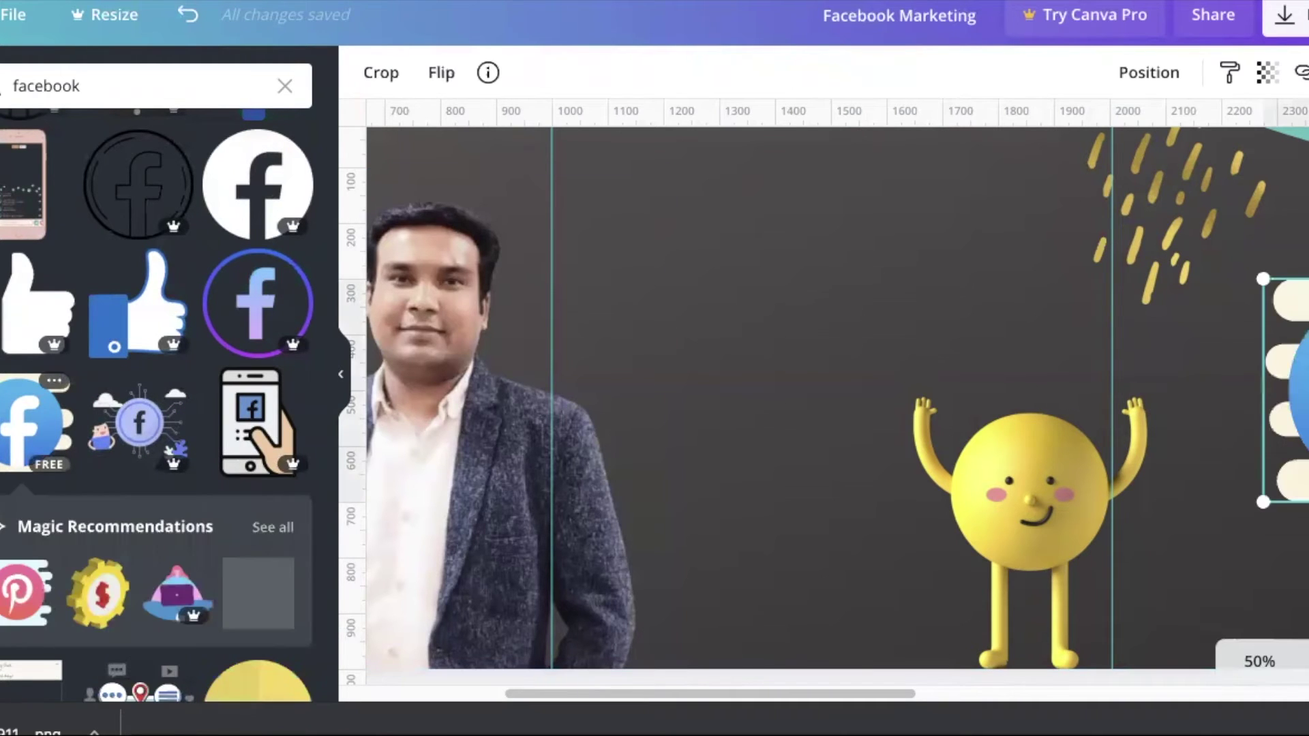
pyautogui.moveTo(1285, 389); pyautogui.dragTo(783, 267)
pyautogui.moveTo(918, 391); pyautogui.dragTo(796, 279)
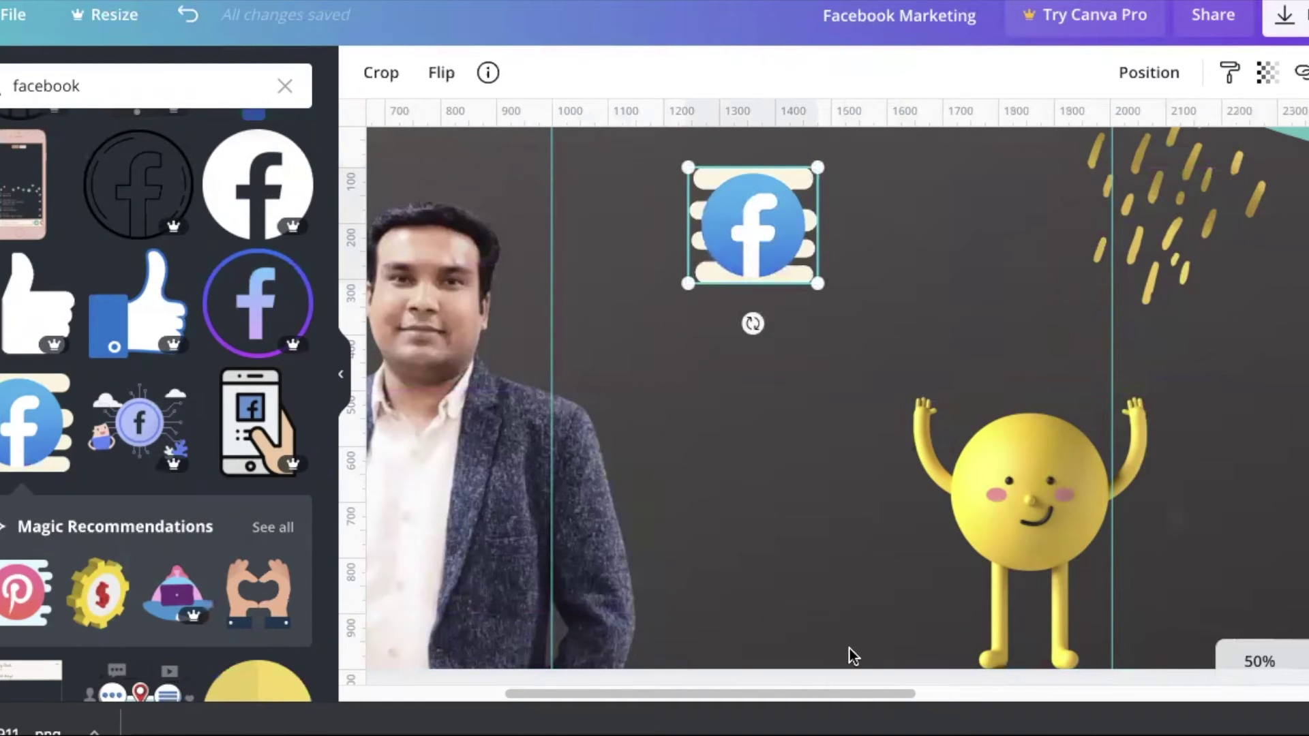
# Step: Search the elements for "arrow", look through the results and clear the search
pyautogui.click(1053, 521)
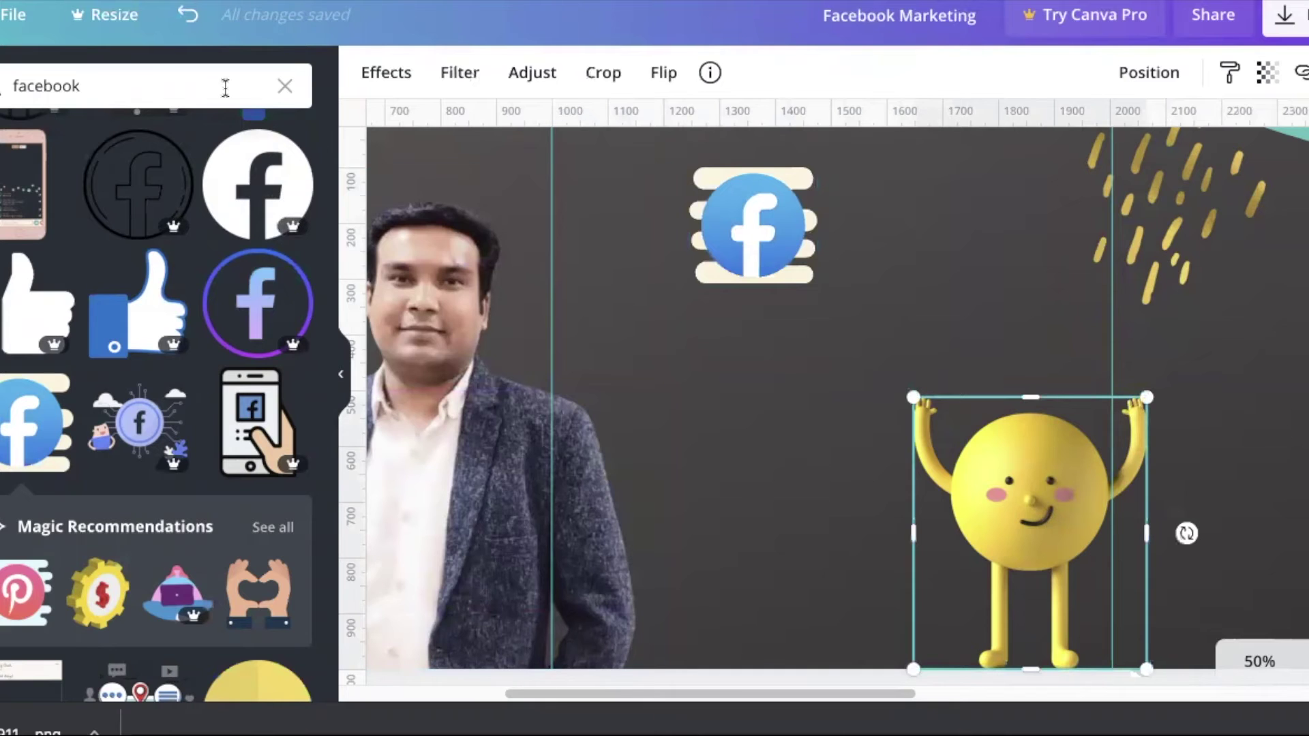
pyautogui.click(283, 87)
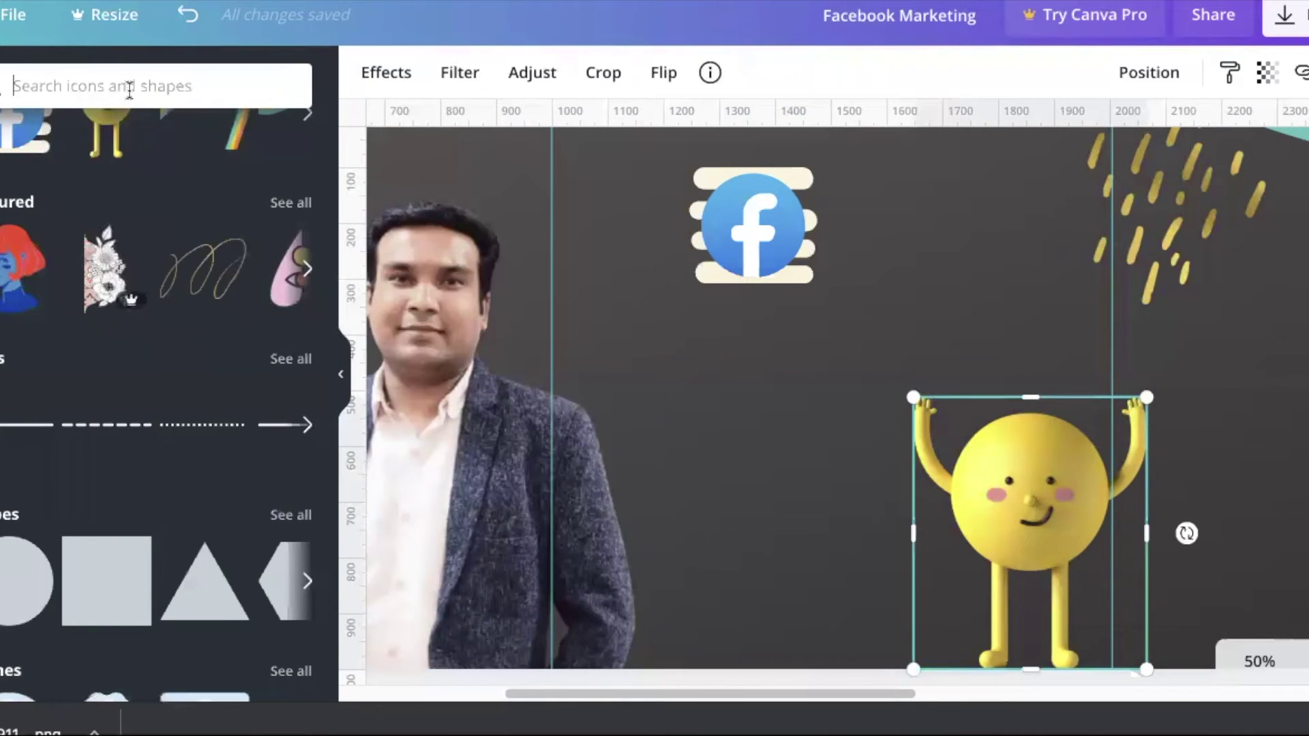
pyautogui.click(130, 87)
pyautogui.write('arrow')
pyautogui.press('Return')
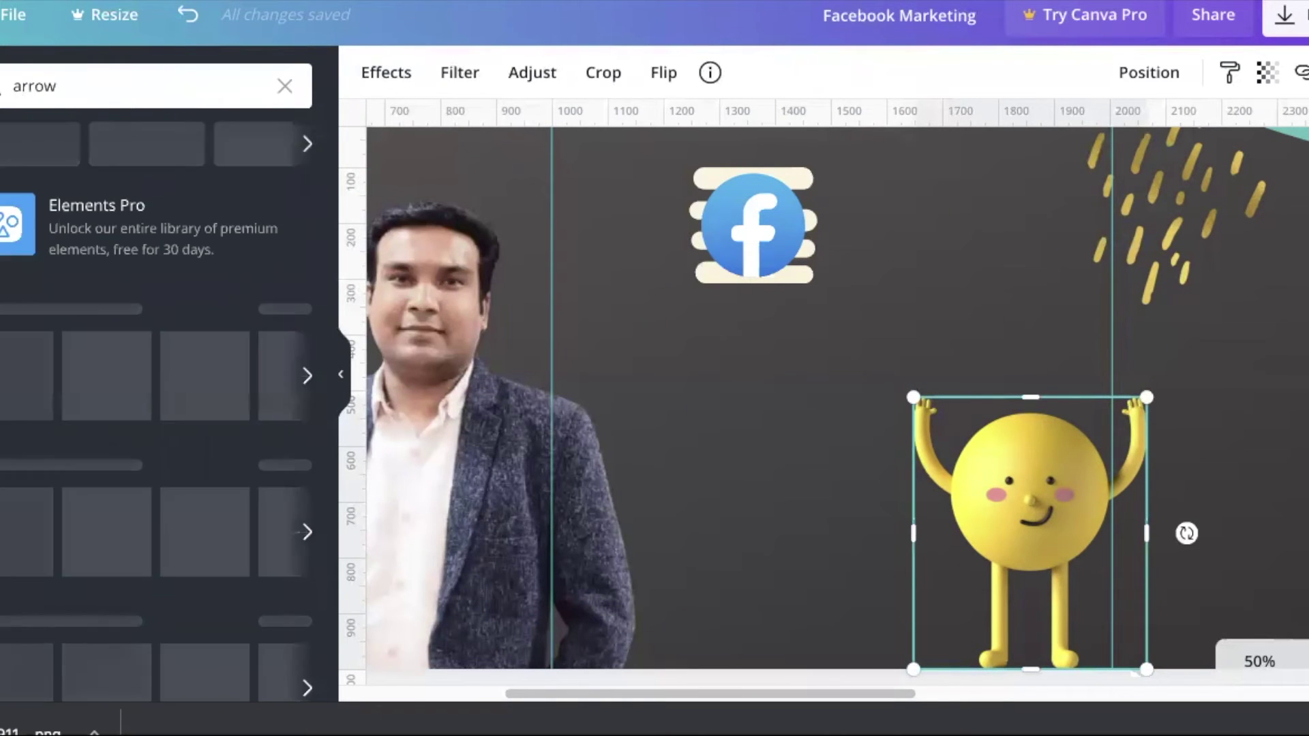
pyautogui.scroll(-2, 76, 467)
pyautogui.scroll(-5, 88, 477)
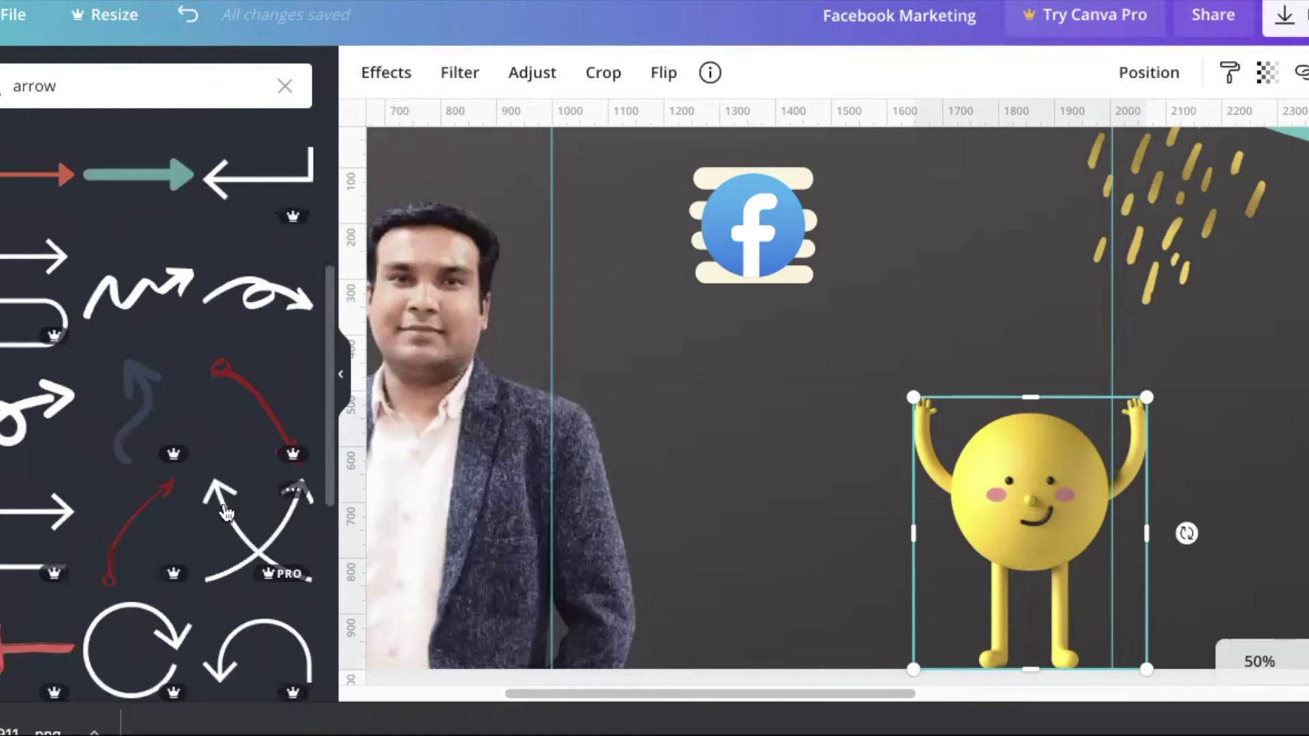
pyautogui.scroll(-1, 223, 510)
pyautogui.scroll(-5, 219, 505)
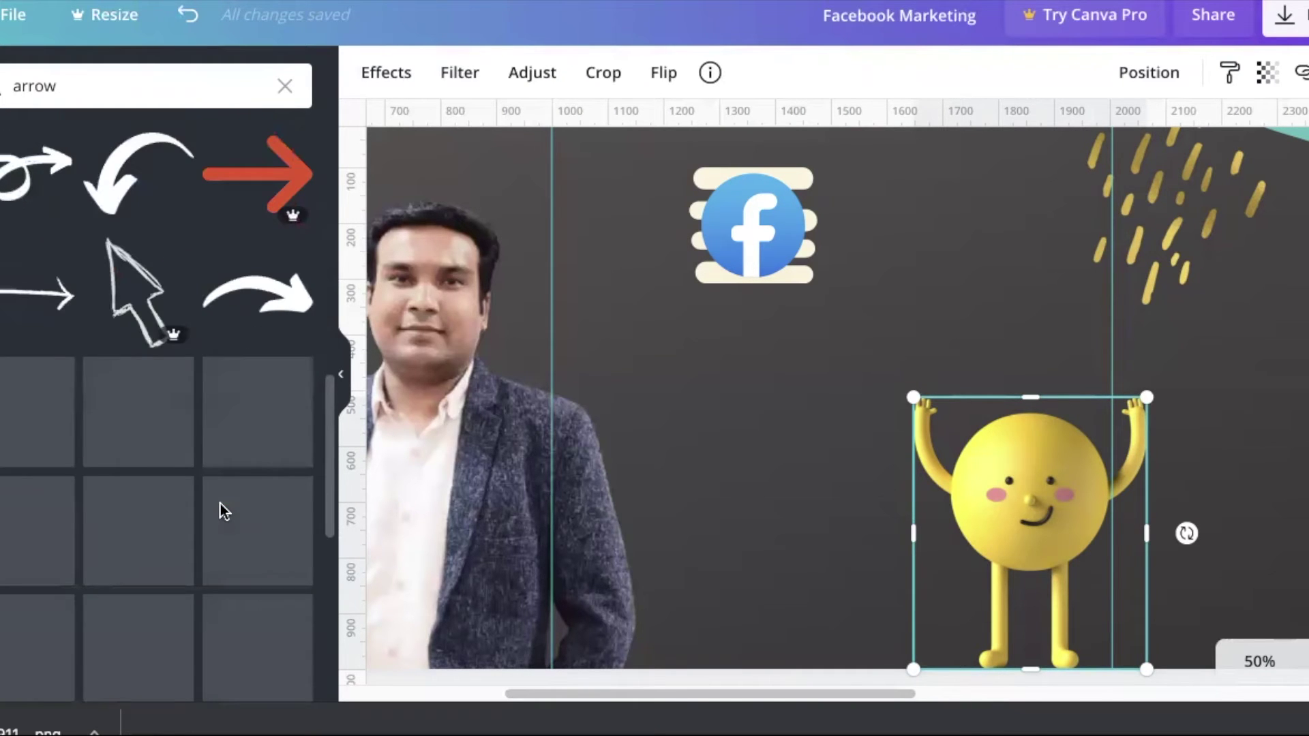
pyautogui.scroll(-1, 253, 488)
pyautogui.scroll(-5, 252, 488)
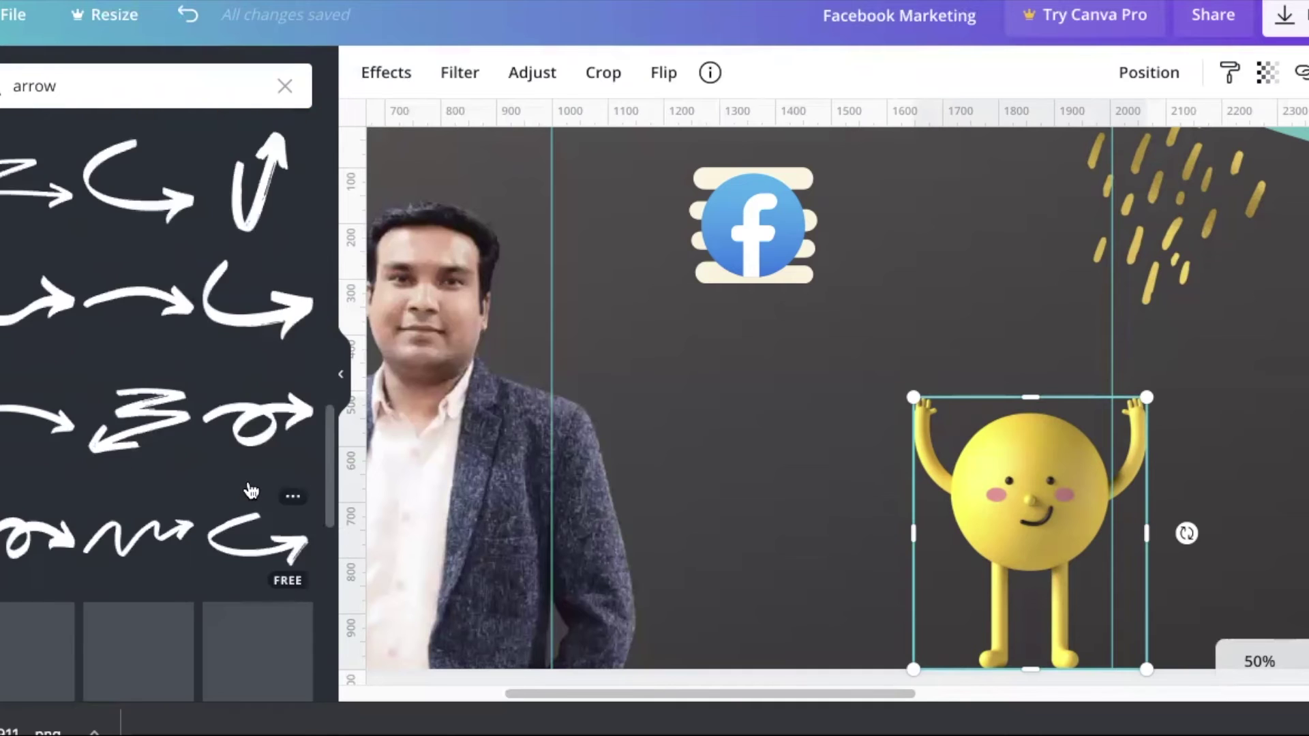
pyautogui.scroll(15, 239, 330)
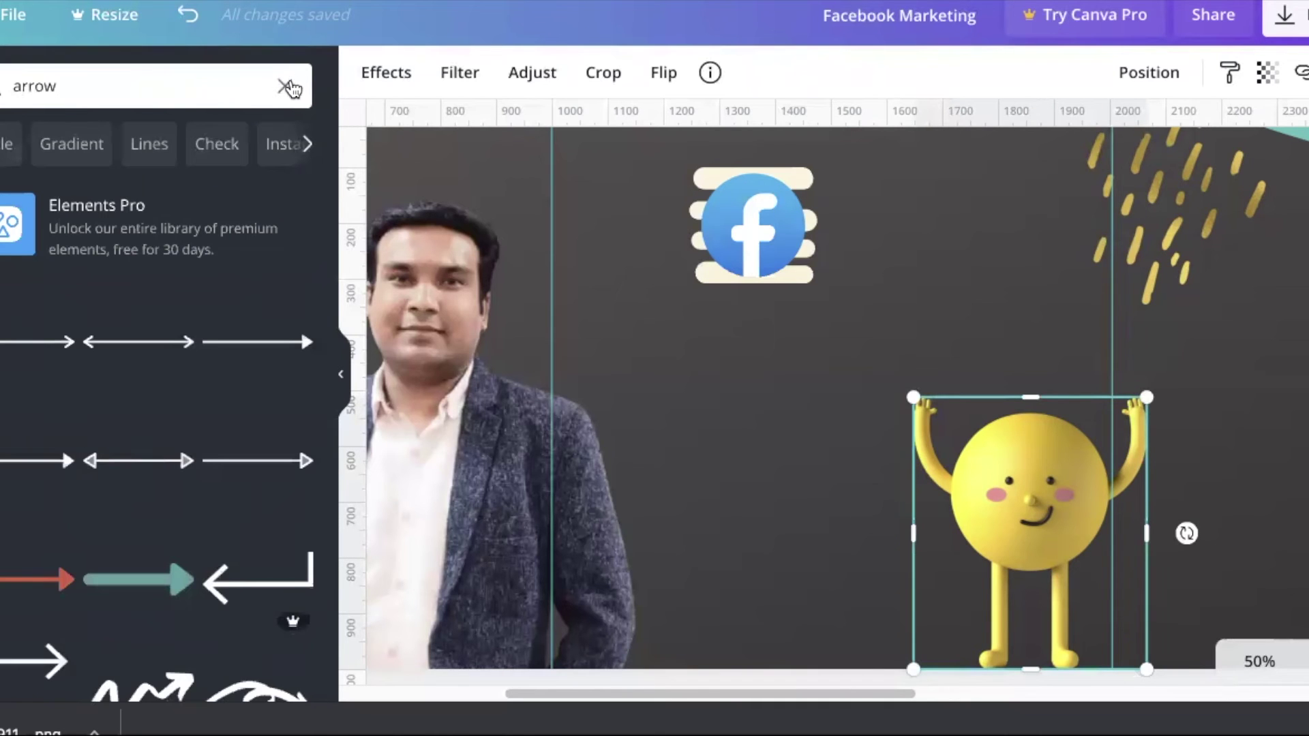
pyautogui.click(292, 88)
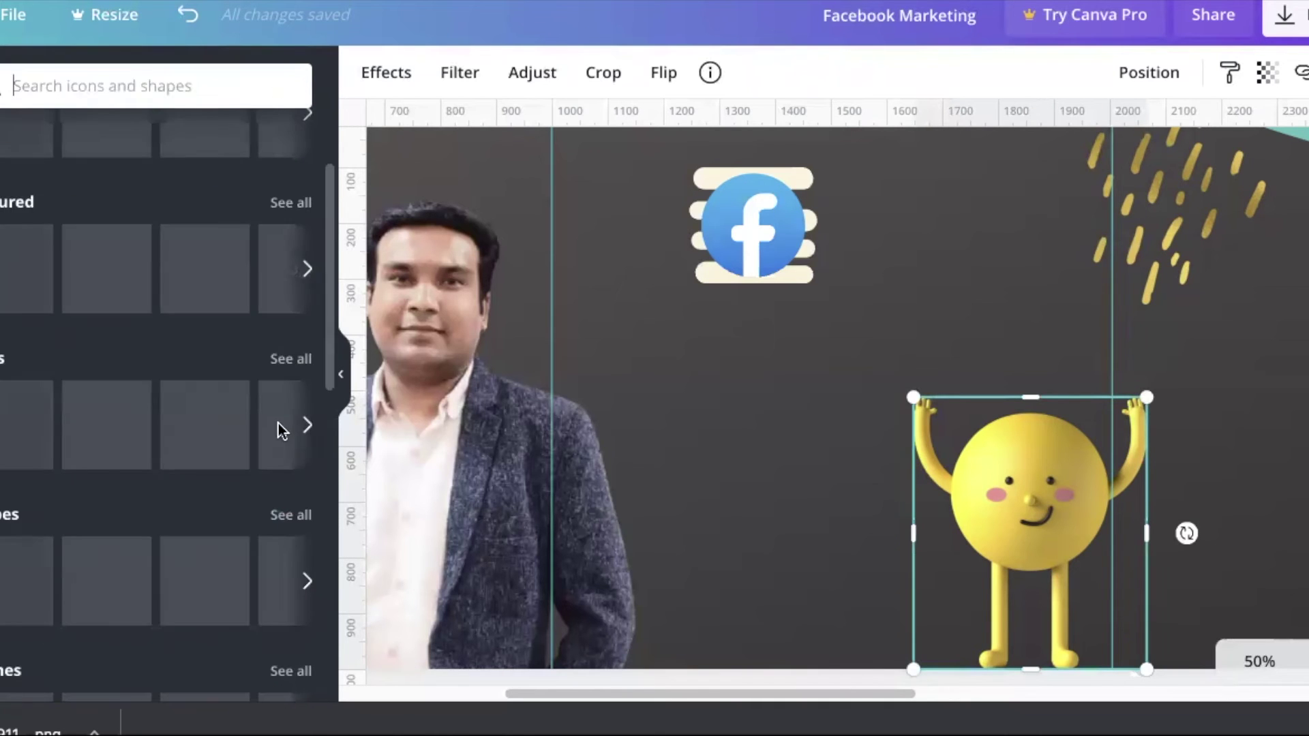
# Step: Browse the full collection of lines and add the free thick teal arrow to the canvas
pyautogui.click(286, 370)
pyautogui.scroll(-1, 168, 540)
pyautogui.scroll(-5, 168, 539)
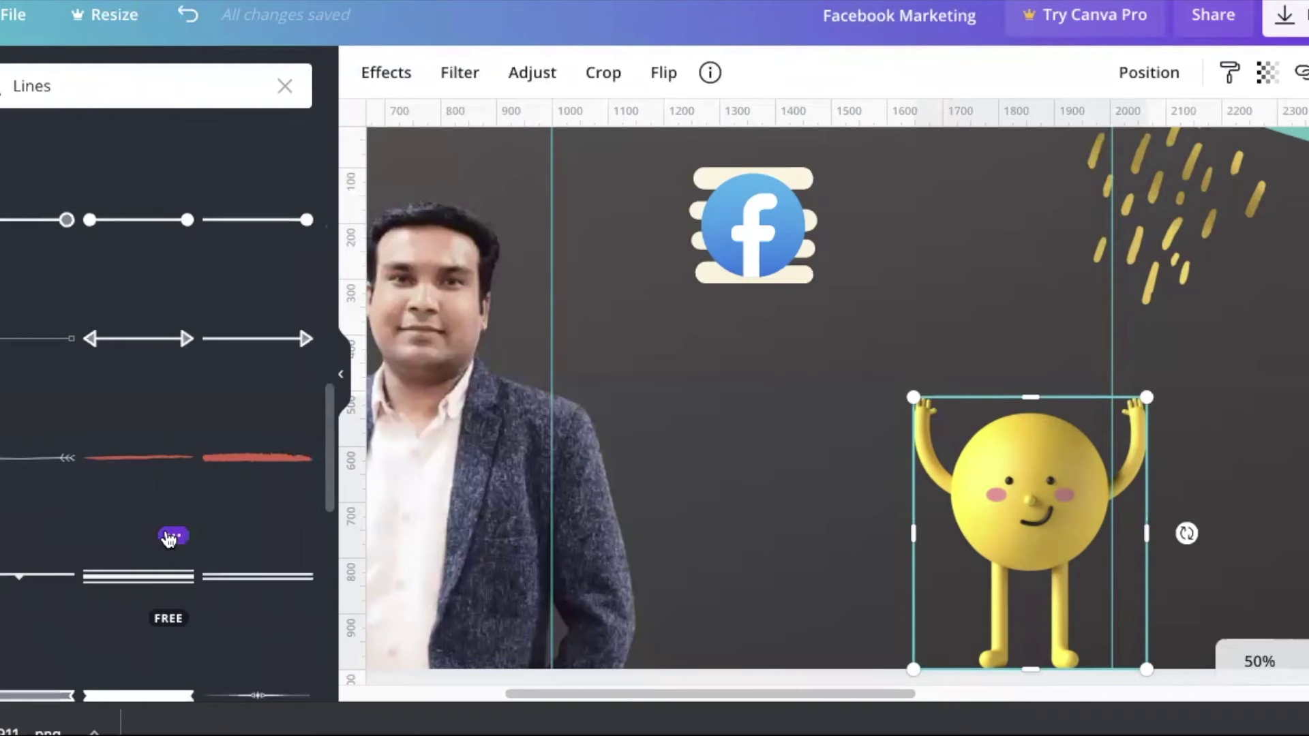
pyautogui.scroll(-3, 169, 539)
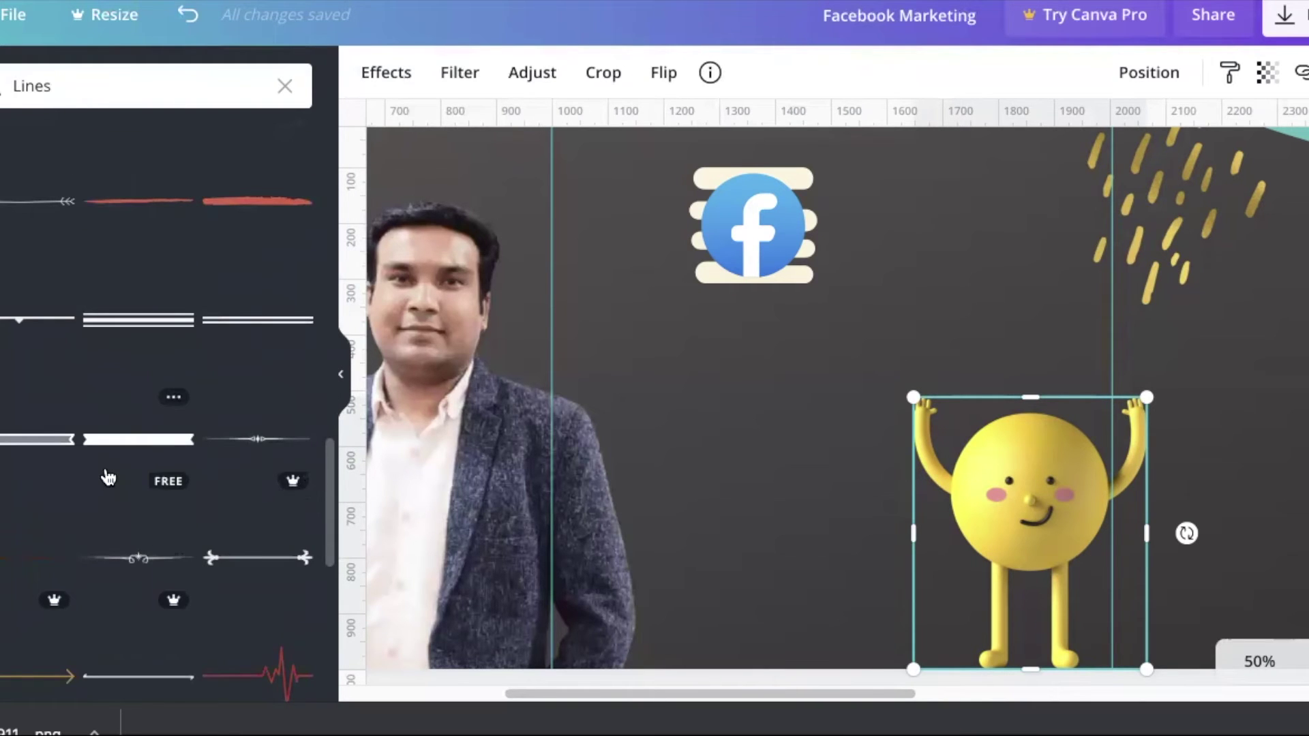
pyautogui.scroll(-3, 108, 477)
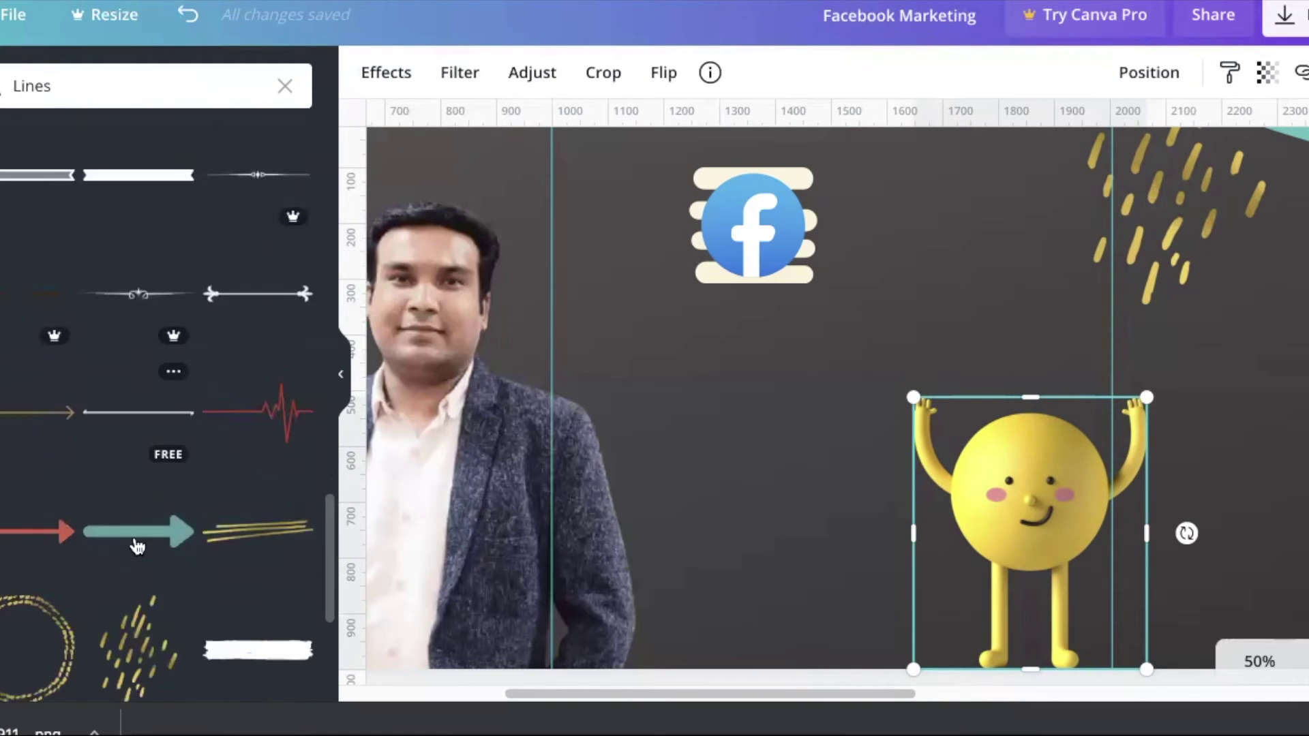
pyautogui.click(137, 538)
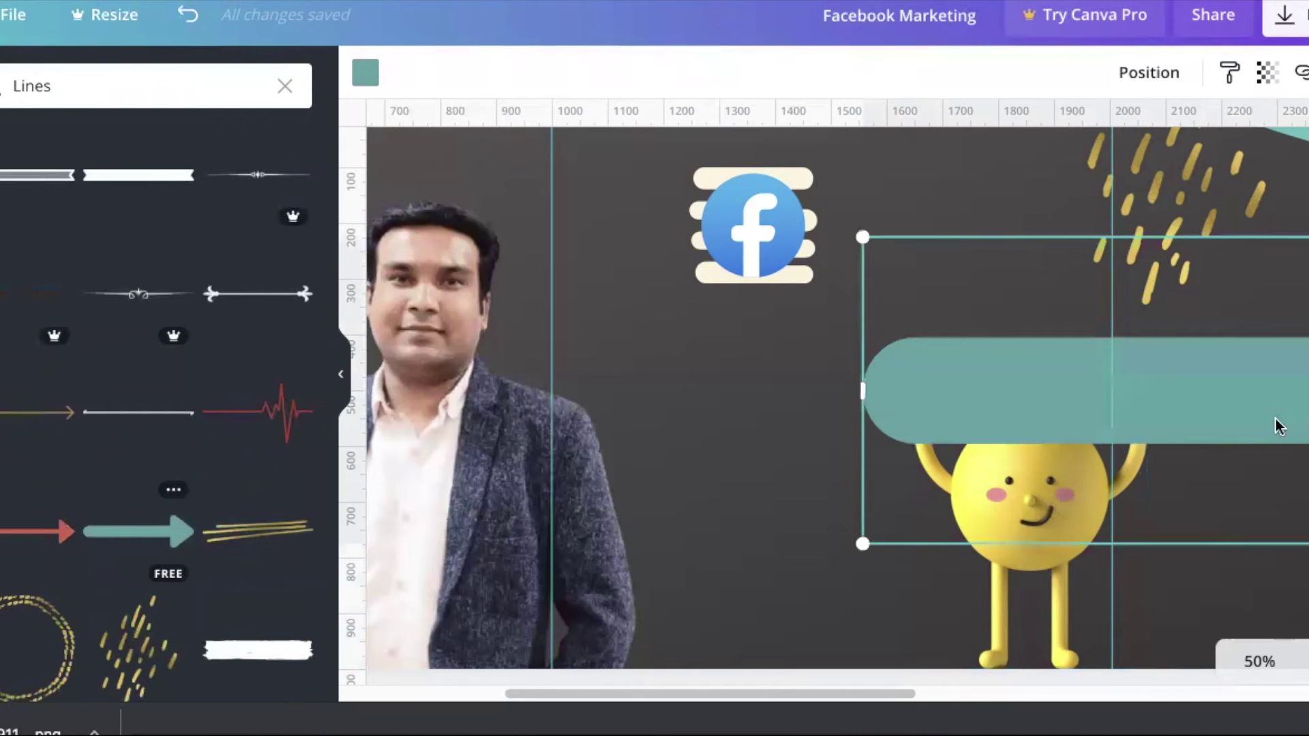
# Step: Shrink the arrow to about 297 x 87 px, place it at the canvas's lower edge beside the 2000 px guide and stand the character on it
pyautogui.moveTo(858, 239); pyautogui.dragTo(1049, 357)
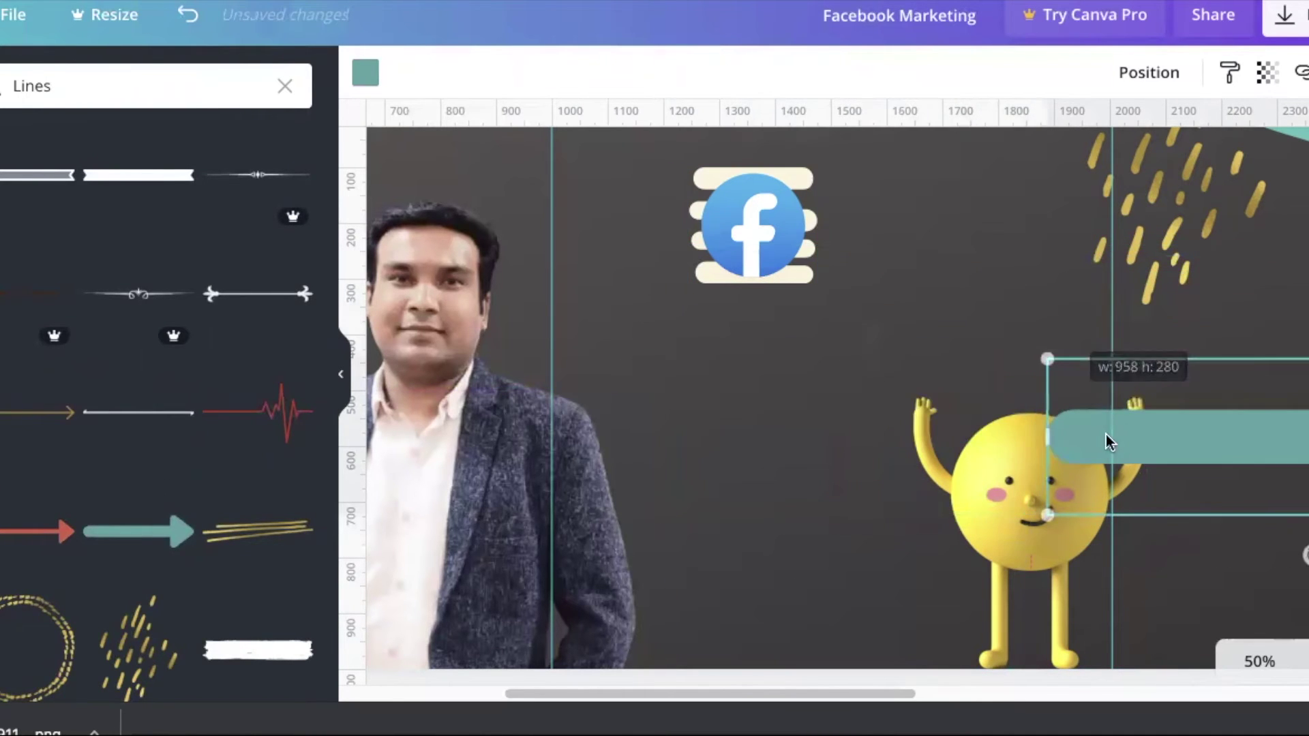
pyautogui.hotkey('ctrl', 'z')
pyautogui.moveTo(521, 393); pyautogui.dragTo(648, 555)
pyautogui.moveTo(613, 479); pyautogui.dragTo(983, 585)
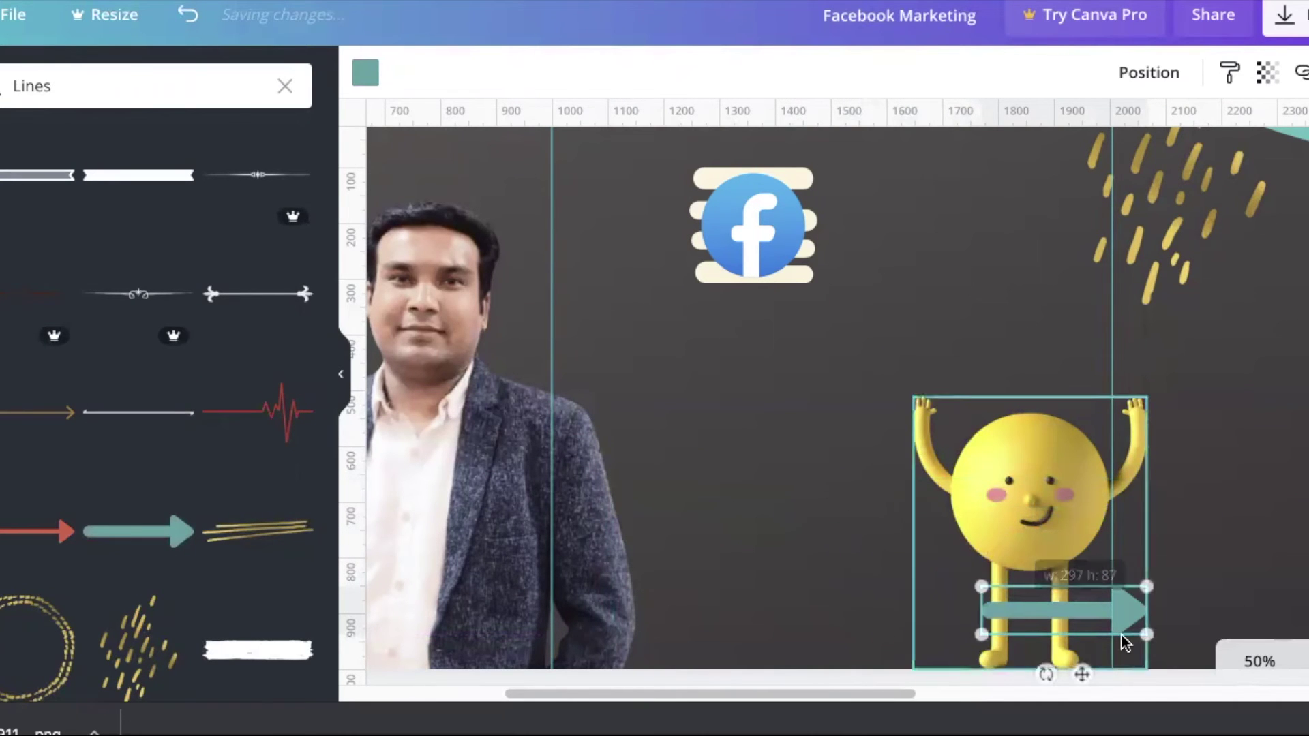
pyautogui.moveTo(1075, 619); pyautogui.dragTo(1025, 642)
pyautogui.moveTo(1075, 531); pyautogui.dragTo(1056, 477)
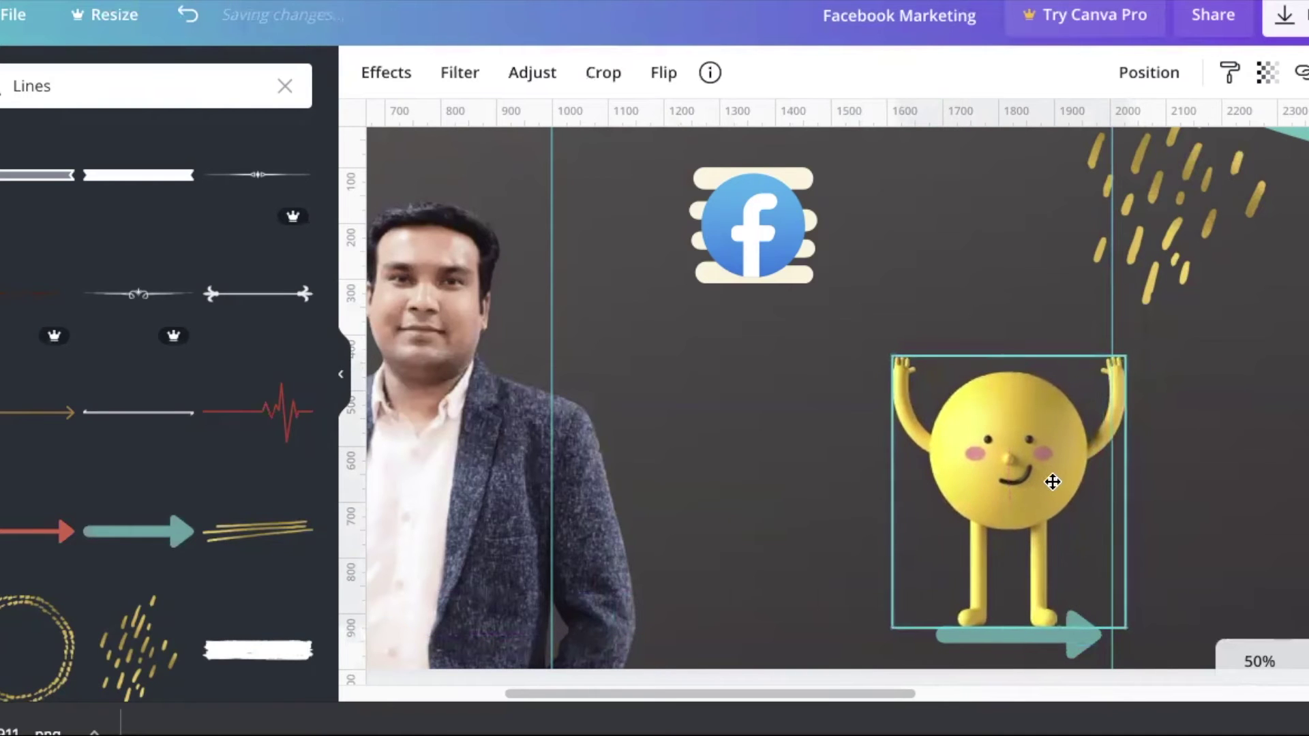
# Step: Recolor the arrow under the character with the yellow from the document colors
pyautogui.click(1070, 656)
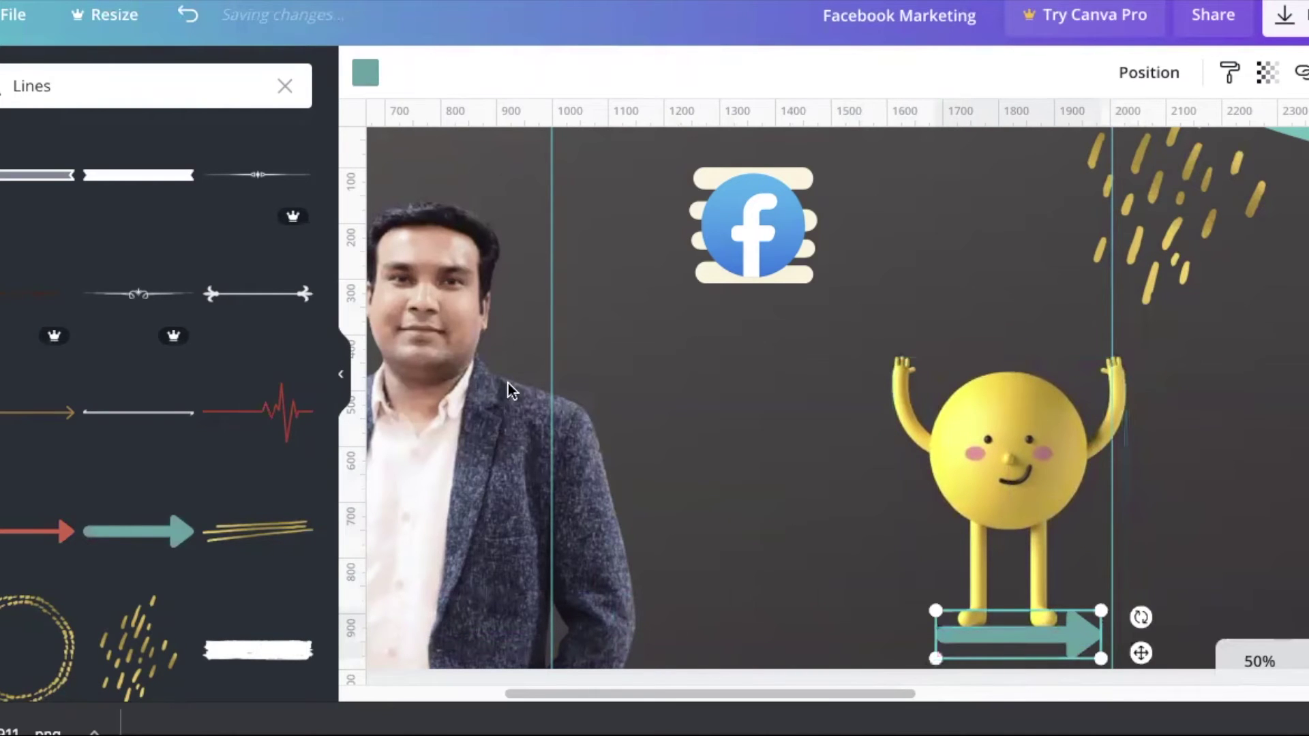
pyautogui.click(367, 73)
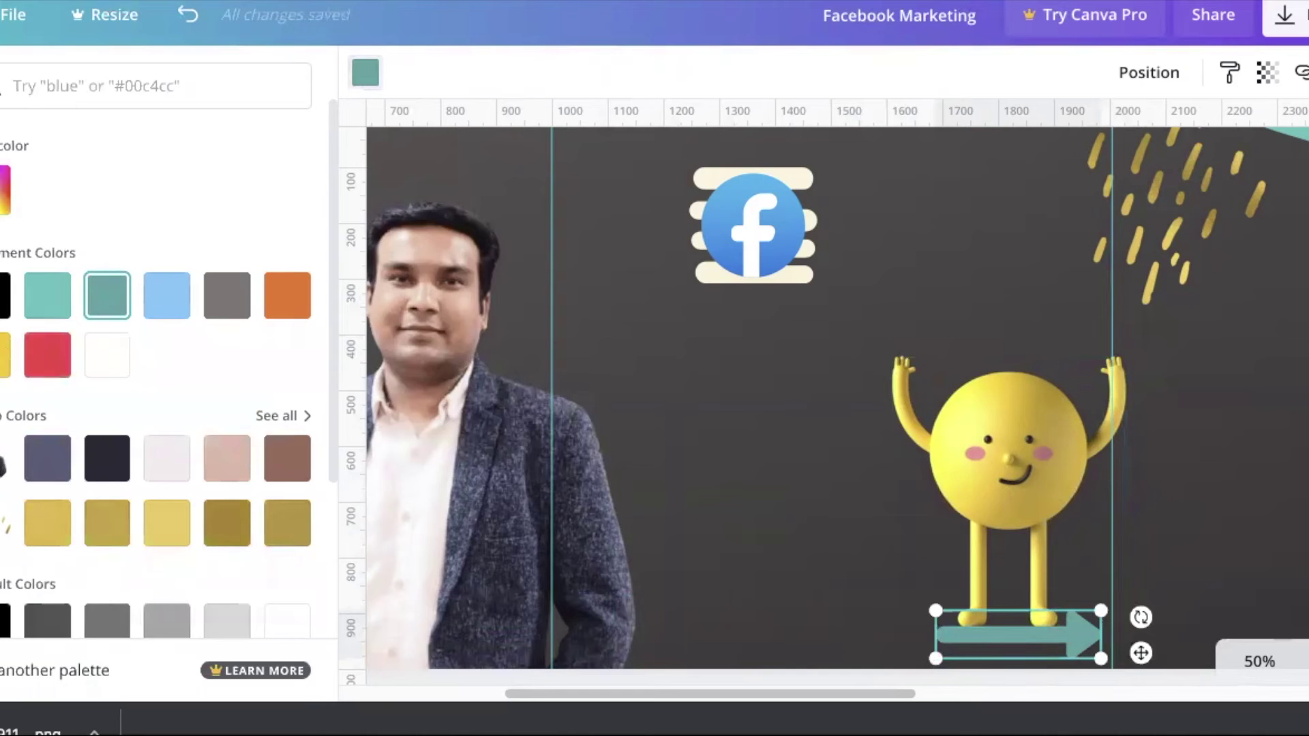
pyautogui.click(5, 355)
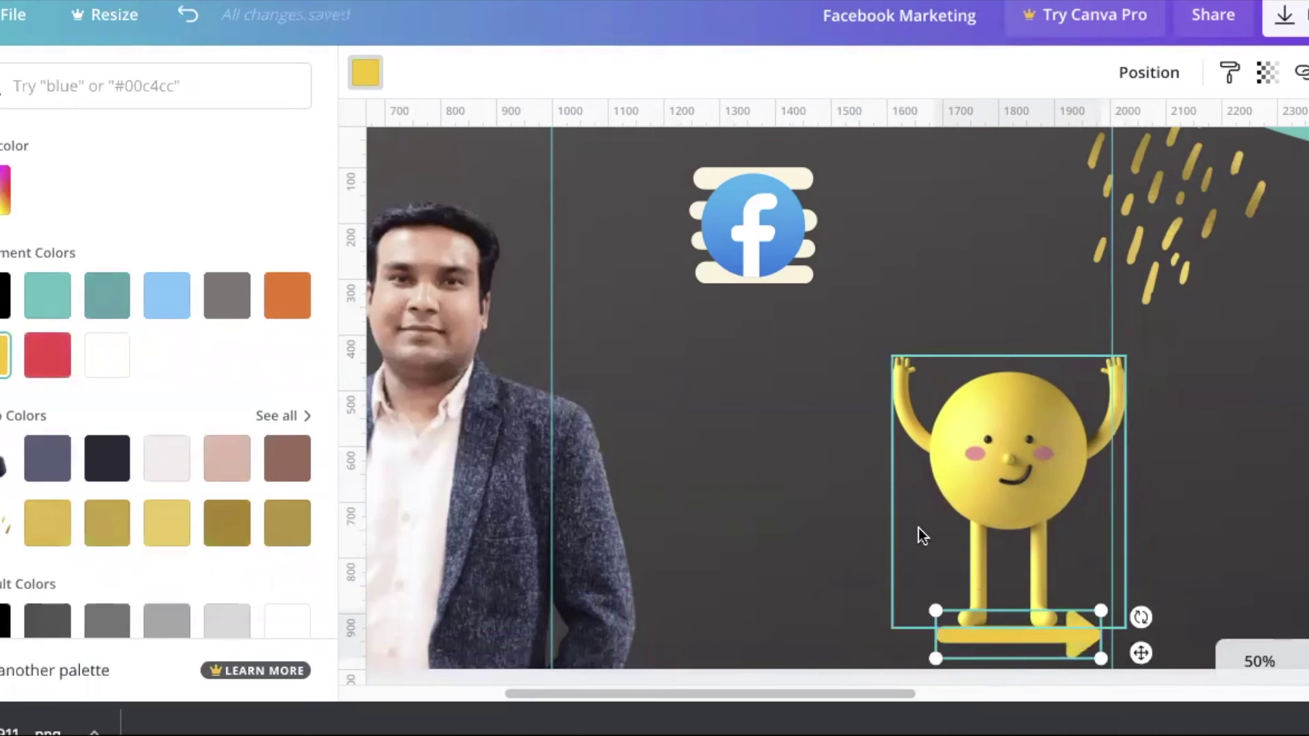
pyautogui.click(786, 531)
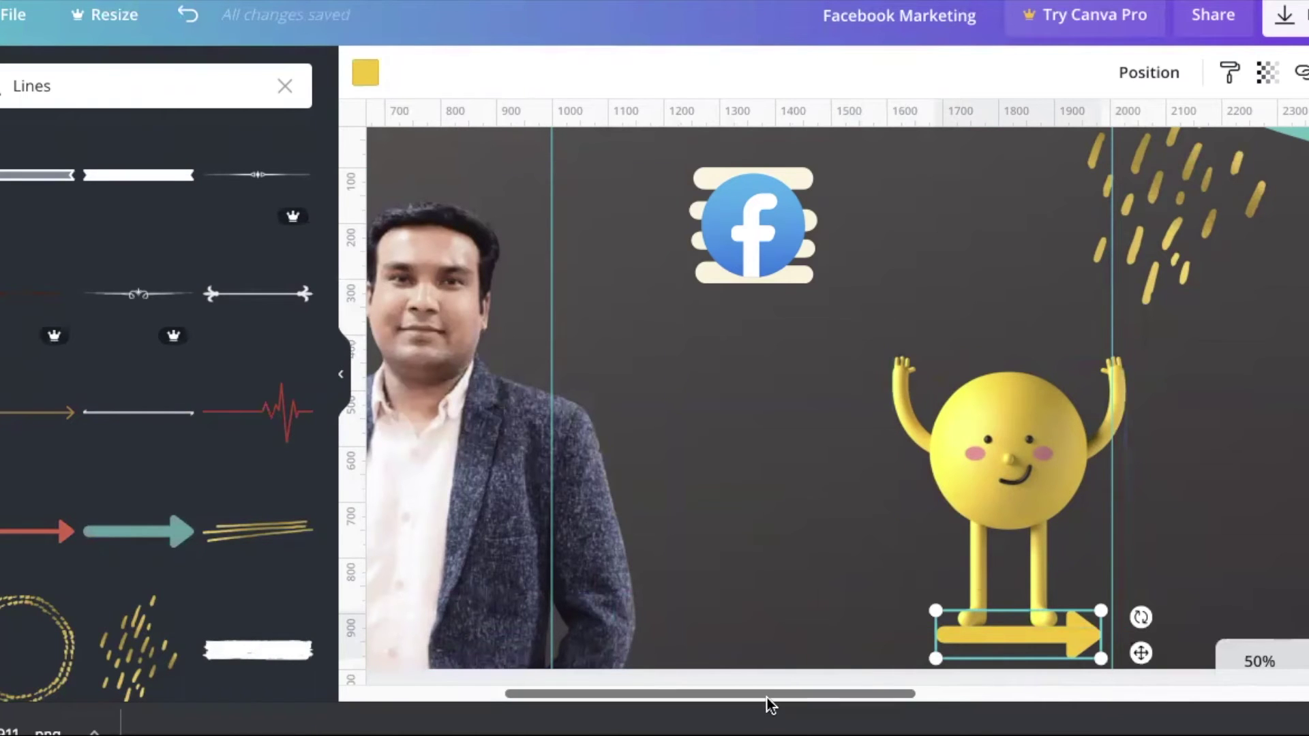
# Step: Look over the canvas section with the rainbow stripes around the 3000 px and 4000 px guides
pyautogui.moveTo(760, 696); pyautogui.dragTo(1081, 702)
pyautogui.click(768, 365)
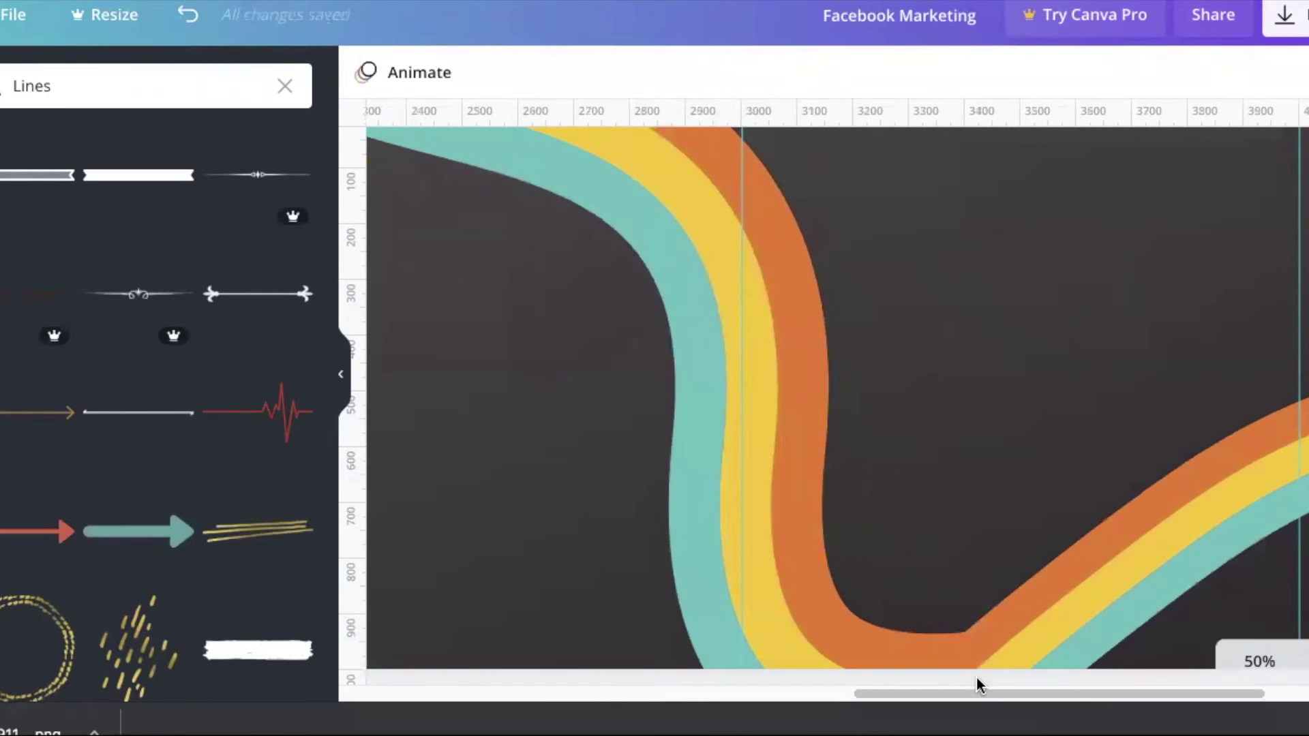
pyautogui.moveTo(978, 695); pyautogui.dragTo(1148, 330)
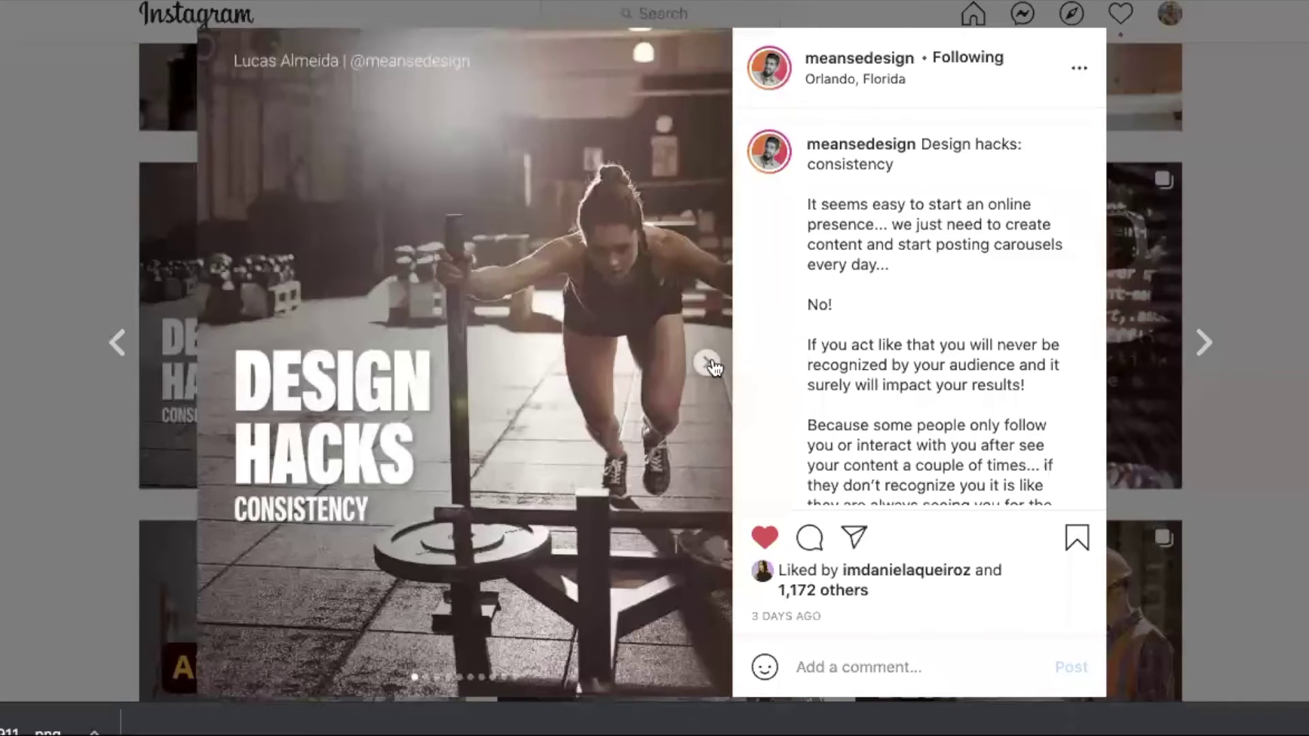
# Step: Page through the "Design Hacks Consistency" Instagram carousel to its last slide, close it and look over the other posts on the profile
pyautogui.click(709, 363)
pyautogui.click(709, 364)
pyautogui.click(709, 364)
pyautogui.click(709, 363)
pyautogui.click(709, 363)
pyautogui.click(709, 364)
pyautogui.click(709, 364)
pyautogui.click(709, 364)
pyautogui.click(709, 364)
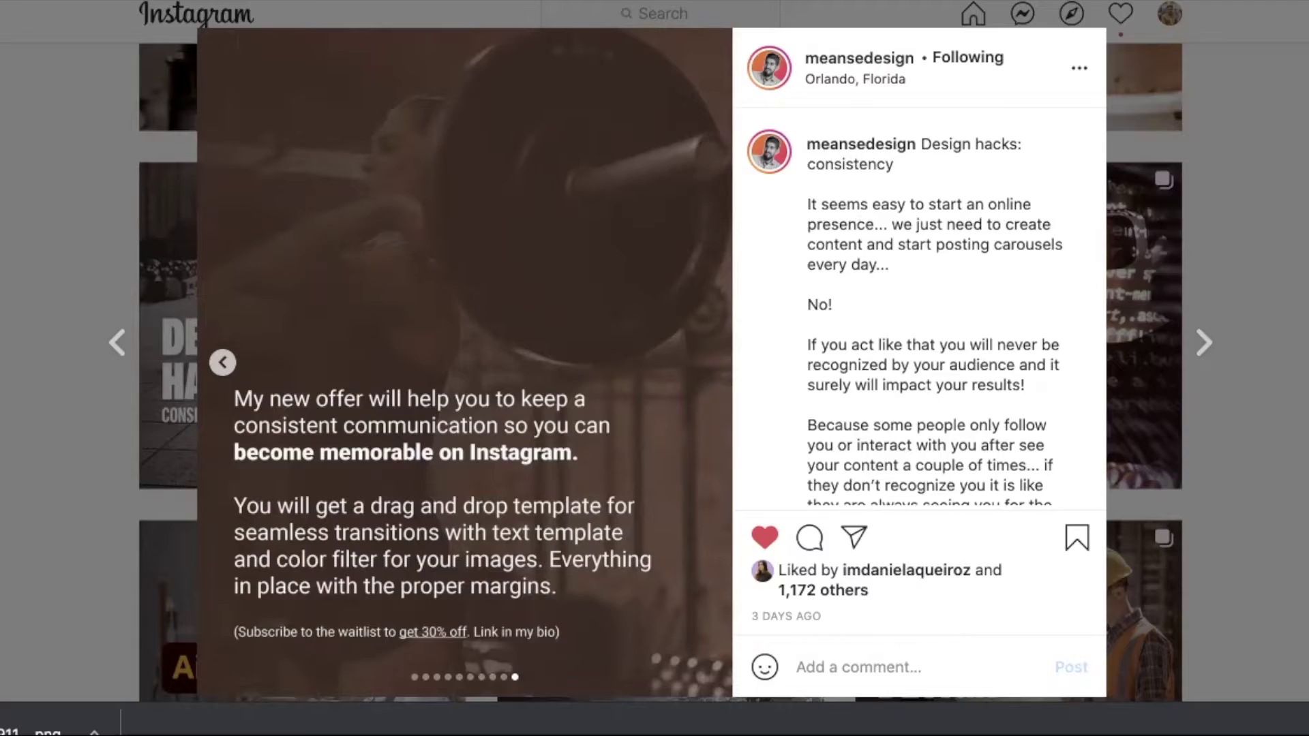
pyautogui.press('Escape')
pyautogui.scroll(-5, 661, 375)
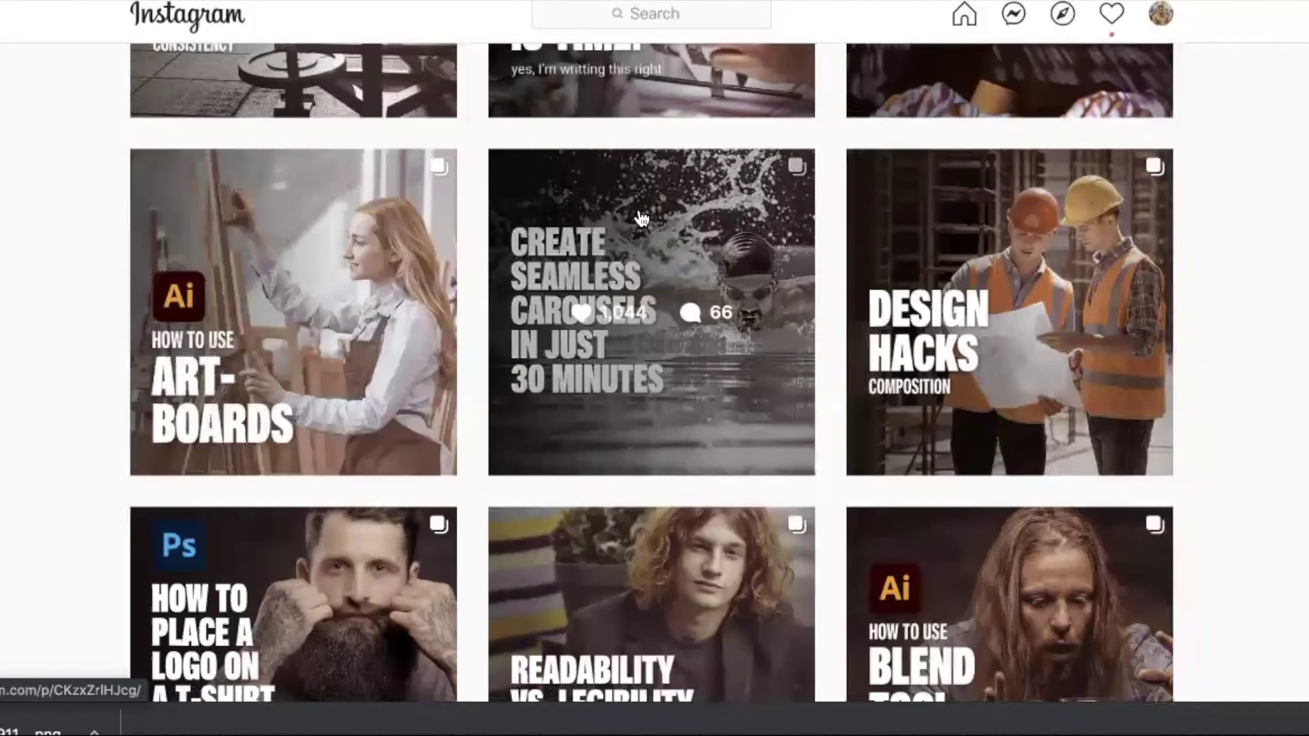
# Step: Open the "Create Seamless Carousels in Just 30 Minutes" Instagram post and page through its slides to the last one
pyautogui.click(641, 219)
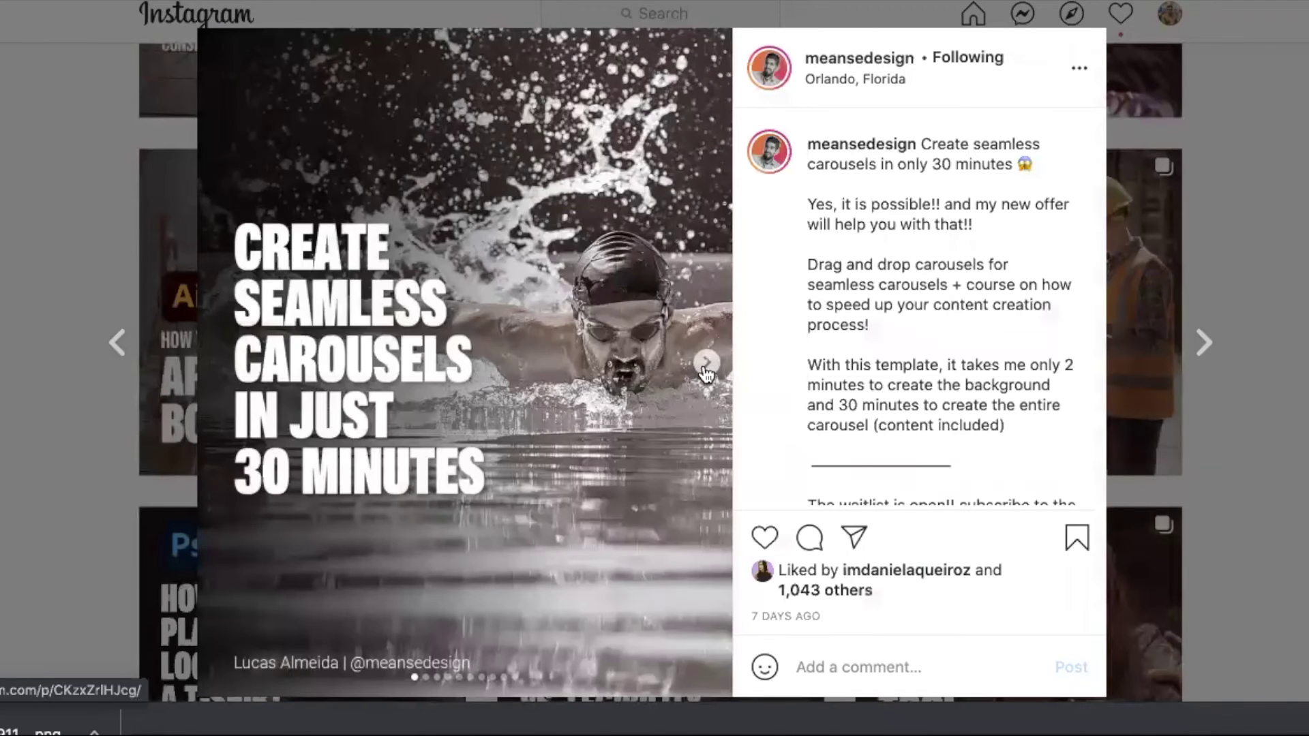
pyautogui.click(707, 362)
pyautogui.click(706, 362)
pyautogui.click(706, 362)
pyautogui.click(706, 361)
pyautogui.click(706, 362)
pyautogui.click(706, 362)
pyautogui.click(707, 362)
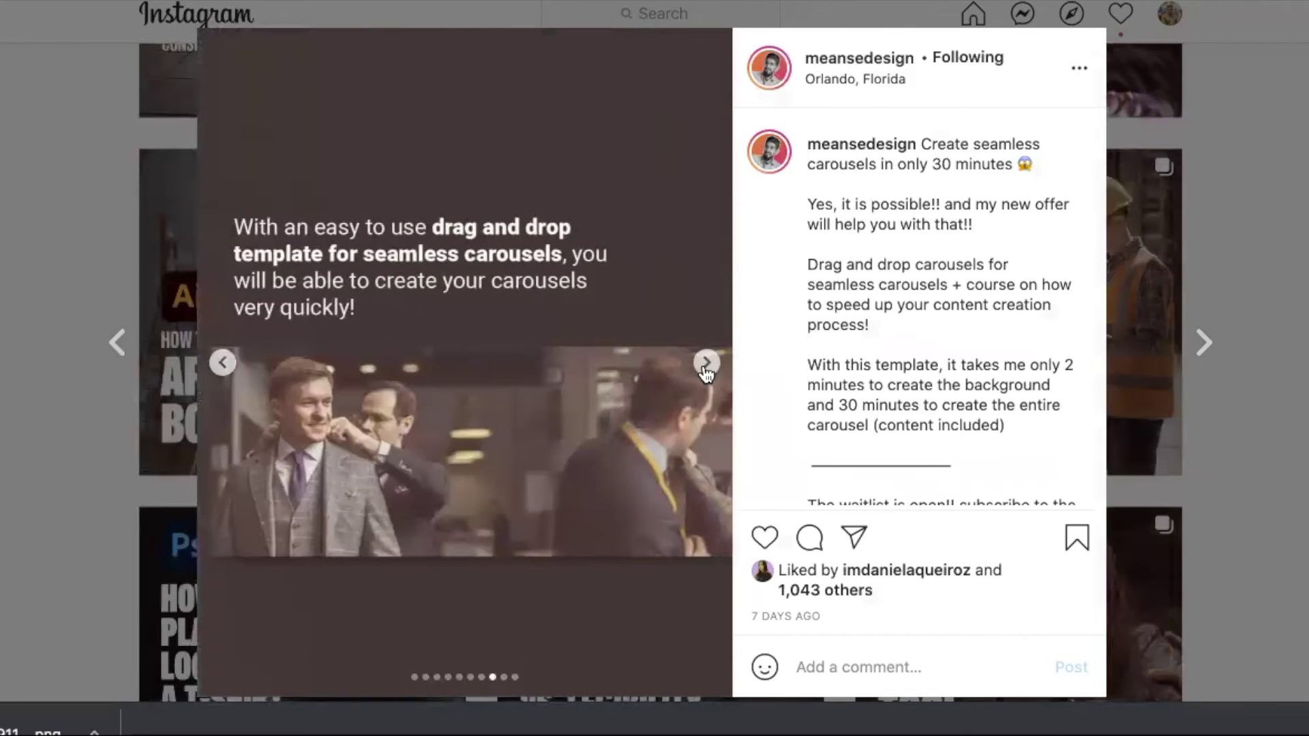
pyautogui.click(706, 362)
pyautogui.click(706, 362)
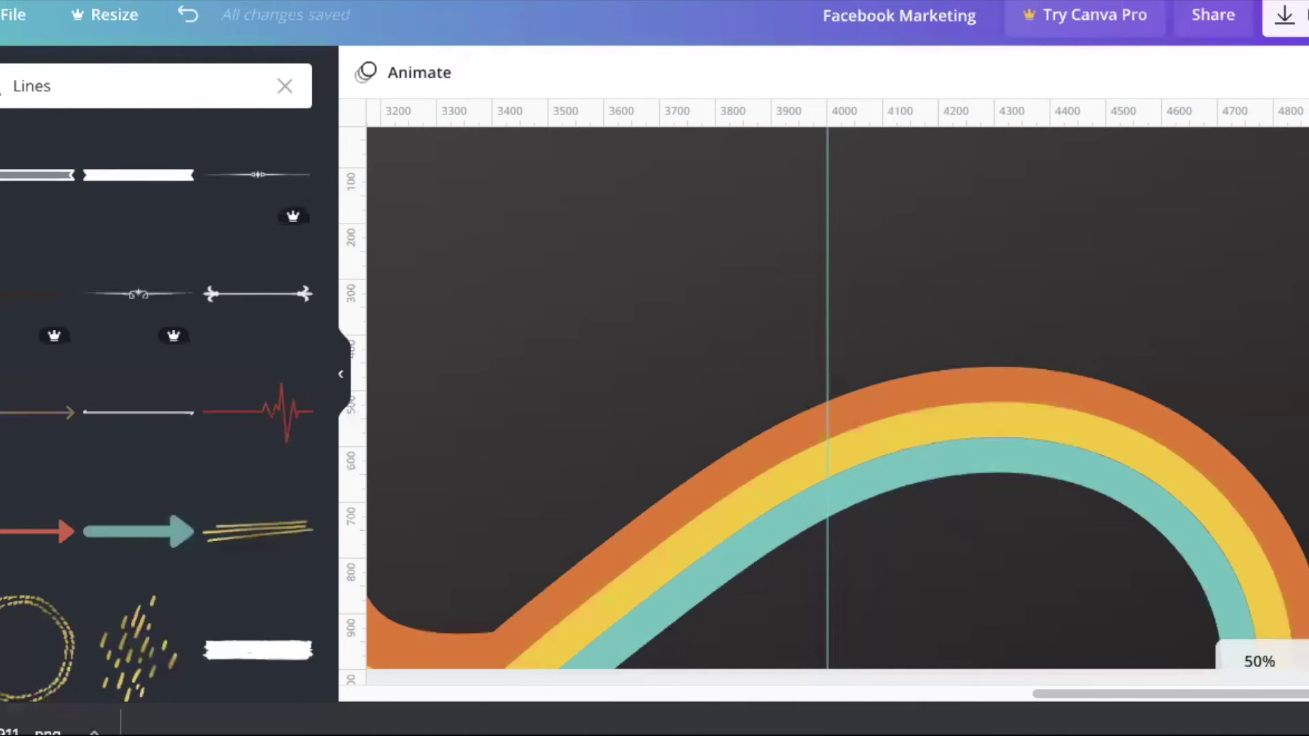
# Step: Replace the Lines search with the full Frames collection and add the circular frame to the canvas
pyautogui.click(287, 95)
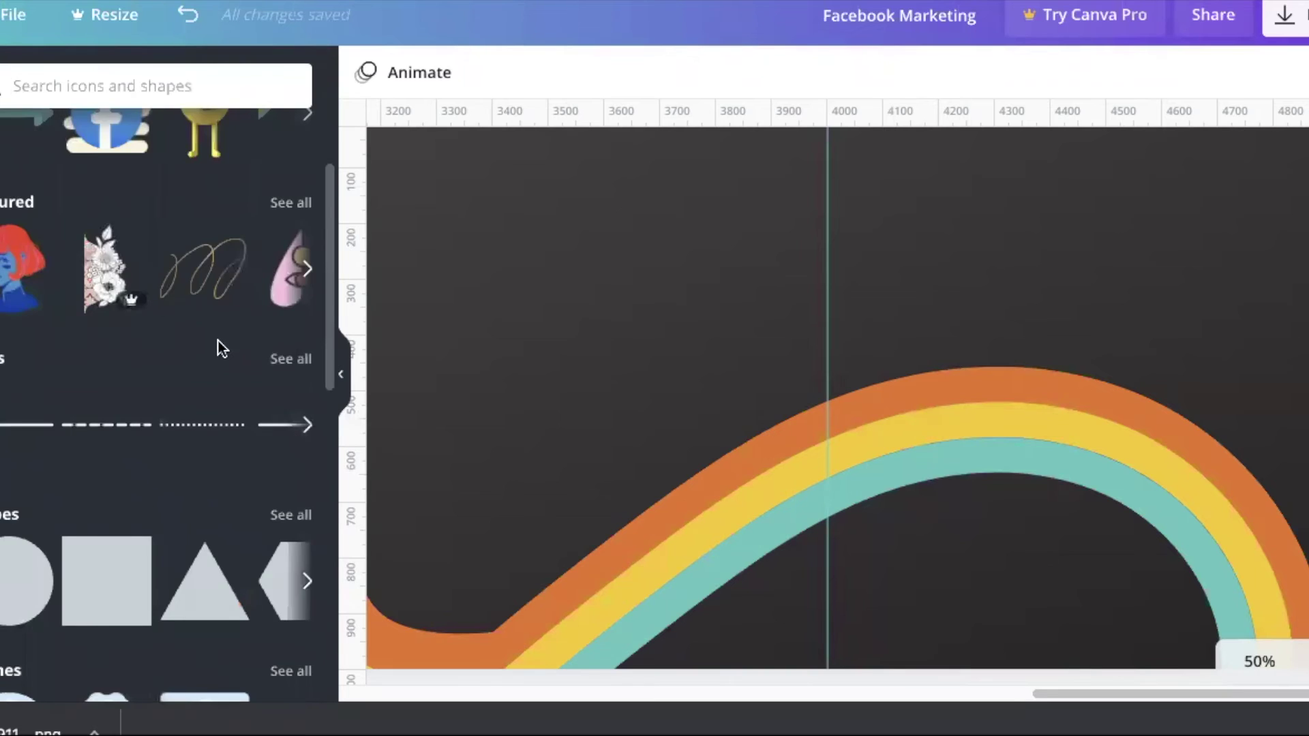
pyautogui.scroll(-6, 218, 341)
pyautogui.scroll(1, 171, 259)
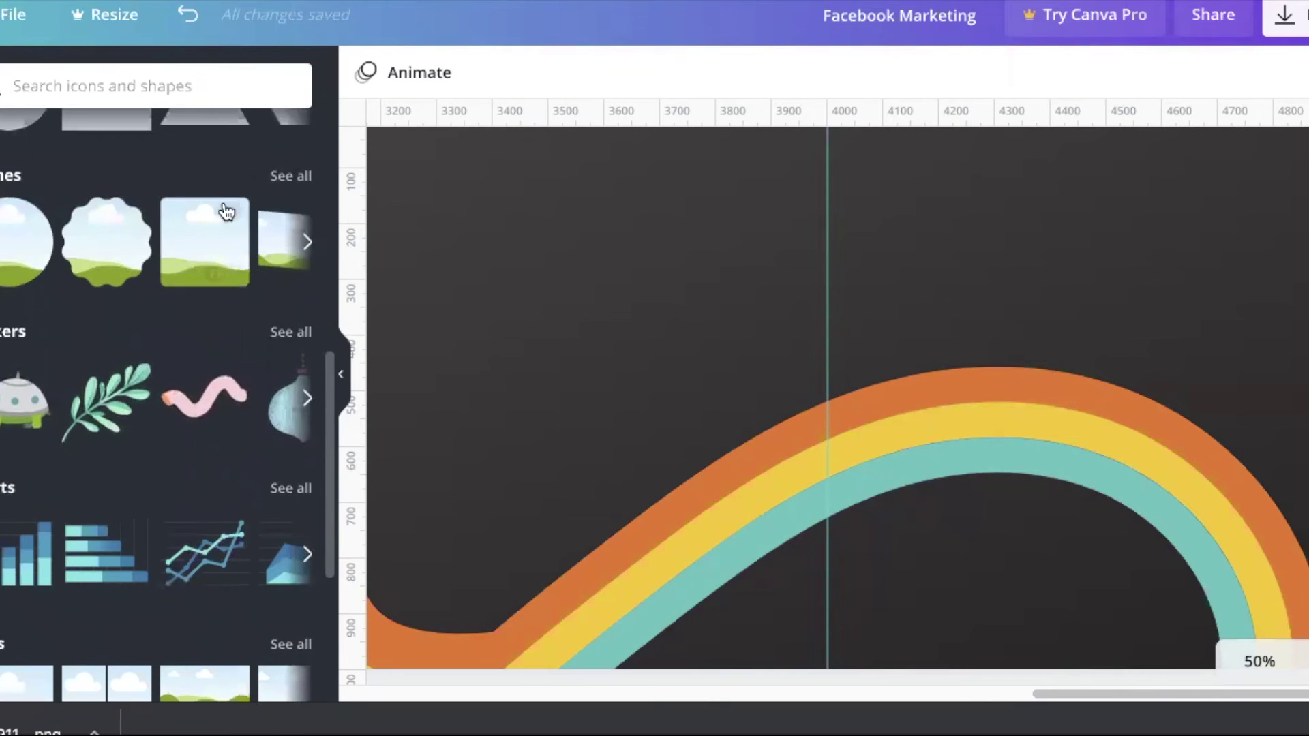
pyautogui.click(300, 178)
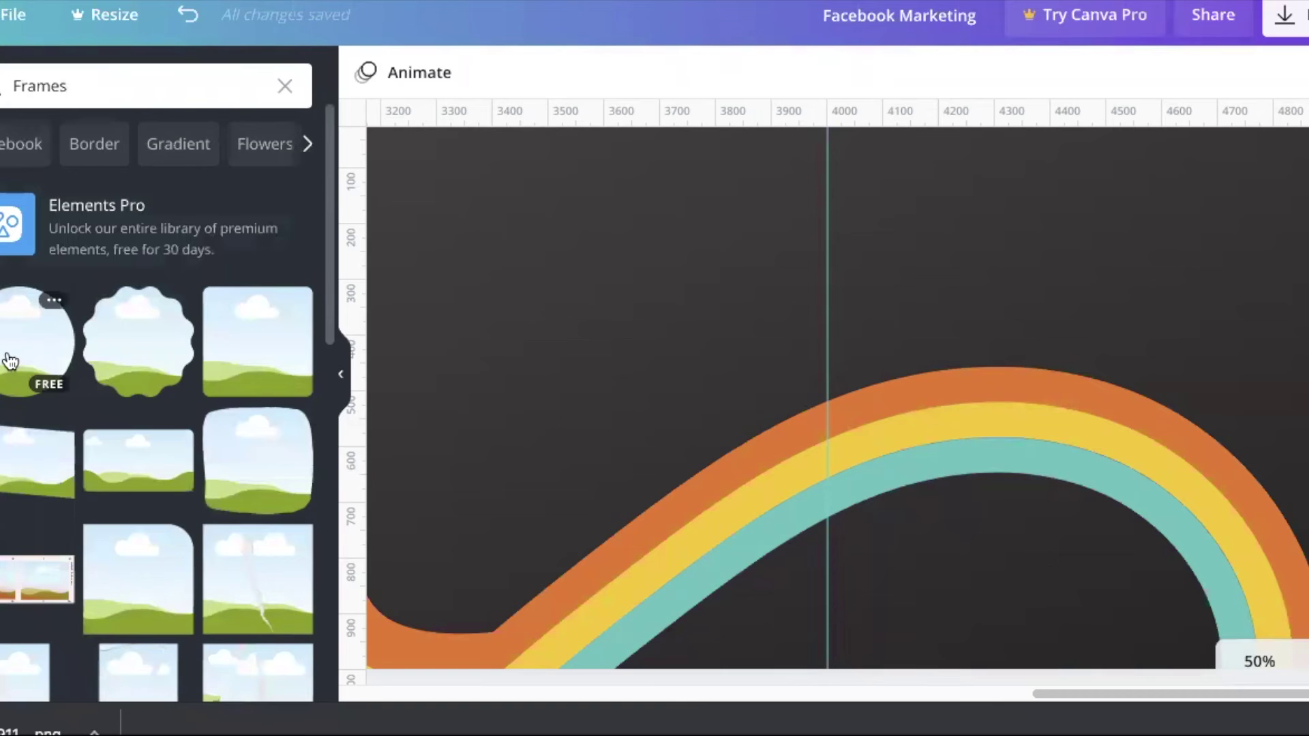
pyautogui.click(730, 359)
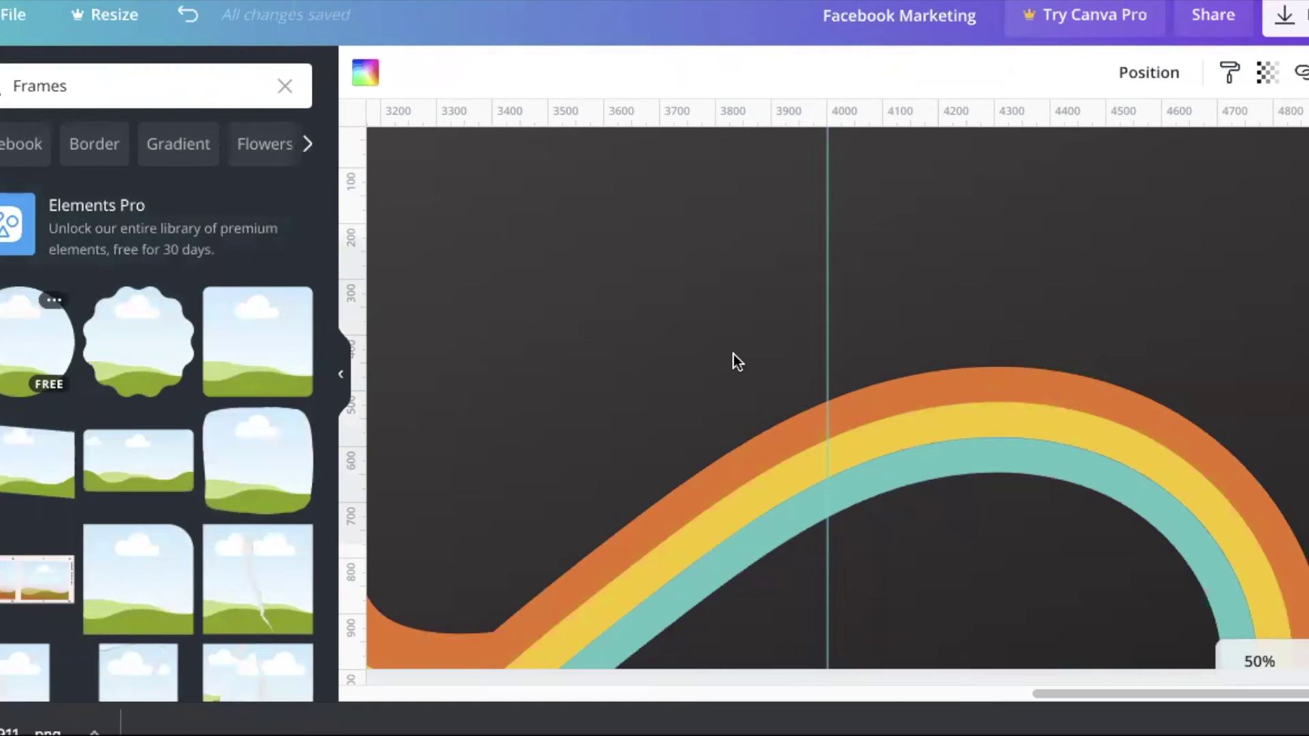
# Step: Zoom out to 25%, move the circular frame above the rainbow stripes just past the 4000 px guide and shrink it to about 240 px wide
pyautogui.click(1215, 653)
pyautogui.click(1257, 447)
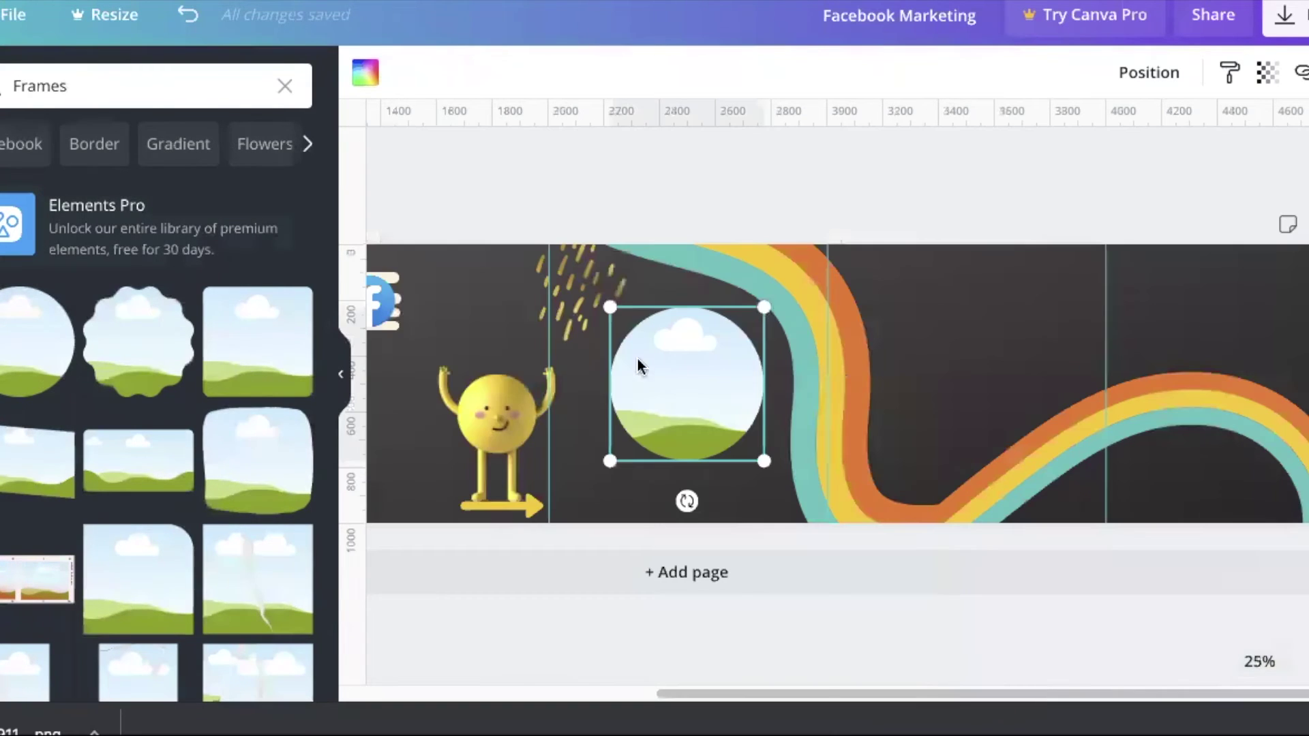
pyautogui.moveTo(972, 370); pyautogui.dragTo(1221, 330)
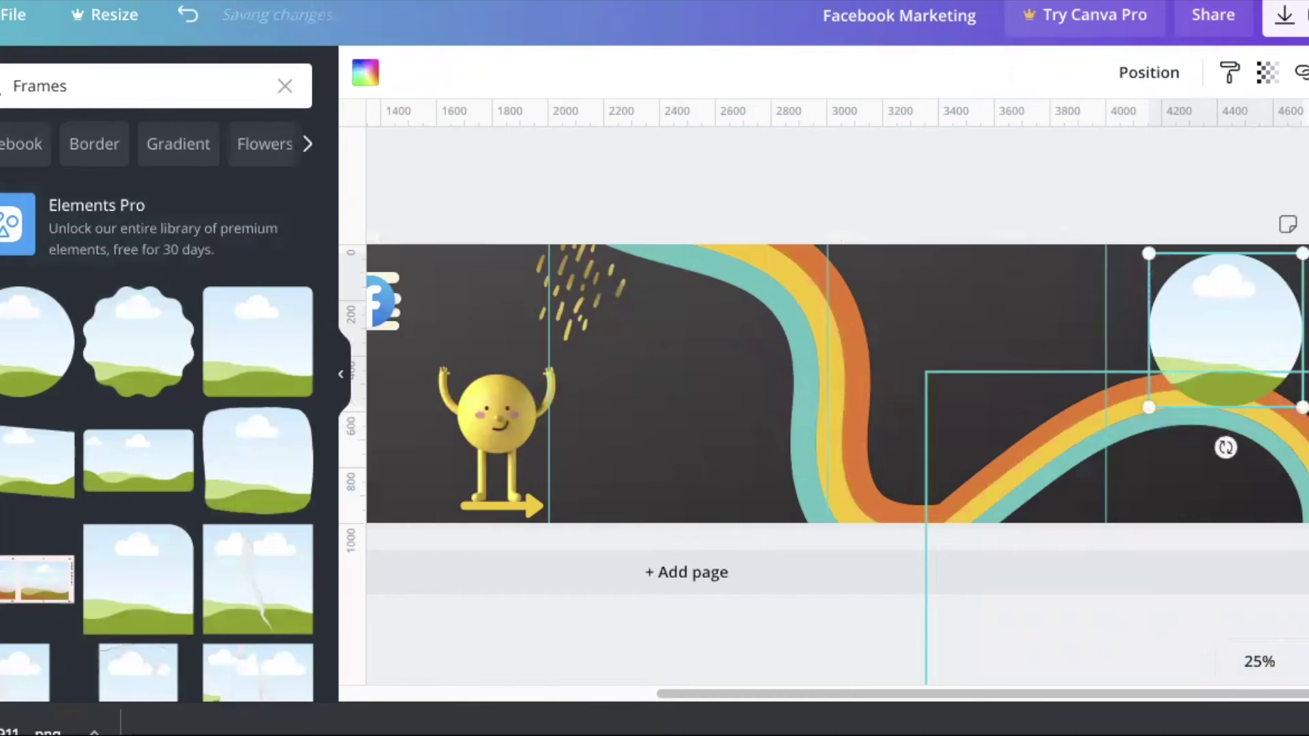
pyautogui.moveTo(1302, 407); pyautogui.dragTo(1210, 305)
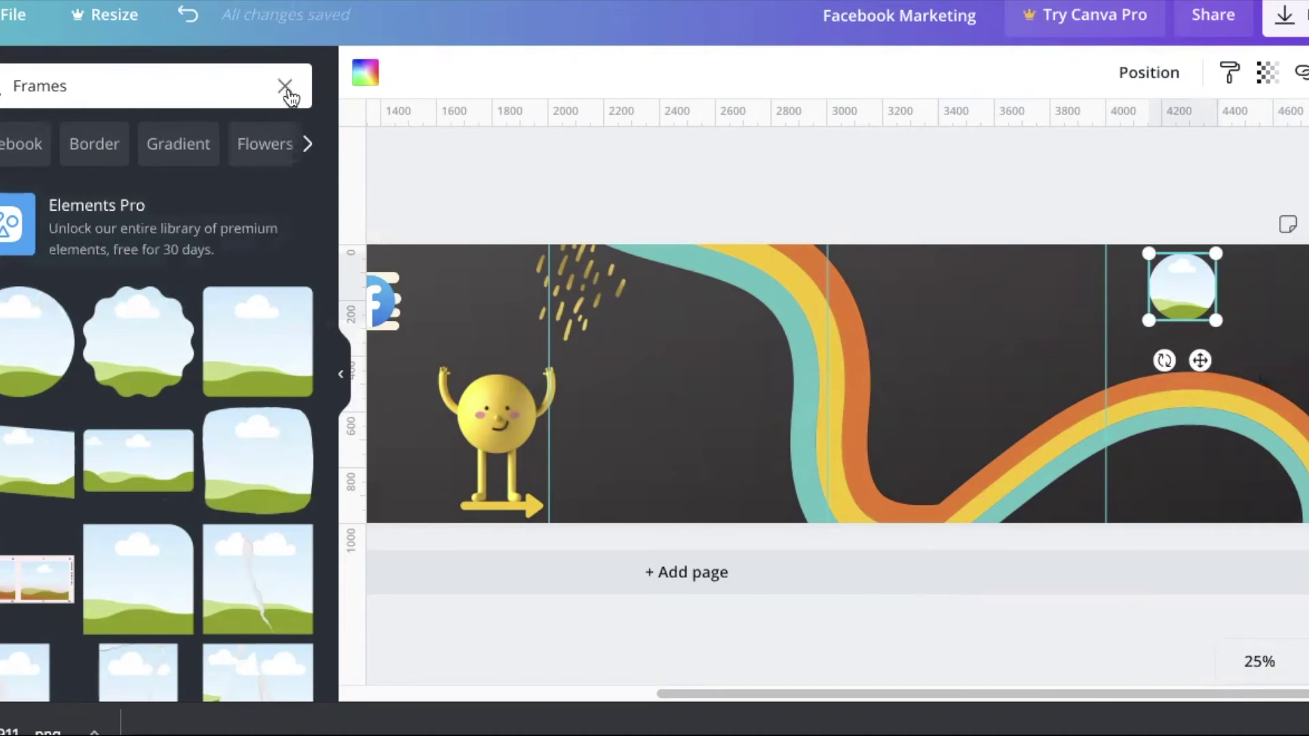
# Step: Fill the circular frame with the uploaded illustration of the suited man holding a green briefcase on a light background
pyautogui.click(285, 89)
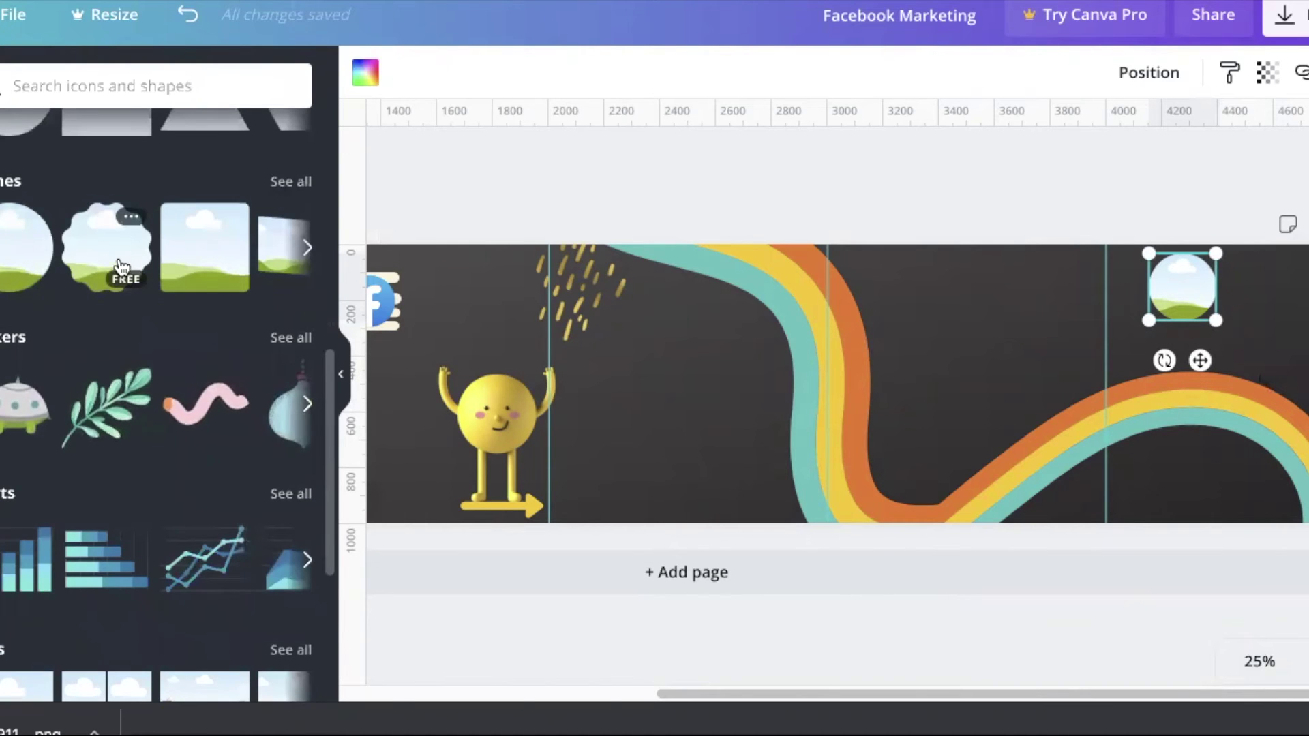
pyautogui.click(1068, 201)
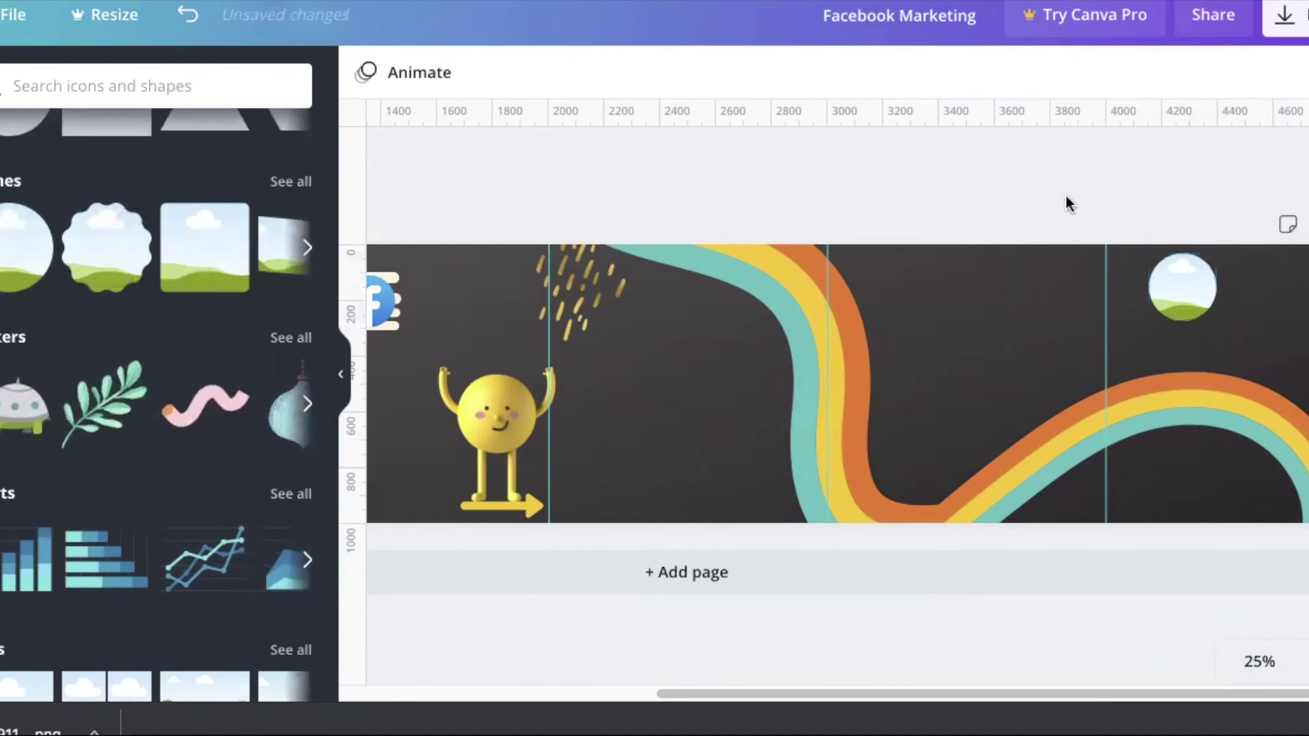
pyautogui.click(0, 235)
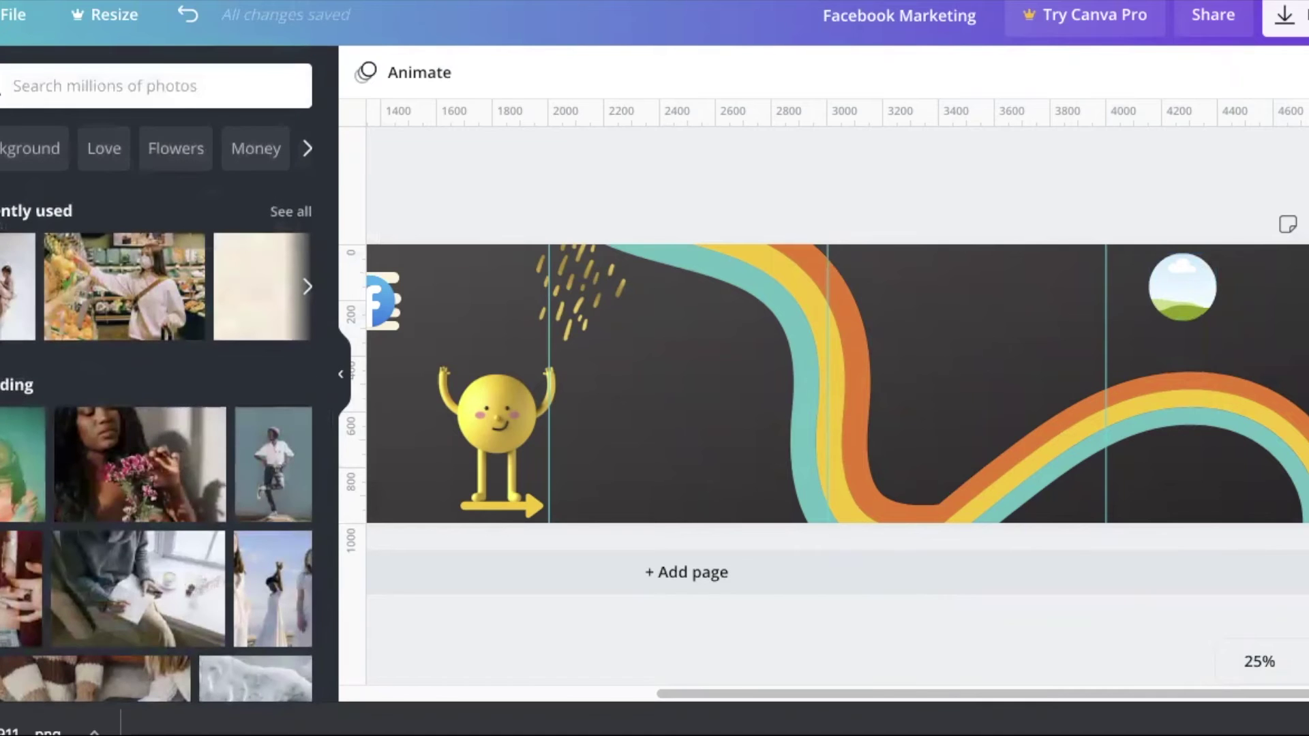
pyautogui.click(0, 181)
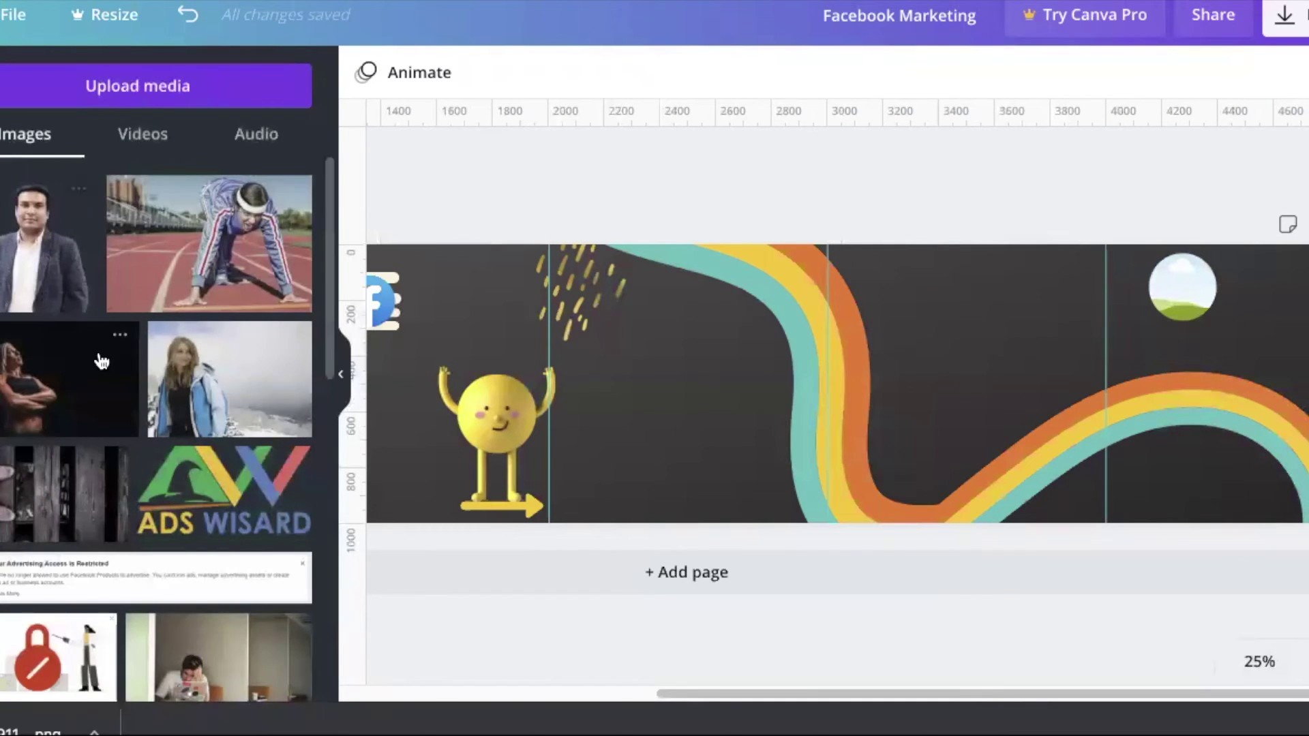
pyautogui.scroll(-5, 103, 357)
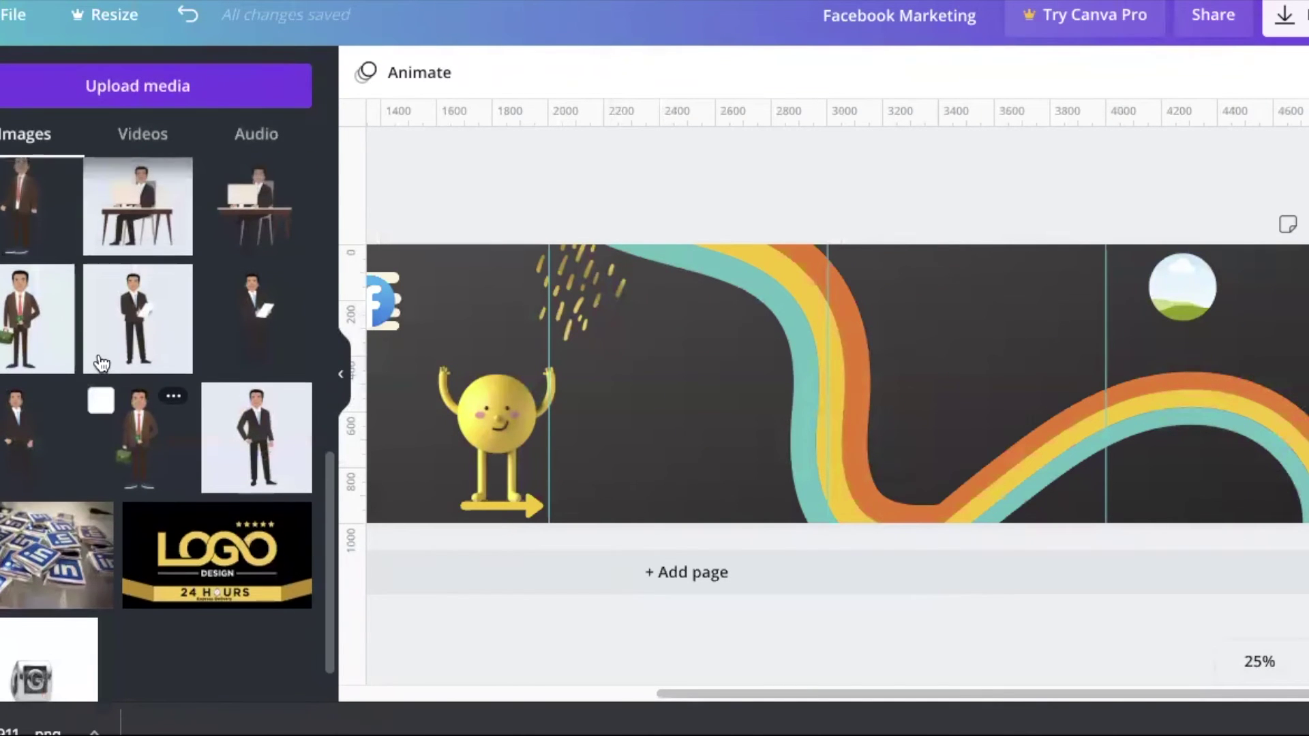
pyautogui.scroll(-1, 101, 362)
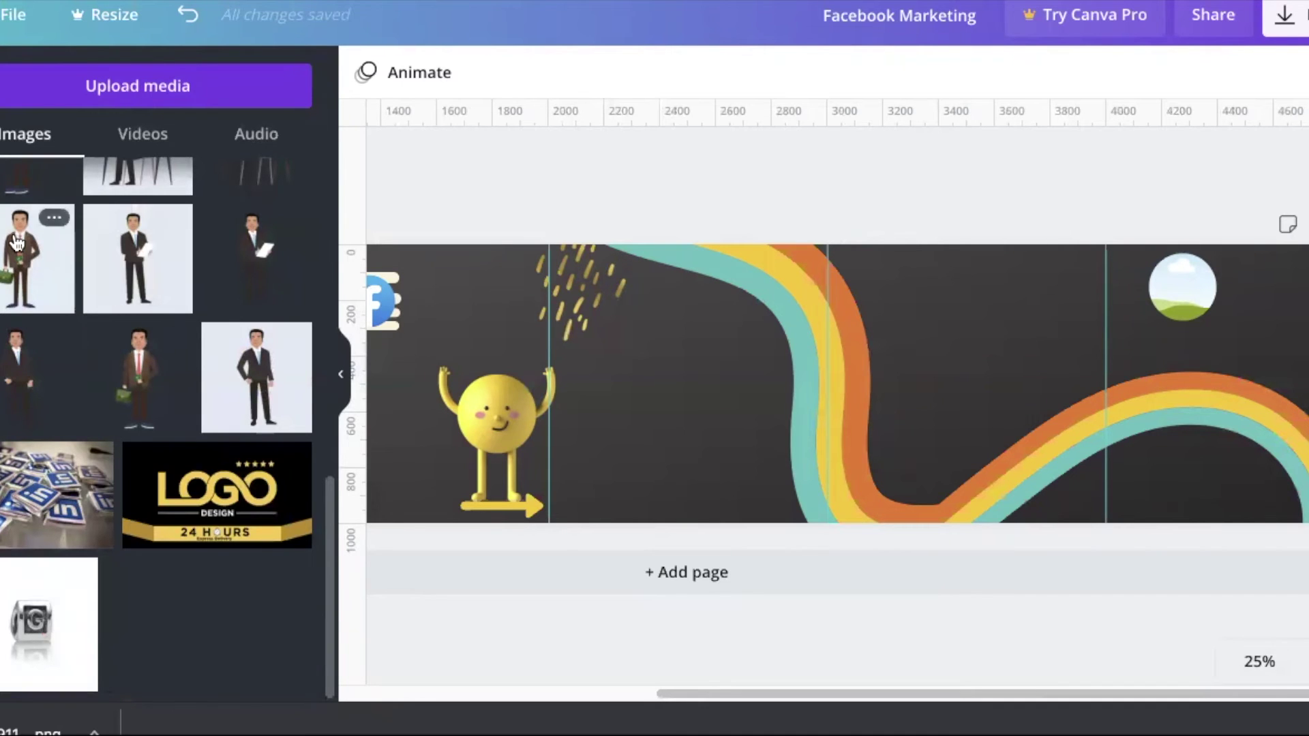
pyautogui.moveTo(38, 254); pyautogui.dragTo(1166, 278)
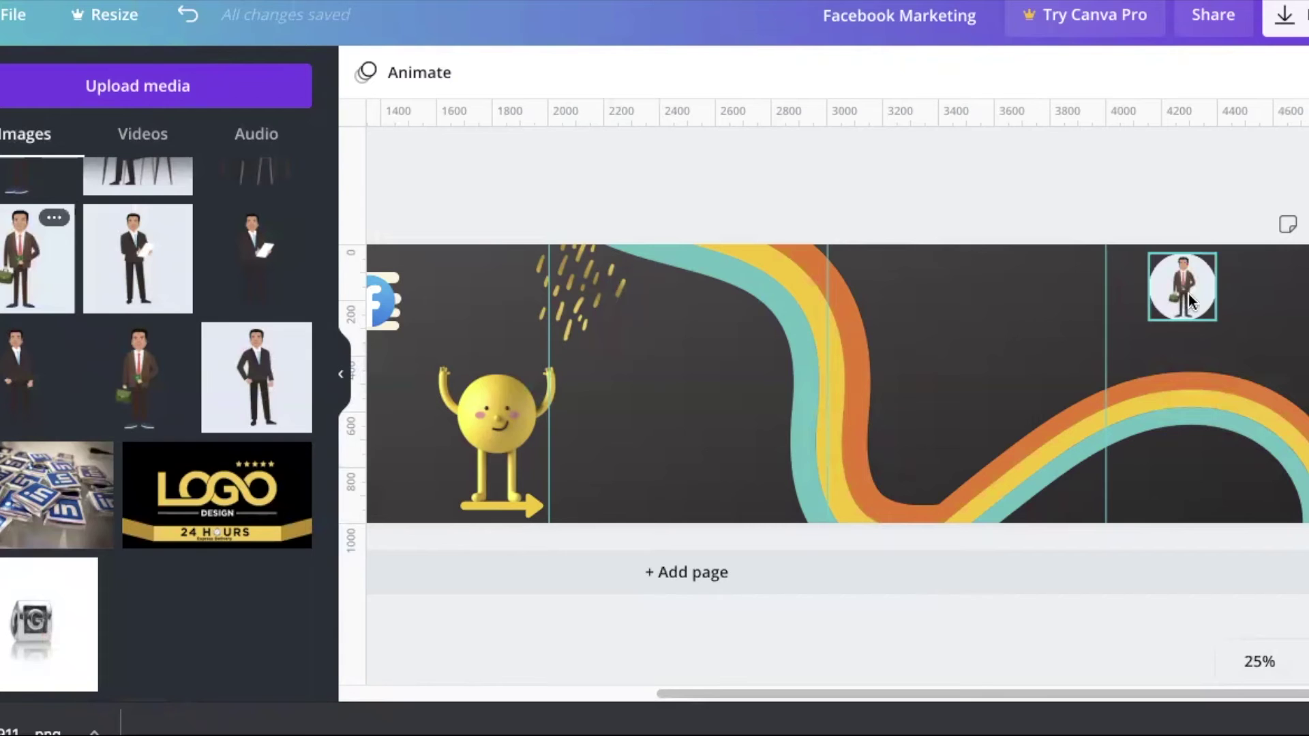
# Step: Enlarge the illustration inside the circular frame to crop it to head and shoulders, and shift the frame slightly away from the 4000 px guide
pyautogui.click(1188, 292)
pyautogui.doubleClick(1197, 301)
pyautogui.moveTo(1214, 320); pyautogui.dragTo(1207, 352)
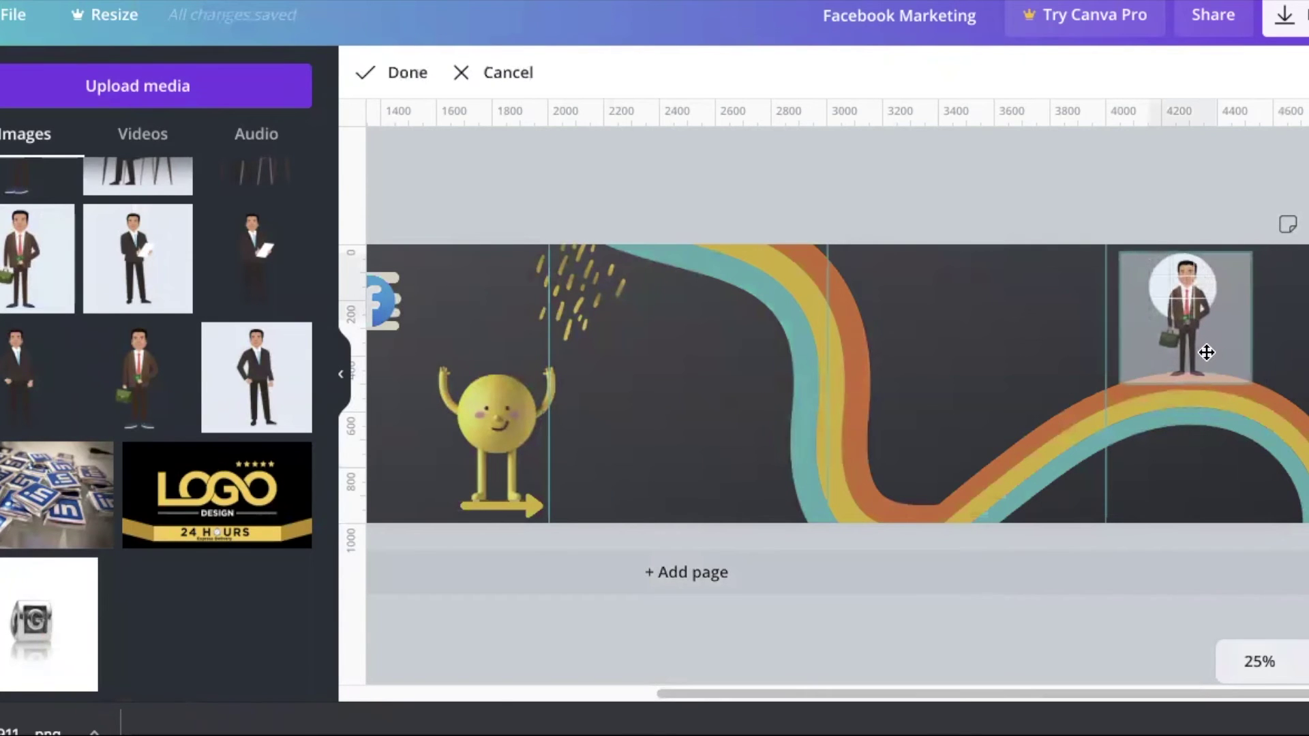
pyautogui.click(1148, 201)
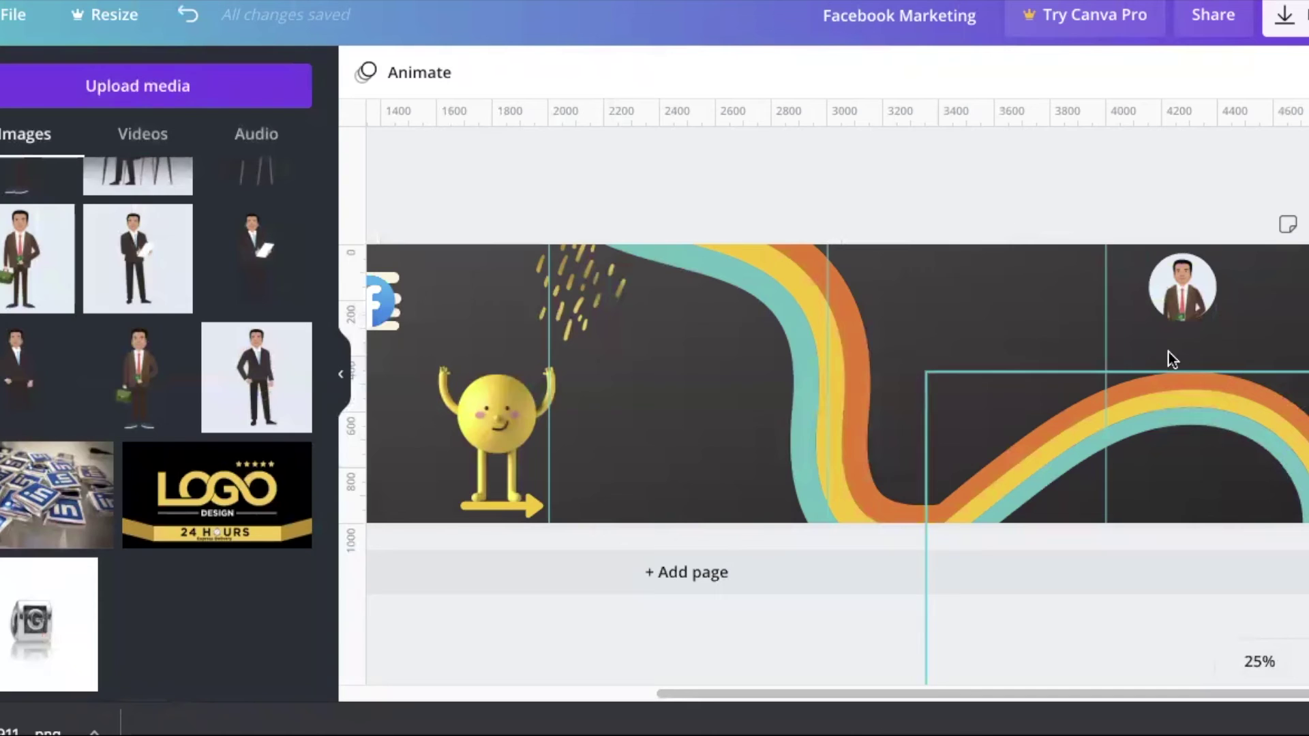
pyautogui.moveTo(1182, 300); pyautogui.dragTo(1188, 300)
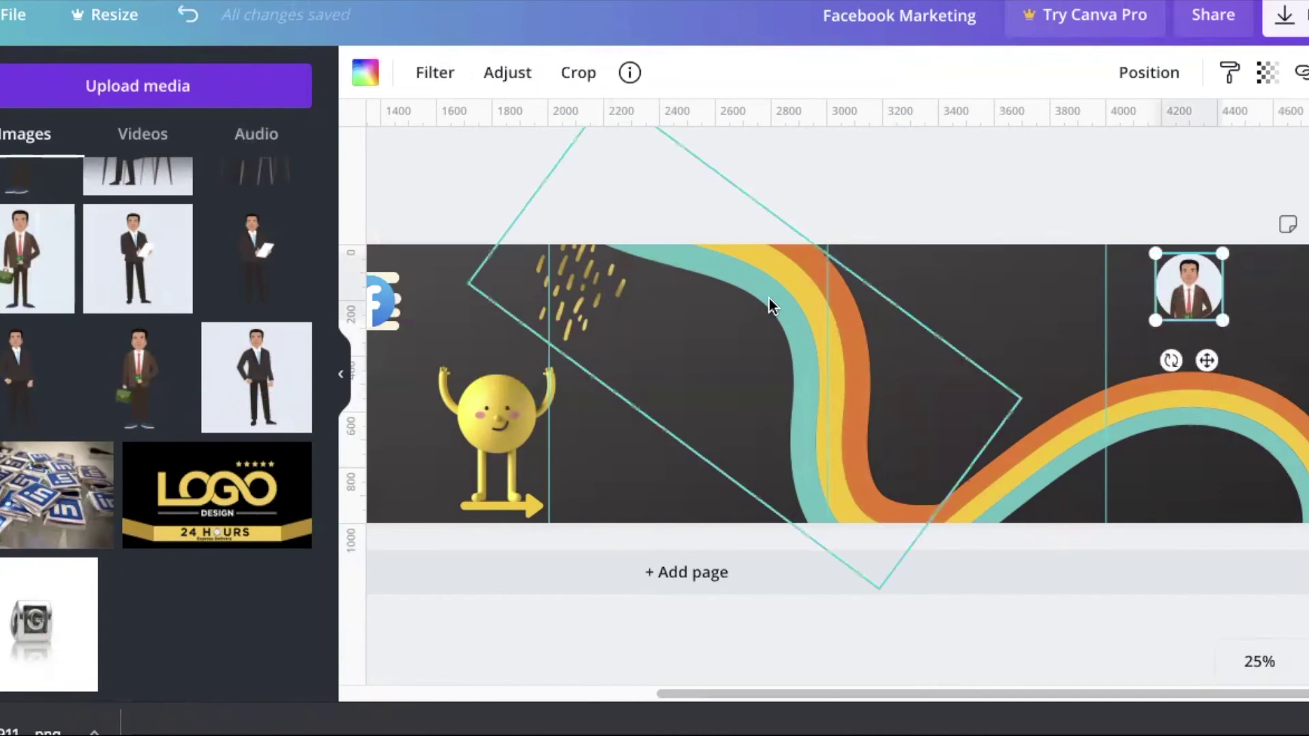
pyautogui.click(967, 196)
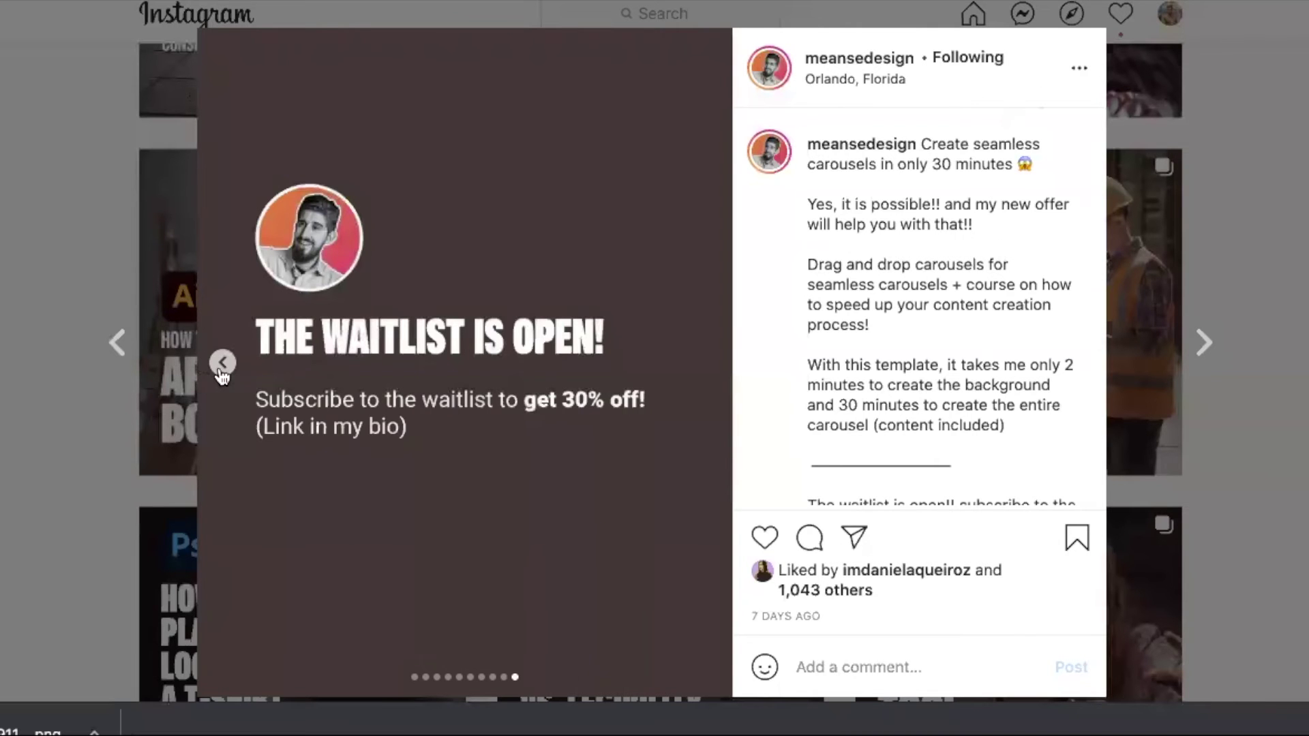
# Step: Page back through the swimmer carousel on Instagram from the waitlist slide to its cover slide
pyautogui.click(223, 362)
pyautogui.click(227, 365)
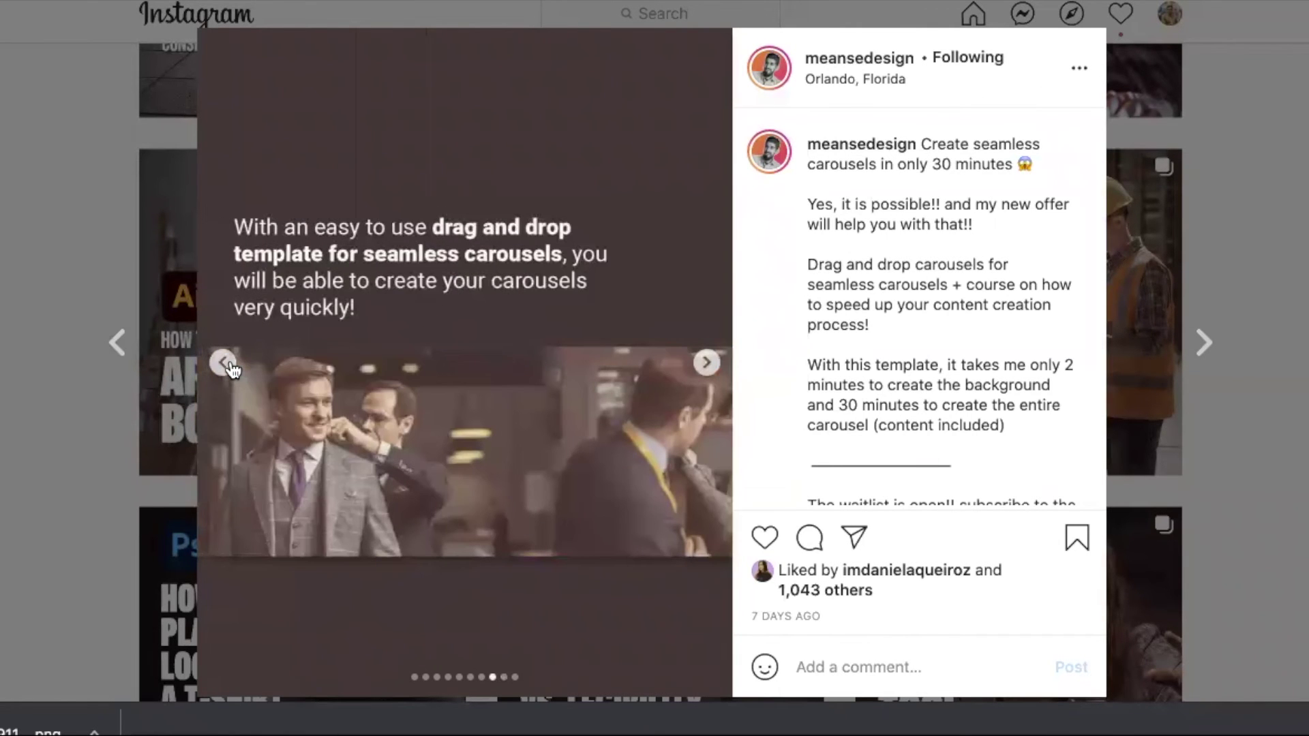
pyautogui.click(229, 365)
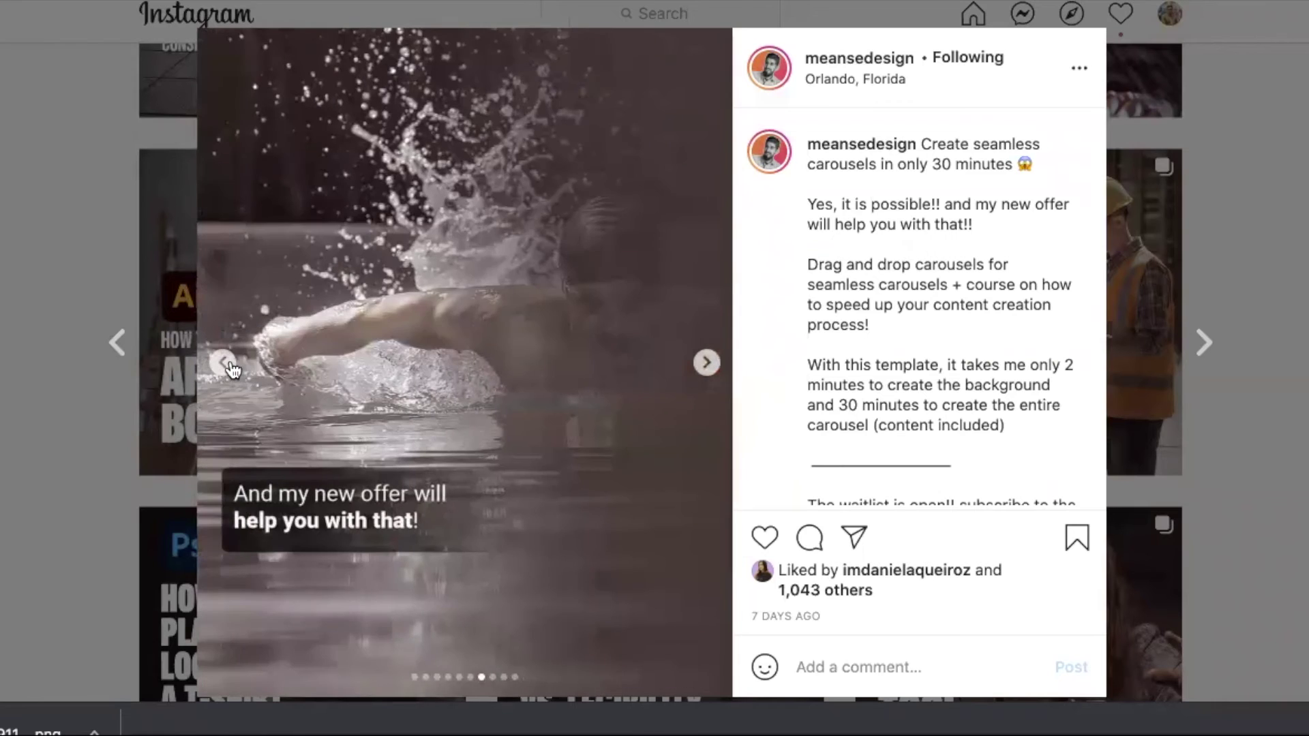
pyautogui.click(229, 365)
pyautogui.click(229, 365)
pyautogui.click(229, 365)
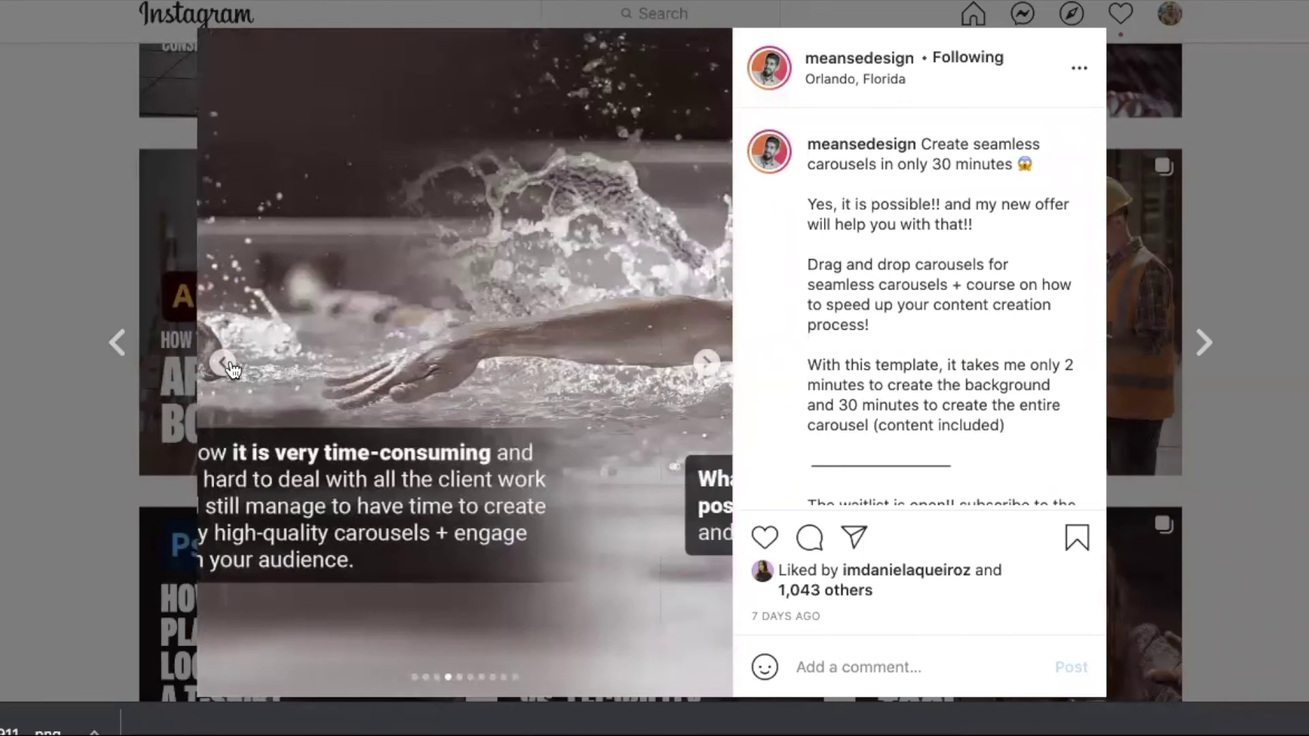
pyautogui.click(229, 365)
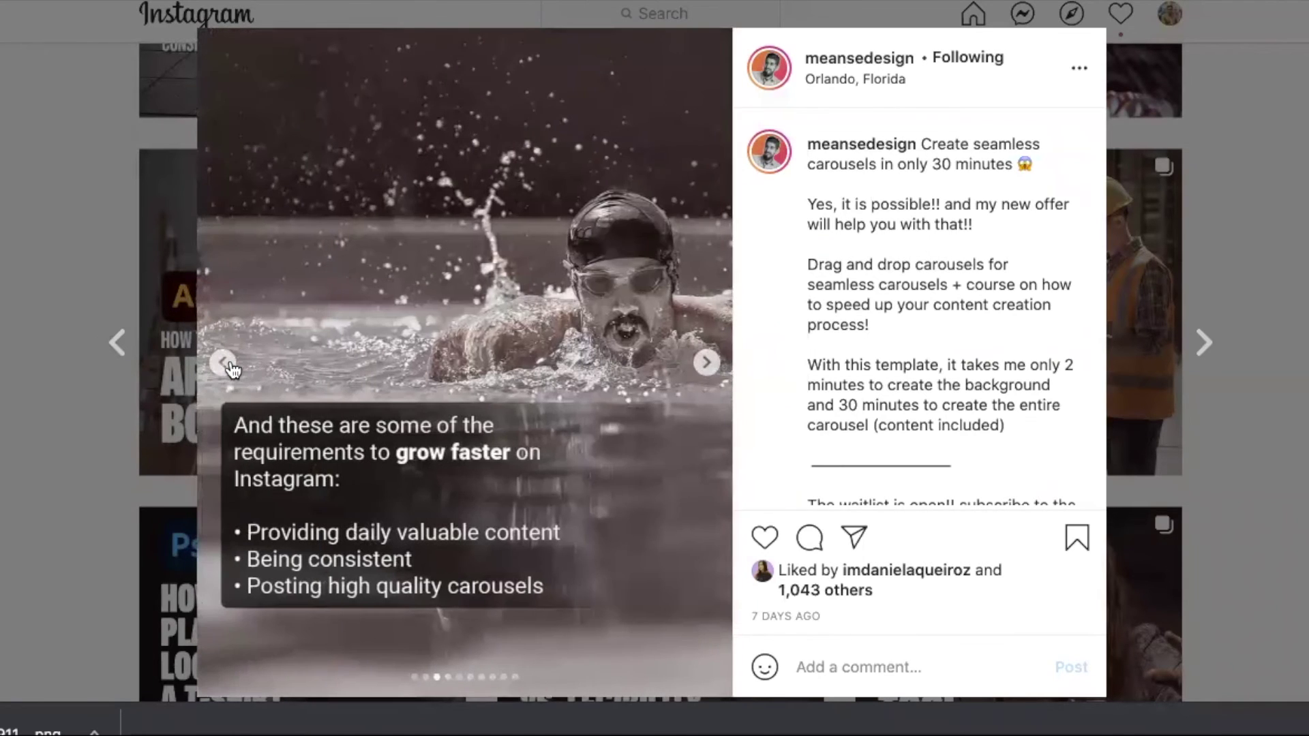
pyautogui.click(229, 365)
pyautogui.doubleClick(229, 361)
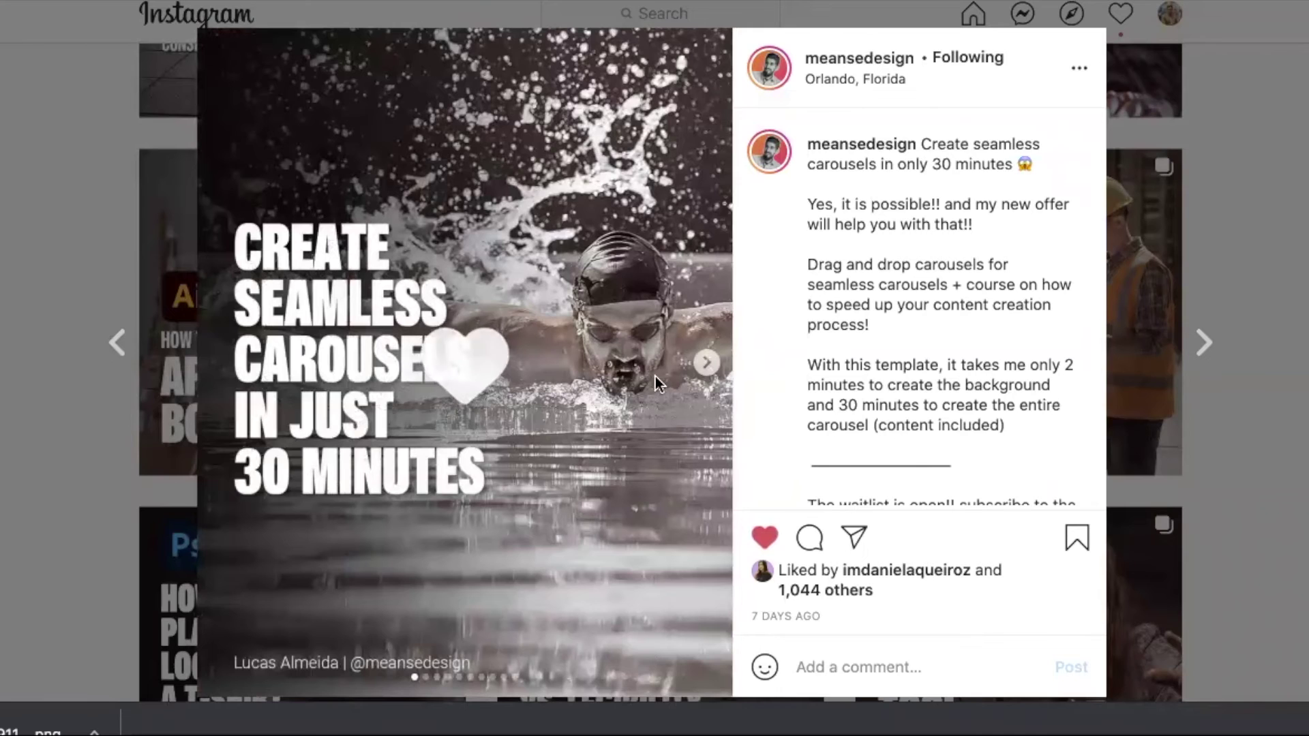
# Step: Page forward again through the swimmer carousel, examining how the photos and text continue across slide edges
pyautogui.click(706, 362)
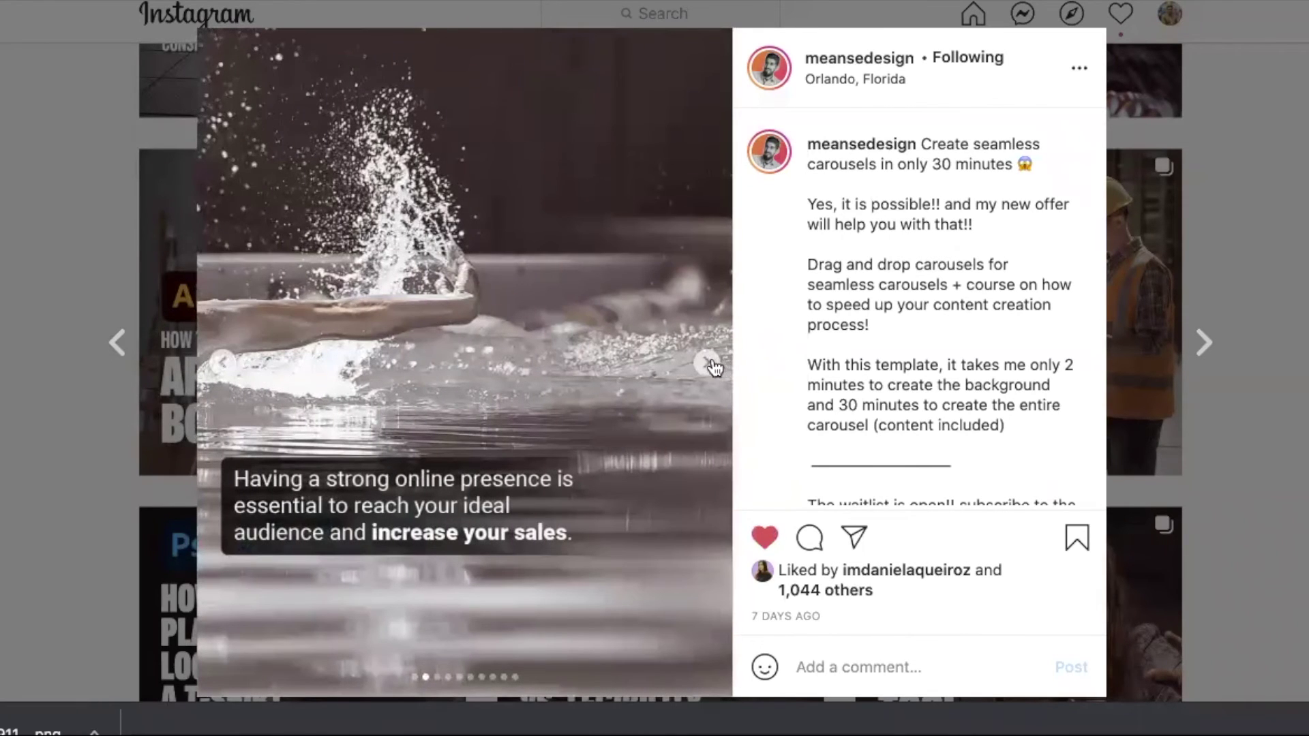
pyautogui.click(706, 364)
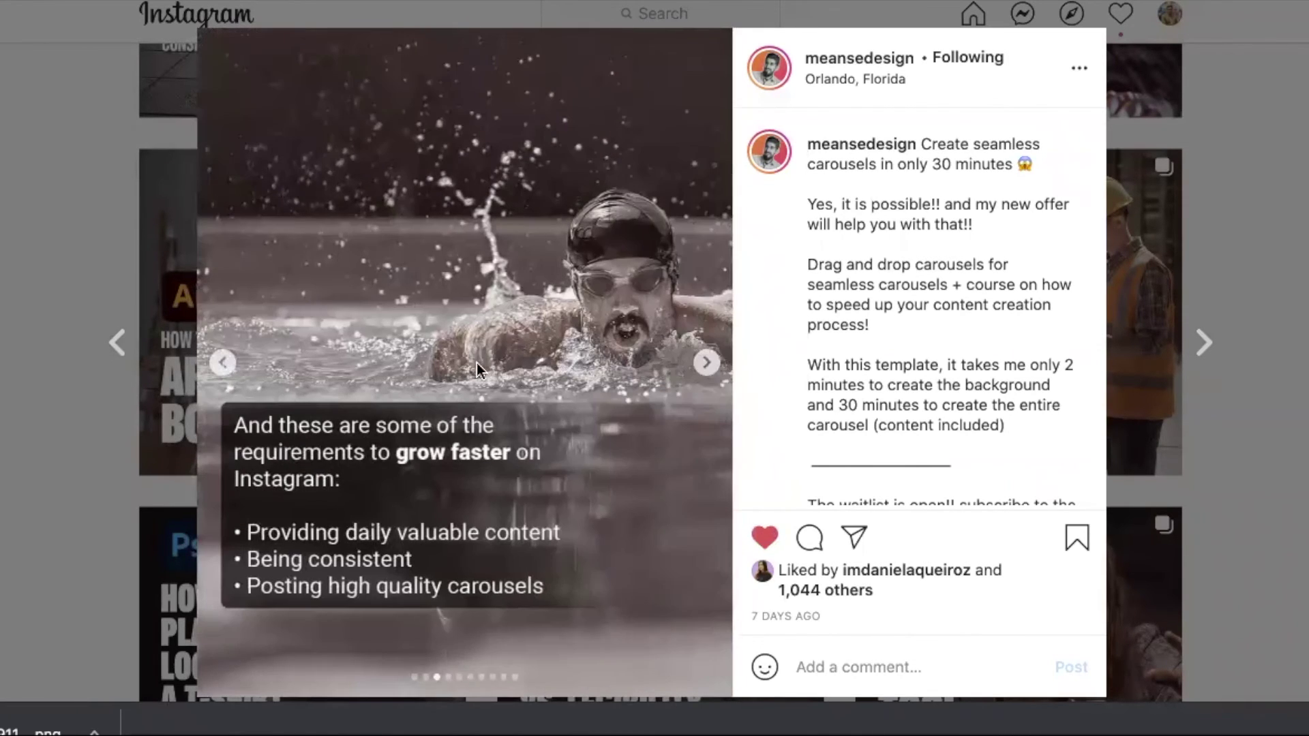
pyautogui.click(706, 362)
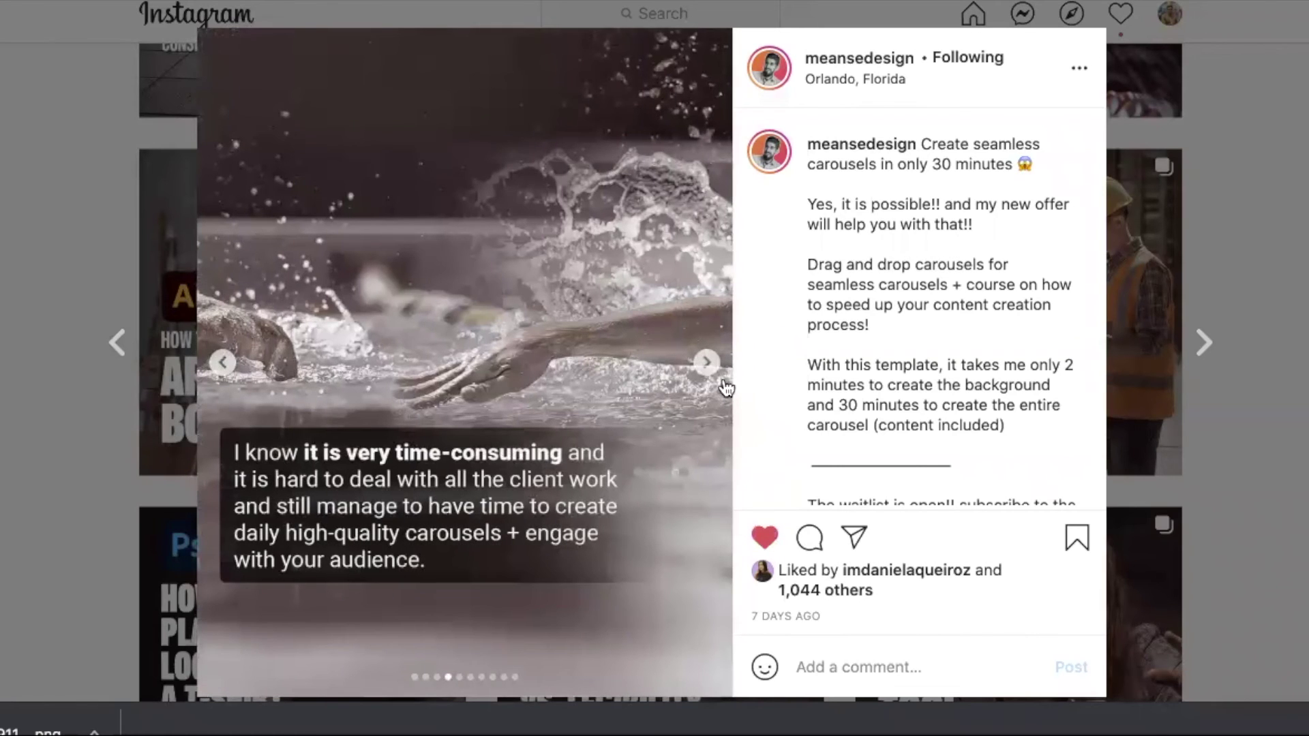
pyautogui.click(709, 370)
pyautogui.click(709, 370)
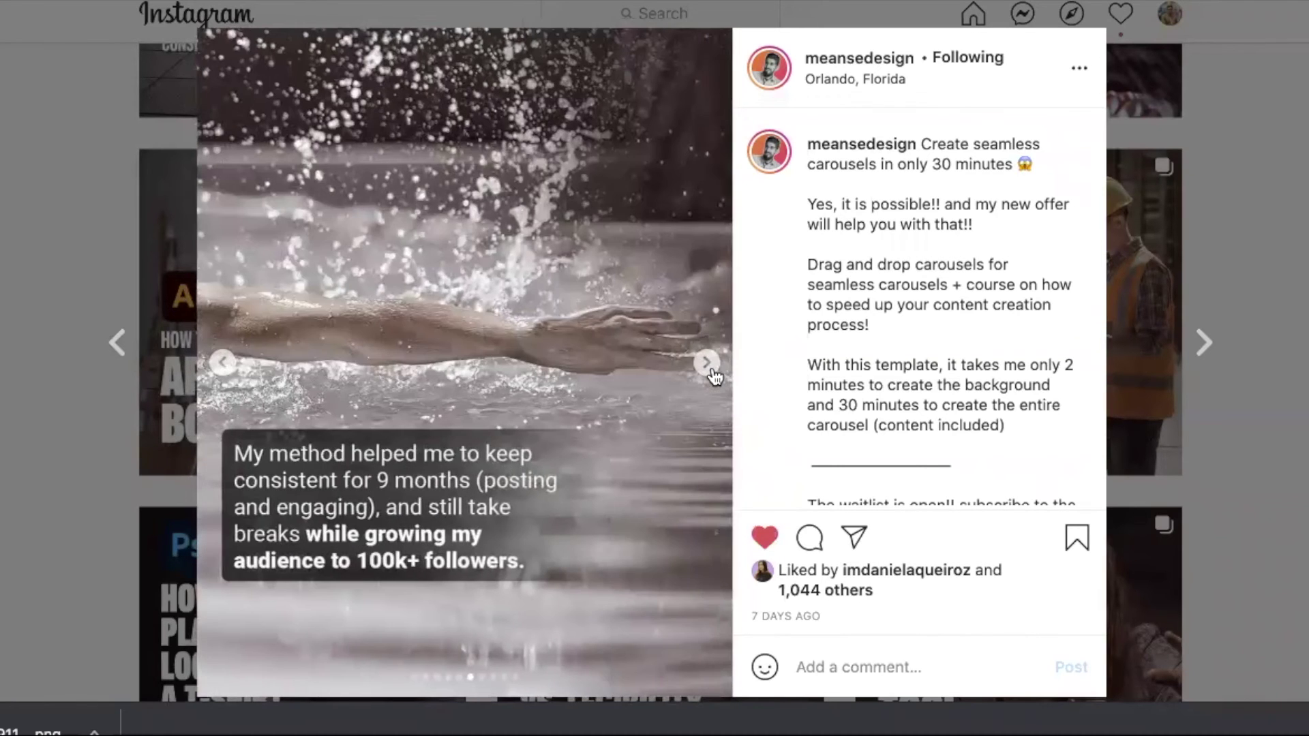
pyautogui.click(709, 371)
pyautogui.click(706, 372)
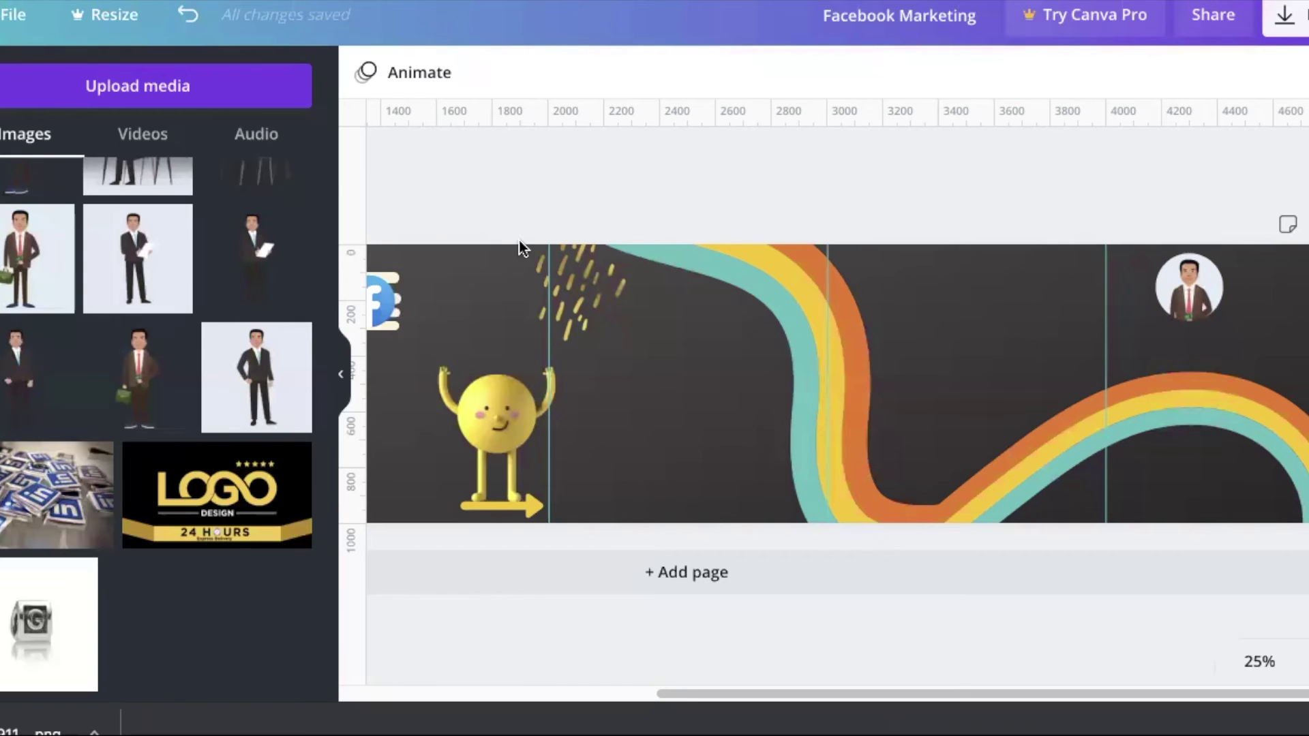
# Step: Add a second page and insert the free photo of the masked woman reaching for oranges, placed near the 1000 px guide
pyautogui.click(651, 590)
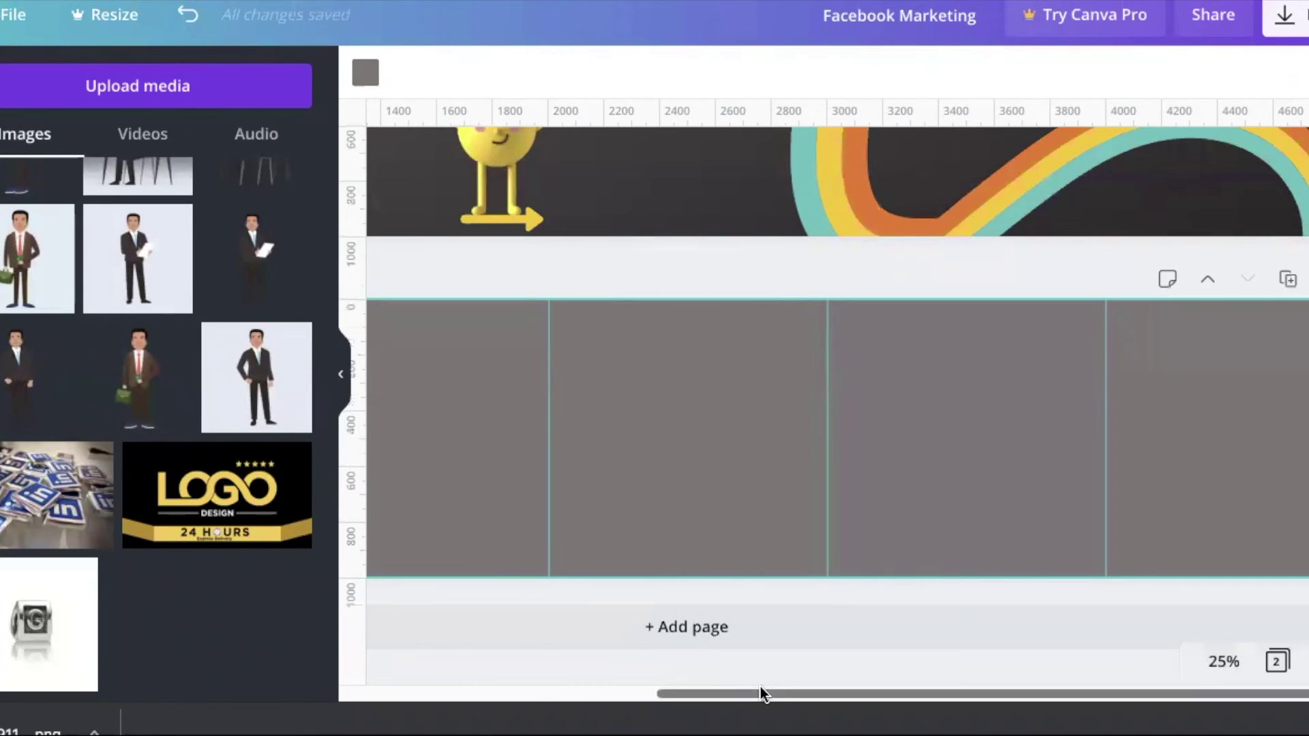
pyautogui.moveTo(776, 690); pyautogui.dragTo(669, 685)
pyautogui.scroll(-1, 181, 424)
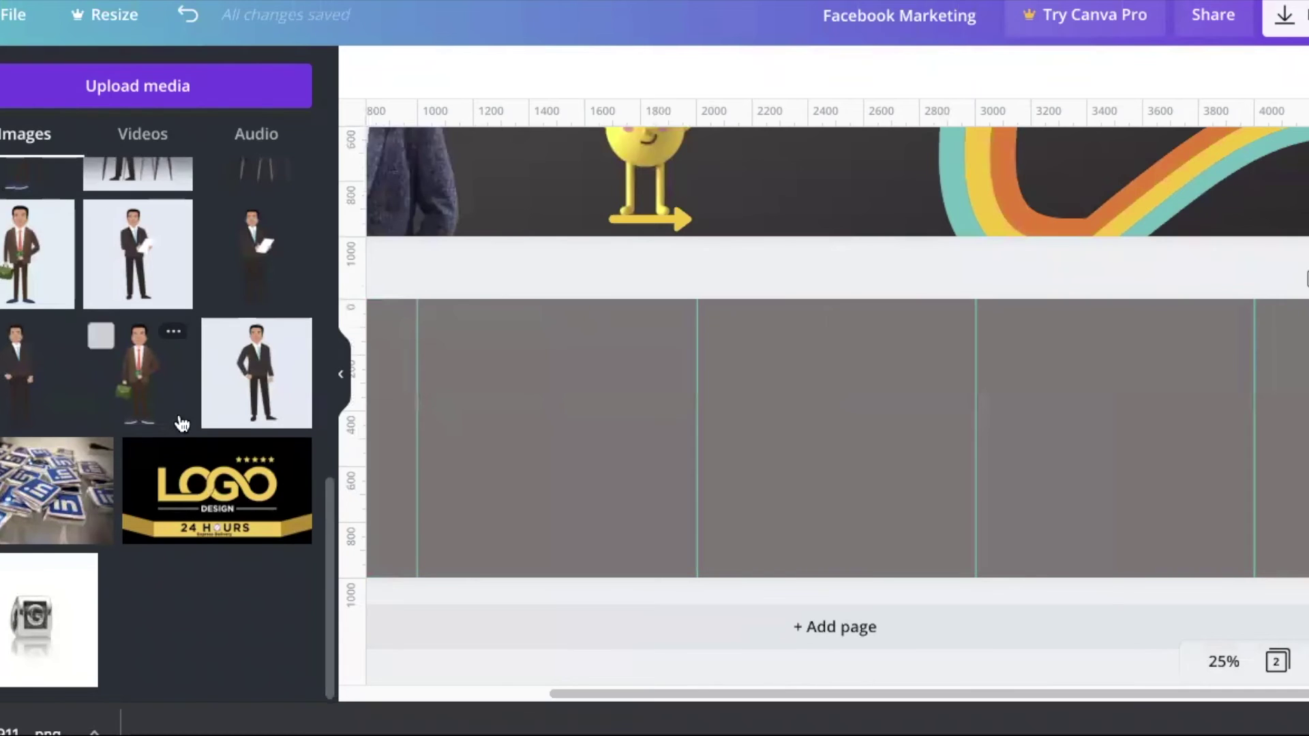
pyautogui.click(1, 252)
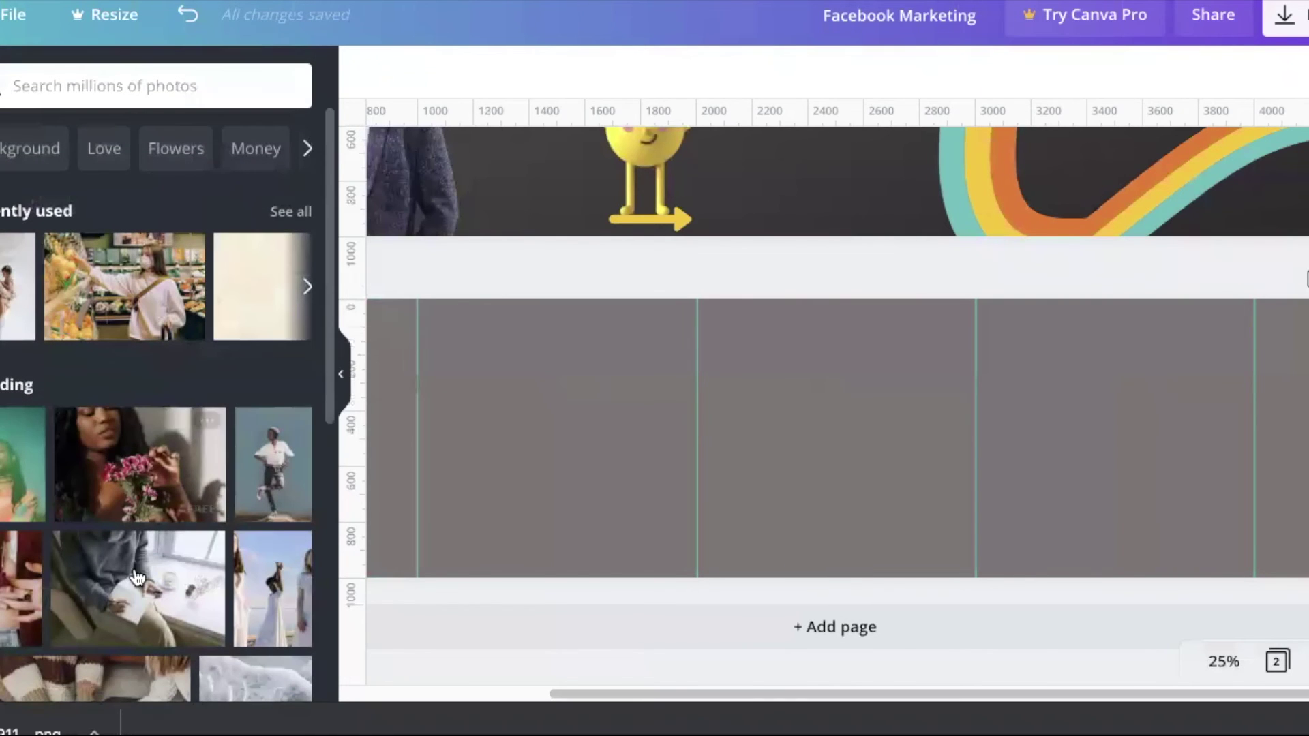
pyautogui.scroll(-1, 81, 526)
pyautogui.scroll(-5, 81, 525)
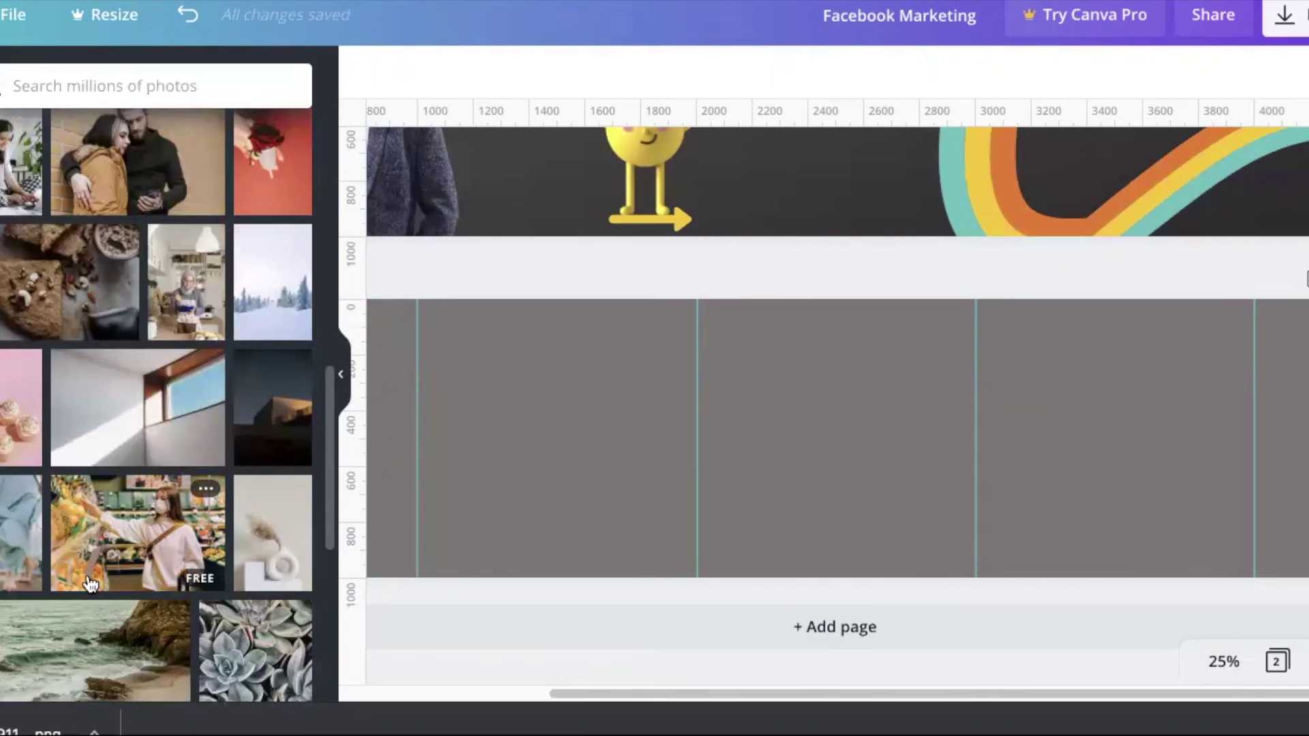
pyautogui.click(132, 540)
pyautogui.moveTo(885, 436); pyautogui.dragTo(649, 433)
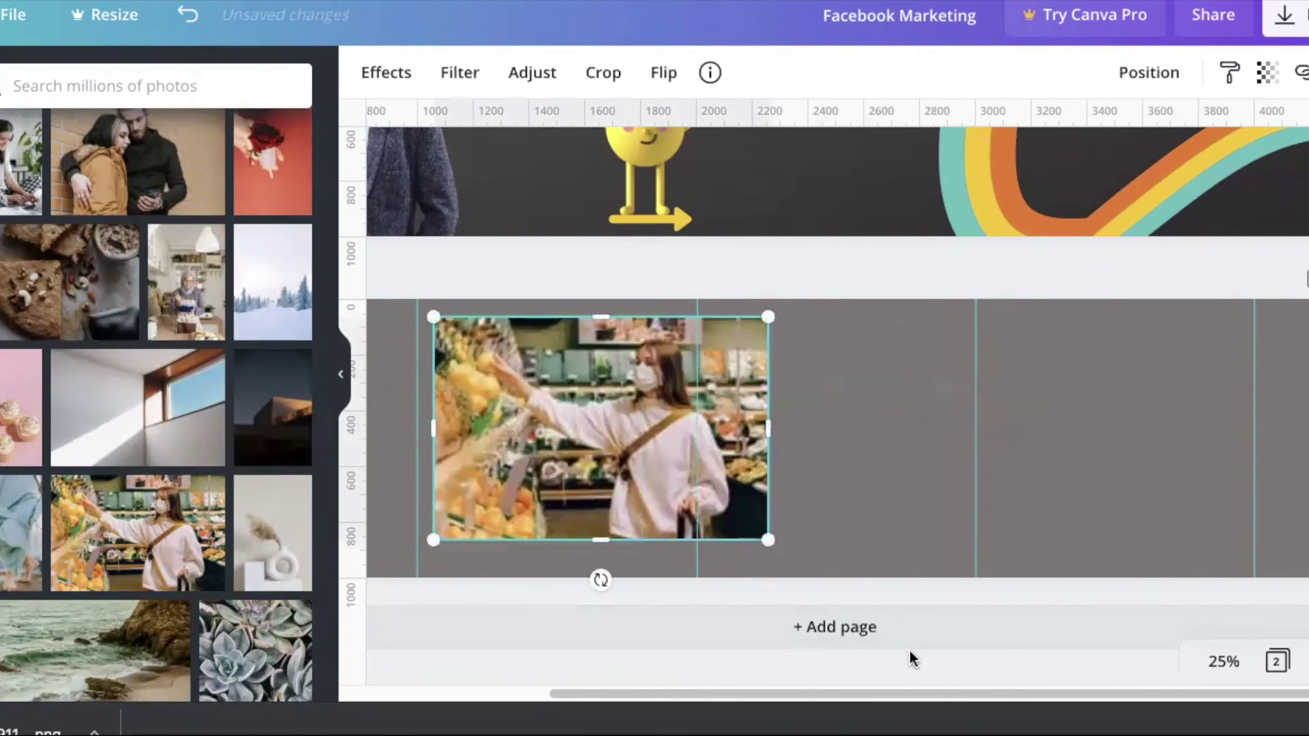
# Step: Enlarge the orange-shopping photo to full page height at the page's start and crop its sides to span 0 to about 1280 px
pyautogui.moveTo(884, 693); pyautogui.dragTo(664, 693)
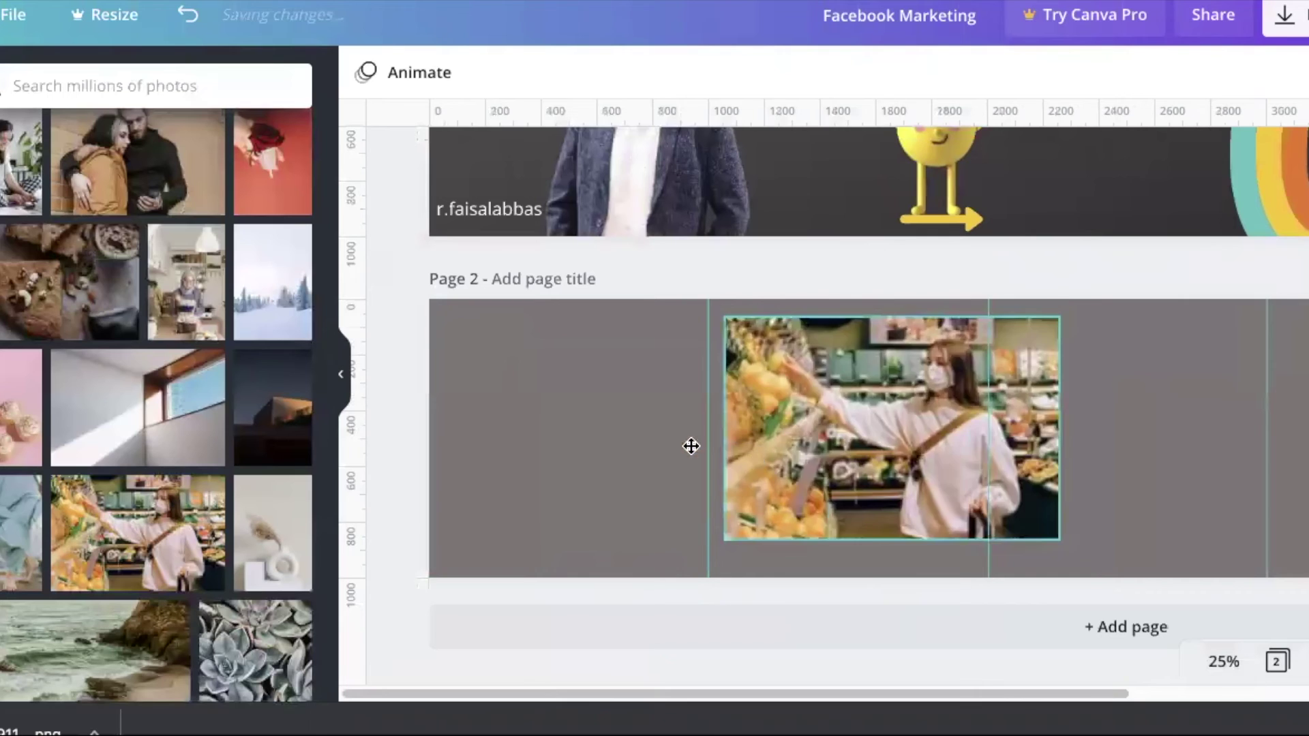
pyautogui.moveTo(690, 445); pyautogui.dragTo(620, 444)
pyautogui.moveTo(763, 522); pyautogui.dragTo(877, 586)
pyautogui.moveTo(782, 499); pyautogui.dragTo(727, 501)
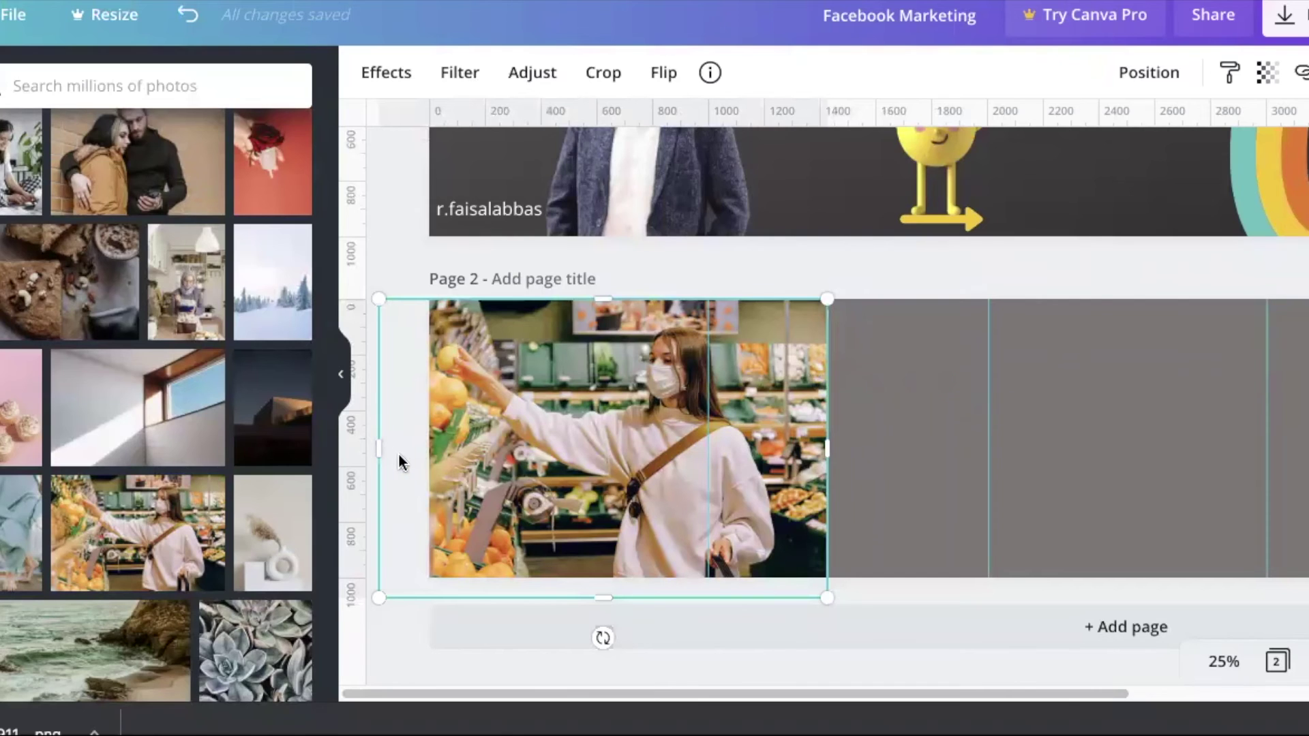
pyautogui.moveTo(380, 448); pyautogui.dragTo(430, 451)
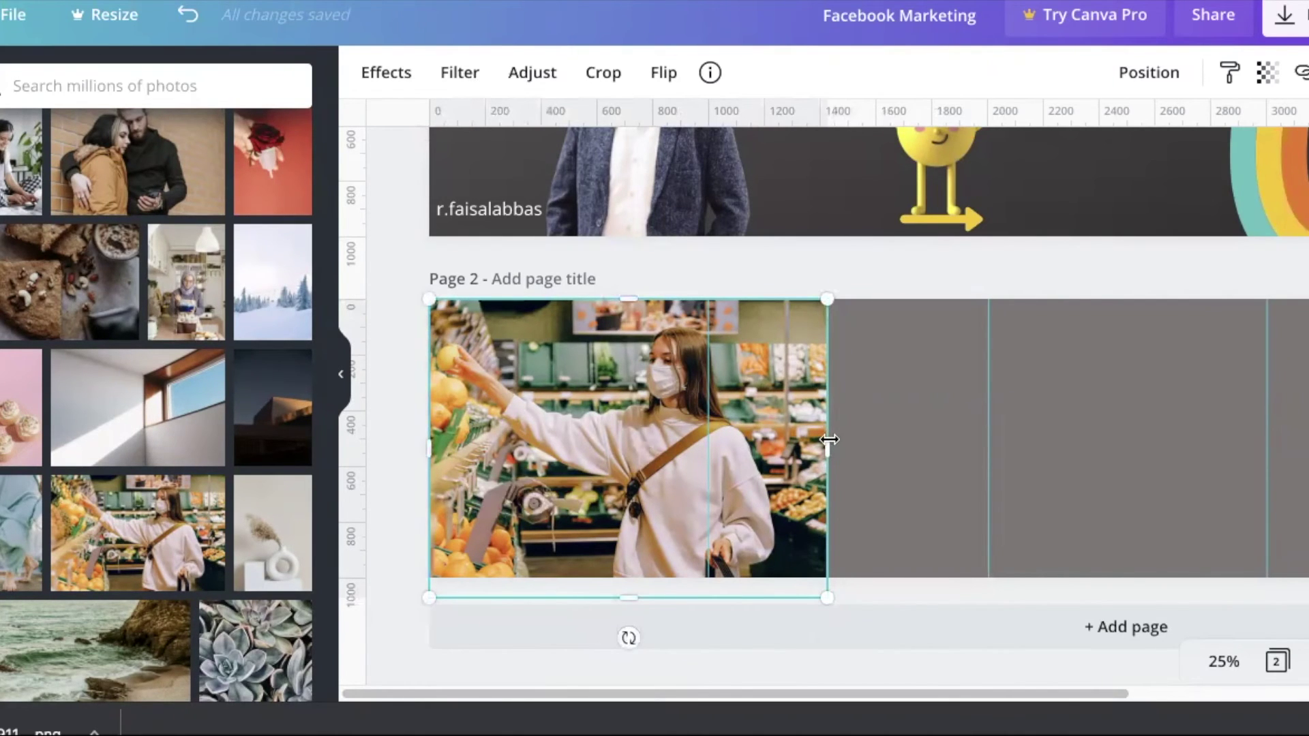
pyautogui.moveTo(822, 440); pyautogui.dragTo(784, 443)
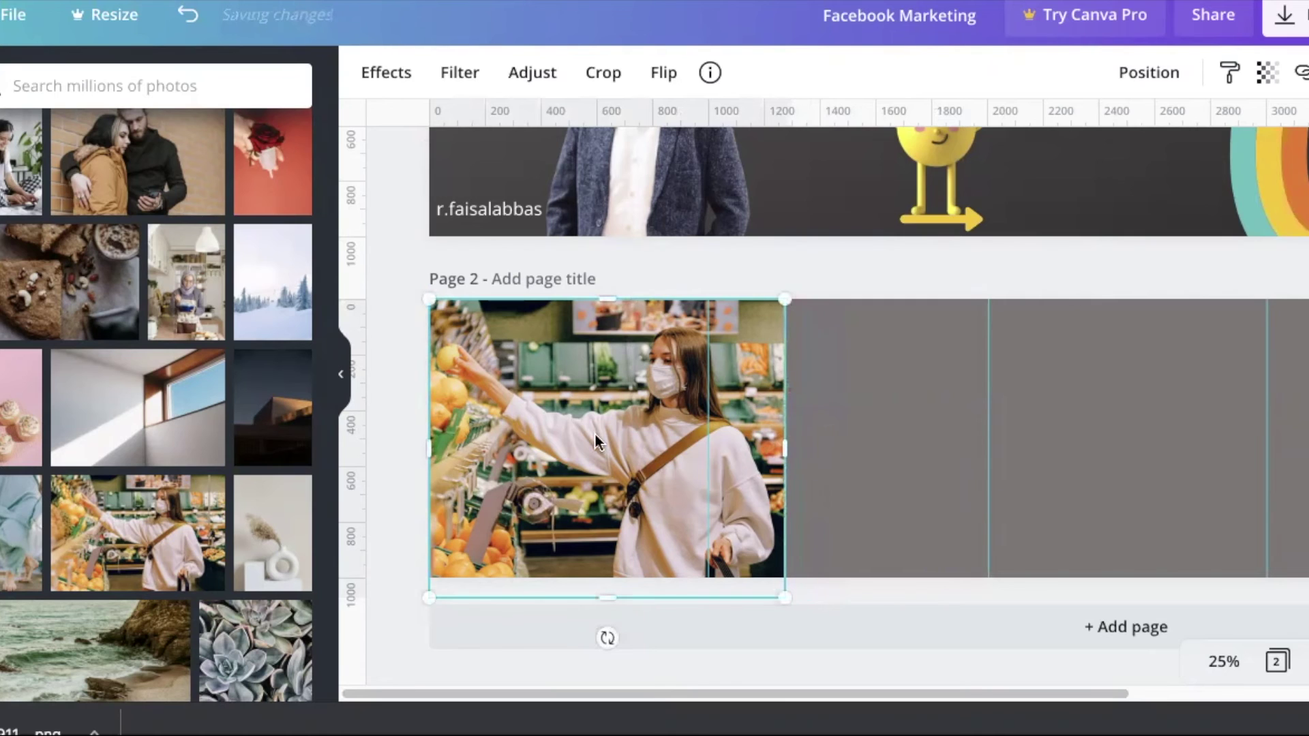
# Step: Search the photo library for "grocery"
pyautogui.click(380, 351)
pyautogui.scroll(-3, 102, 539)
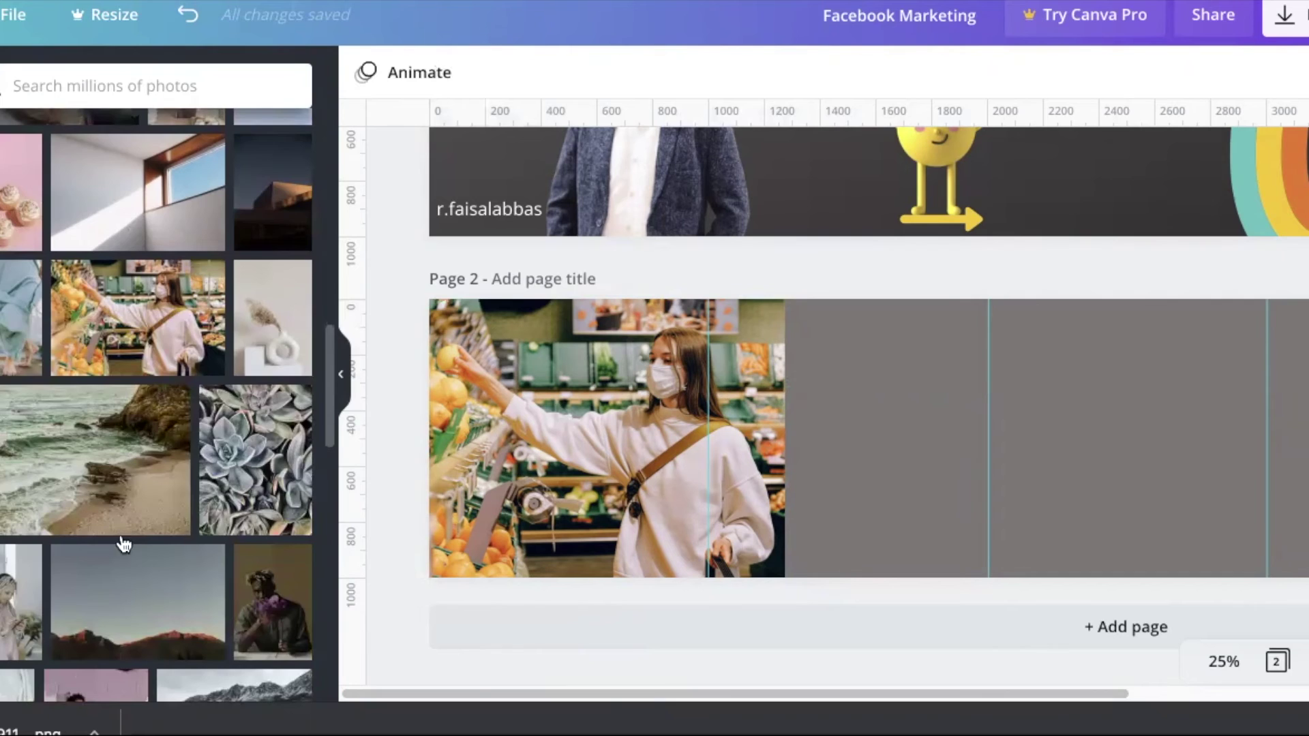
pyautogui.scroll(-5, 122, 539)
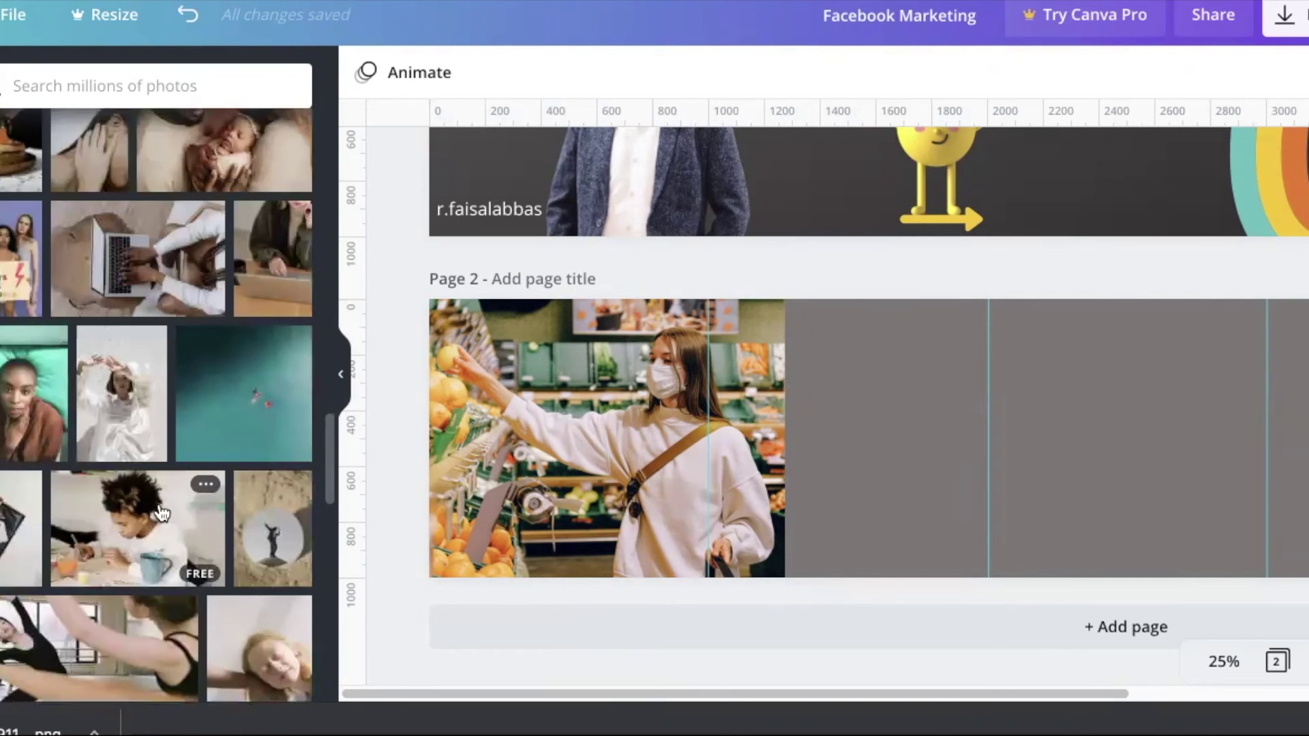
pyautogui.click(169, 83)
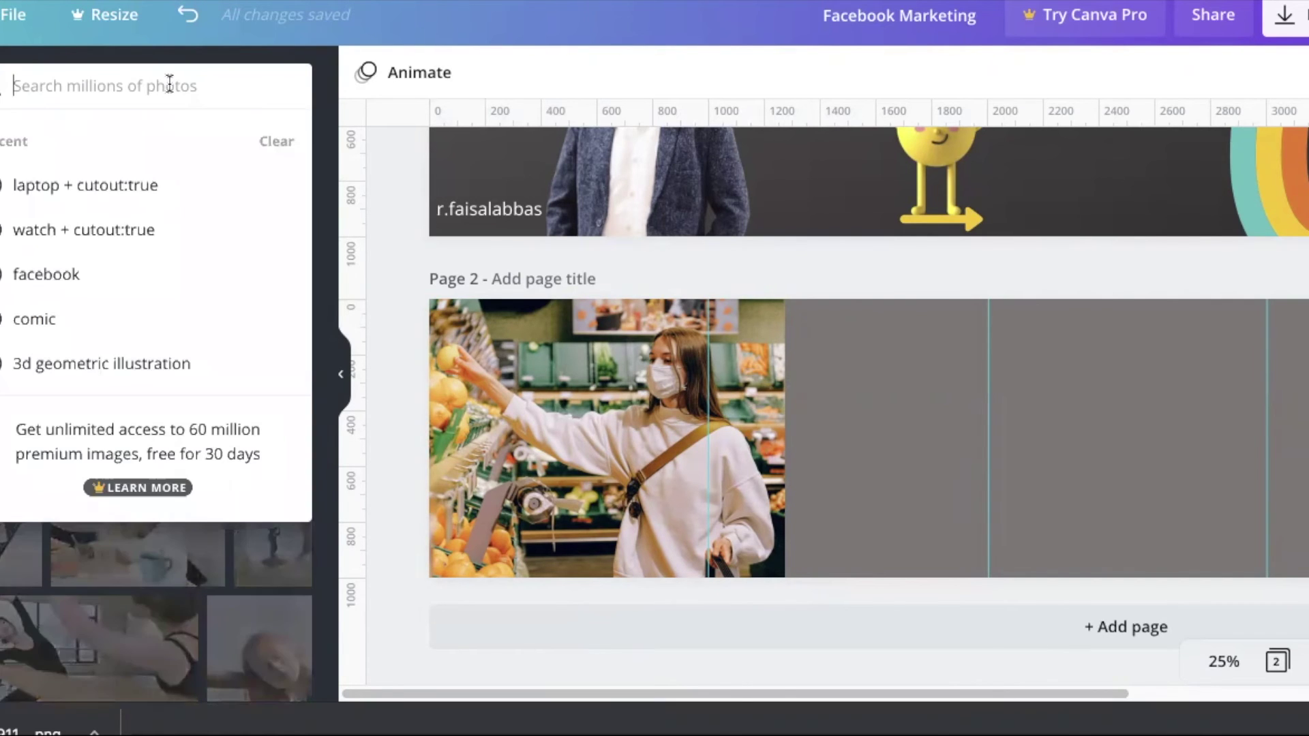
pyautogui.write('grocery')
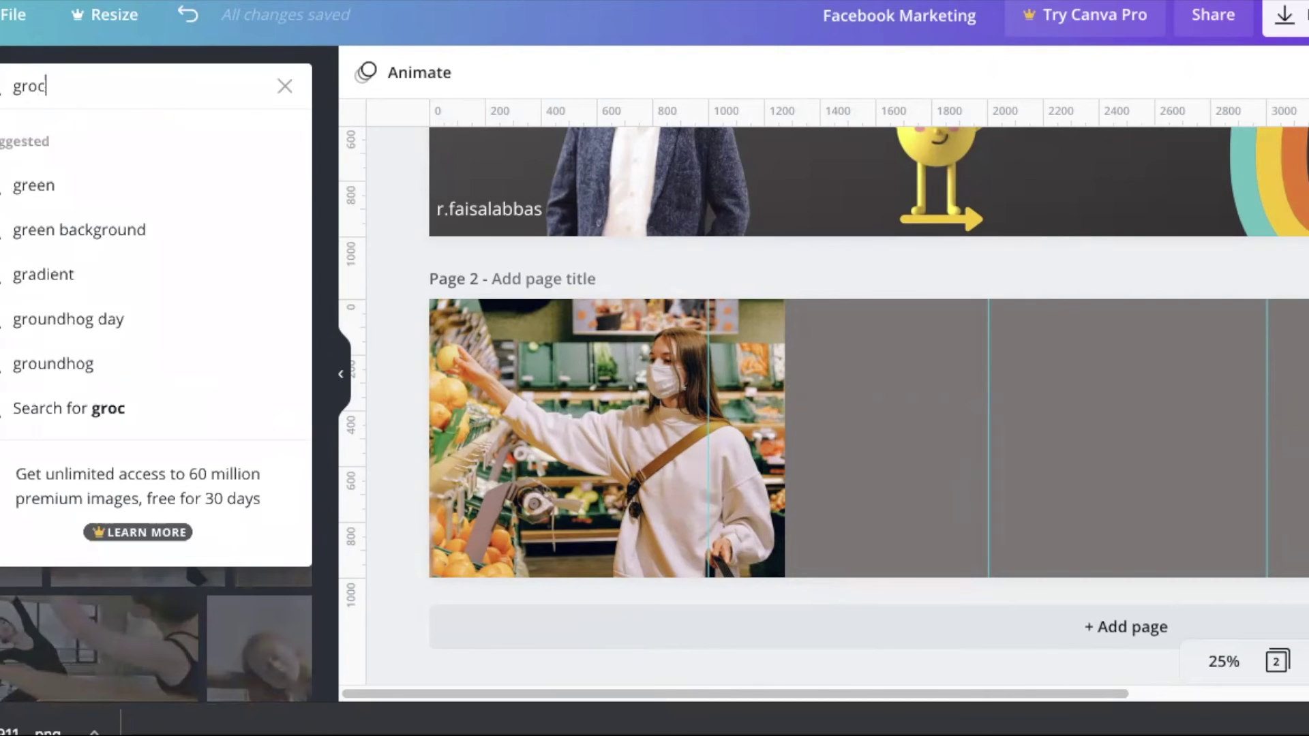
pyautogui.press('Return')
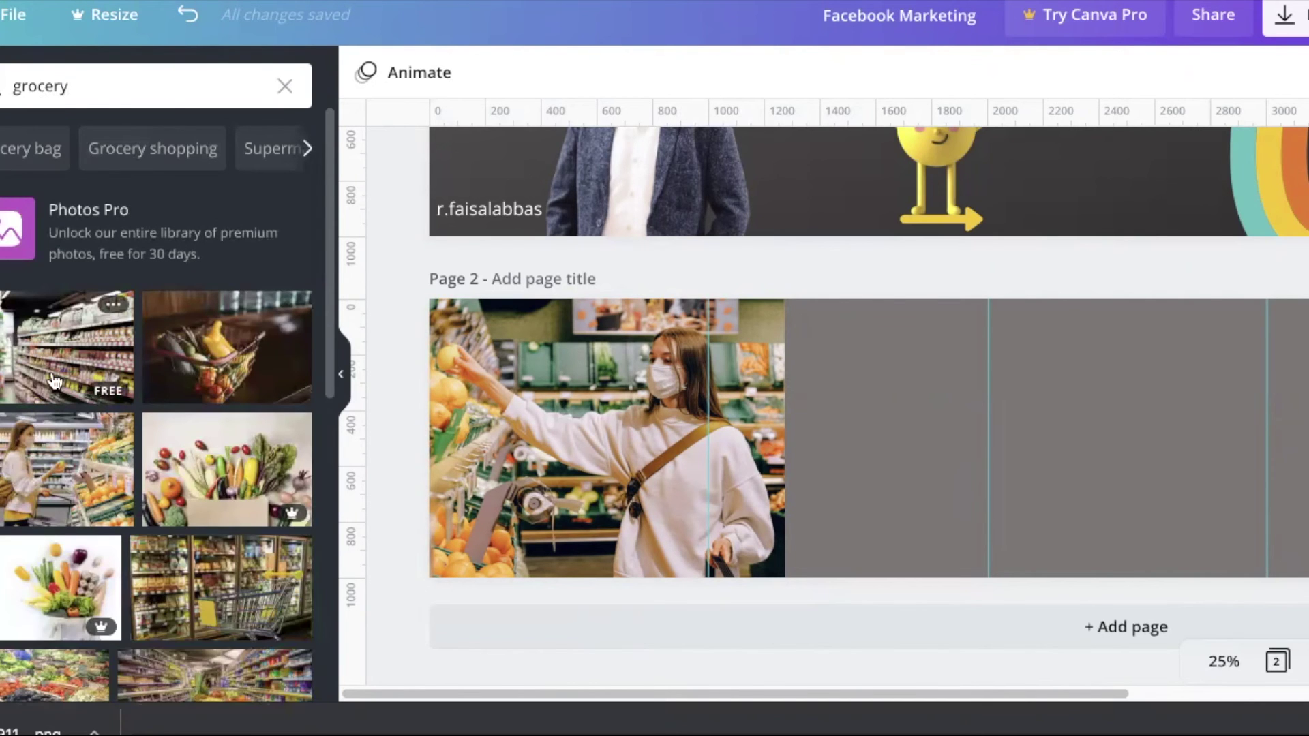
# Step: Place the free supermarket shelves photo across the 2000 and 3000 px guides and enlarge it to full page height
pyautogui.moveTo(68, 364); pyautogui.dragTo(1125, 584)
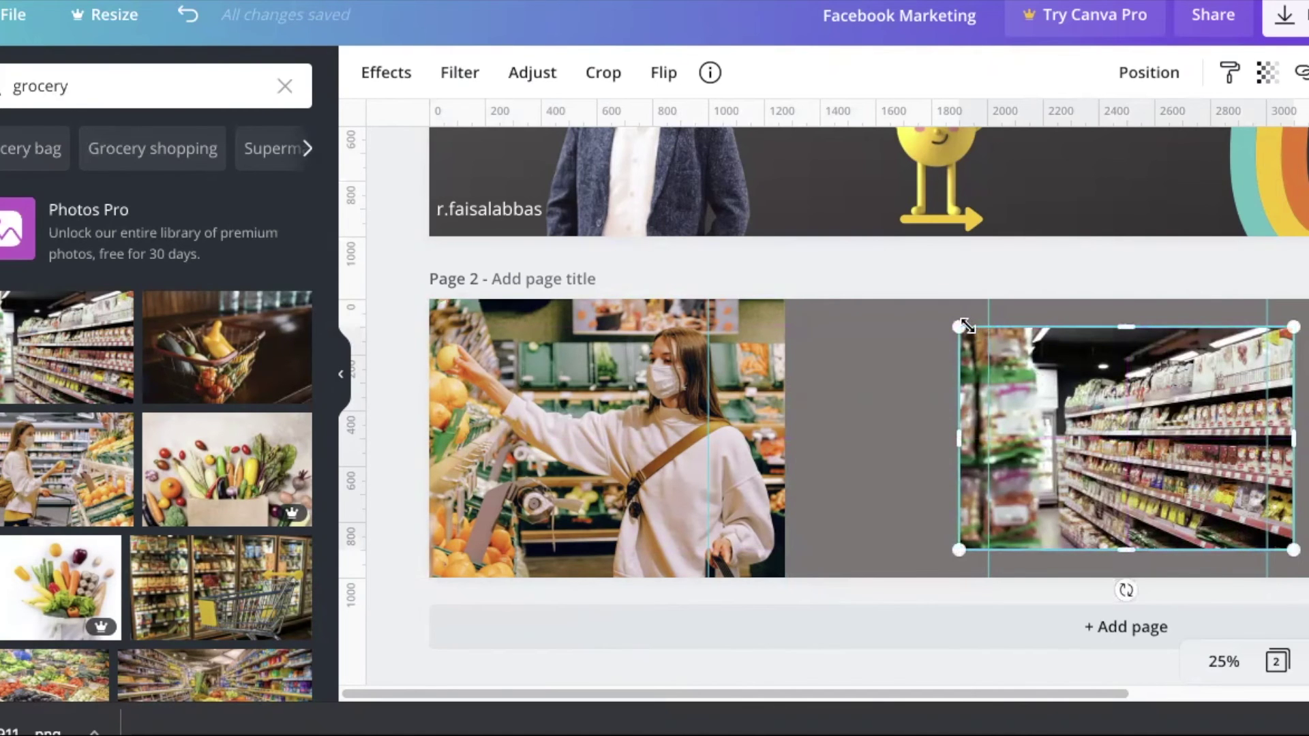
pyautogui.moveTo(958, 326); pyautogui.dragTo(909, 297)
pyautogui.moveTo(1295, 548); pyautogui.dragTo(1308, 581)
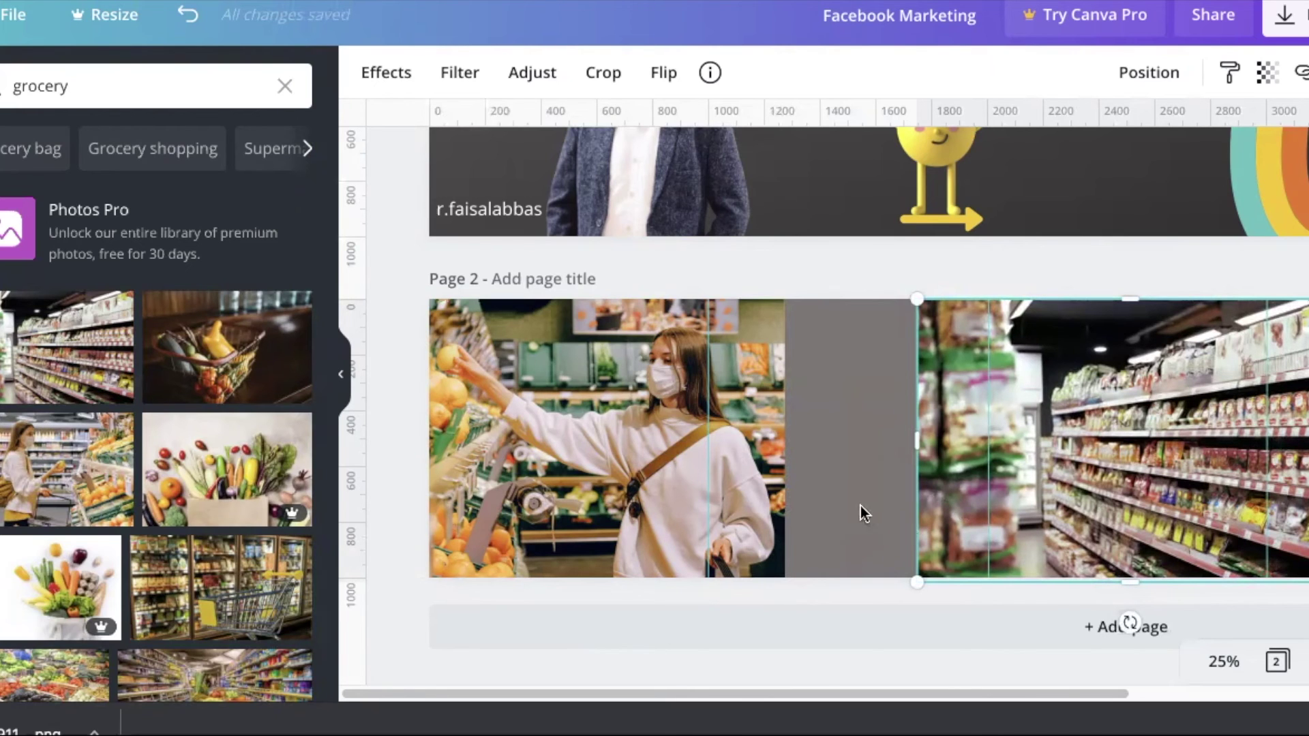
# Step: Place the photo of the woman with a shopping basket across the 4000 px guide, enlarge it to page height and crop its left side
pyautogui.moveTo(709, 694); pyautogui.dragTo(1022, 694)
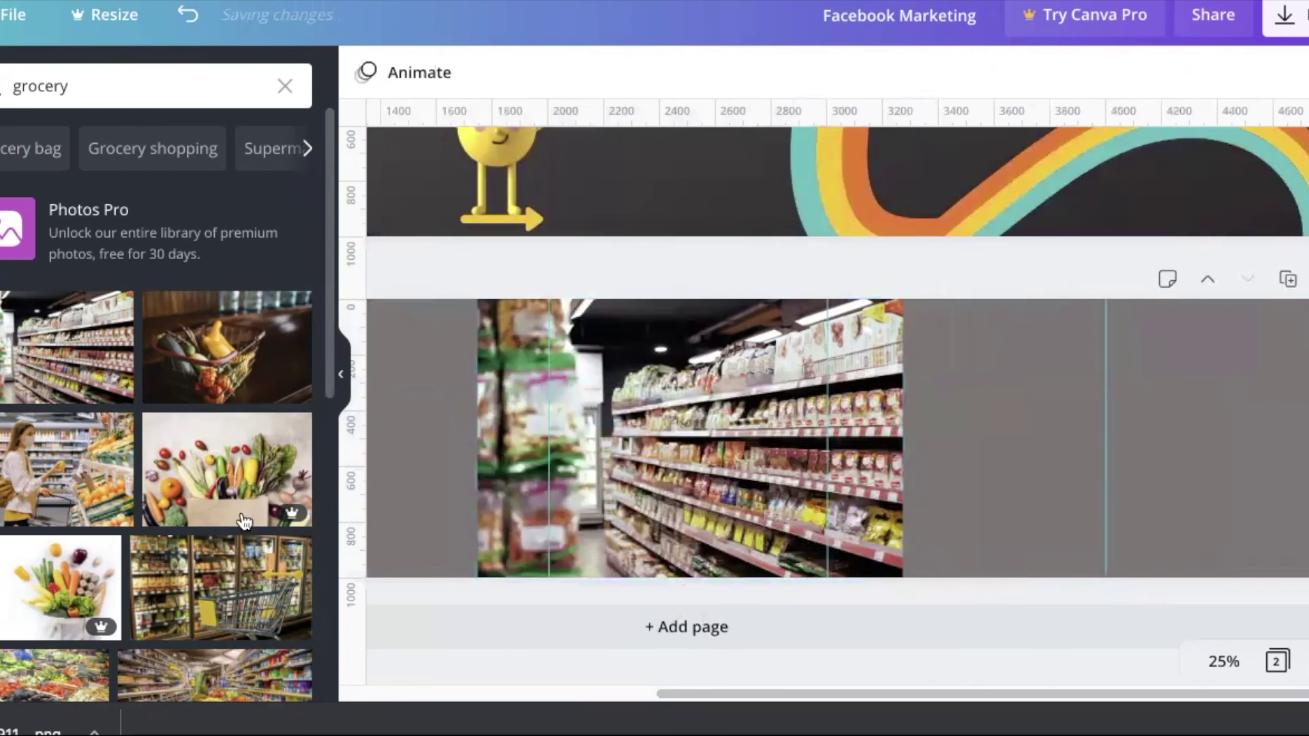
pyautogui.click(62, 462)
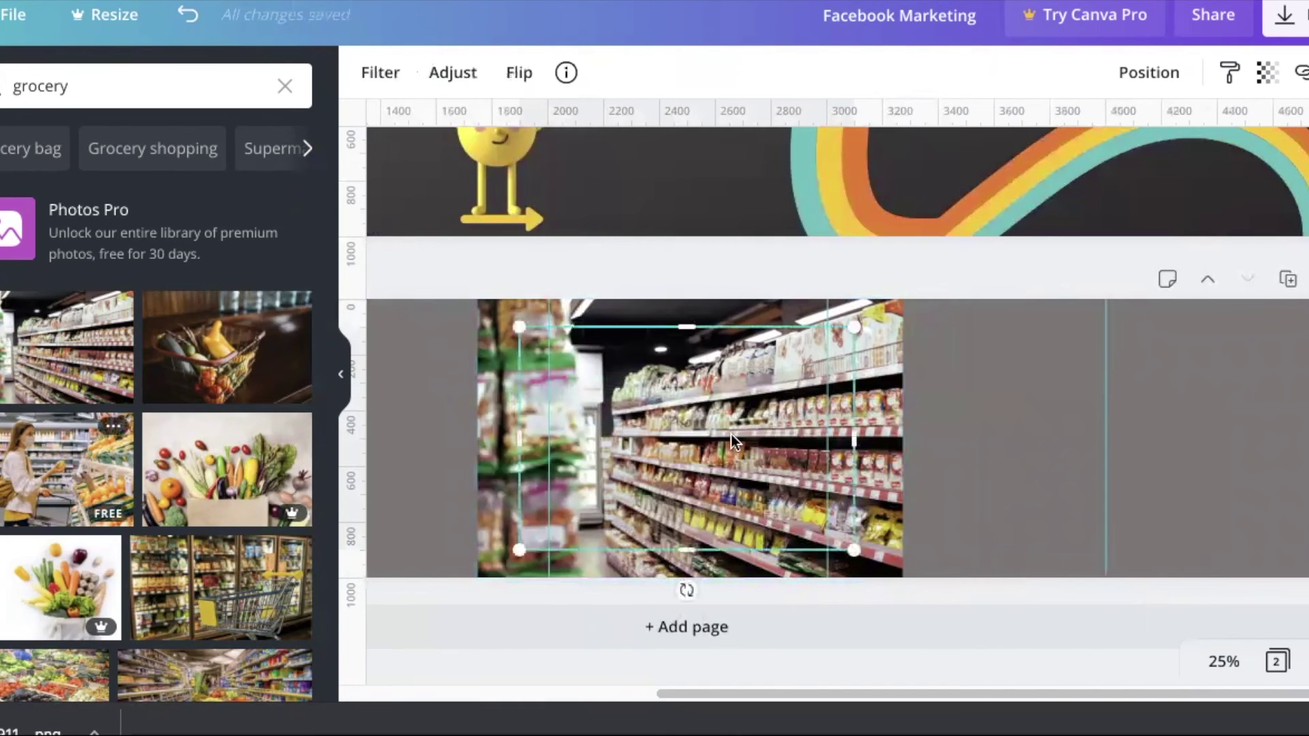
pyautogui.moveTo(739, 472); pyautogui.dragTo(1244, 452)
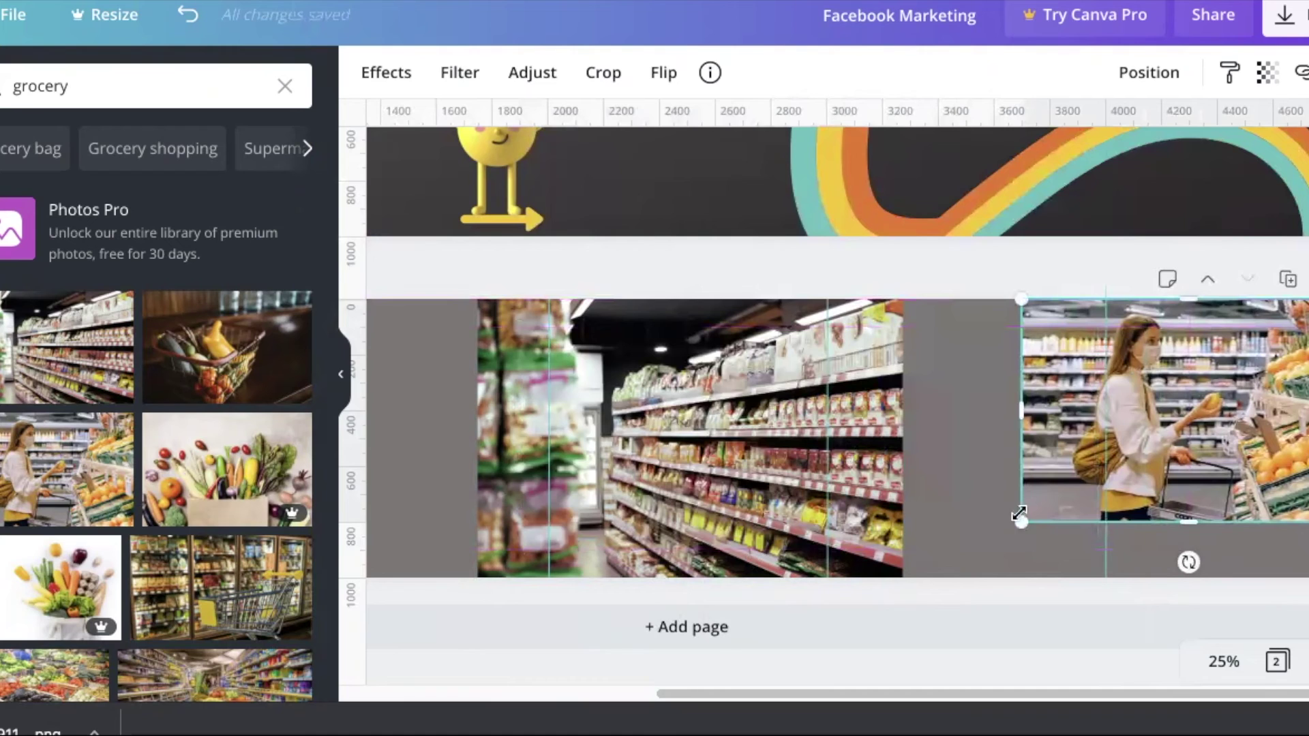
pyautogui.moveTo(988, 569); pyautogui.dragTo(950, 593)
pyautogui.moveTo(1053, 452); pyautogui.dragTo(1082, 450)
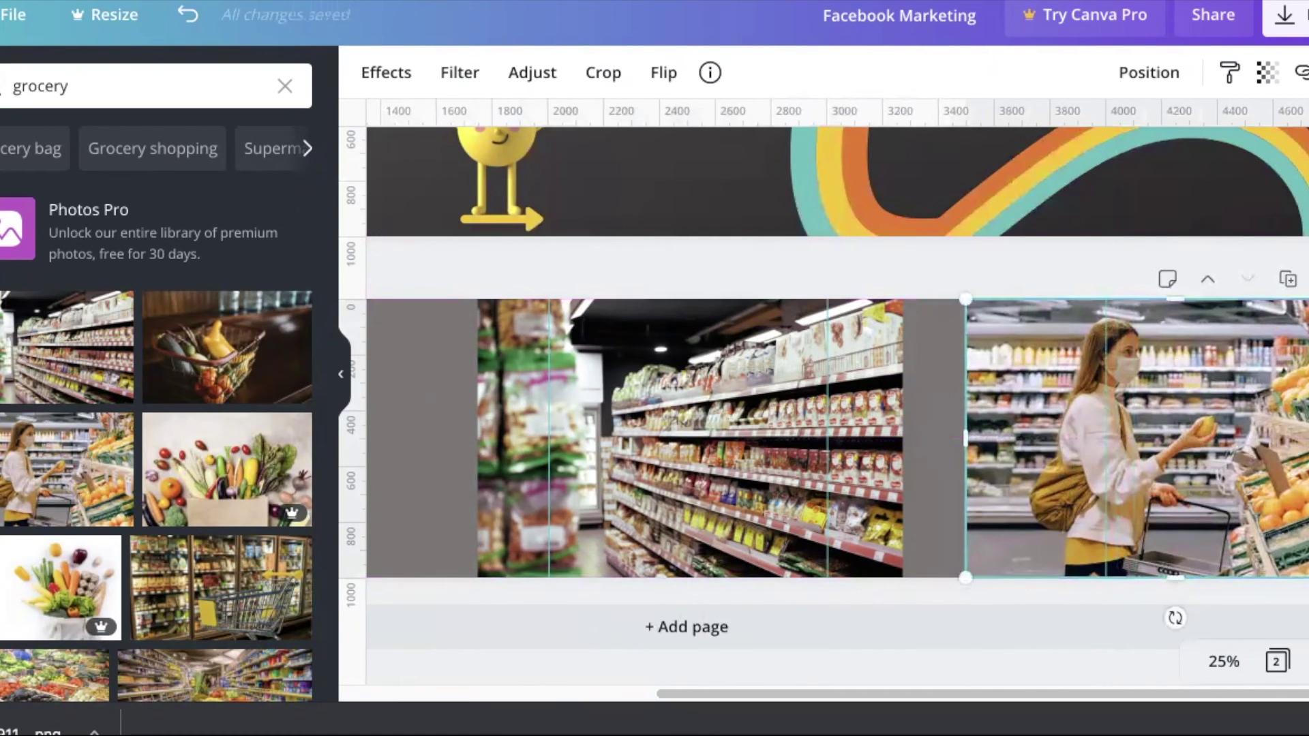
pyautogui.moveTo(962, 432); pyautogui.dragTo(1019, 444)
pyautogui.moveTo(1213, 432); pyautogui.dragTo(1233, 432)
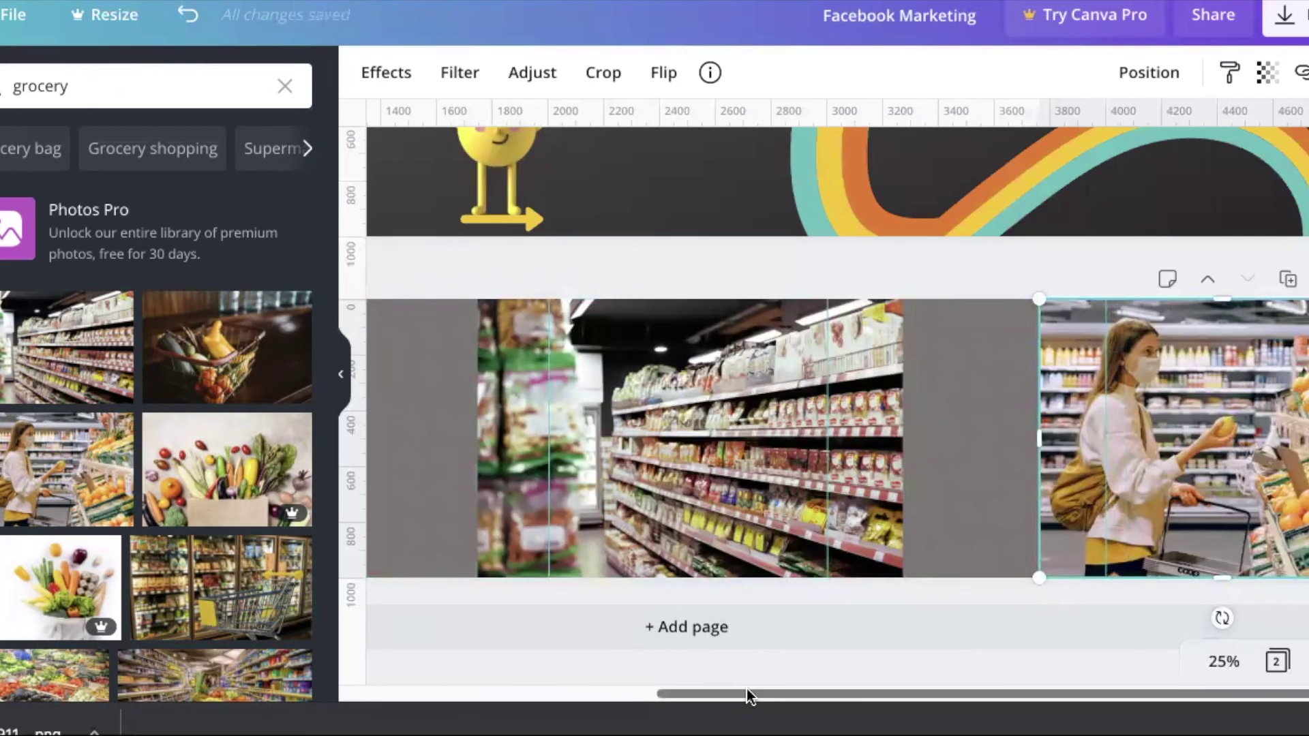
# Step: Check the spacing of the three grocery photos across the slide guides, and delete the second page
pyautogui.moveTo(746, 693); pyautogui.dragTo(592, 699)
pyautogui.hscroll(5, 591, 701)
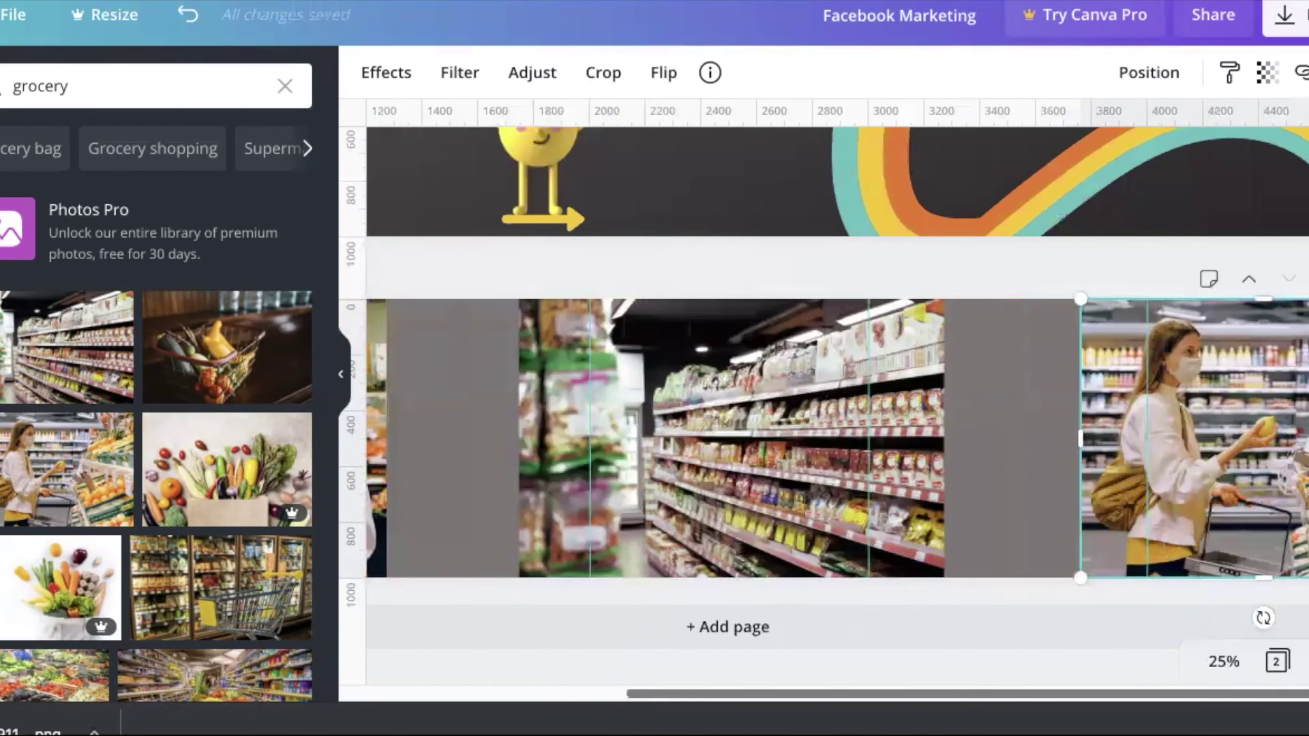
pyautogui.hscroll(-2, 592, 701)
pyautogui.click(600, 593)
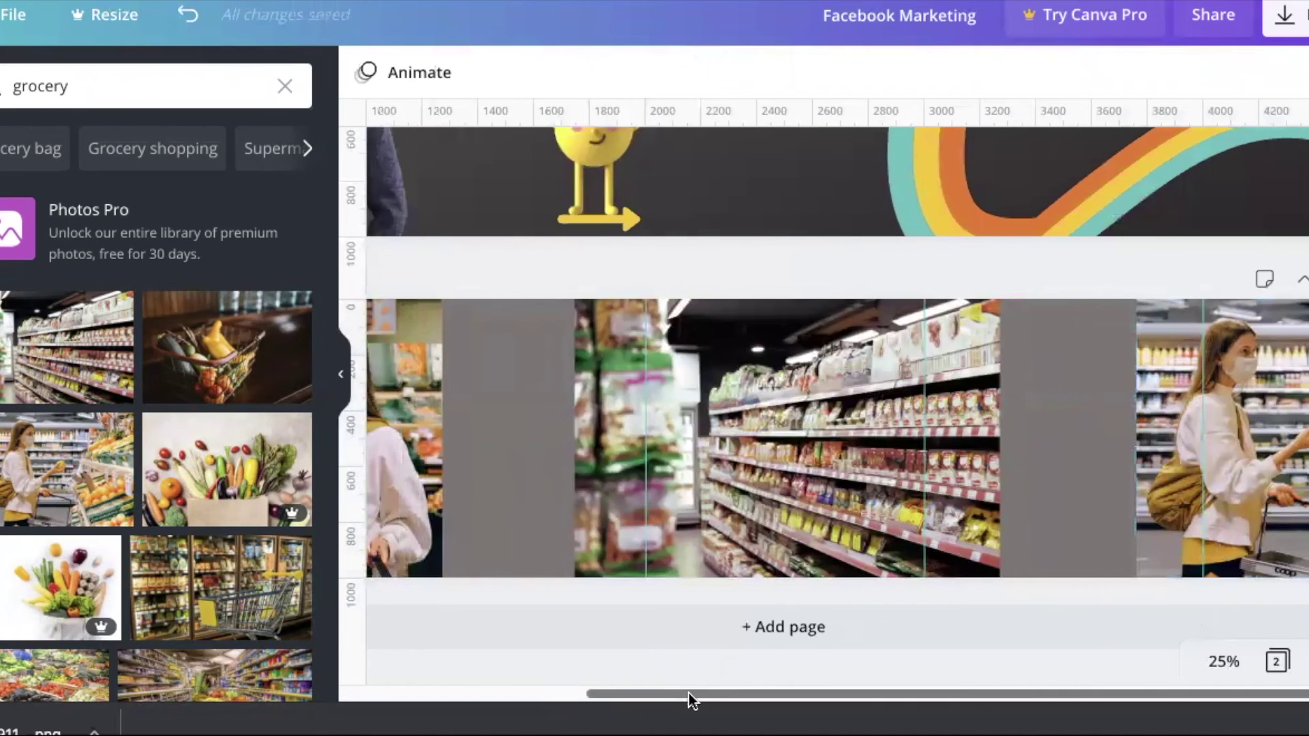
pyautogui.hscroll(-4, 579, 682)
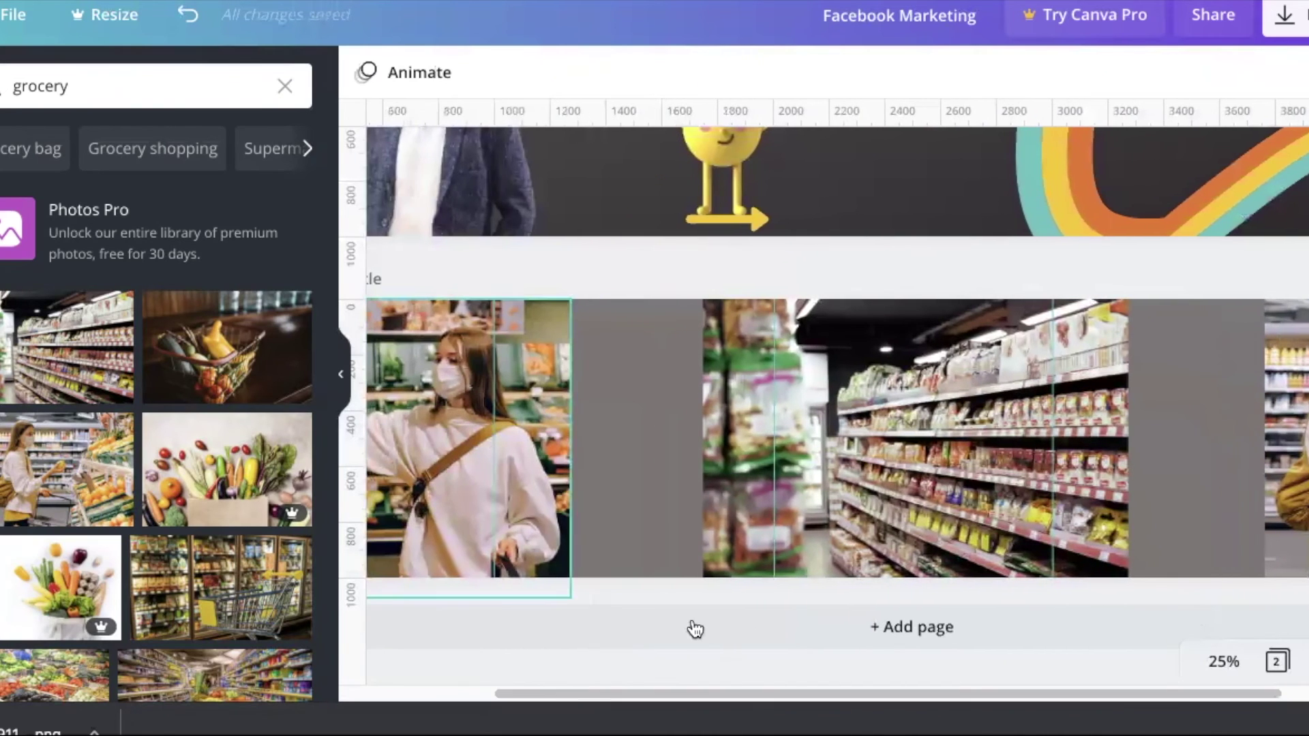
pyautogui.hscroll(-3, 596, 690)
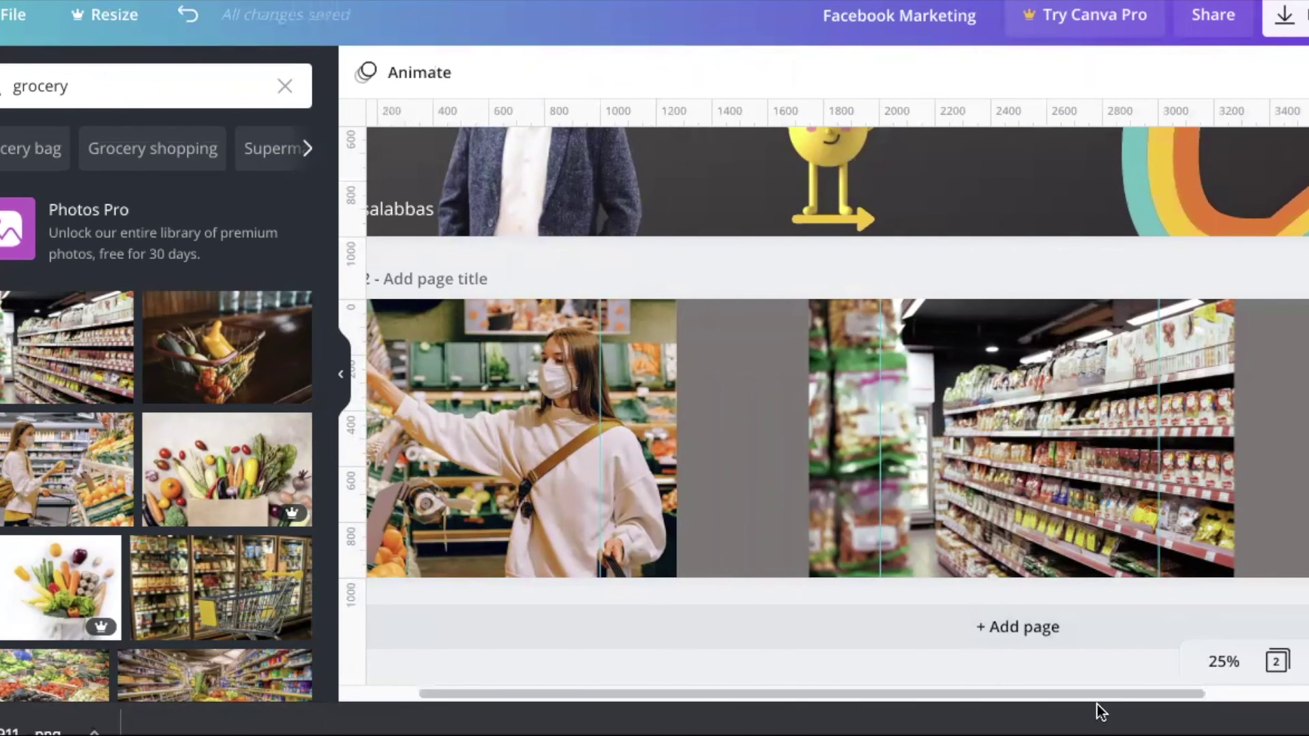
pyautogui.moveTo(1072, 695); pyautogui.dragTo(1301, 697)
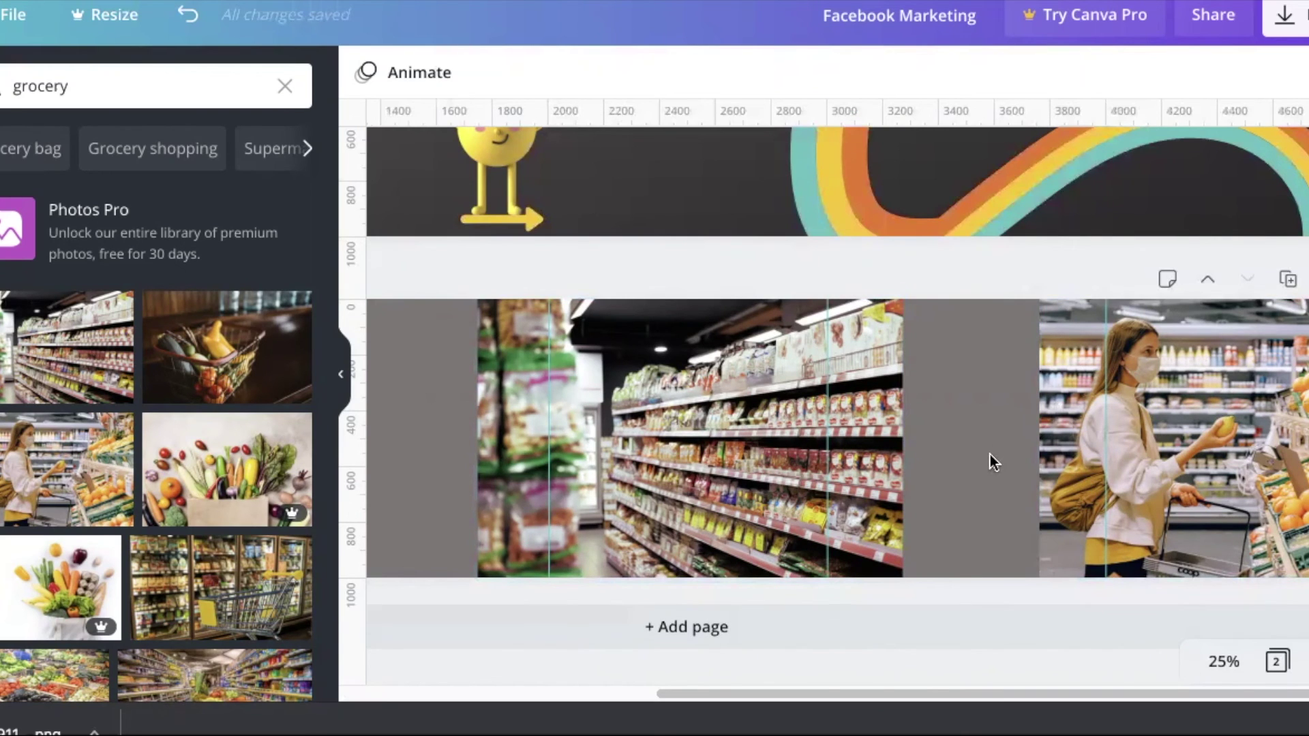
pyautogui.click(1308, 279)
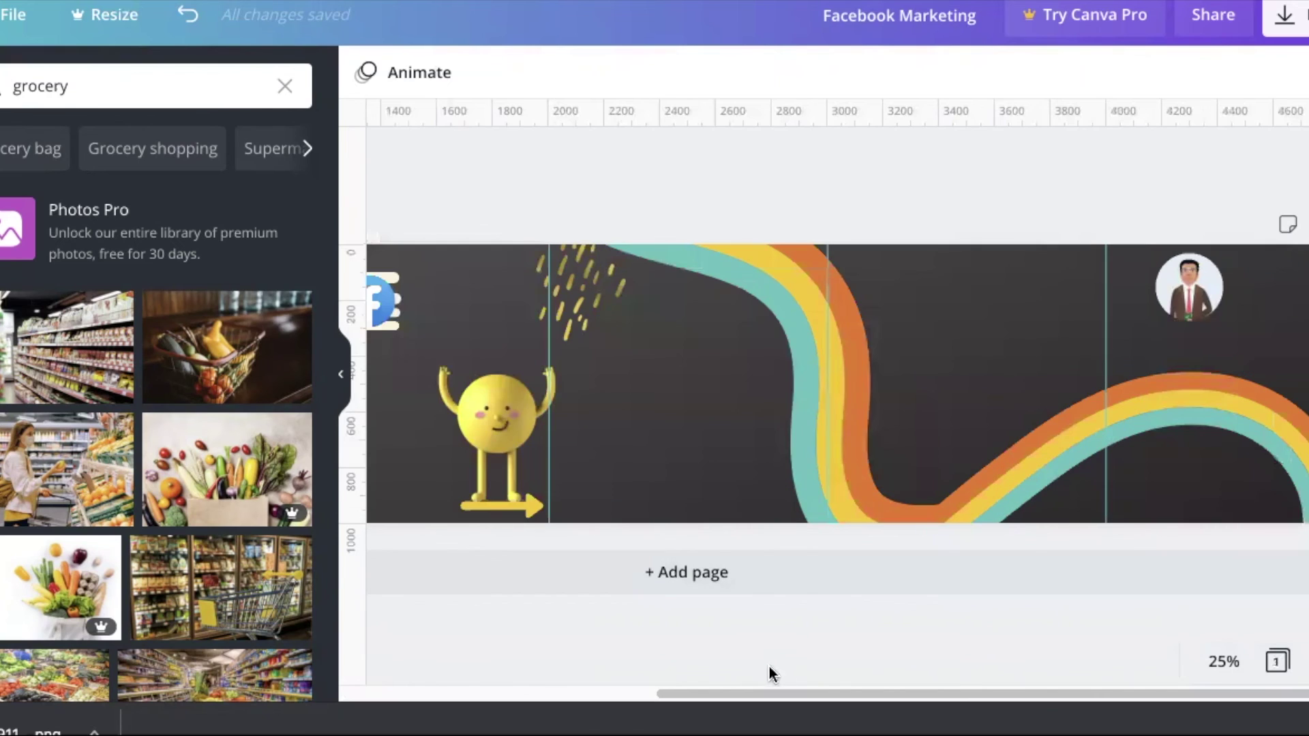
# Step: Download the remaining Facebook Marketing page as a PNG at 5000 × 1000 px and dismiss the scheduling offer
pyautogui.moveTo(812, 690); pyautogui.dragTo(636, 677)
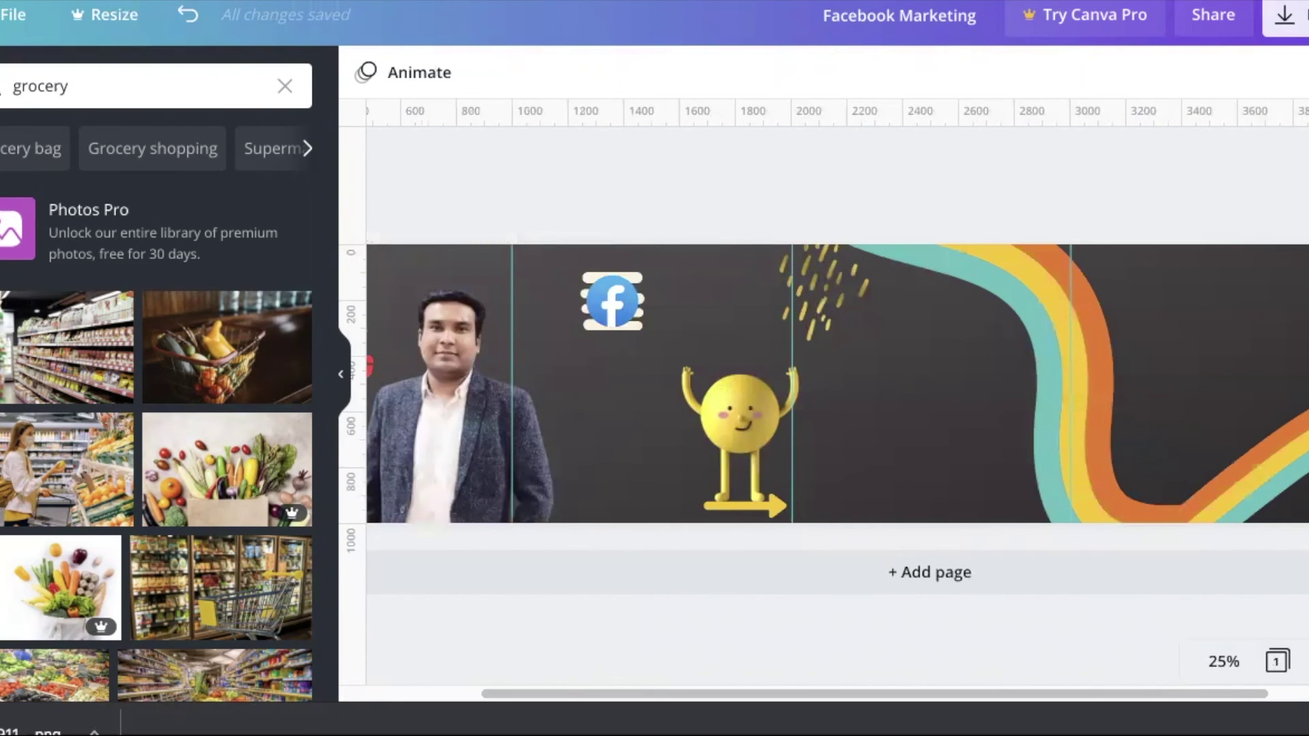
pyautogui.click(1284, 15)
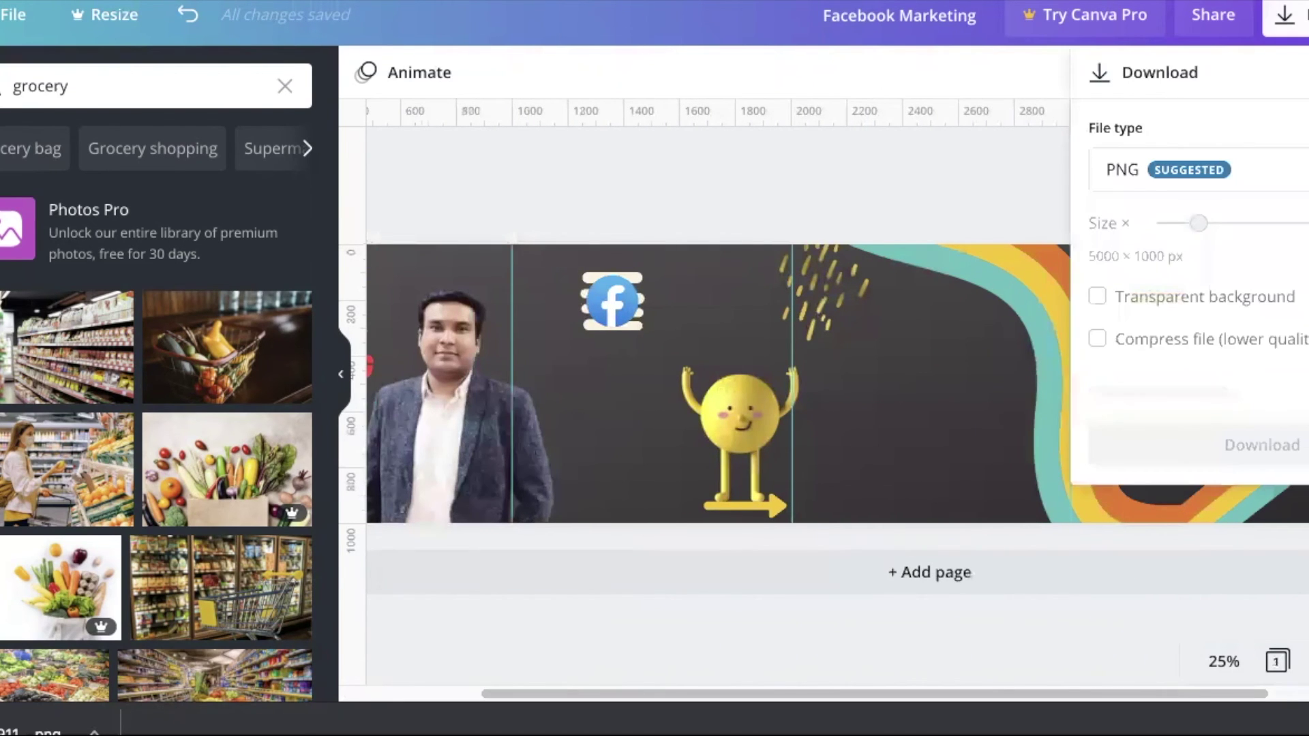
pyautogui.click(1138, 183)
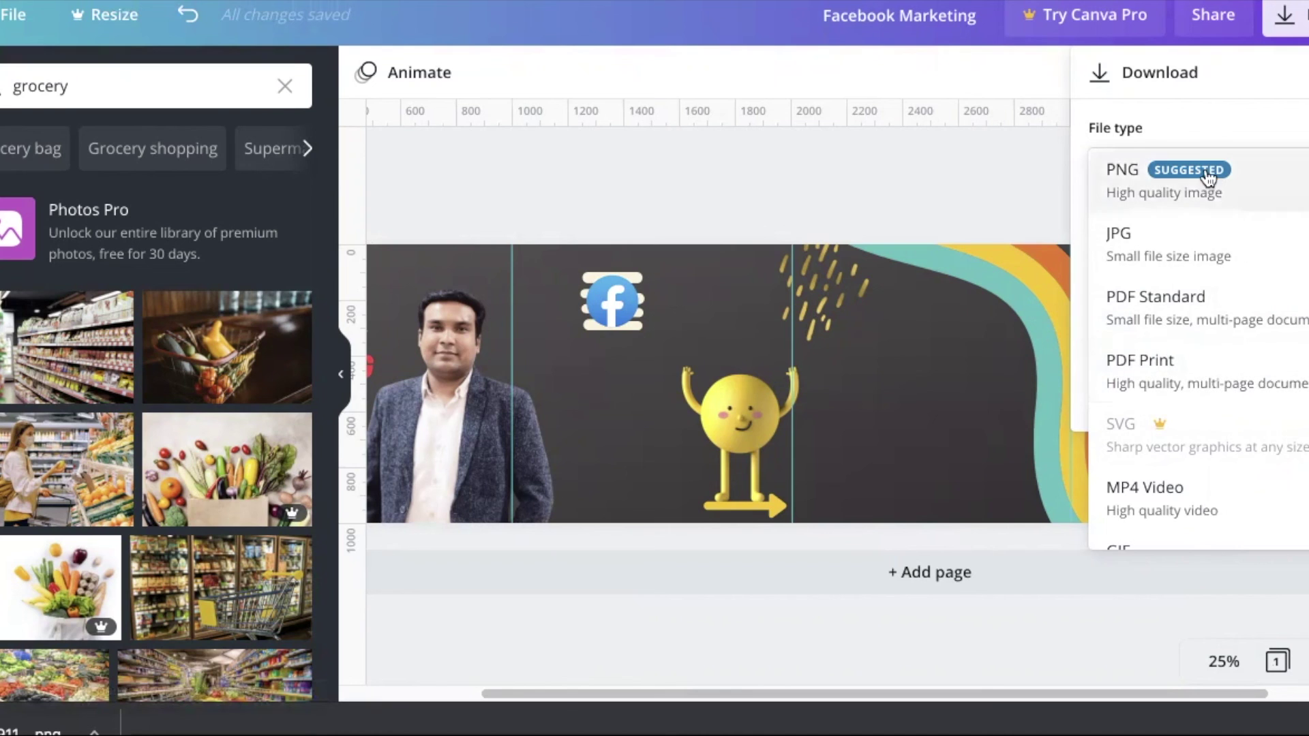
pyautogui.click(1190, 196)
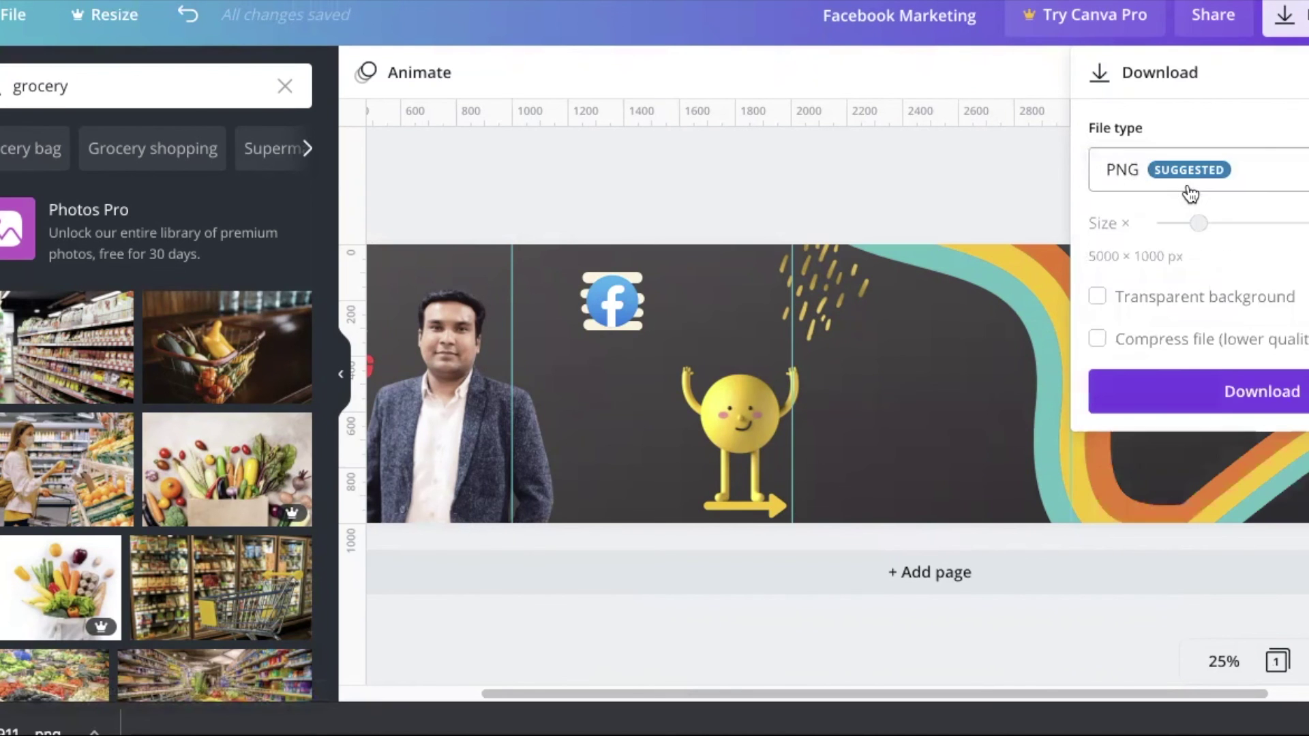
pyautogui.click(1230, 389)
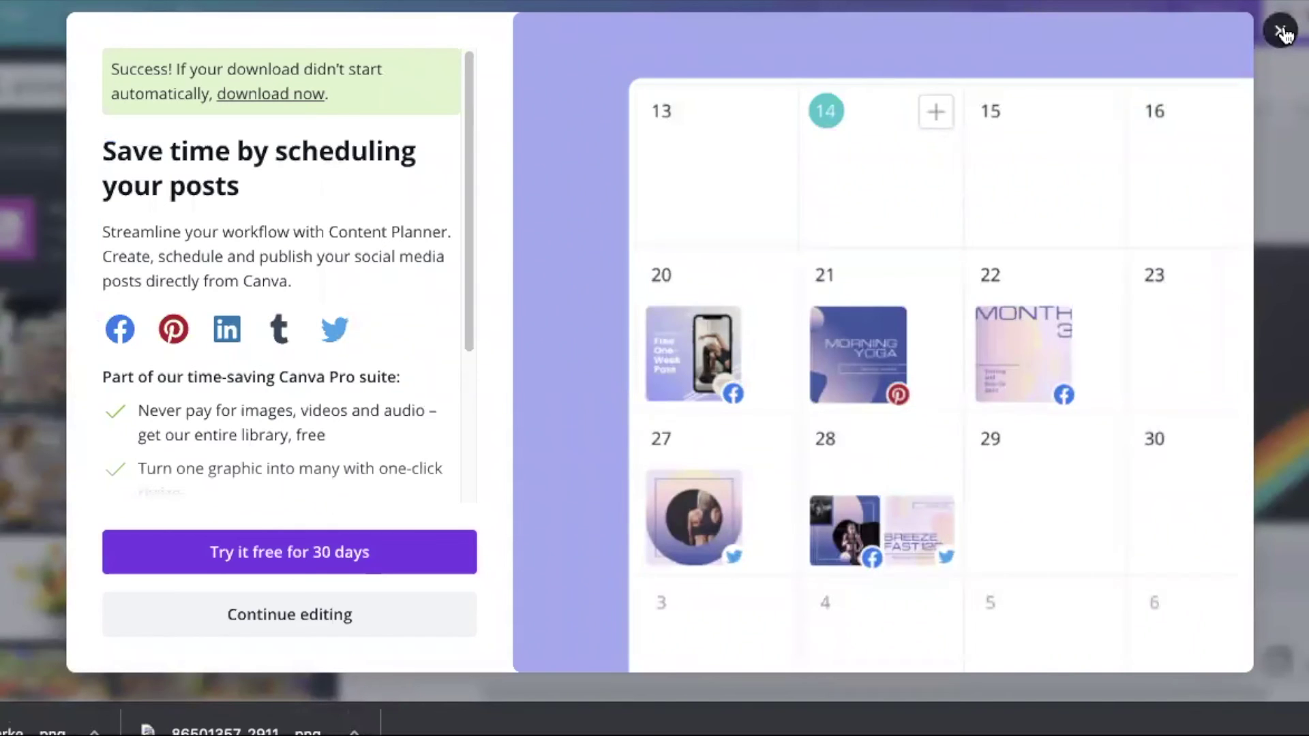
pyautogui.click(1281, 31)
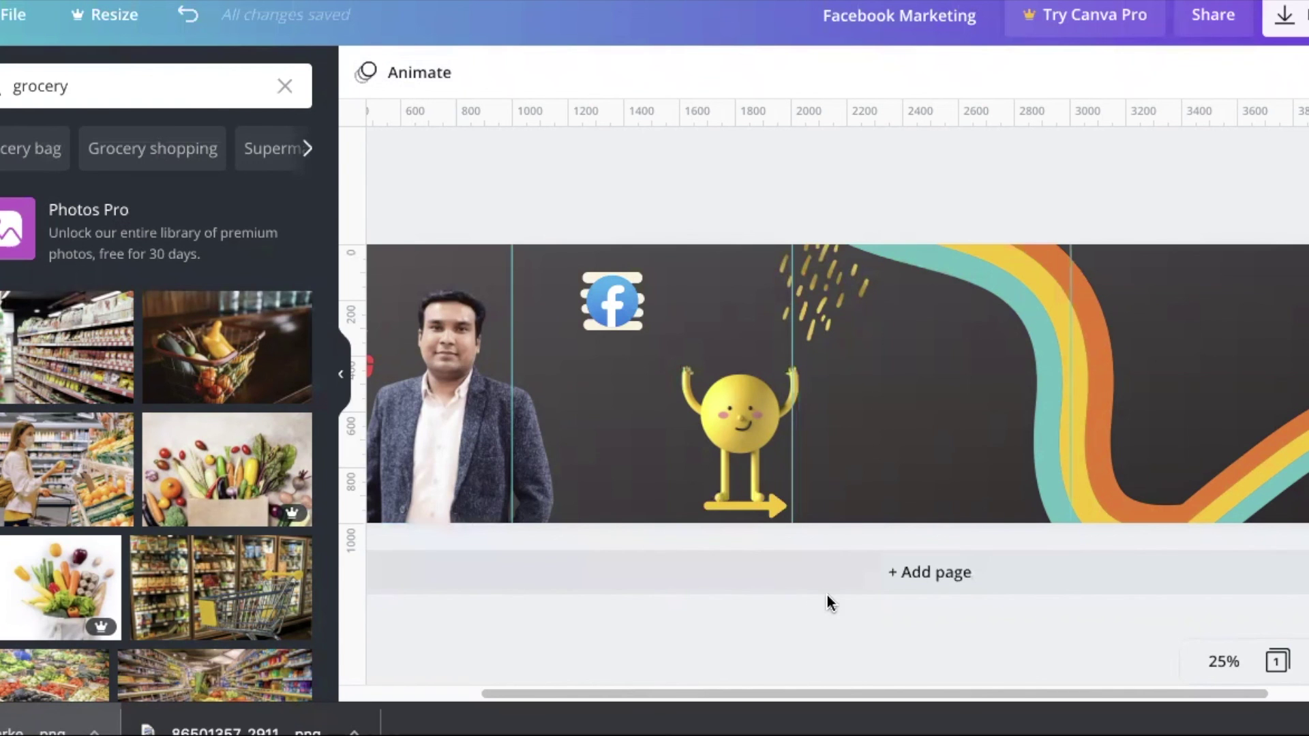
pyautogui.moveTo(959, 695); pyautogui.dragTo(939, 676)
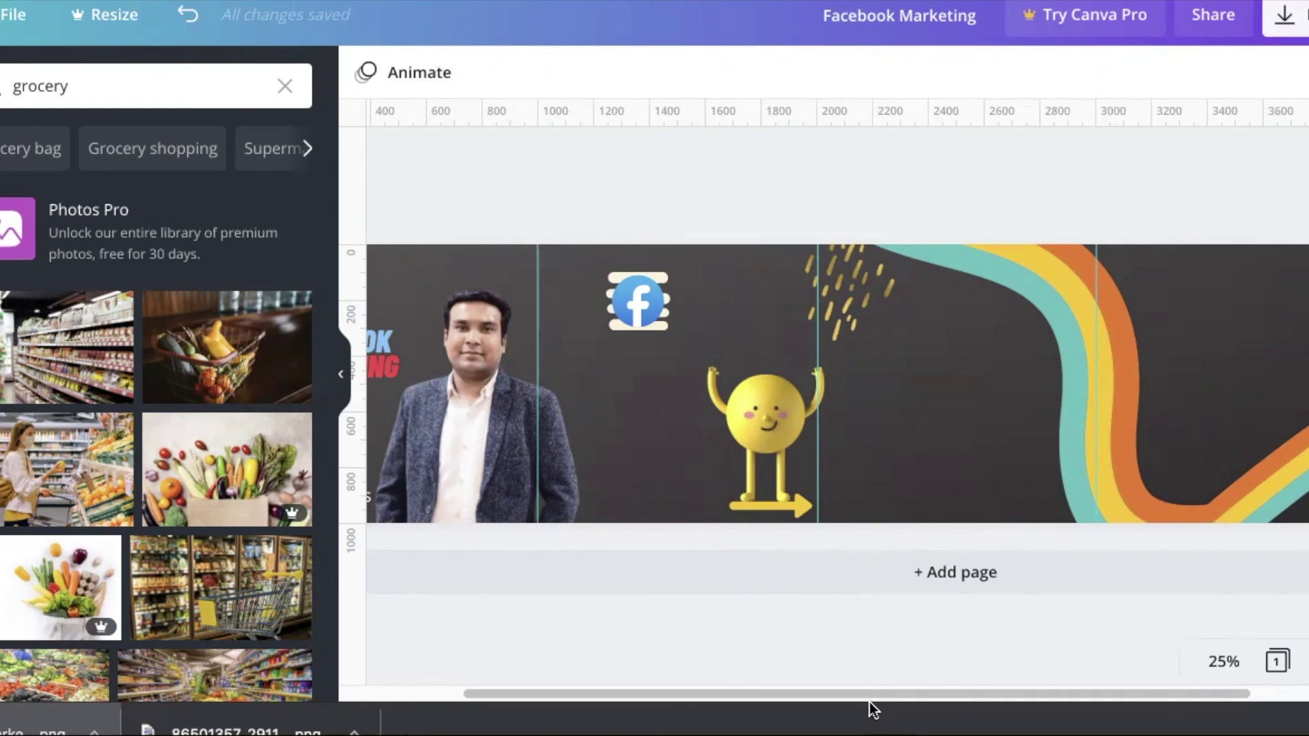
pyautogui.moveTo(869, 697); pyautogui.dragTo(748, 696)
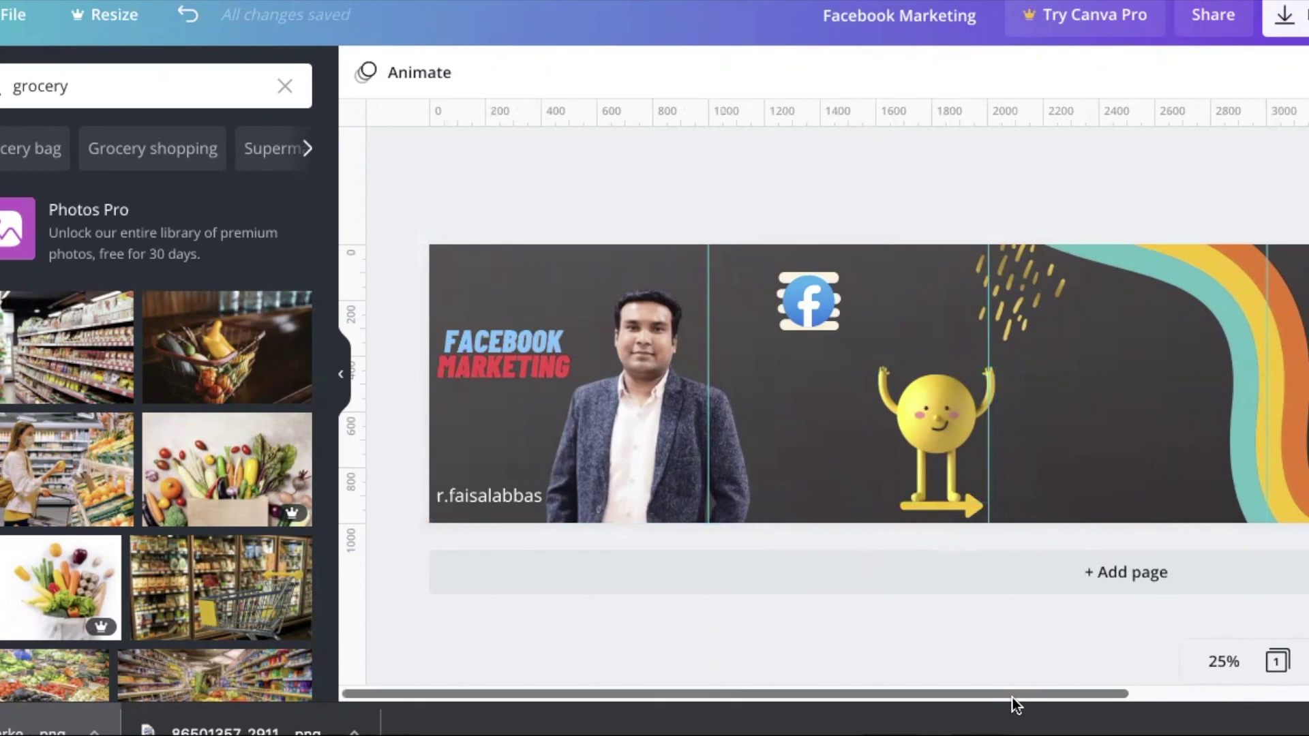
pyautogui.moveTo(1012, 698); pyautogui.dragTo(1308, 695)
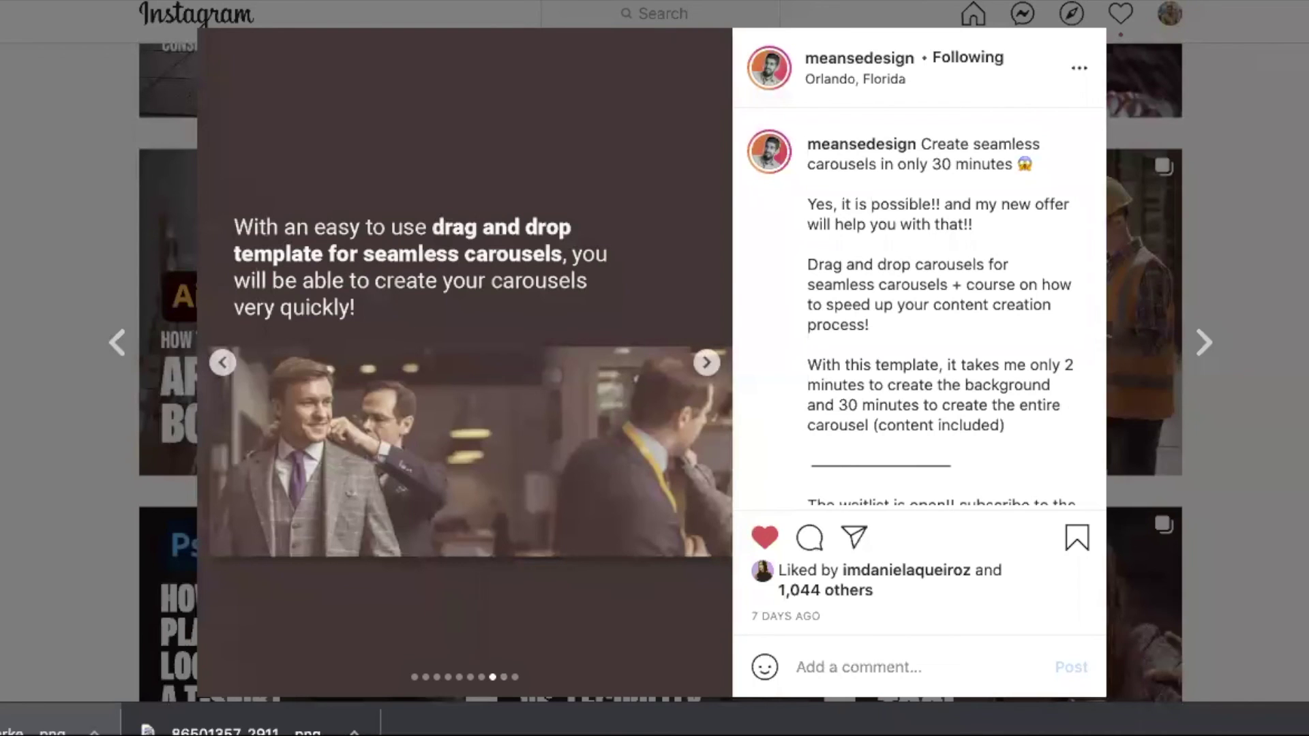
# Step: Switch to Instagram, close the open seamless-carousel post and open the signed-in account's own profile
pyautogui.press('Escape')
pyautogui.click(1160, 17)
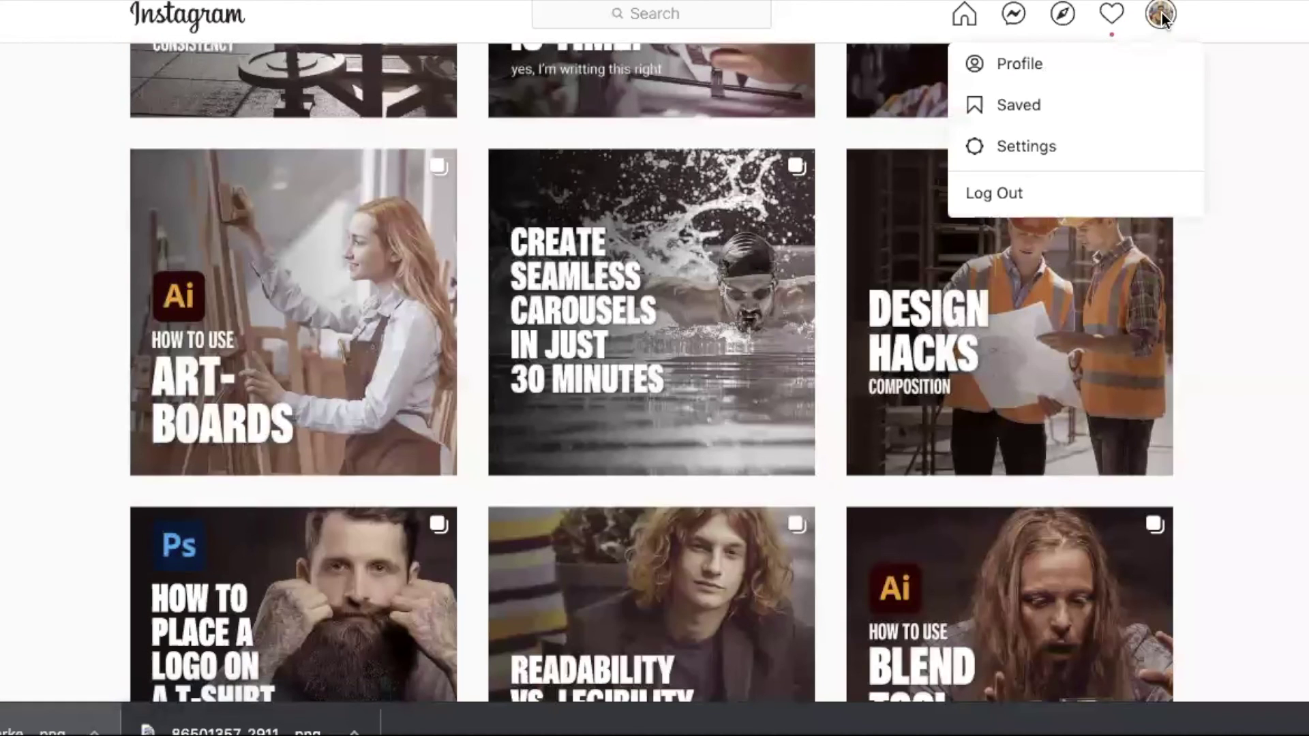
pyautogui.click(1012, 68)
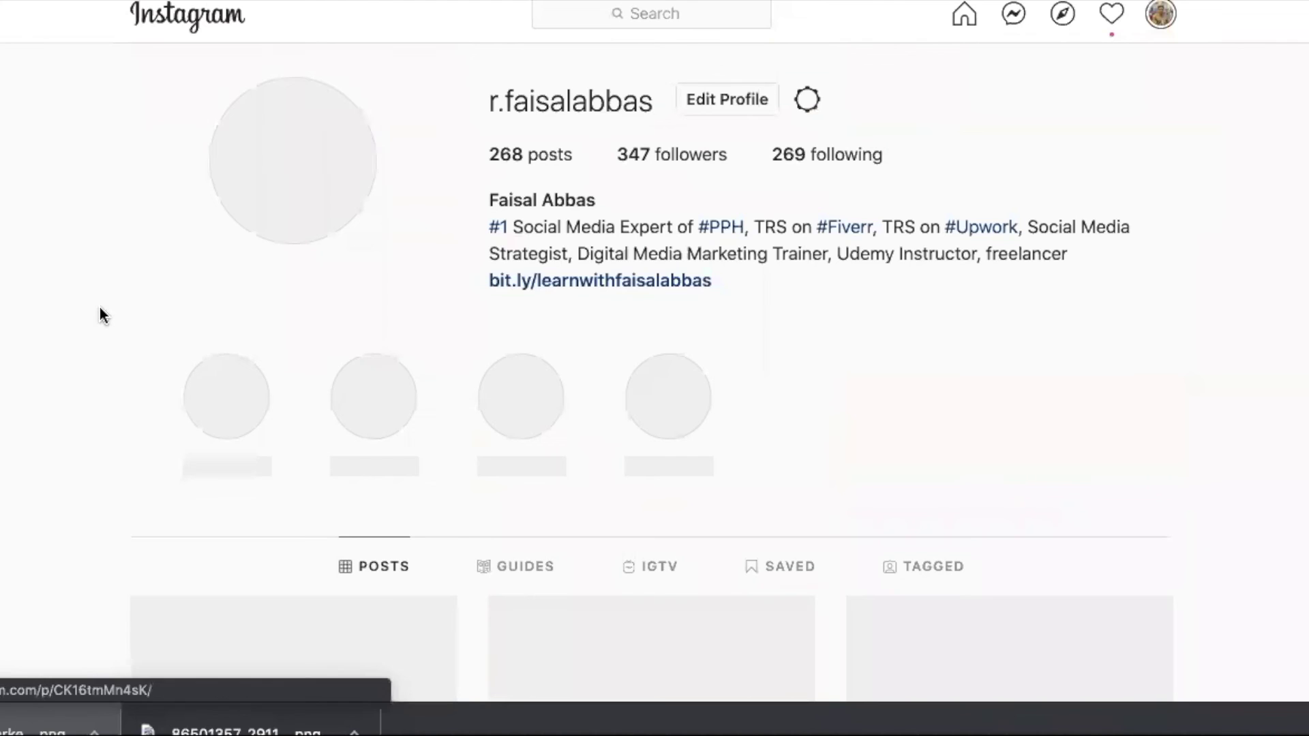
# Step: Find the Free Resources for Social Media Marketers carousel among the profile's posts and open it
pyautogui.scroll(-3, 29, 382)
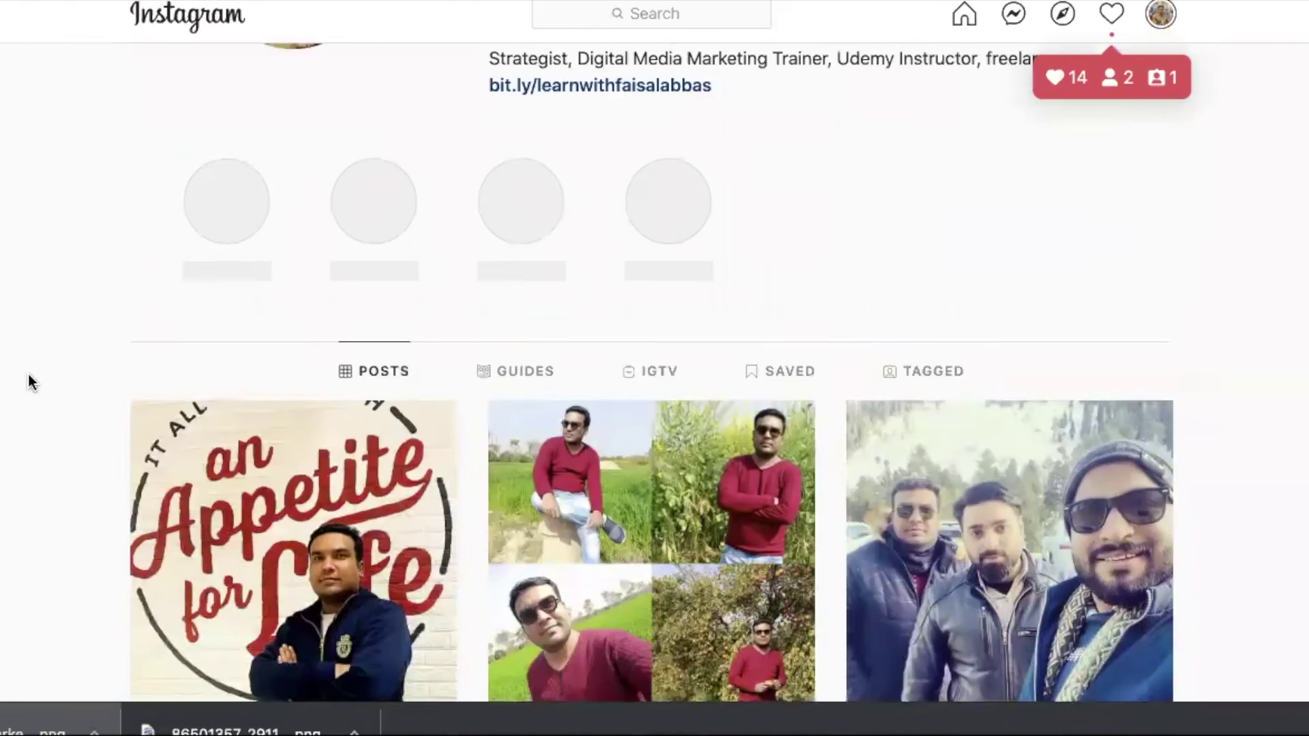
pyautogui.scroll(-7, 28, 374)
pyautogui.scroll(-1, 30, 377)
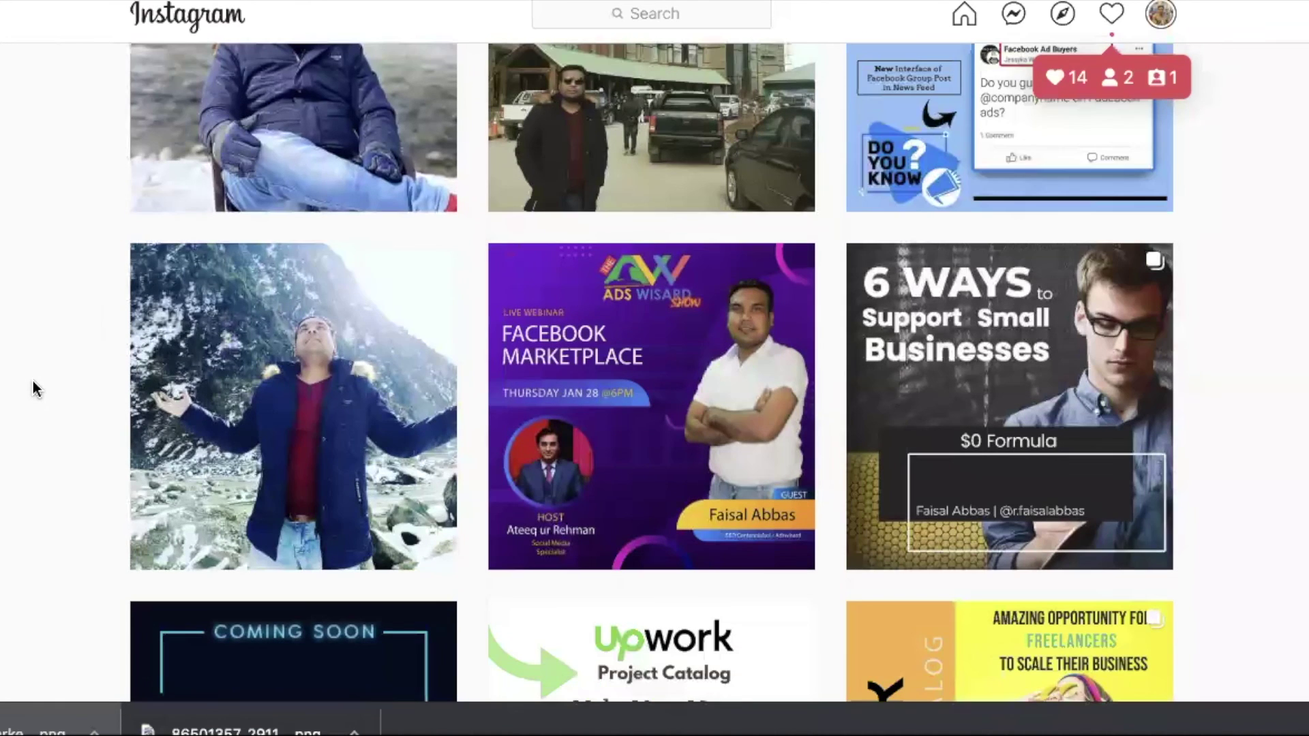
pyautogui.scroll(-1, 869, 462)
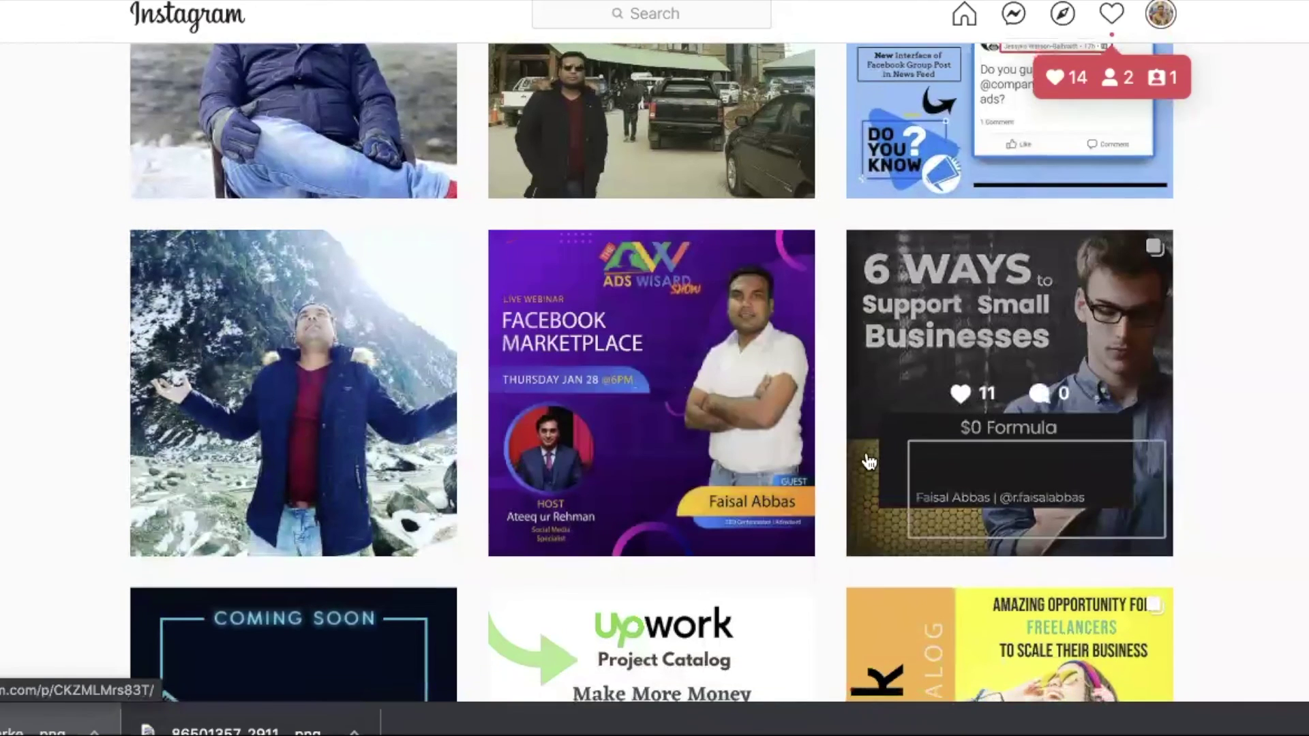
pyautogui.scroll(-3, 869, 462)
pyautogui.scroll(-4, 841, 484)
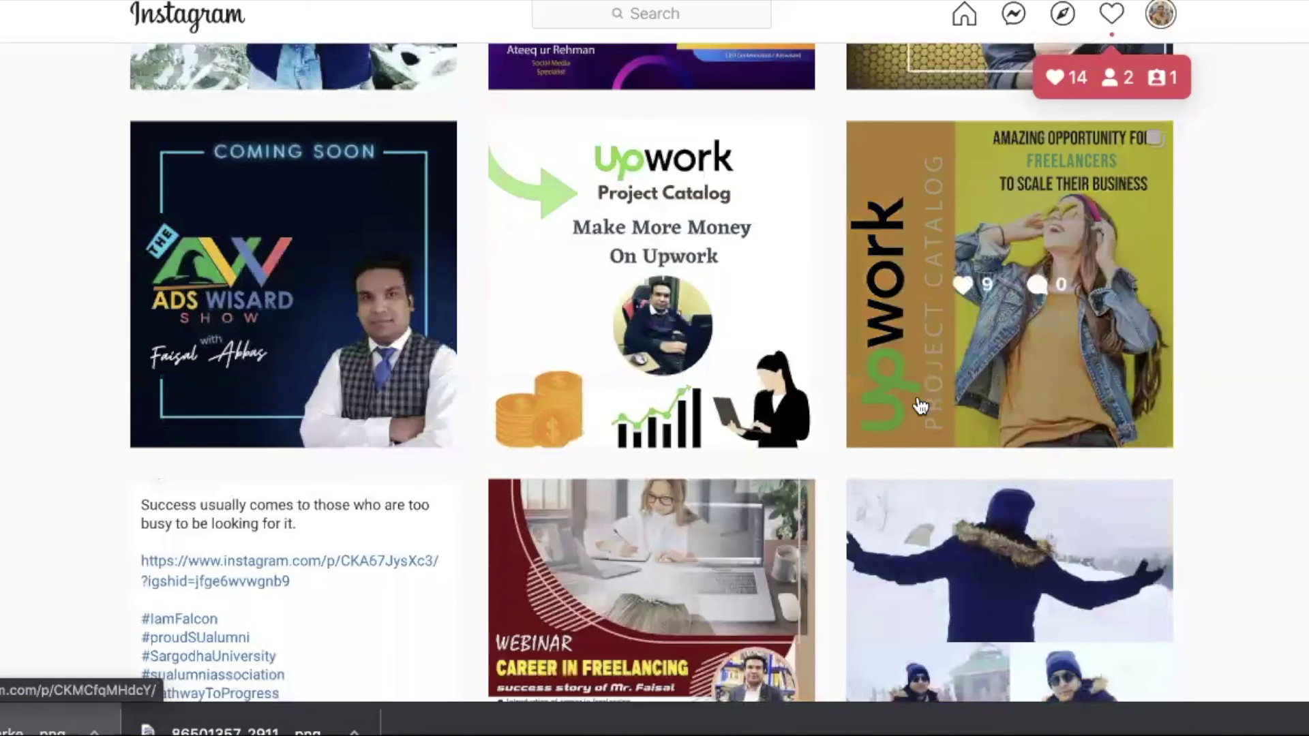
pyautogui.scroll(-1, 1102, 371)
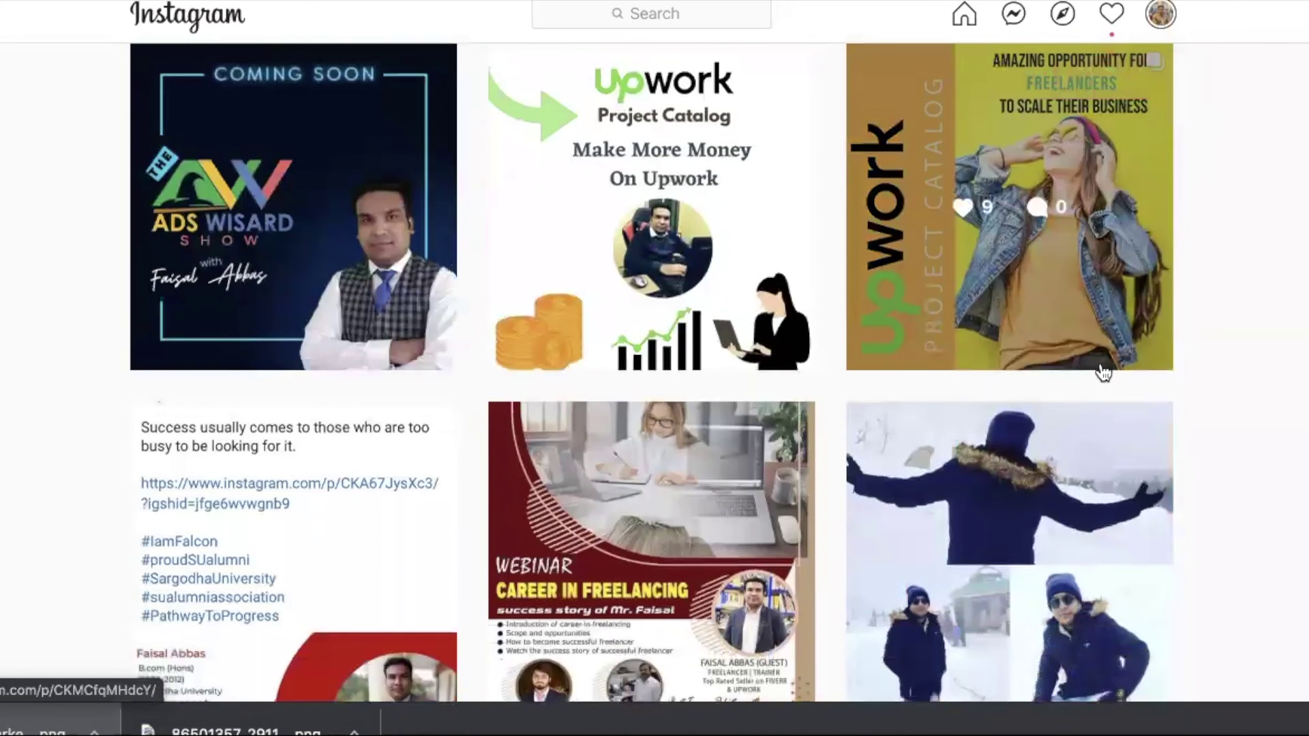
pyautogui.scroll(-15, 1103, 371)
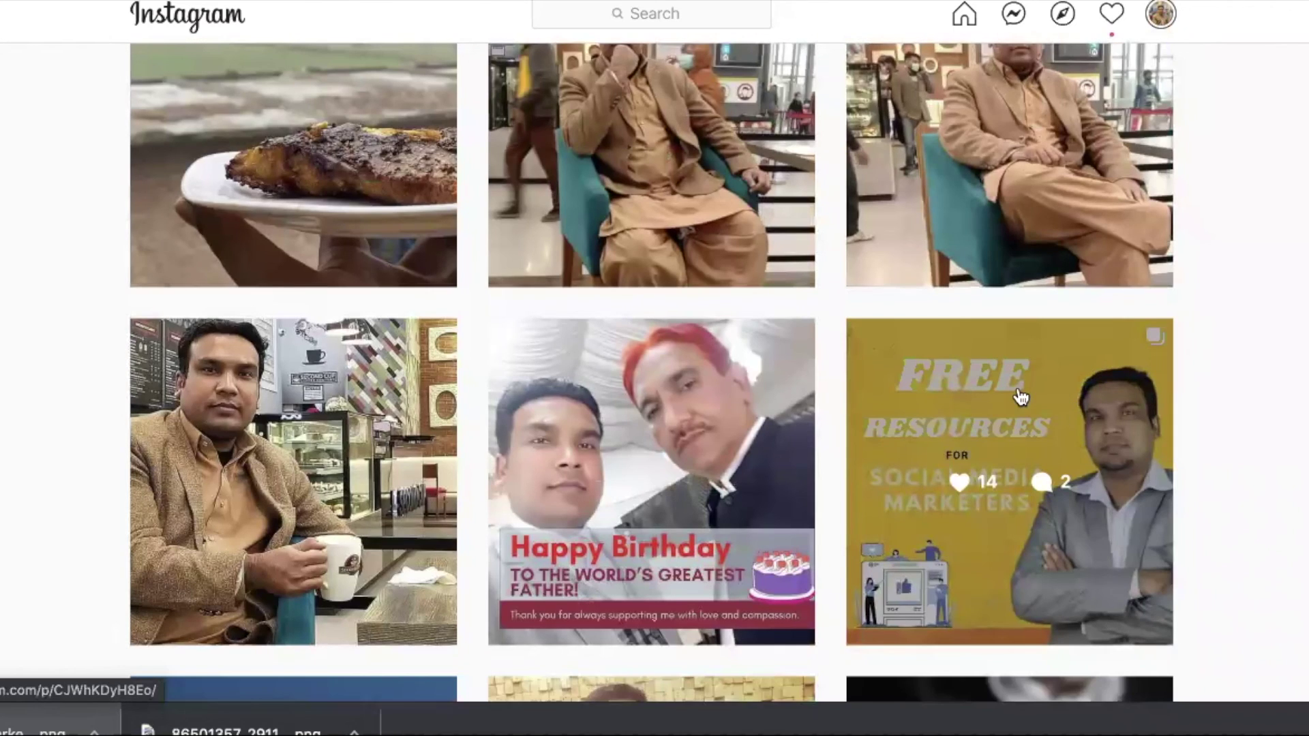
pyautogui.click(1020, 396)
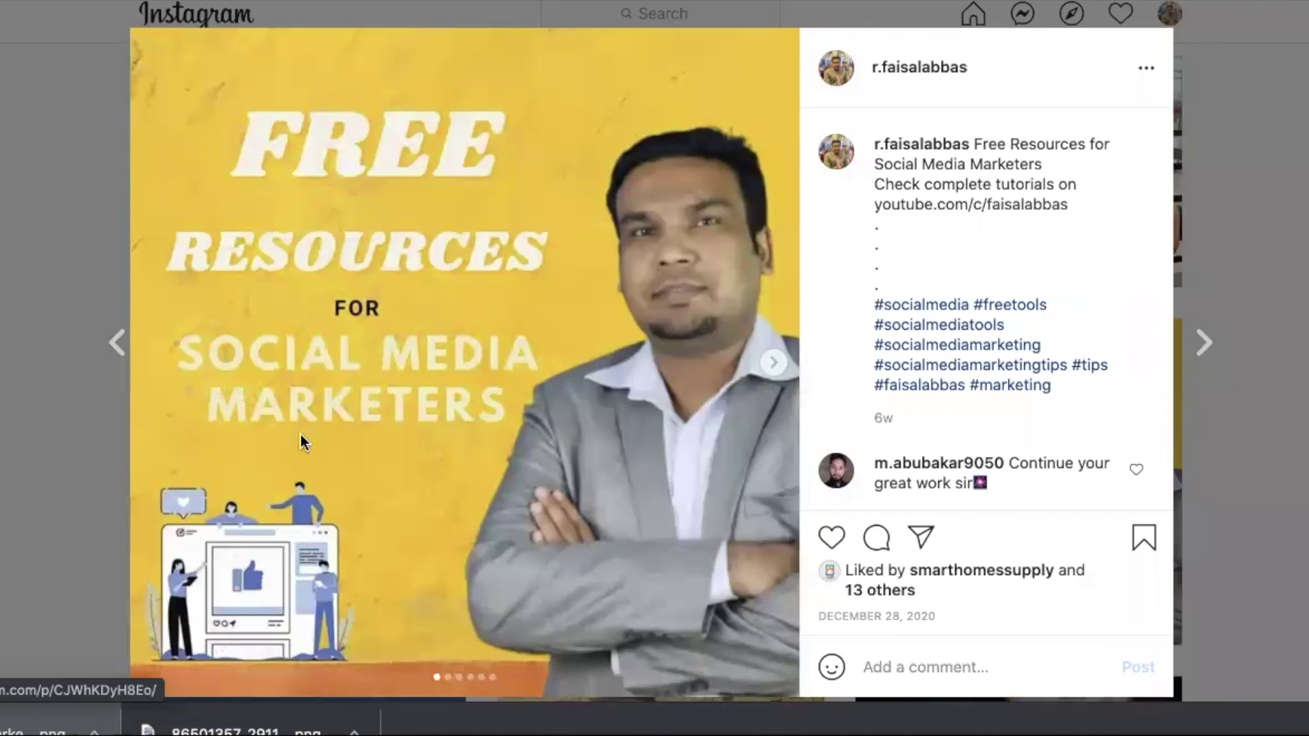
# Step: Page through the Free Resources carousel to its last slide and back to the first, examining how graphics continue between slides
pyautogui.click(774, 363)
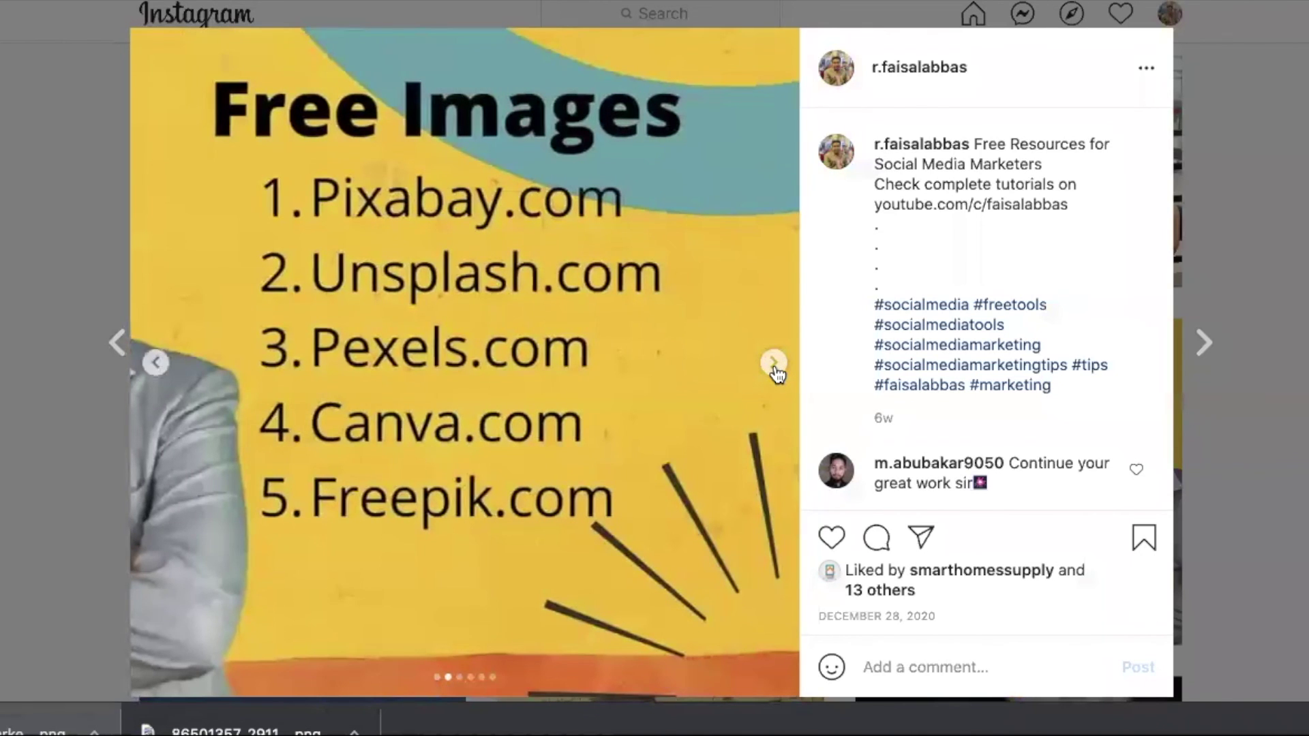
pyautogui.click(773, 363)
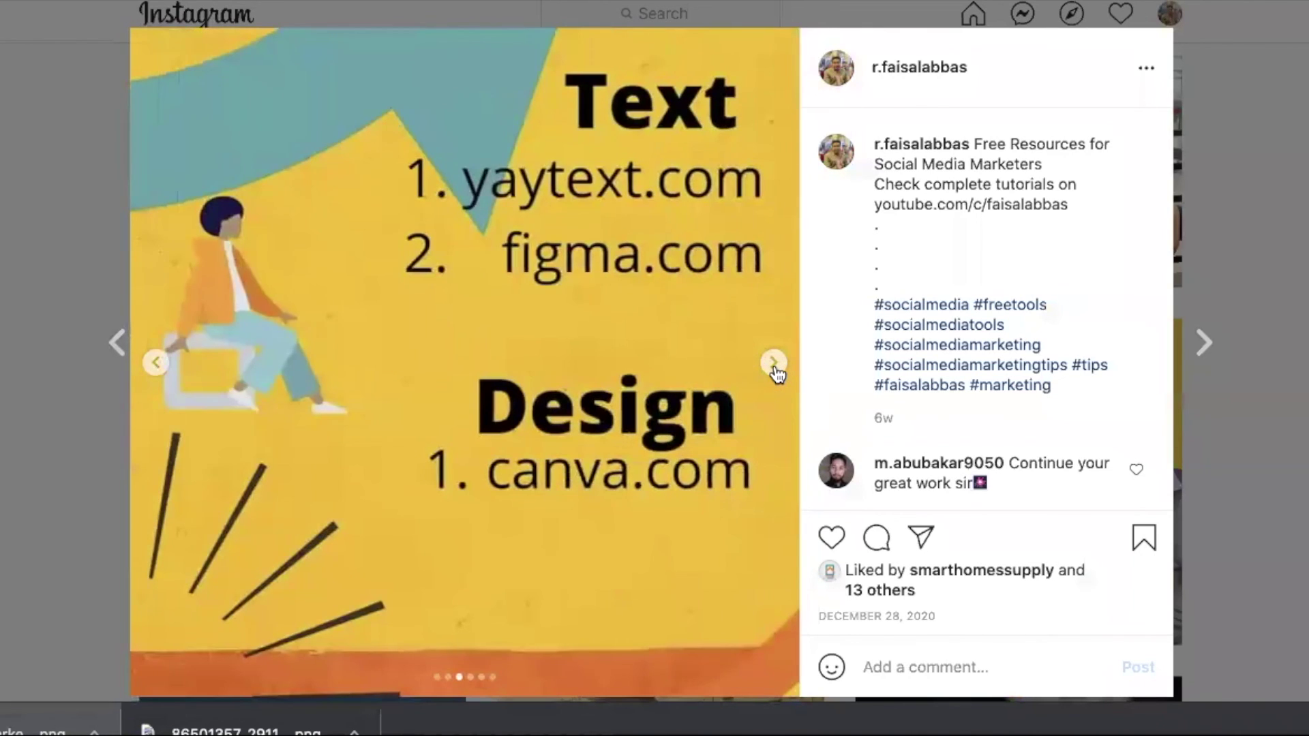
pyautogui.click(774, 363)
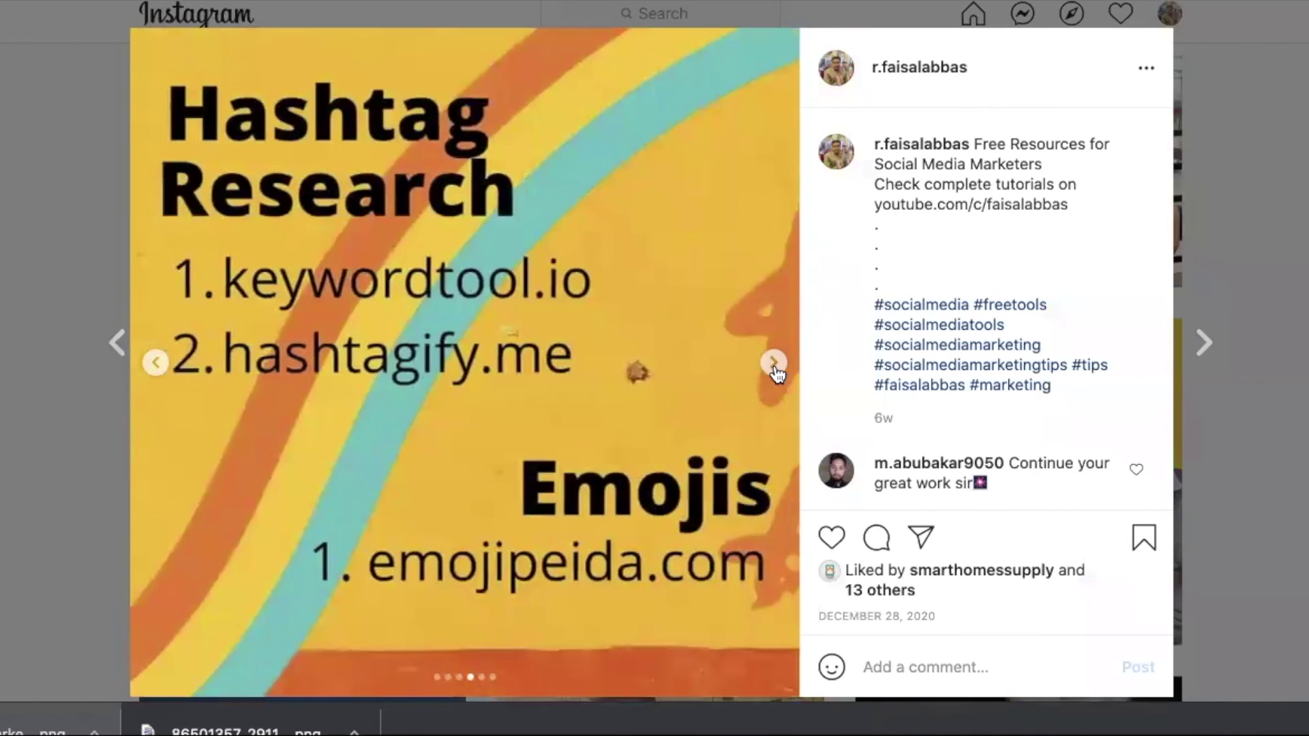
pyautogui.click(774, 363)
pyautogui.click(774, 368)
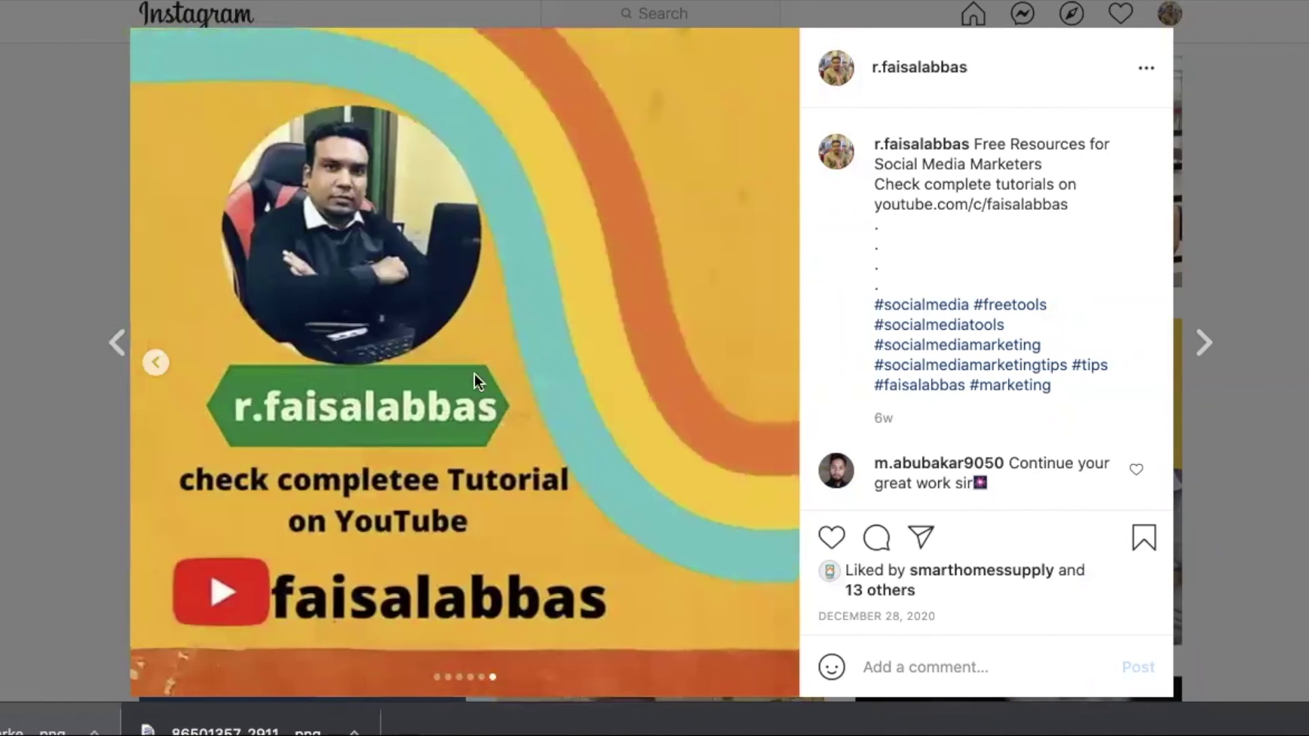
pyautogui.click(156, 363)
pyautogui.click(156, 362)
pyautogui.click(156, 363)
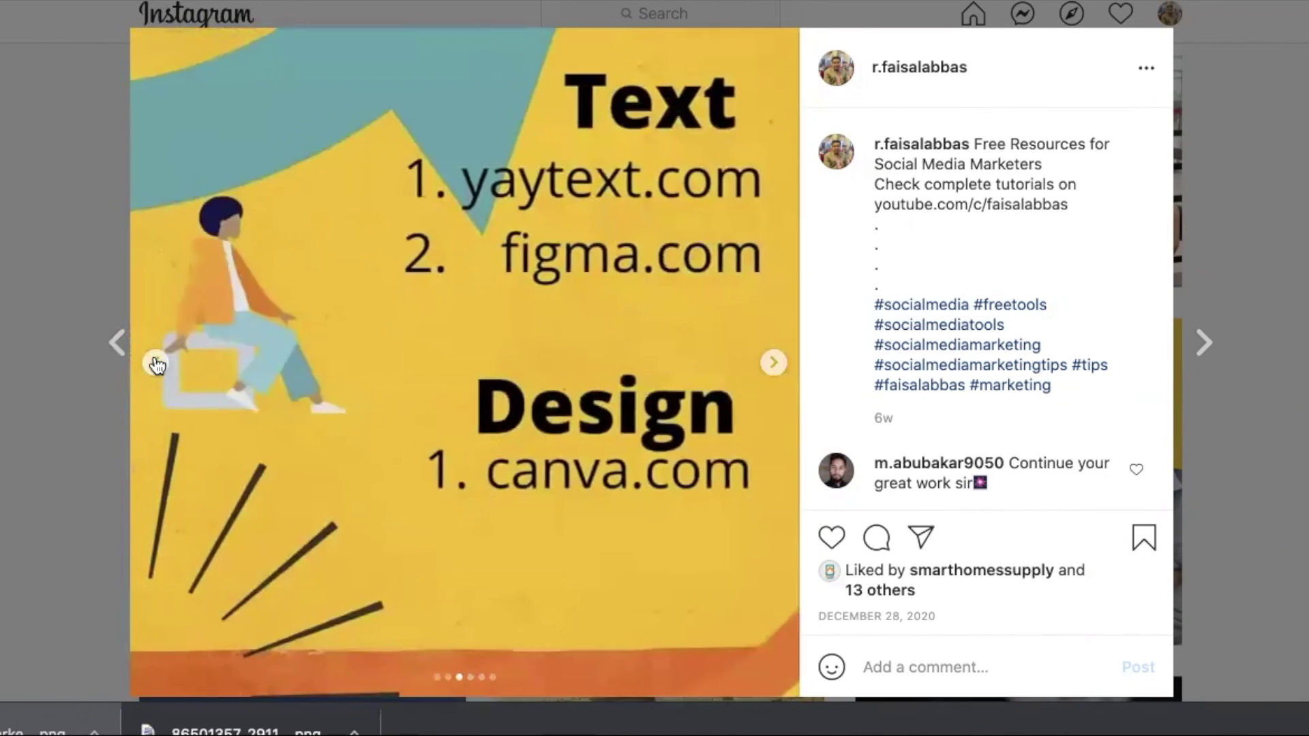
pyautogui.click(156, 363)
pyautogui.click(156, 363)
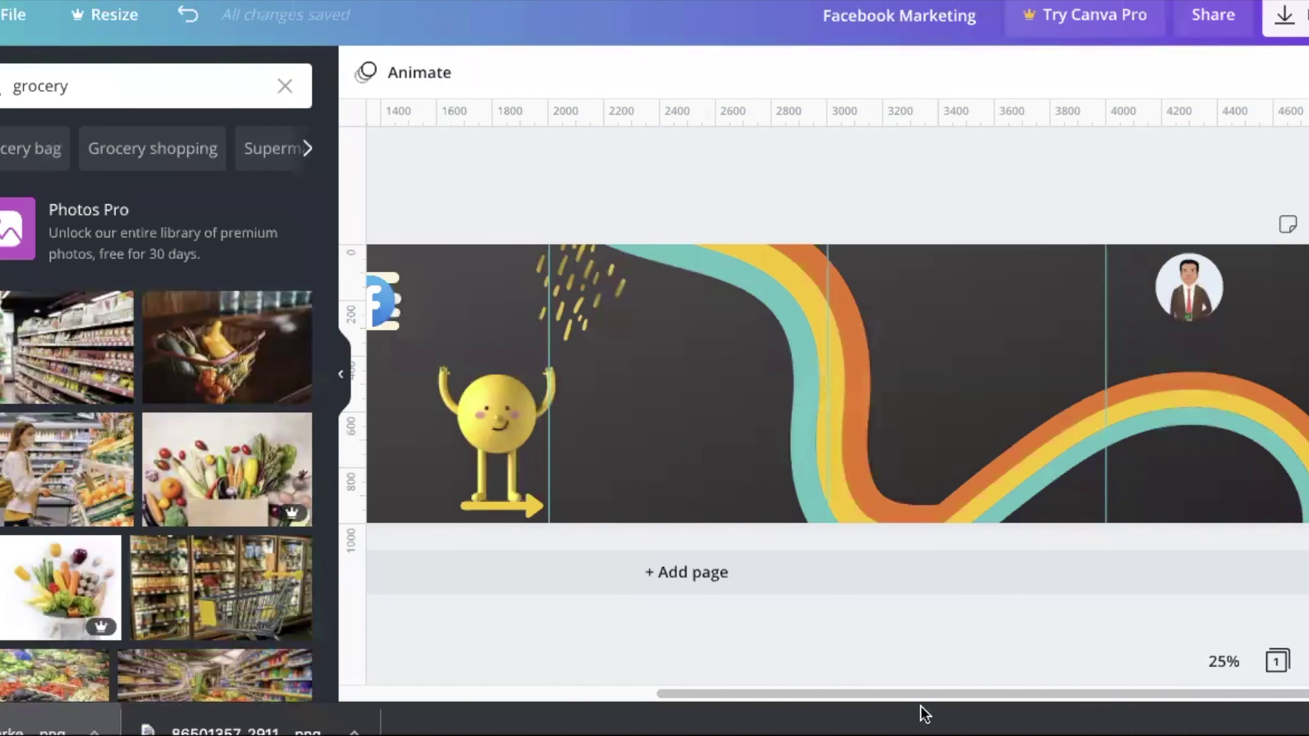
# Step: Switch back to the Facebook Marketing design in Canva and review its artwork across the slide guides
pyautogui.moveTo(914, 695); pyautogui.dragTo(714, 681)
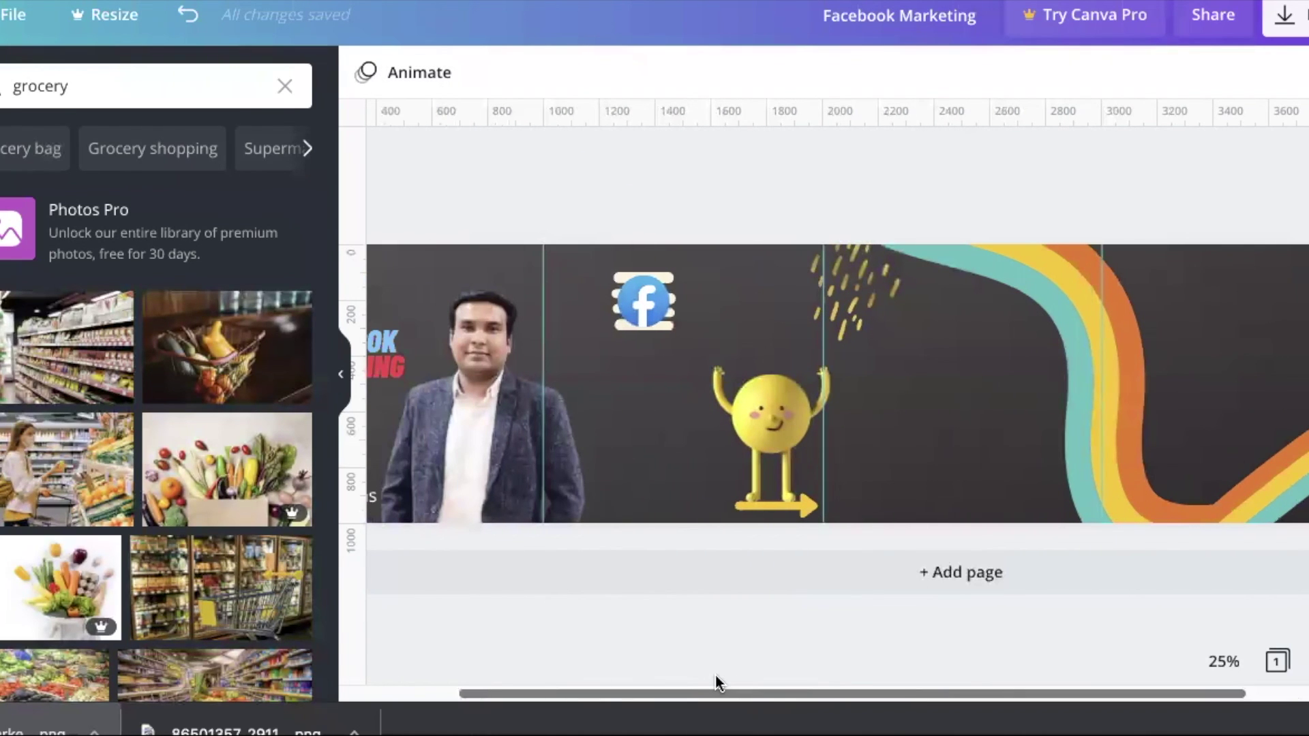